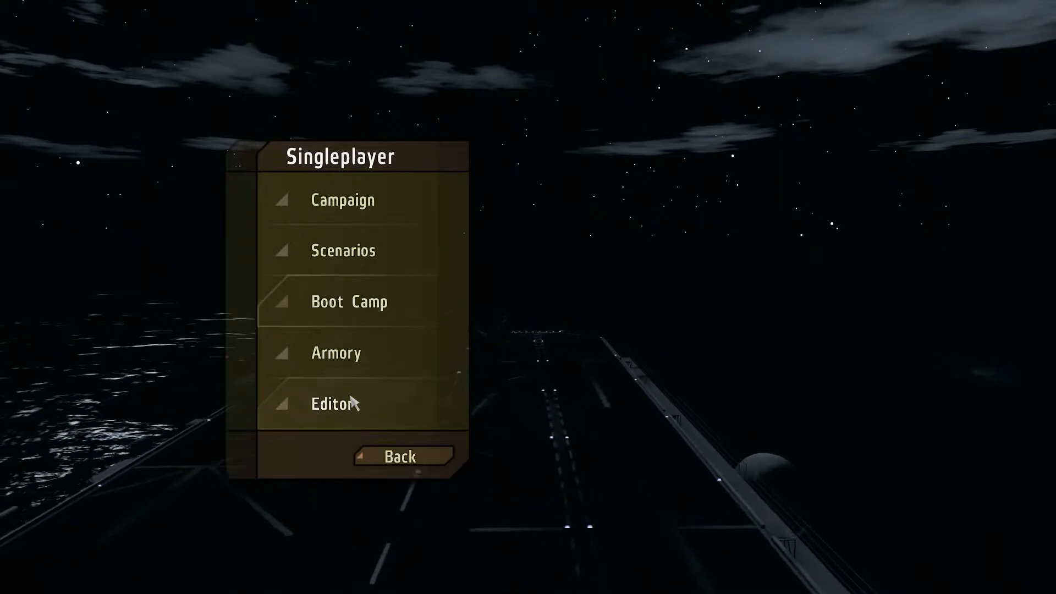
Step: Open the mission editor on the Utes map and load the saved mission operation k_1
left_click(352, 403)
left_click(623, 457)
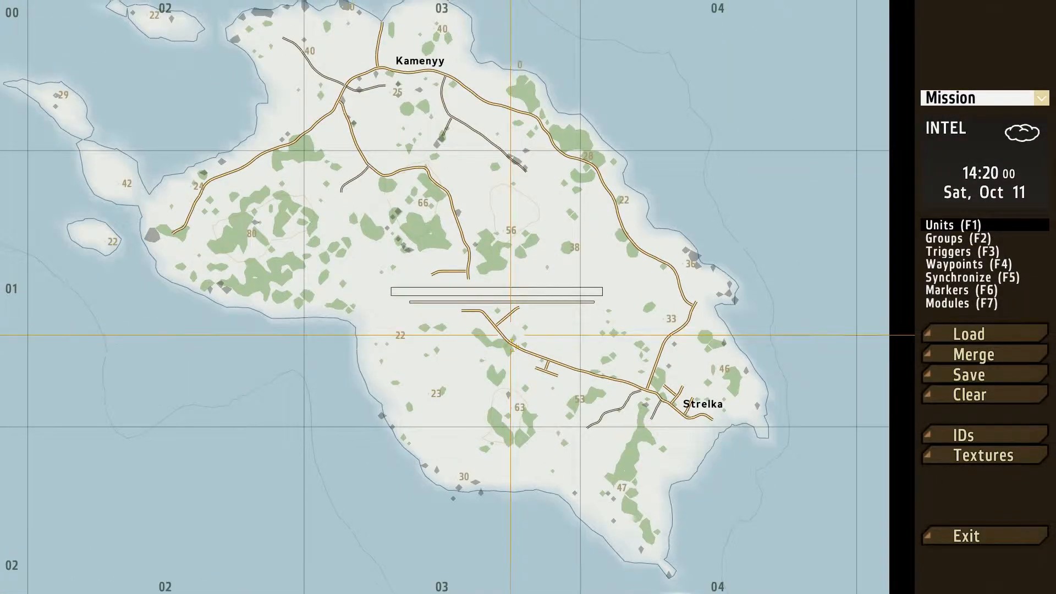
left_click(949, 336)
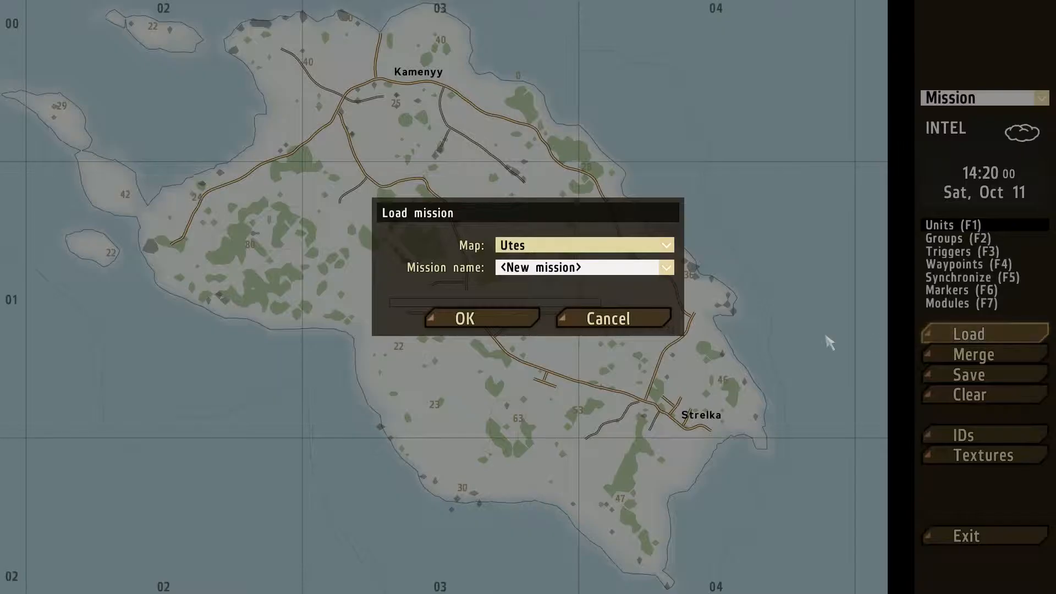
left_click(615, 277)
left_click(575, 357)
left_click(456, 319)
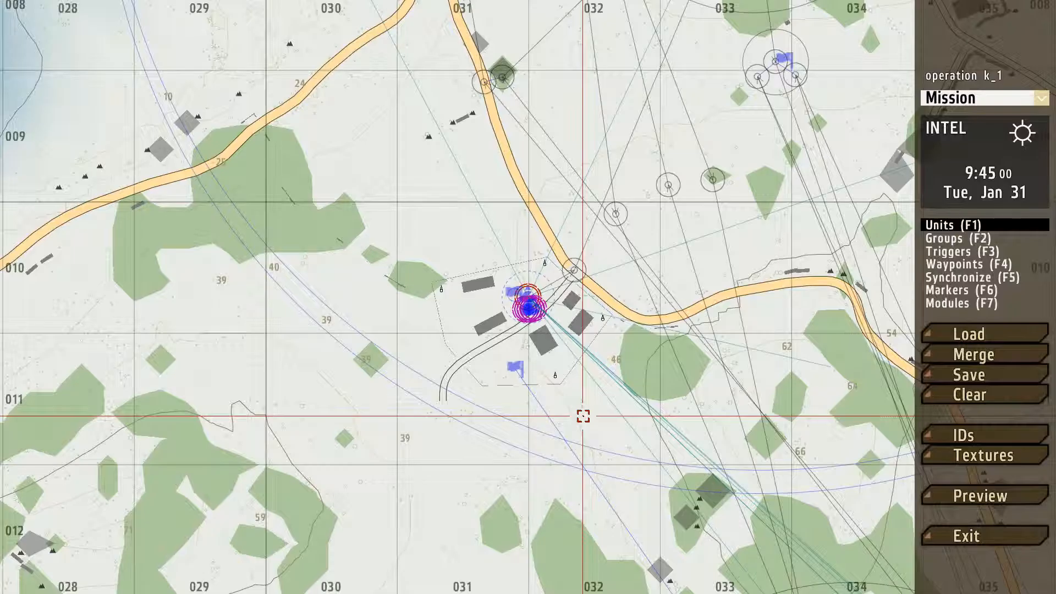
Step: Look over the mission's layout across the island, from Kamenyy down to the airfield
scroll(583, 416, "down", 5)
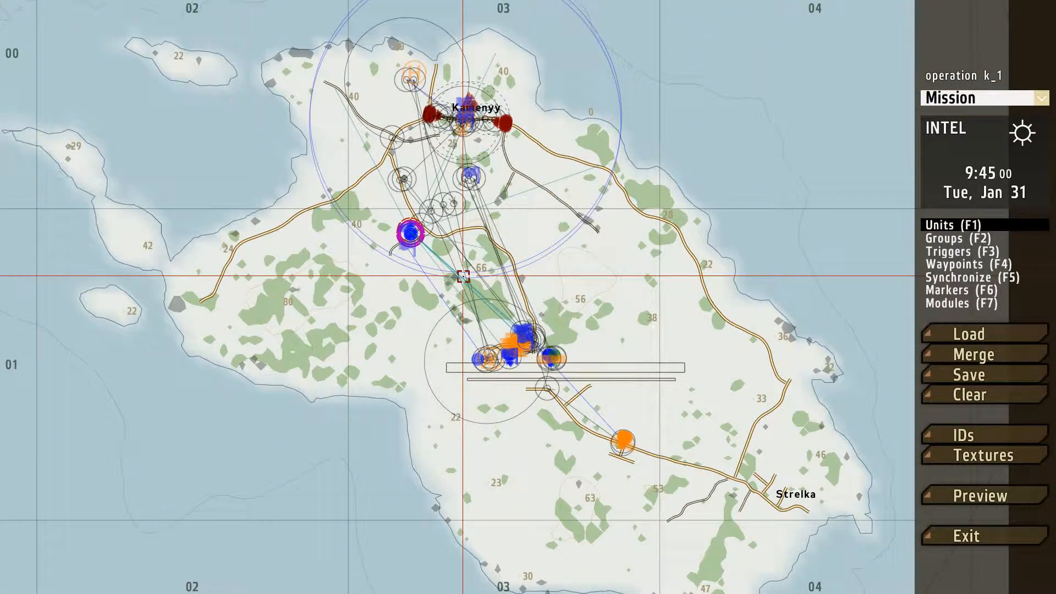
scroll(481, 254, "up", 5)
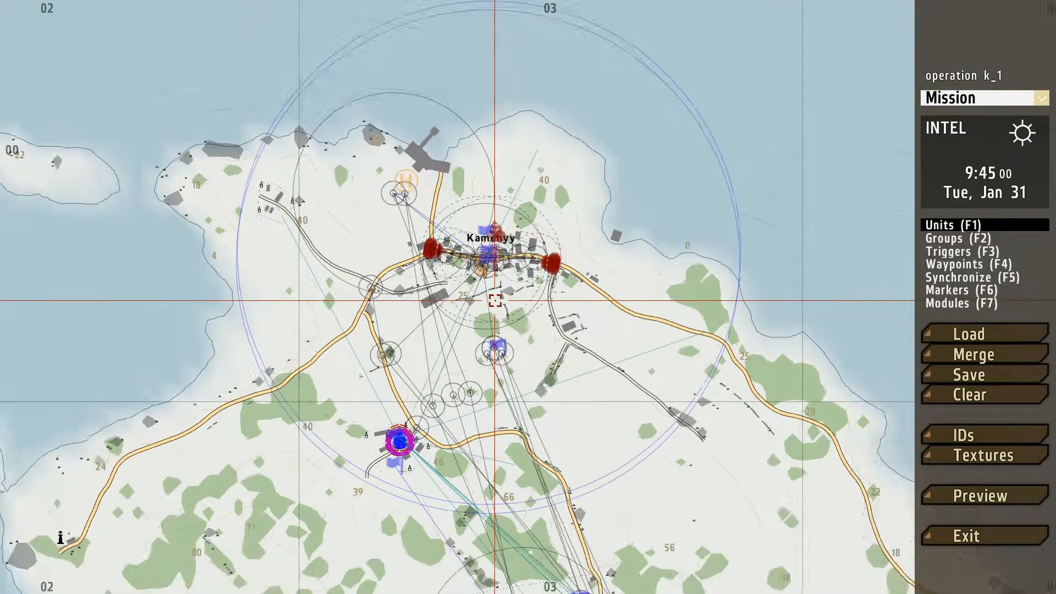
scroll(494, 300, "down", 3)
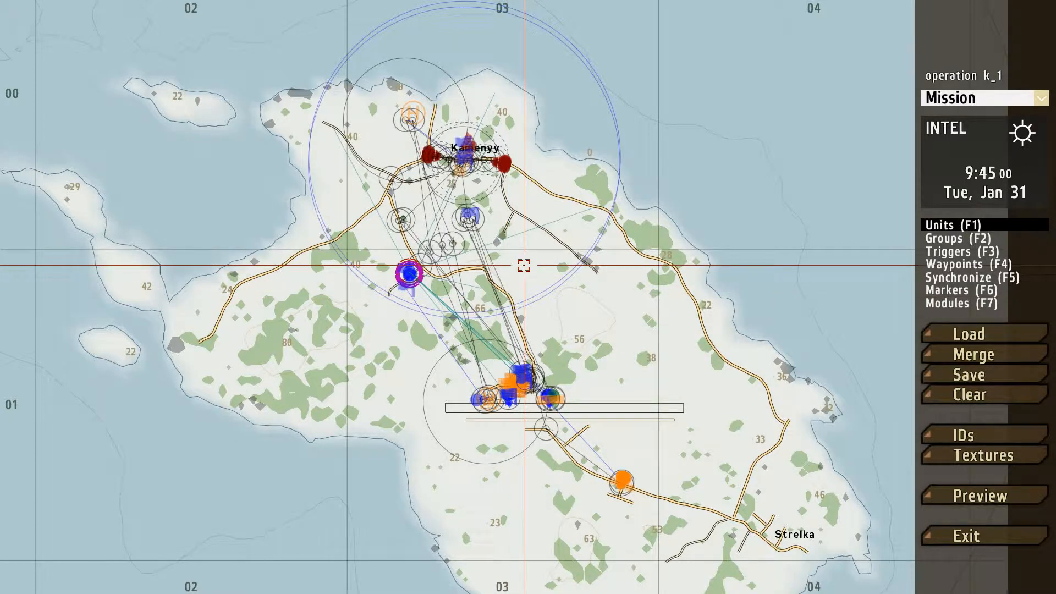
right_click_drag(564, 343, 602, 418)
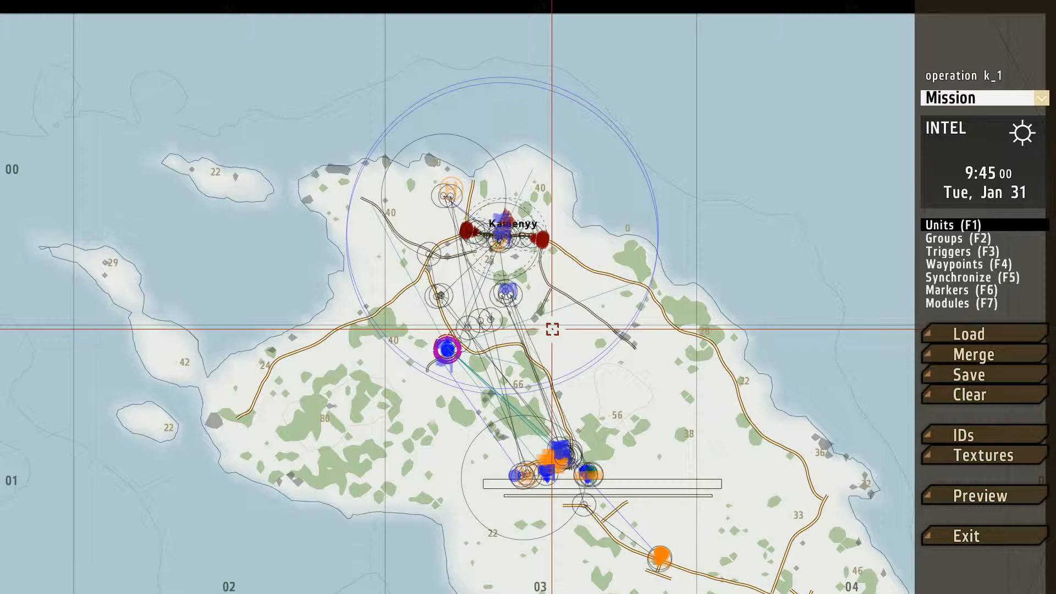
scroll(544, 404, "up", 6)
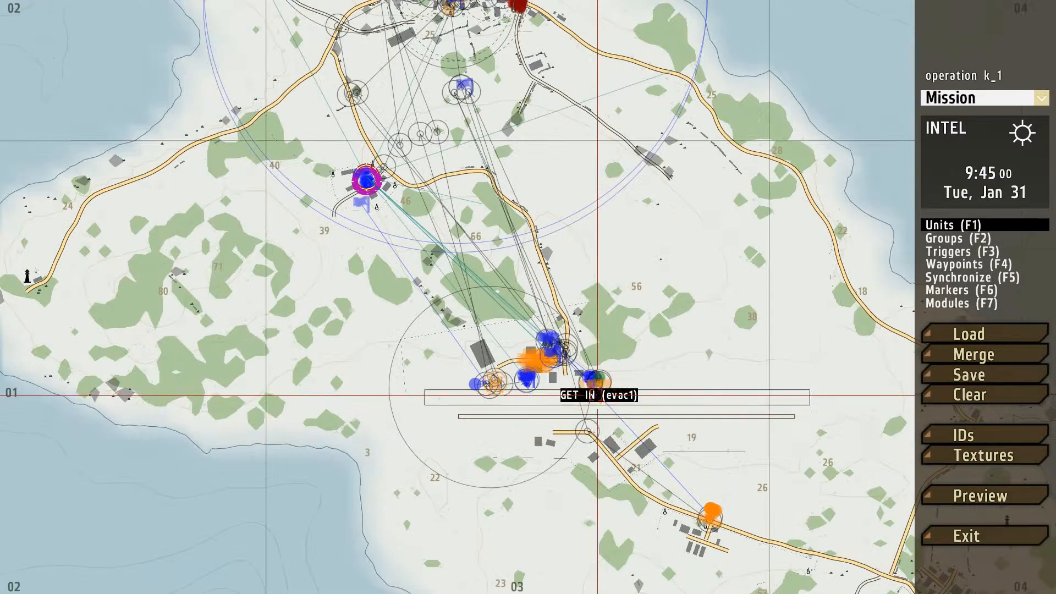
scroll(545, 406, "down", 6)
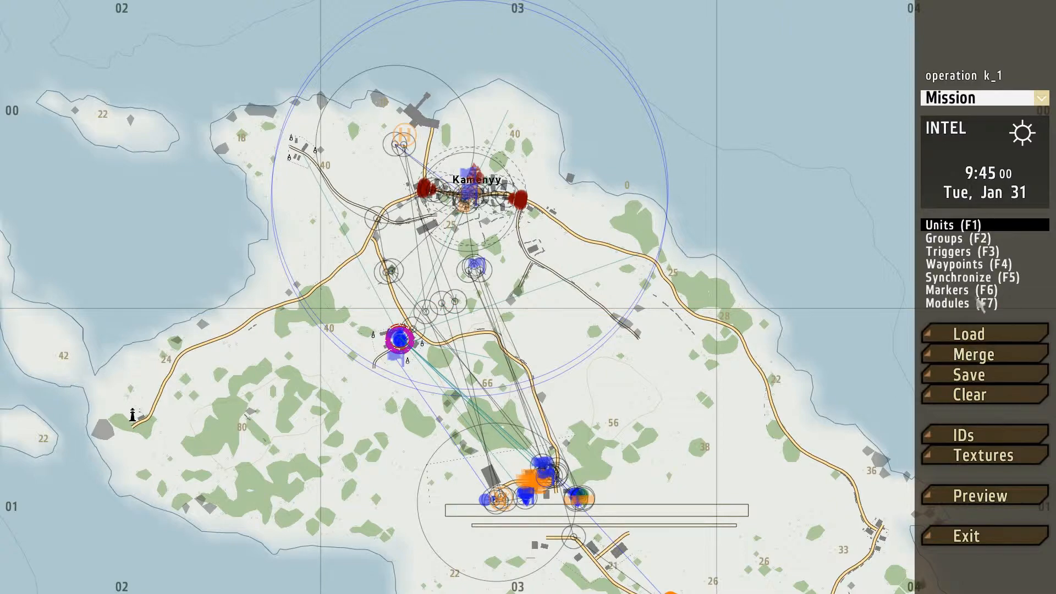
Step: Switch to marker editing and examine the markers and units in and around Kamenyy
left_click(962, 290)
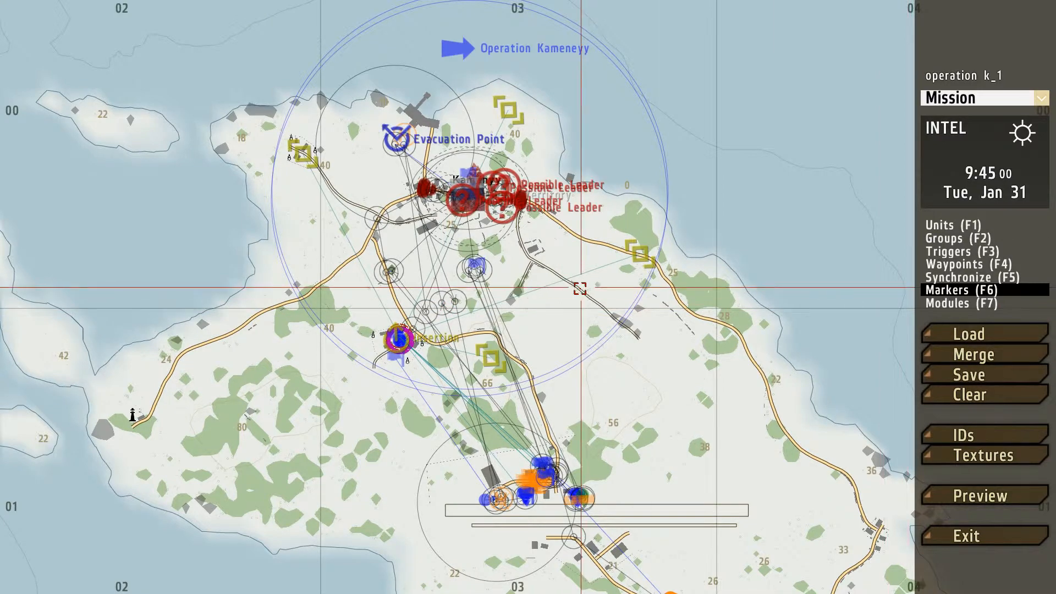
scroll(443, 403, "up", 3)
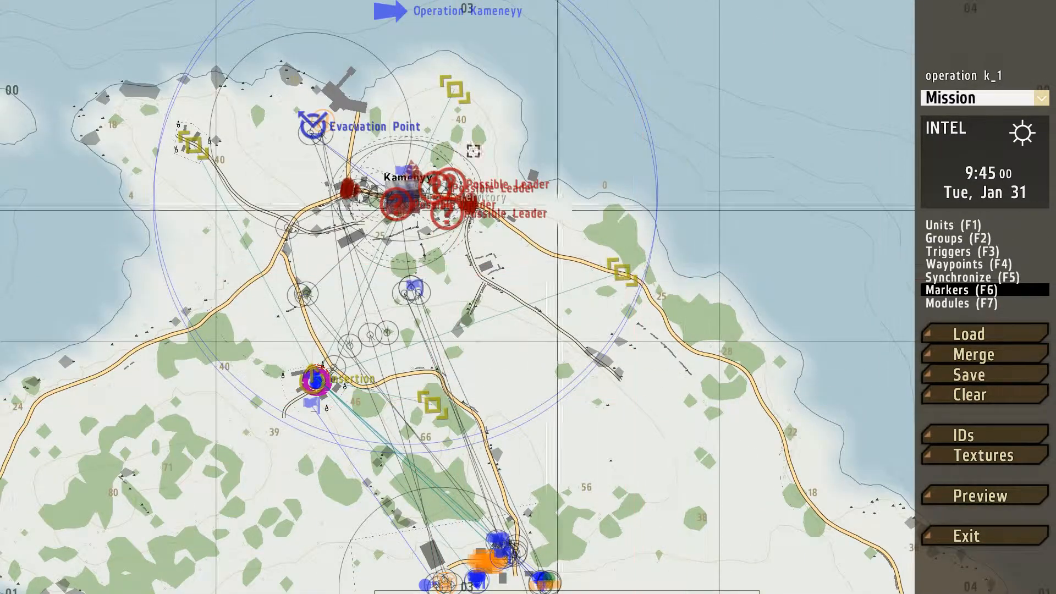
right_click_drag(446, 99, 514, 135)
scroll(484, 269, "up", 5)
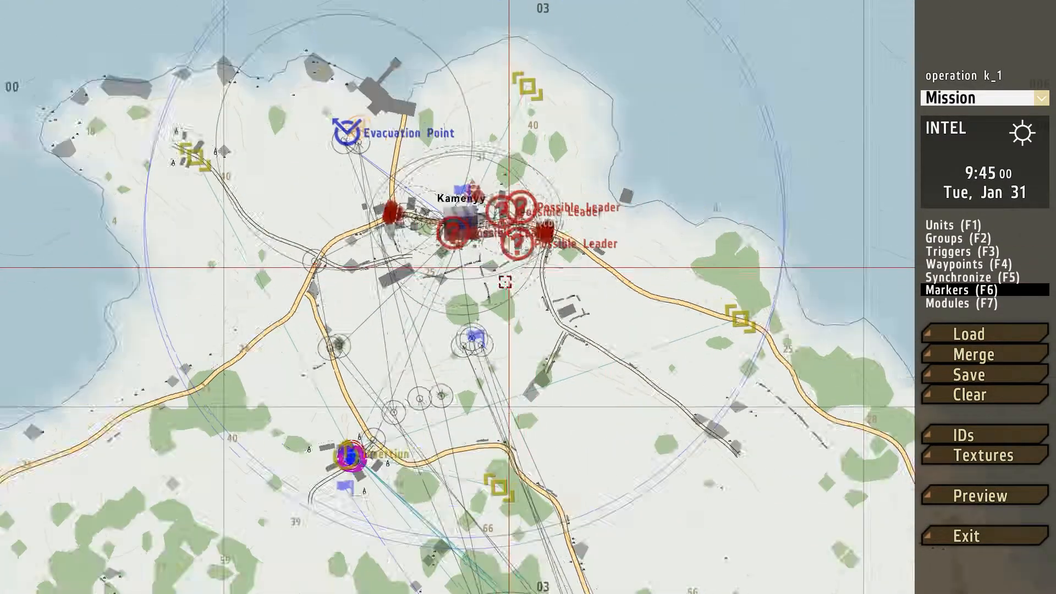
scroll(445, 263, "up", 3)
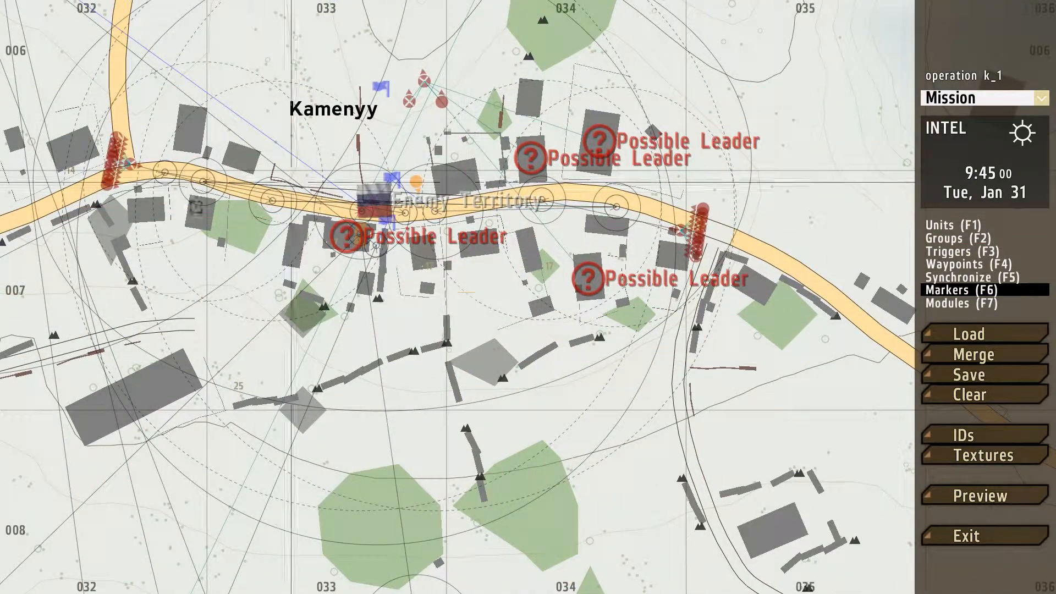
right_click_drag(434, 105, 444, 271)
scroll(444, 270, "up", 3)
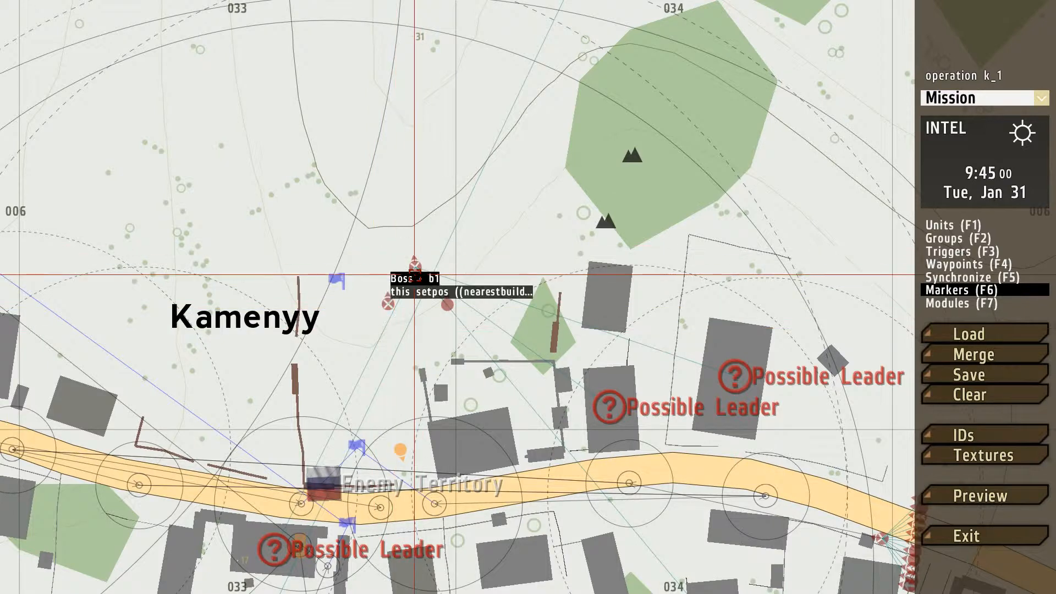
Step: Examine the Boss unit north of Kamenyy's main road, its marker links and the Possible Leader markers in the town
left_click(942, 226)
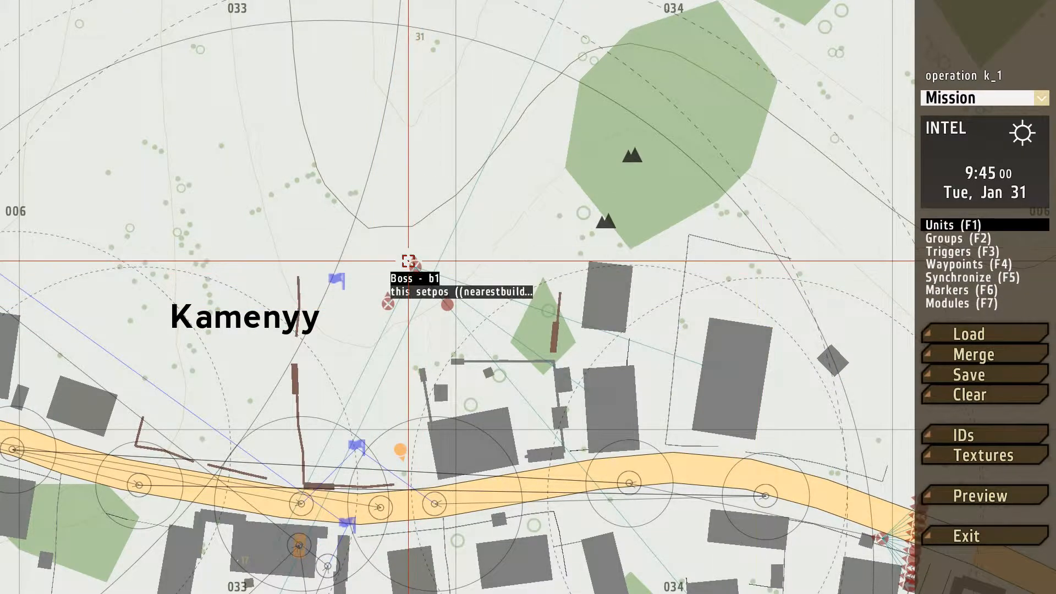
scroll(411, 265, "down", 3)
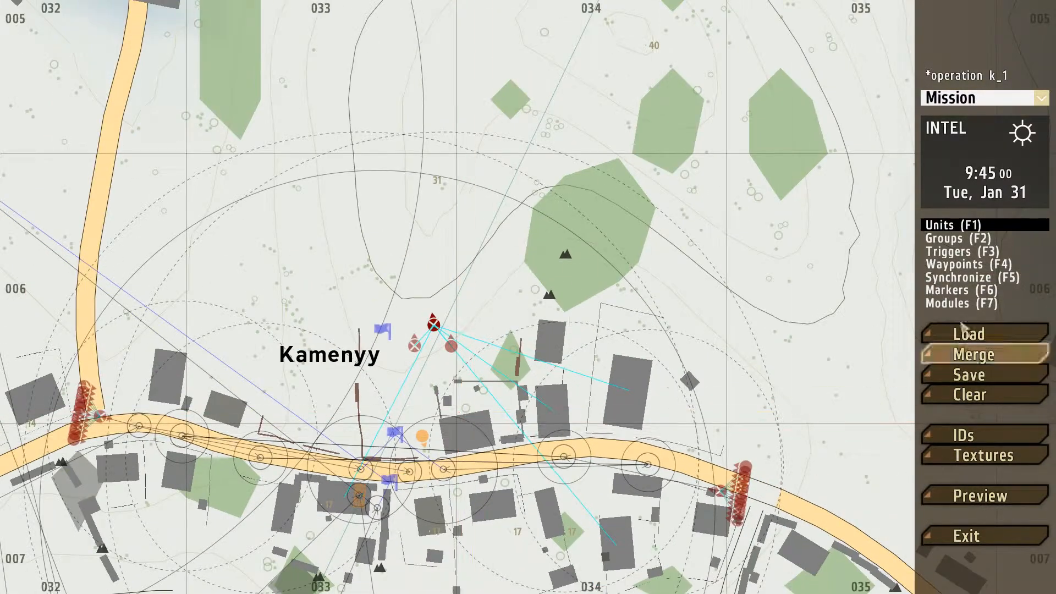
left_click(952, 292)
scroll(655, 416, "up", 2)
right_click_drag(635, 365, 658, 140)
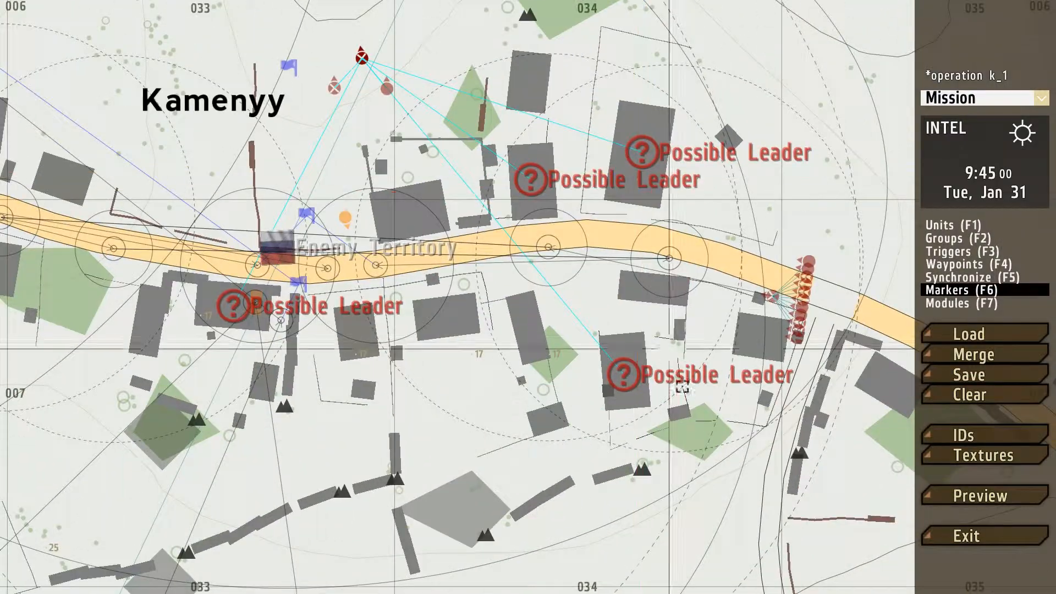
Step: Examine the airfield base north of the runway, including its helicopter, parked vehicles, waypoints and the triggers at the three buildings
scroll(504, 346, "down", 3)
scroll(618, 428, "down", 5)
right_click_drag(615, 436, 594, 227)
scroll(586, 468, "down", 3)
right_click_drag(585, 495, 576, 229)
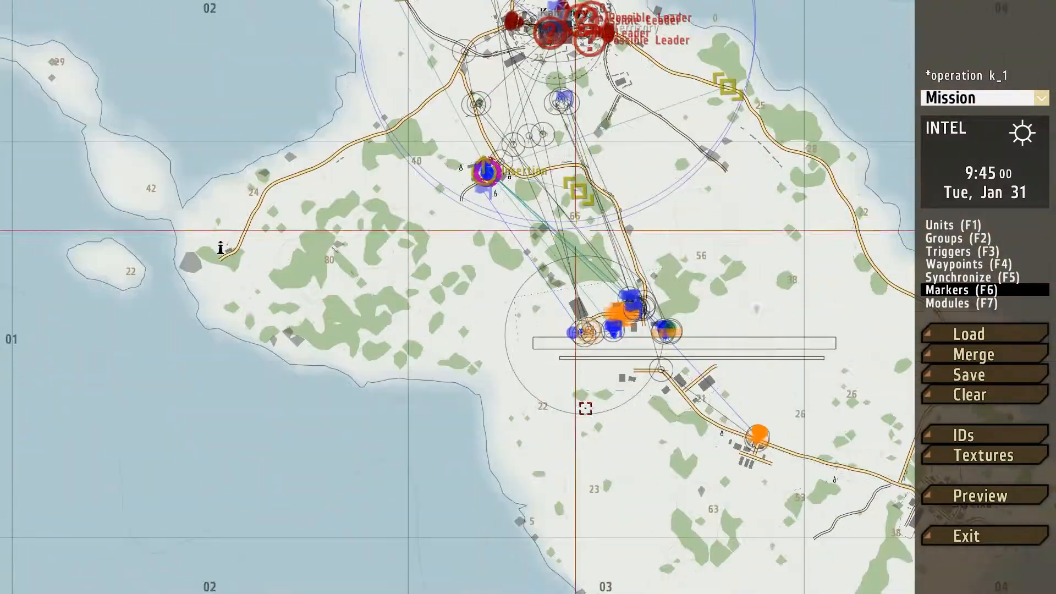
scroll(584, 358, "up", 4)
scroll(575, 300, "up", 4)
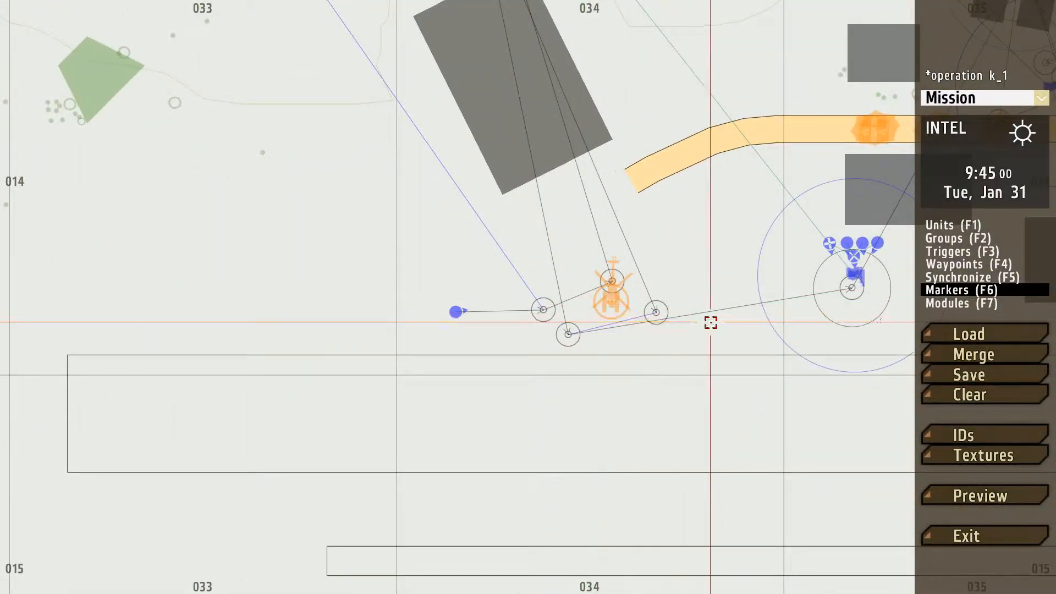
right_click_drag(711, 322, 328, 349)
scroll(379, 355, "down", 1)
right_click_drag(572, 52, 464, 247)
scroll(462, 265, "up", 3)
scroll(558, 457, "up", 1)
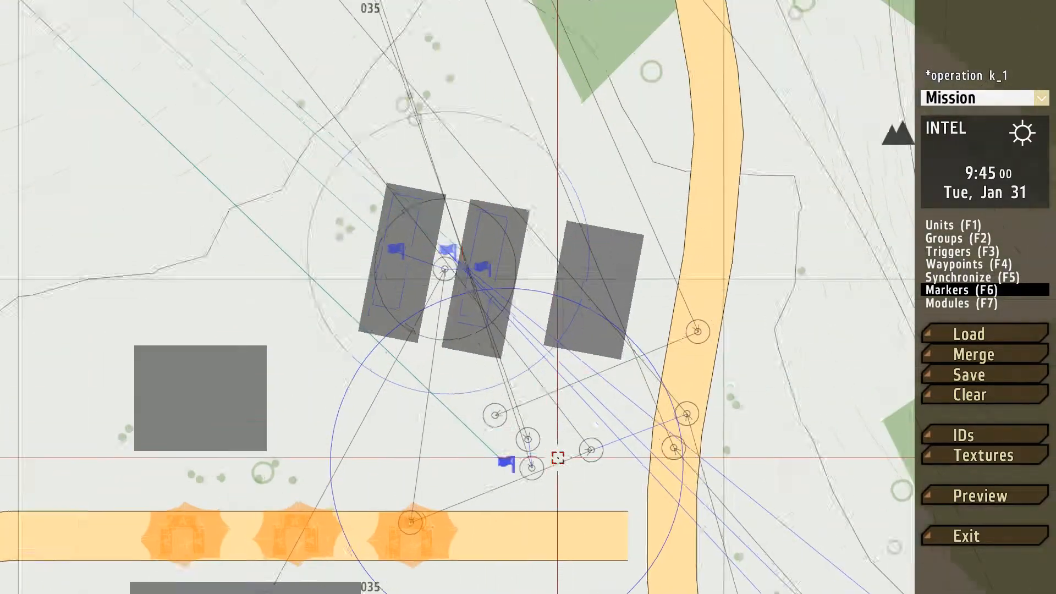
Step: Inspect the groups beside the runway and the vehicle group on the road southeast of the airfield
scroll(558, 457, "down", 6)
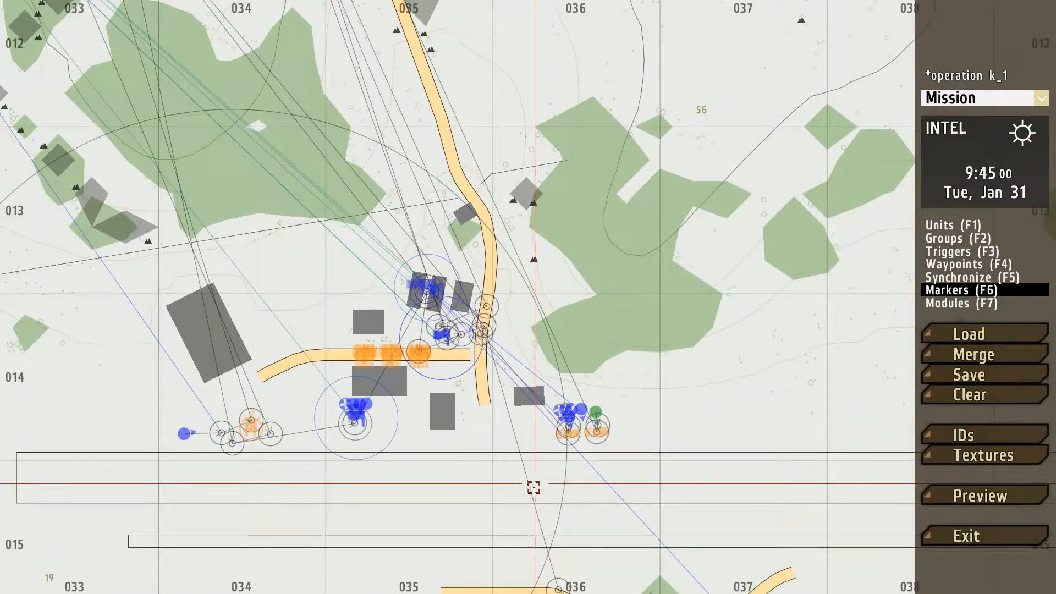
right_click_drag(533, 487, 535, 453)
right_click_drag(608, 553, 567, 431)
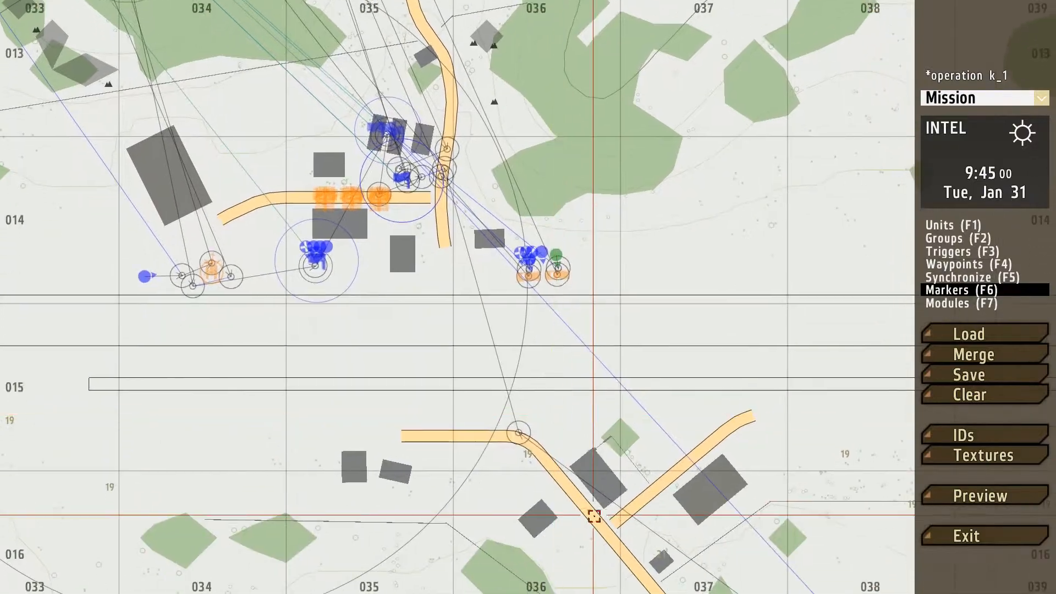
right_click_drag(594, 514, 483, 250)
right_click_drag(654, 467, 467, 332)
scroll(612, 308, "up", 3)
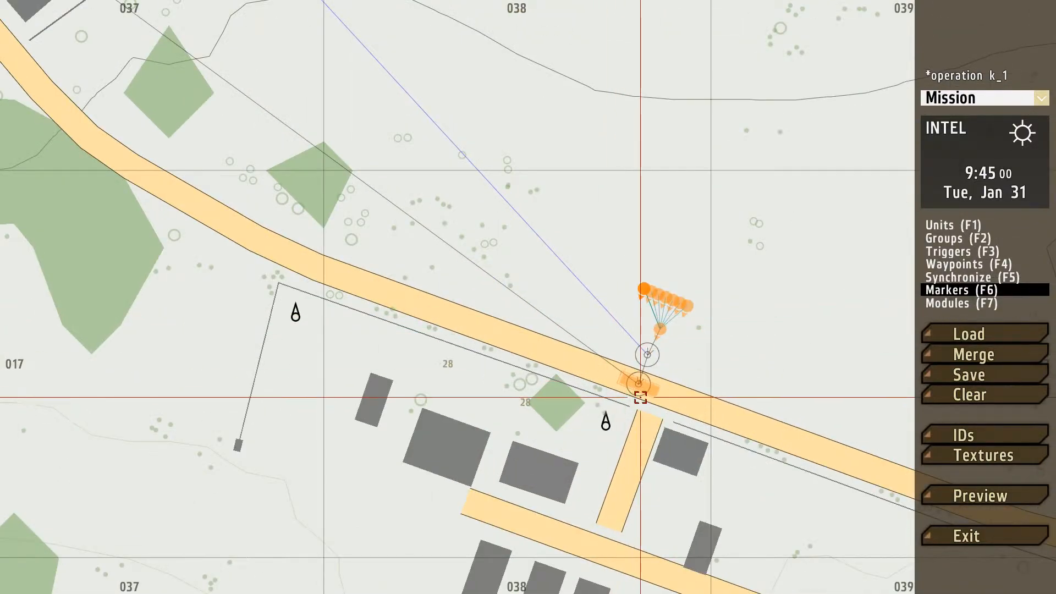
Step: Review the base's triggers and waypoints again, and follow the routes north to Kamenyy
right_click_drag(305, 76, 478, 420)
scroll(417, 347, "up", 4)
right_click_drag(410, 218, 418, 321)
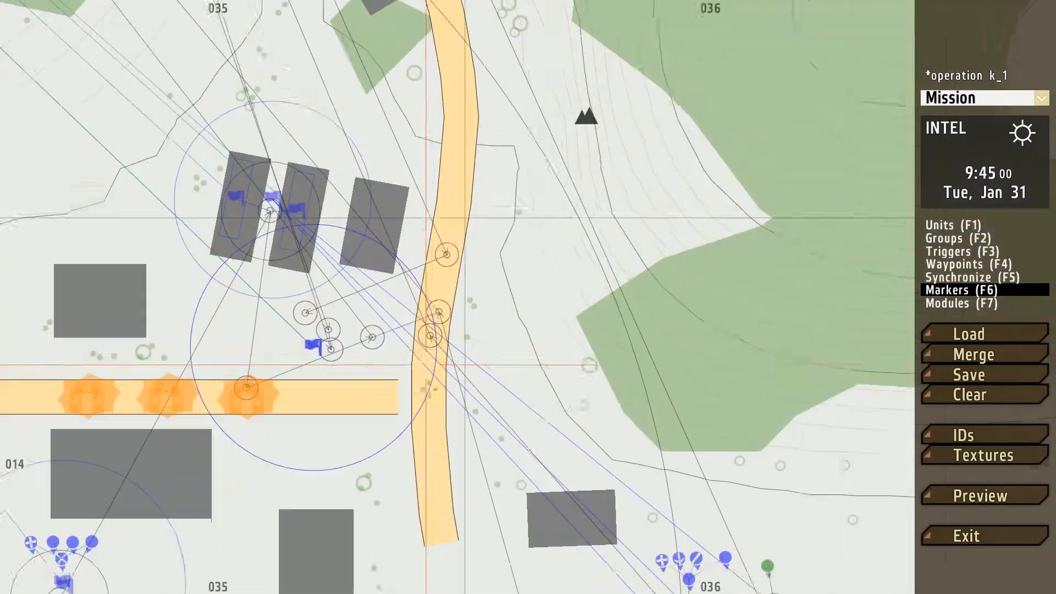
scroll(419, 321, "up", 2)
scroll(454, 363, "down", 6)
right_click_drag(451, 402, 471, 555)
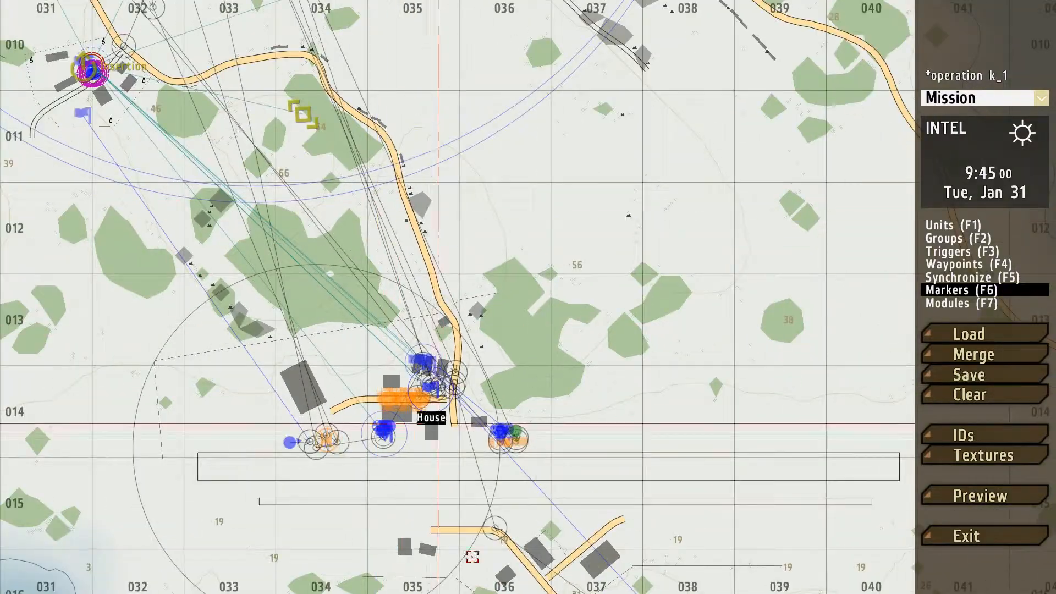
right_click_drag(401, 116, 465, 591)
scroll(371, 325, "up", 3)
right_click_drag(341, 352, 559, 172)
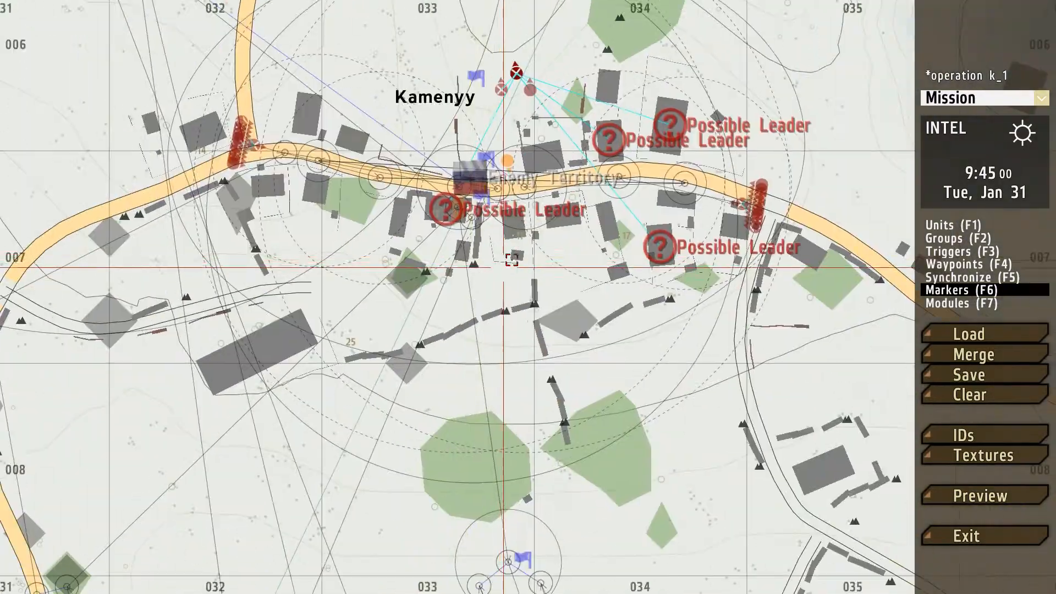
Step: Switch to trigger editing and review the settings of trigger T3_3 in the westernmost of the base's three adjacent buildings
scroll(528, 281, "down", 7)
right_click_drag(534, 590, 531, 405)
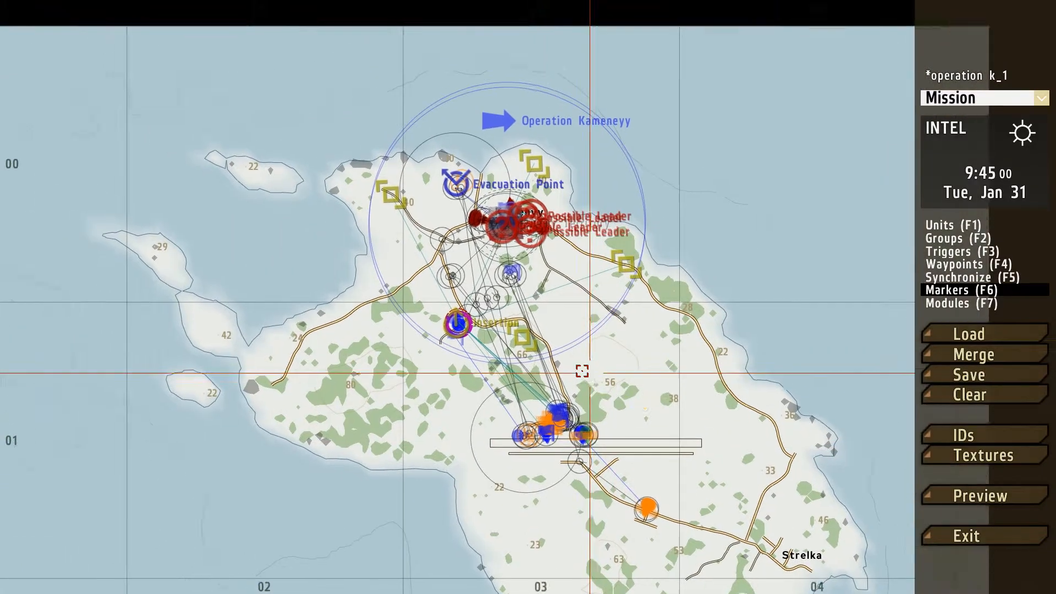
scroll(522, 347, "up", 3)
right_click_drag(604, 383, 599, 206)
scroll(552, 318, "up", 3)
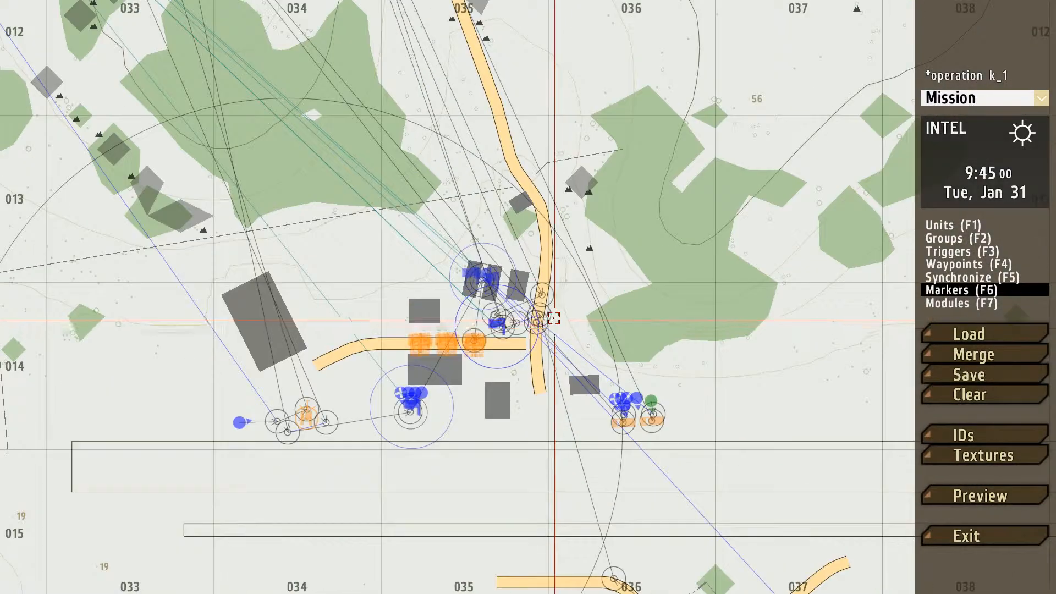
right_click_drag(550, 316, 649, 318)
scroll(650, 316, "up", 4)
scroll(413, 198, "up", 2)
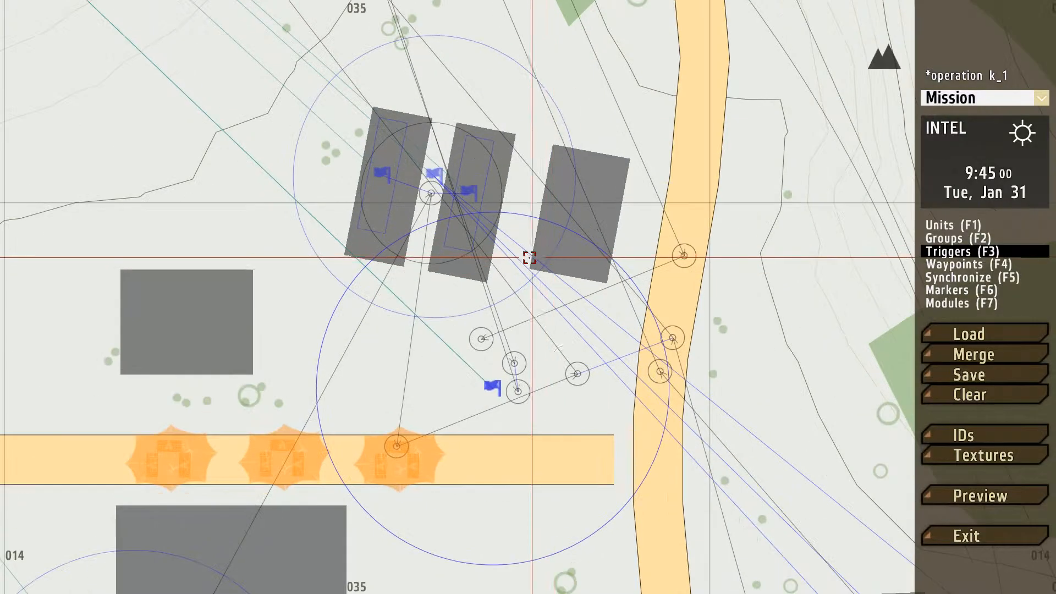
double_click(440, 215)
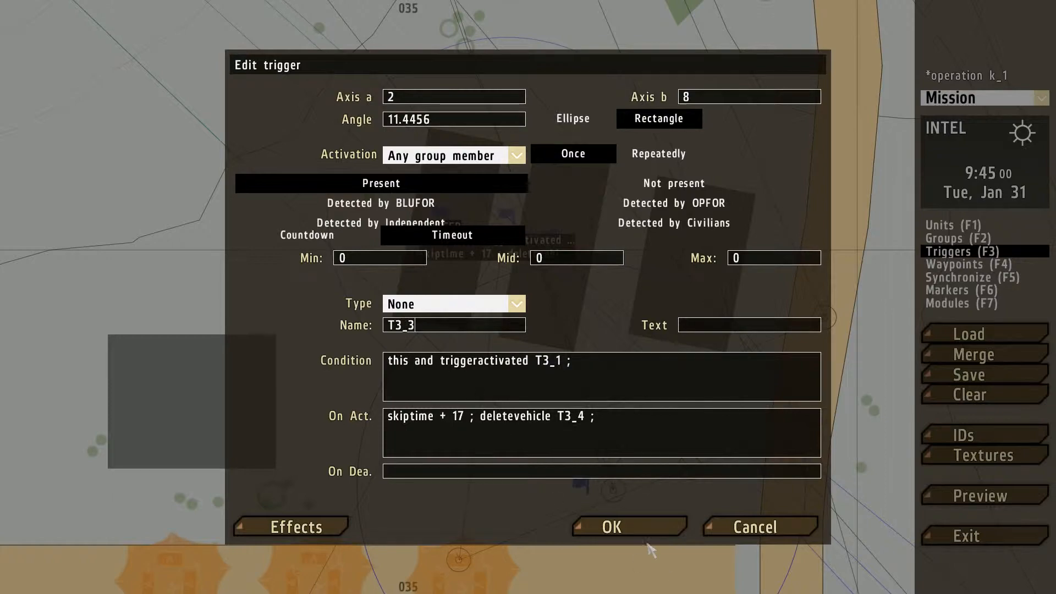
left_click(630, 531)
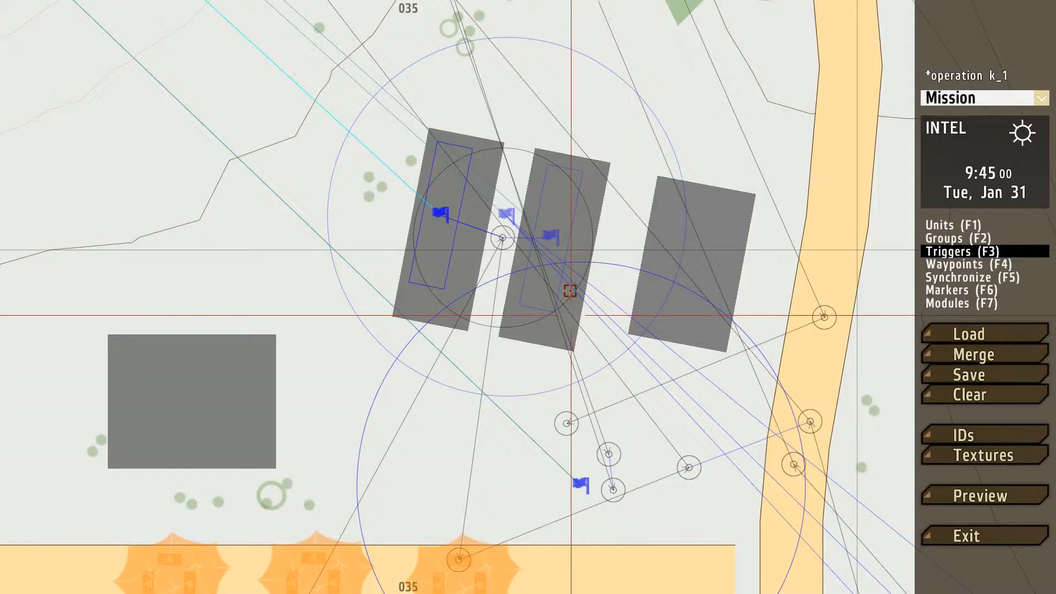
Step: Review the settings of trigger T3_2 between the two buildings and of the triggers inside them, leaving them unedited
double_click(506, 211)
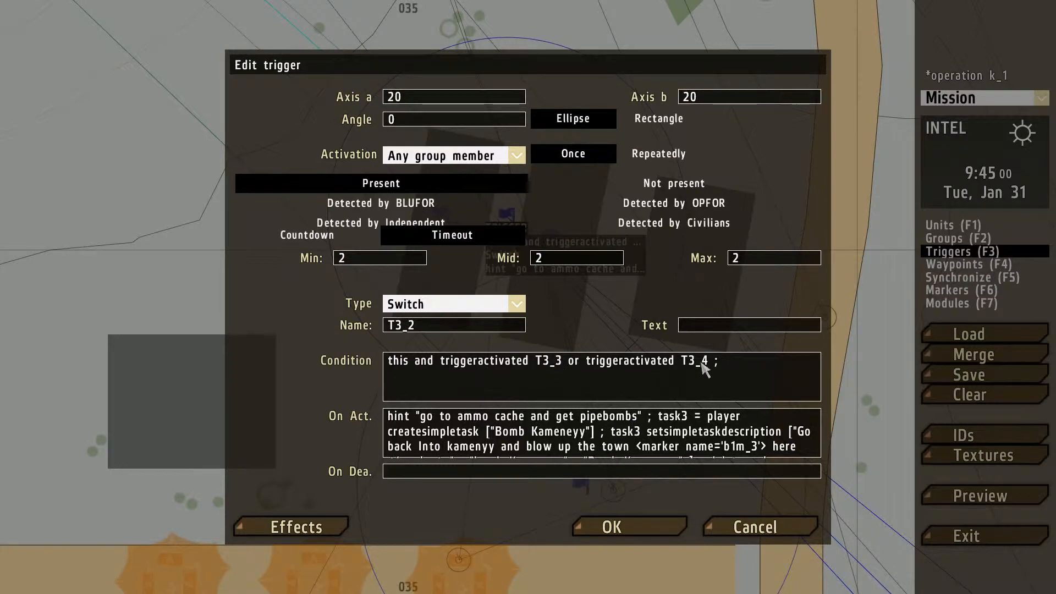
left_click(649, 526)
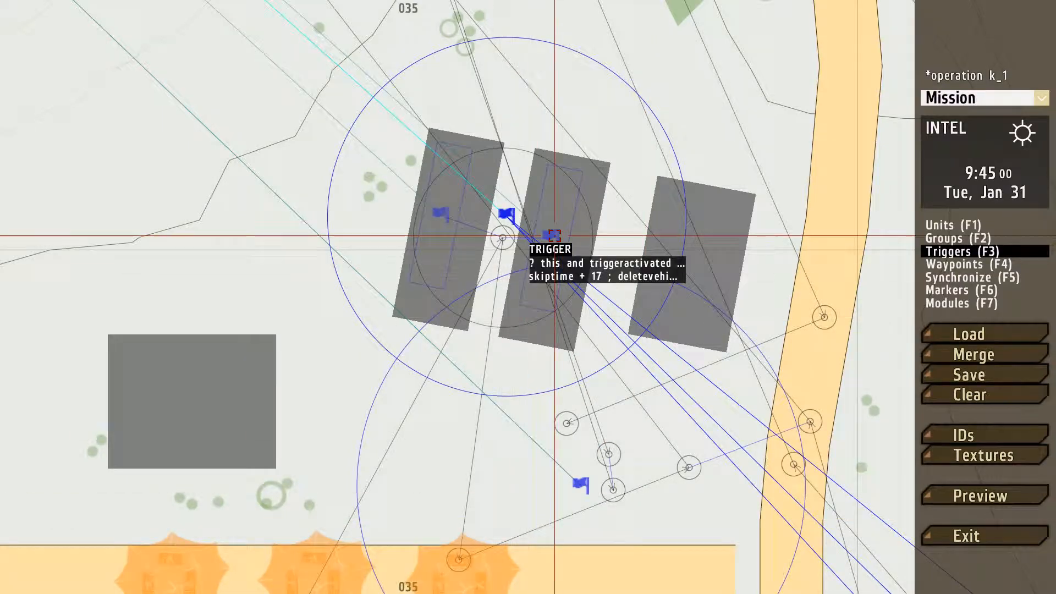
double_click(541, 255)
left_click(734, 528)
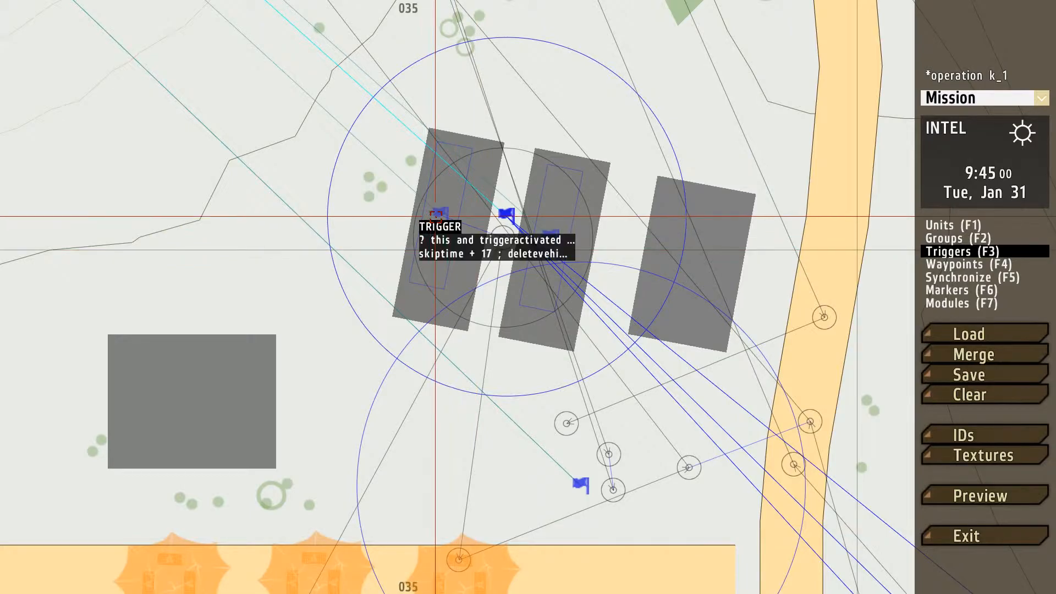
double_click(436, 234)
left_click(754, 526)
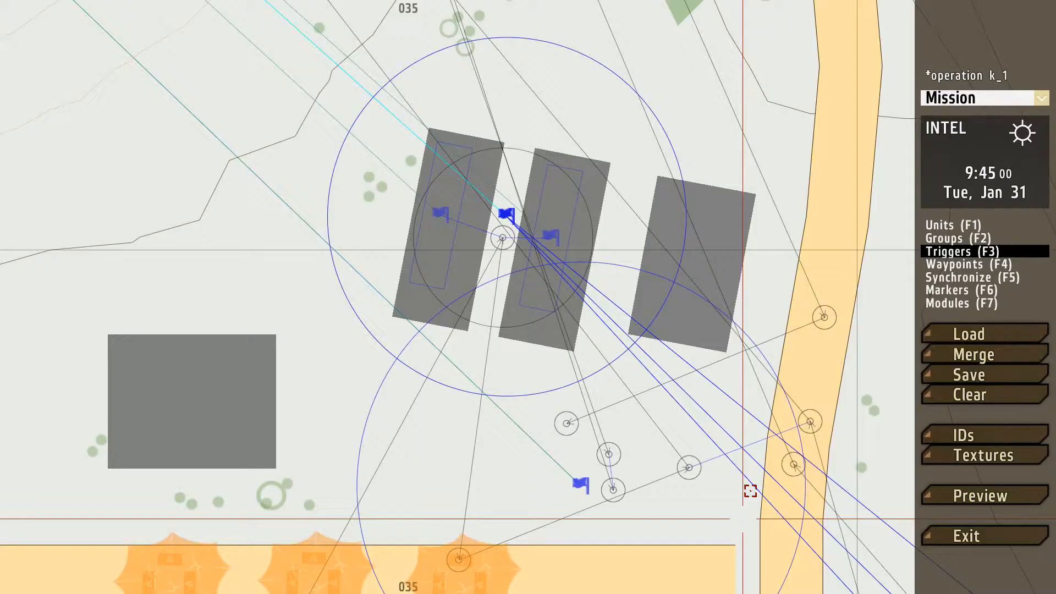
Step: Examine the trigger areas and waypoint routes around the base buildings, the parked vehicles and the airfield
scroll(484, 419, "down", 5)
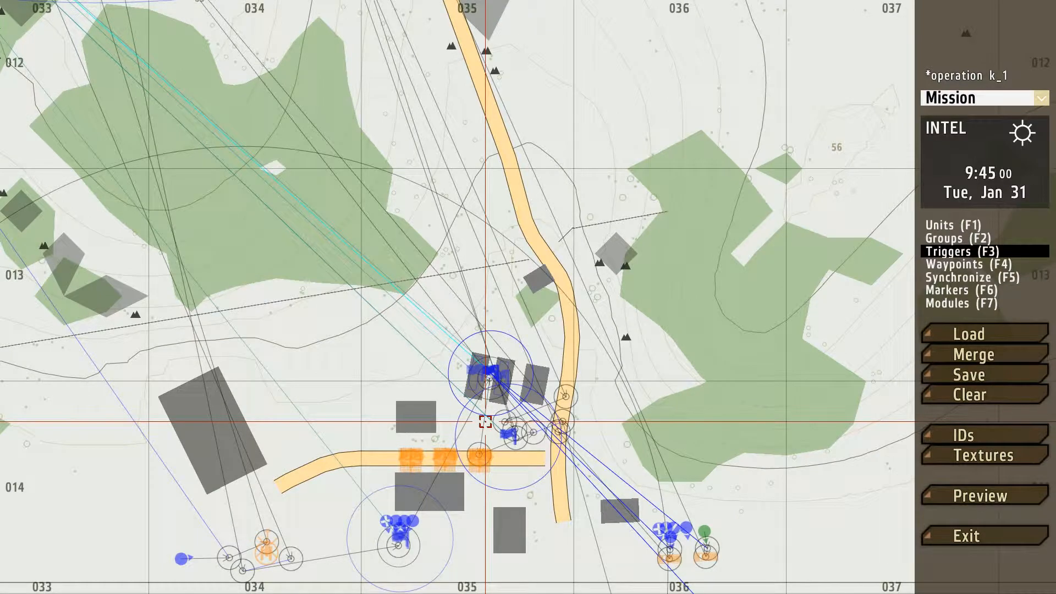
scroll(485, 422, "down", 8)
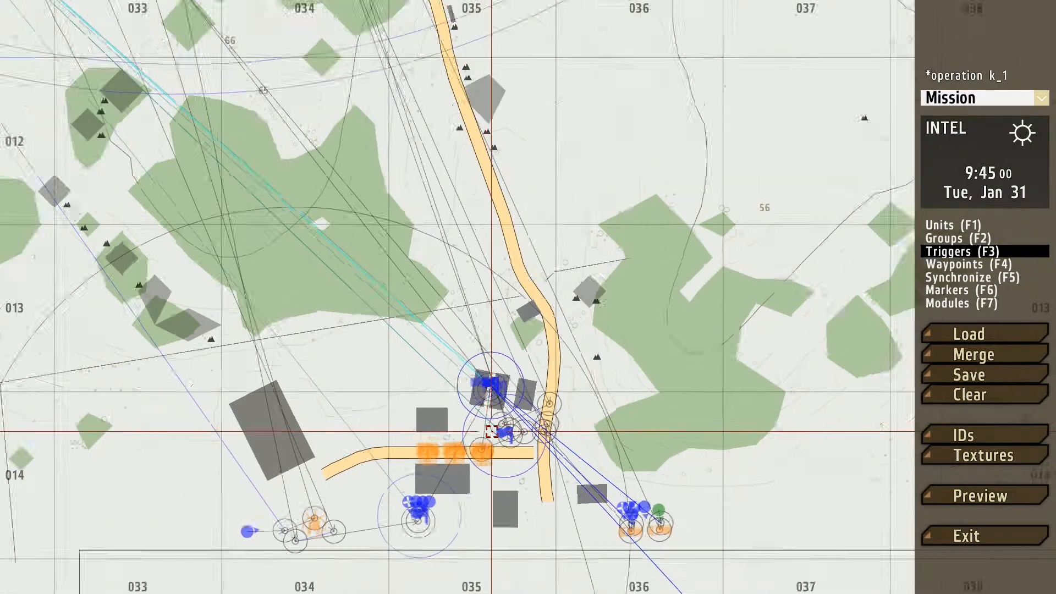
scroll(545, 451, "up", 5)
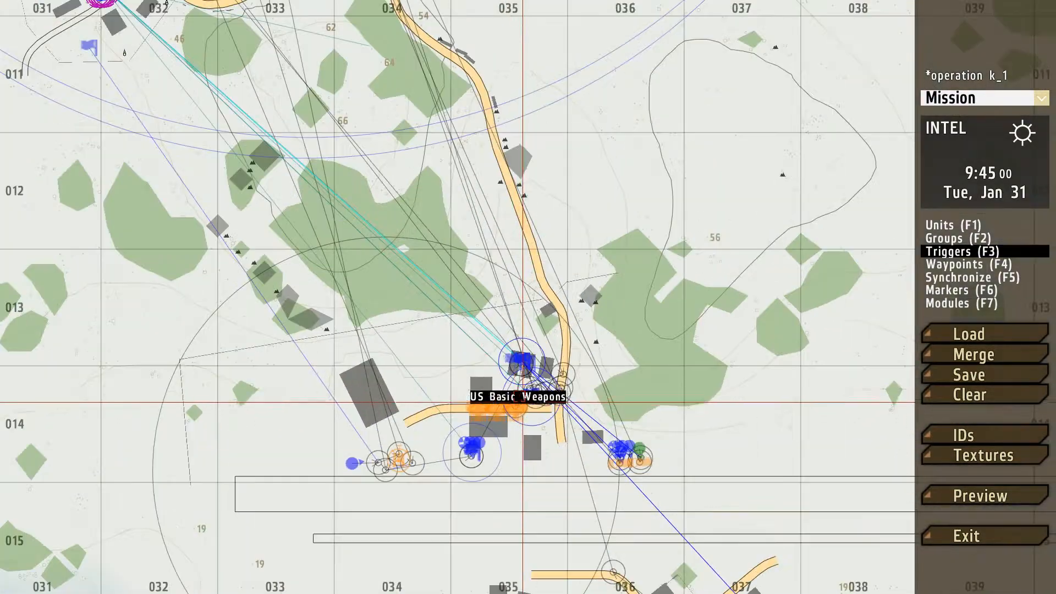
scroll(511, 407, "down", 4)
scroll(517, 402, "up", 4)
scroll(517, 402, "up", 6)
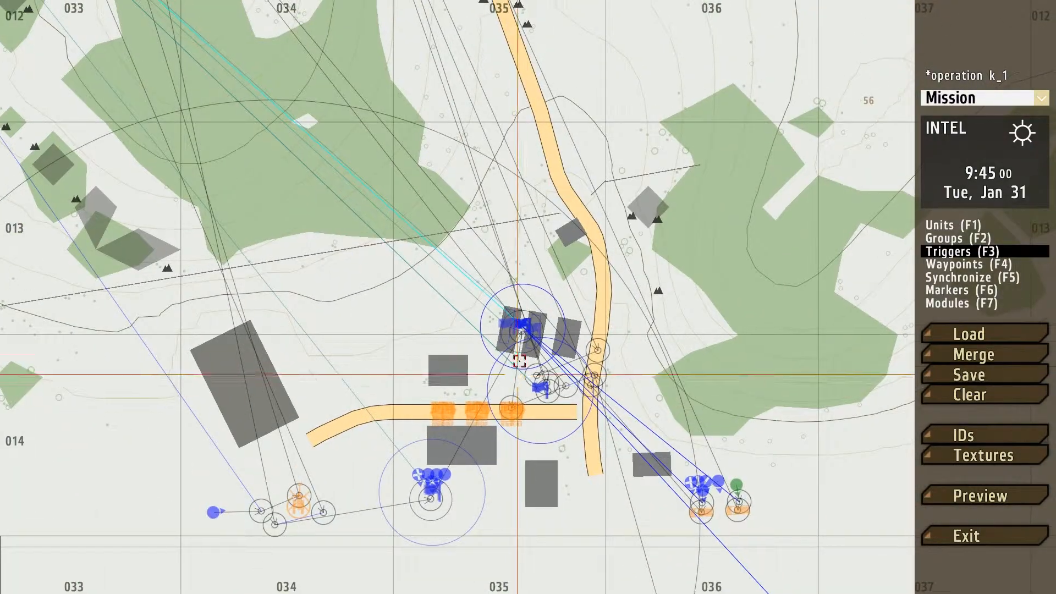
scroll(518, 323, "down", 4)
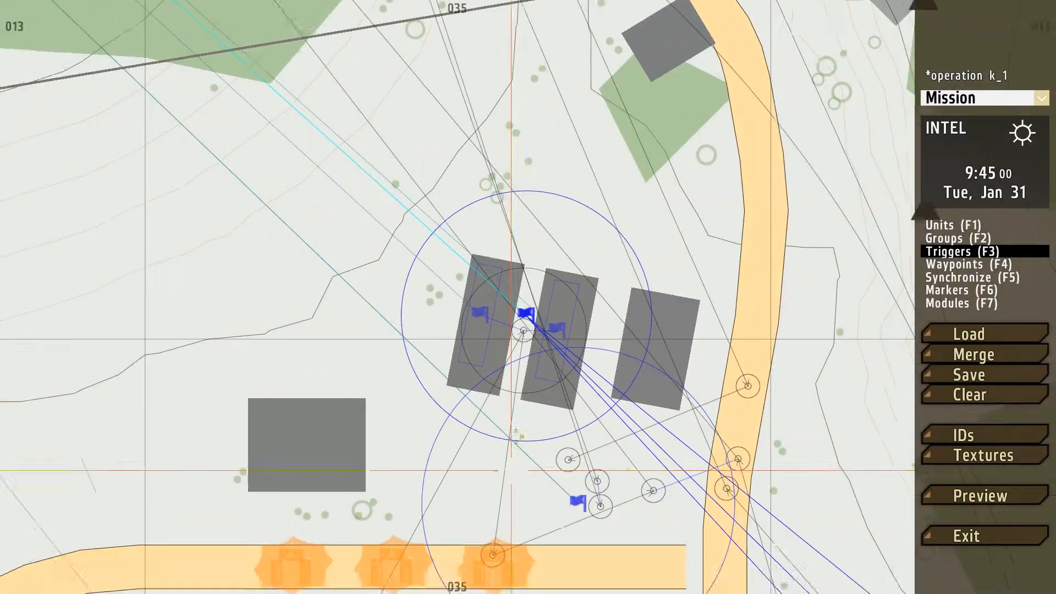
scroll(544, 329, "down", 6)
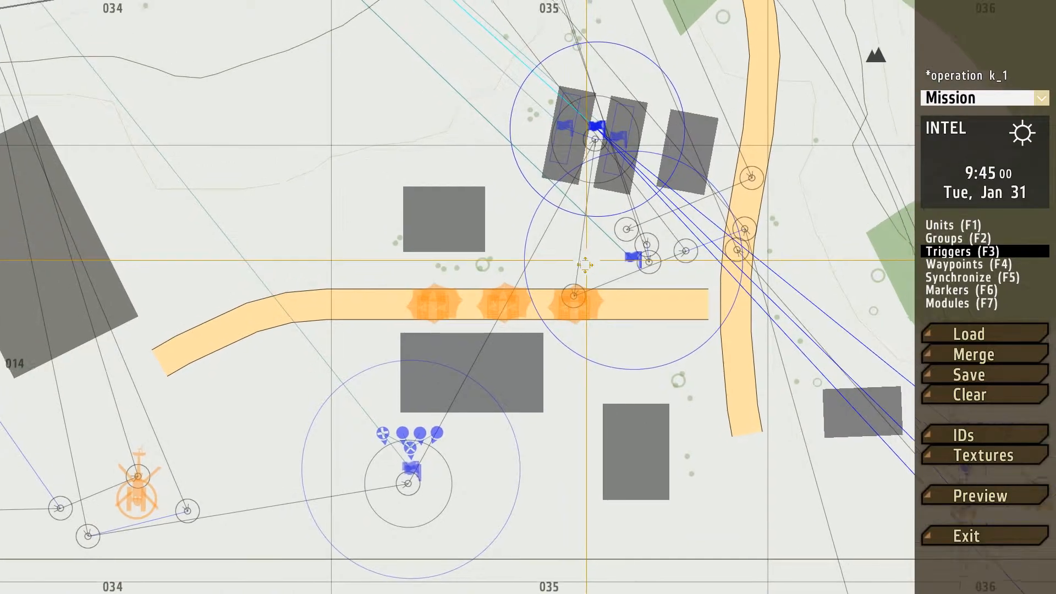
scroll(456, 350, "down", 6)
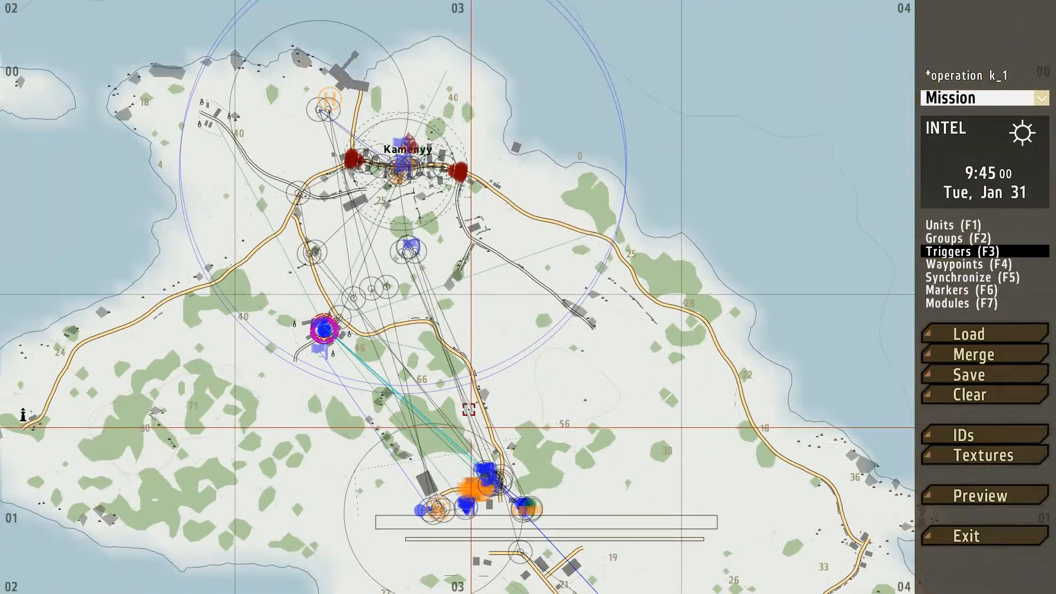
Step: In unit editing, insert an empty Su-34 [Russia] aircraft on the open ground beside the track southeast of Kamenyy
scroll(602, 308, "up", 6)
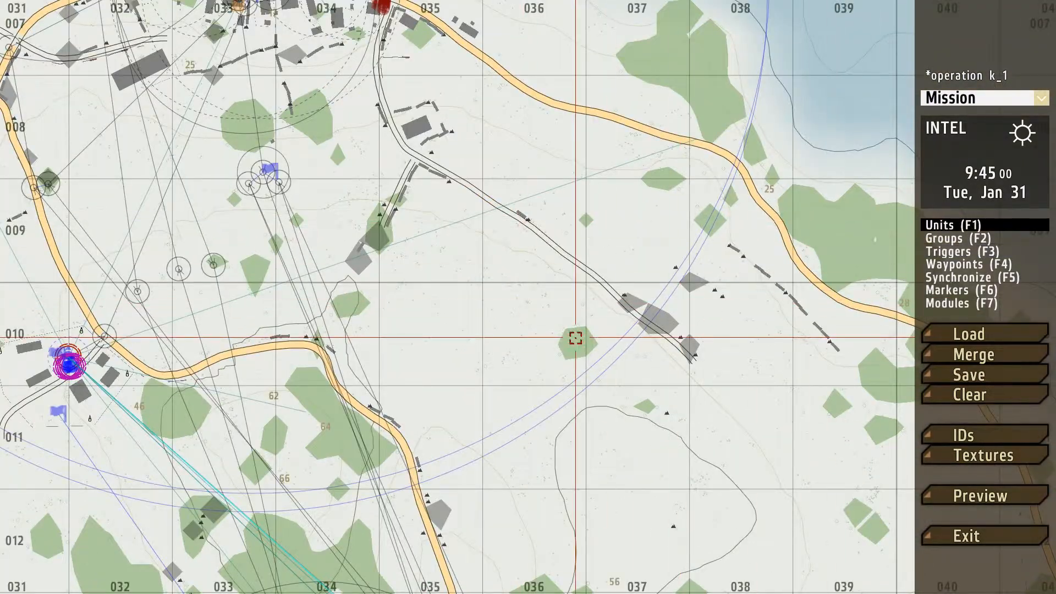
scroll(575, 338, "down", 6)
scroll(560, 354, "up", 7)
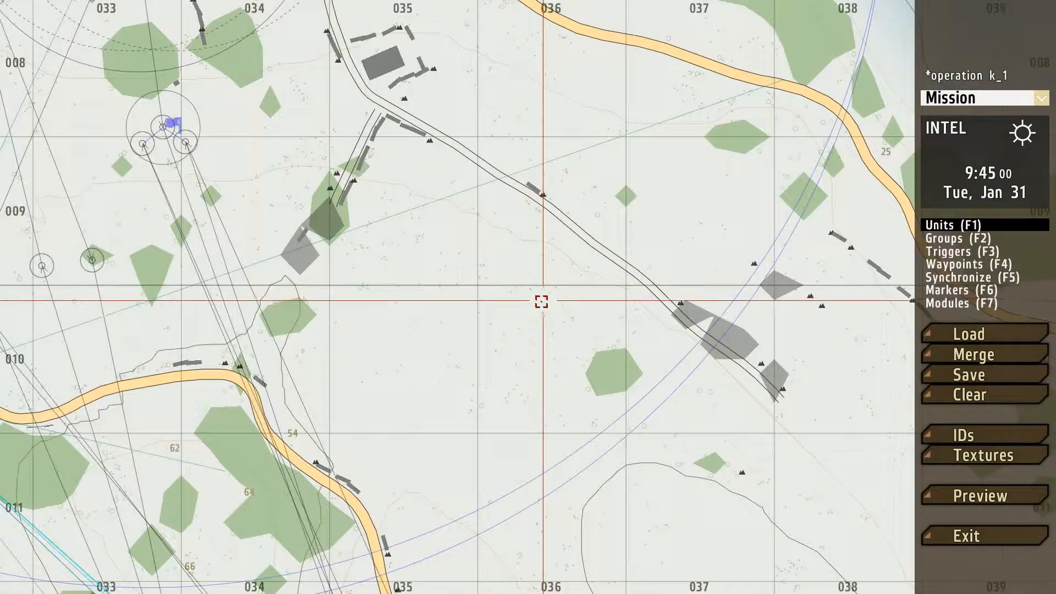
right_click_drag(542, 301, 476, 299)
scroll(484, 291, "up", 1)
double_click(519, 253)
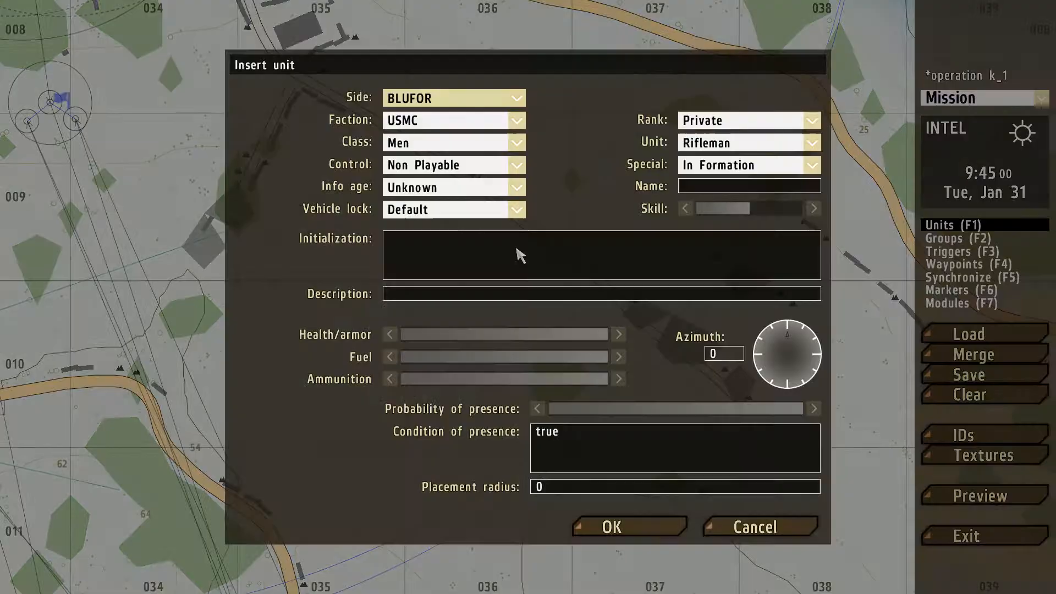
left_click(456, 97)
left_click(432, 205)
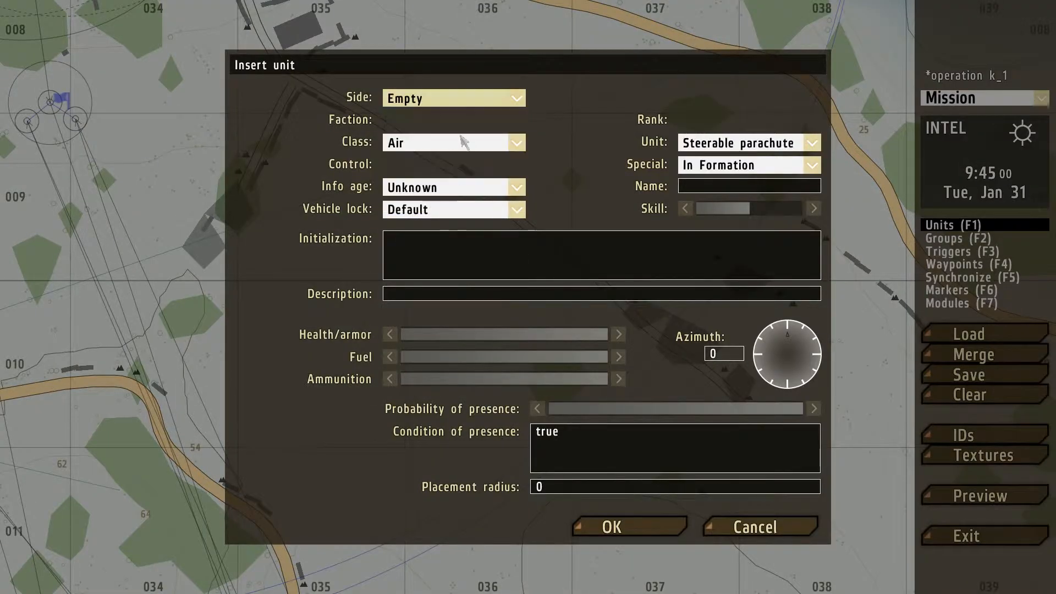
left_click(733, 144)
scroll(941, 350, "down", 4)
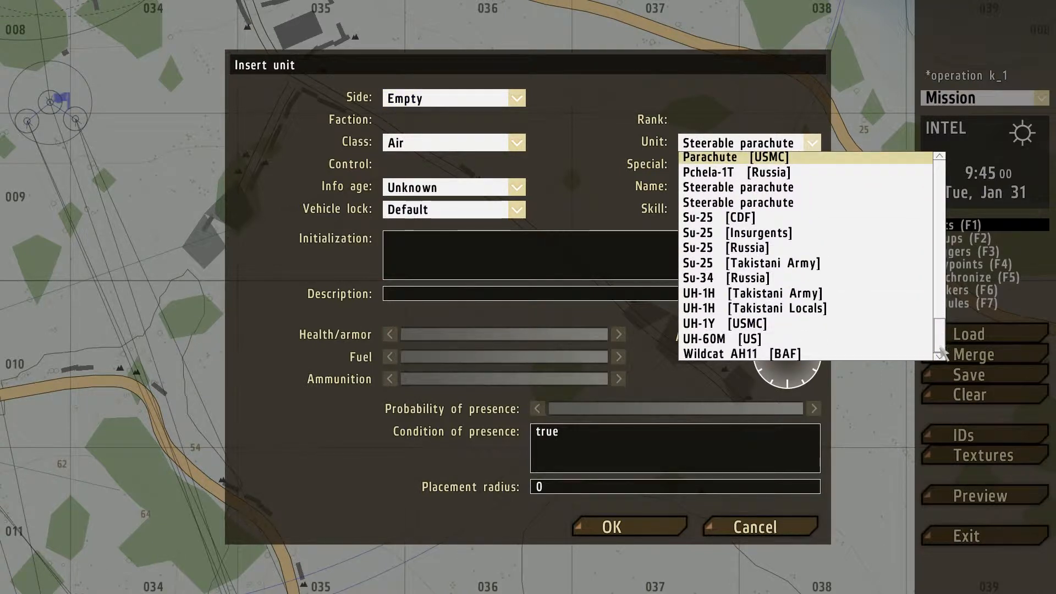
left_click(758, 279)
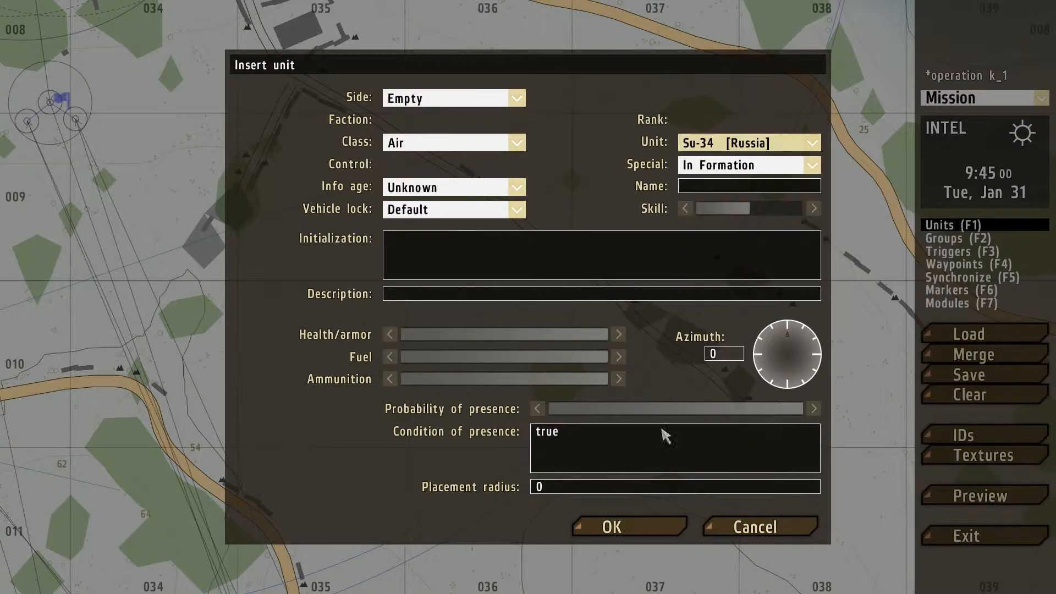
left_click(628, 528)
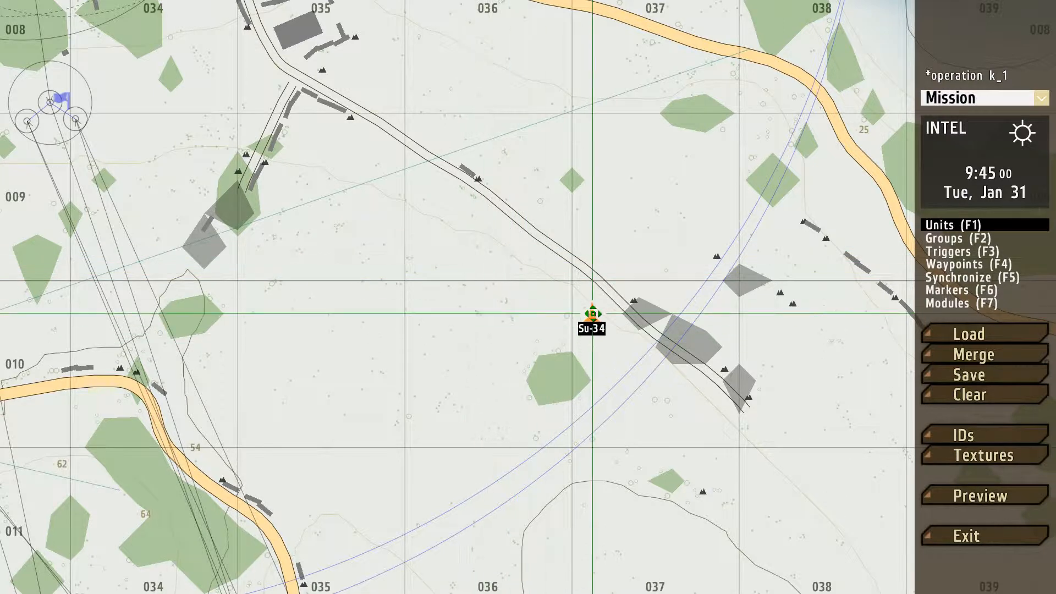
Step: Rotate the Su-34 to face west and name it plane1
mouse_move(593, 313)
left_mouse_down("shift")
mouse_move(521, 323)
mouse_move(520, 290)
mouse_move(603, 311)
left_mouse_up("shift")
double_click(603, 312)
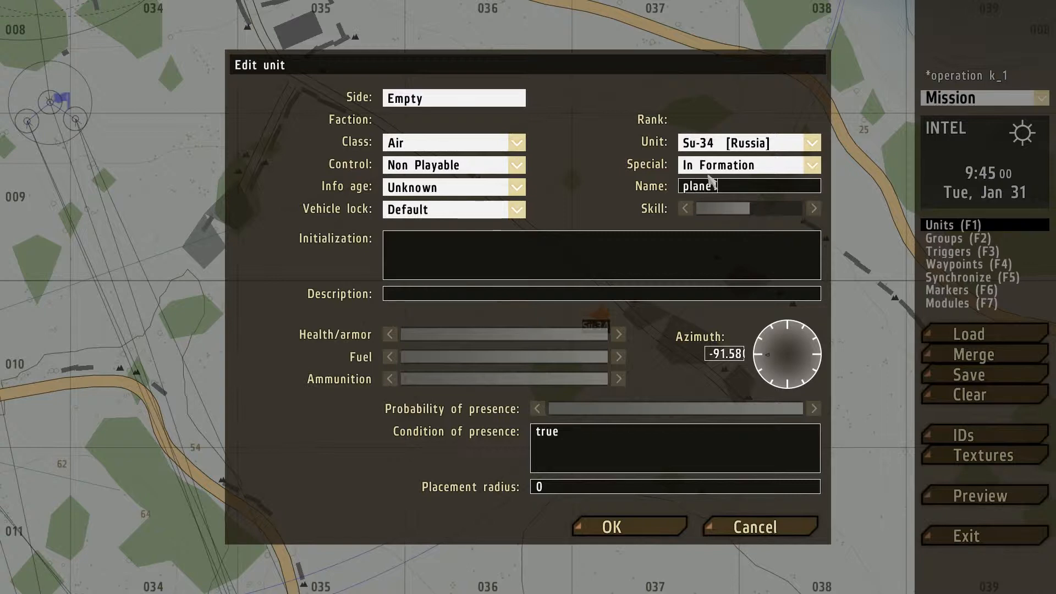
left_click(656, 527)
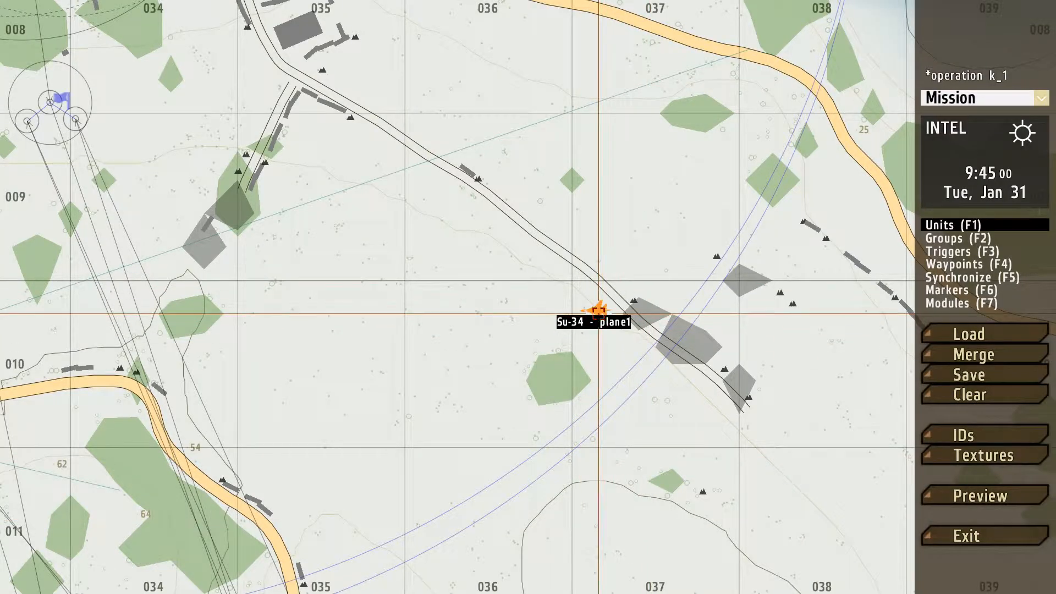
Step: Set plane1's special placement option to Flying
double_click(599, 311)
left_click(725, 168)
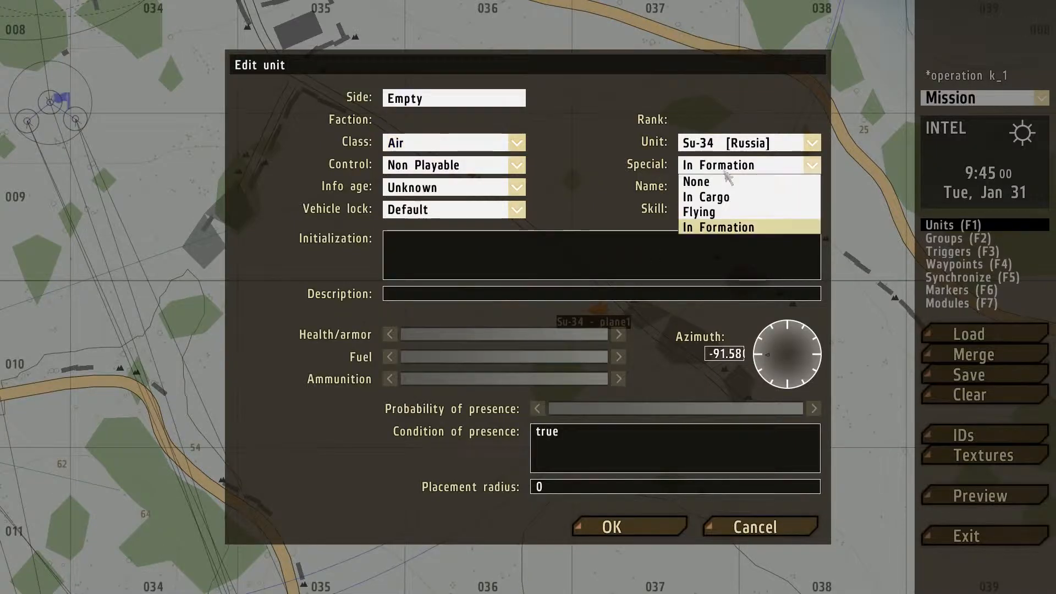
left_click(714, 213)
left_click(620, 520)
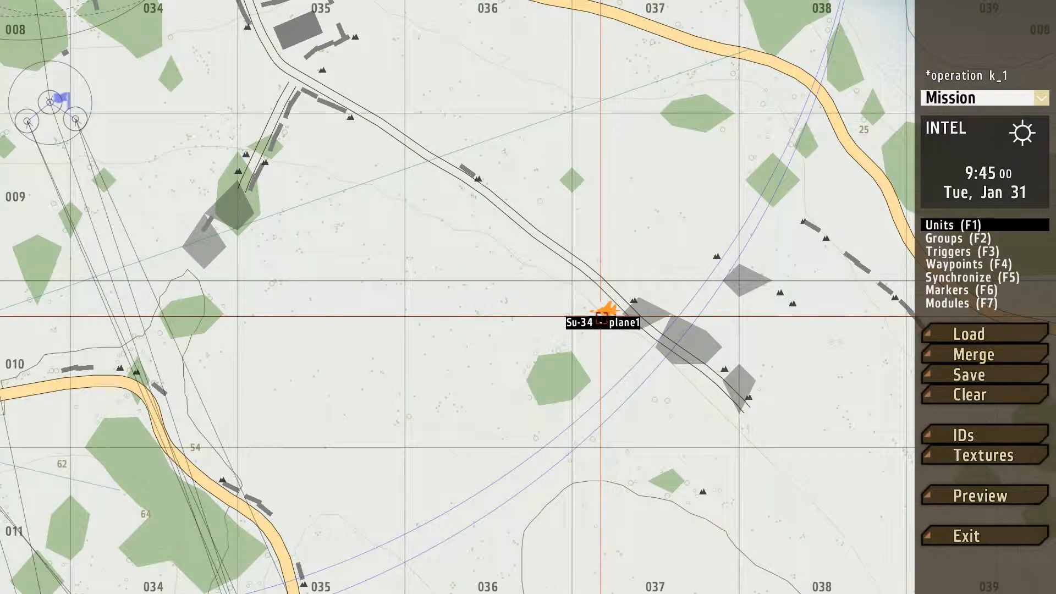
Step: Paste five copies of plane1 north of it and space the aircraft out in a north-south column
scroll(601, 318, "down", 2)
scroll(603, 274, "down", 2)
key("ctrl+v")
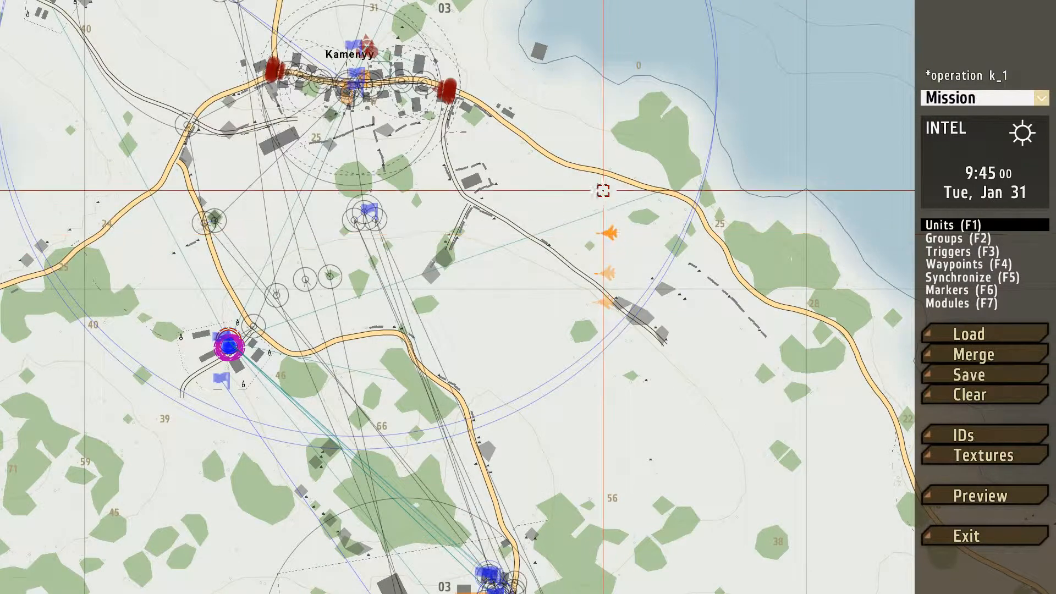
key("ctrl+v")
key("ctrl+v")
key("ctrl+v")
left_click_drag(610, 191, 614, 181)
left_click_drag(609, 242, 610, 230)
left_click_drag(607, 277, 611, 263)
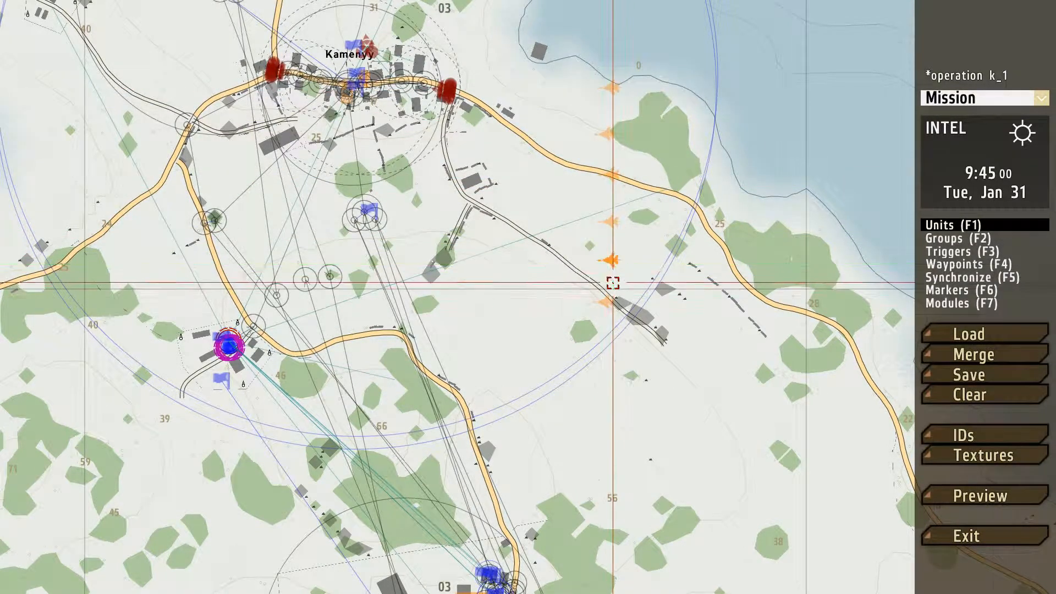
scroll(612, 282, "up", 2)
left_click_drag(600, 315, 611, 313)
left_click_drag(607, 250, 606, 247)
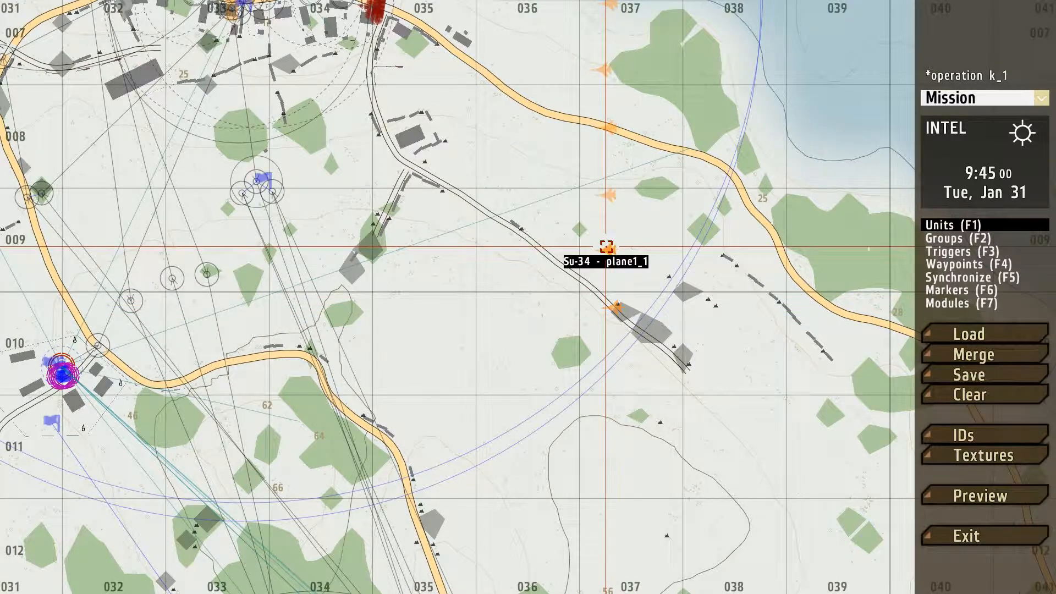
Step: Change the unit type of plane1_1, the first copy north of the original, to F-35B [USMC]
double_click(606, 247)
left_click(737, 143)
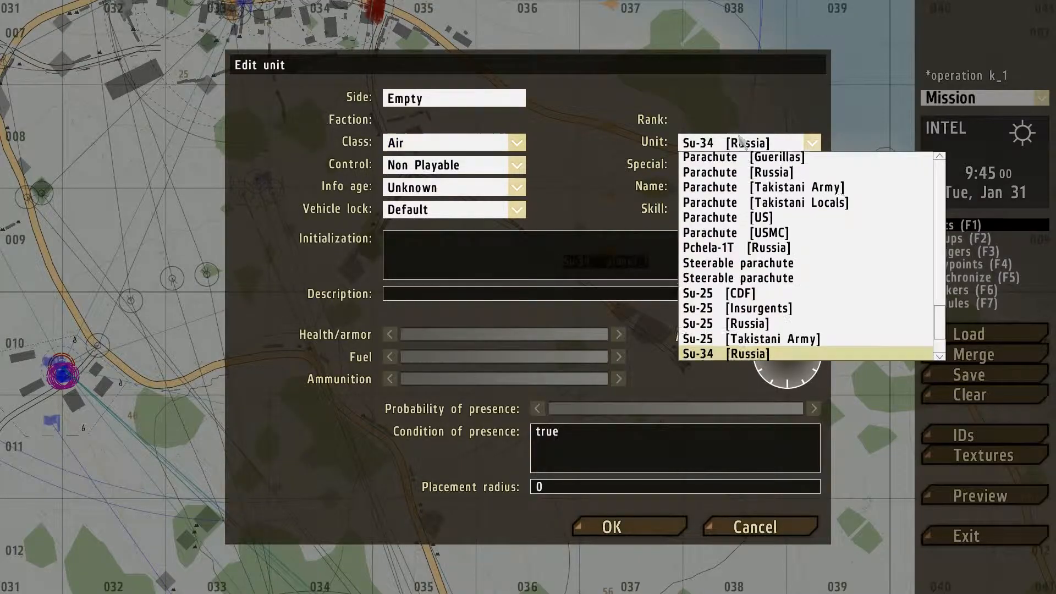
scroll(929, 275, "up", 8)
scroll(935, 258, "up", 6)
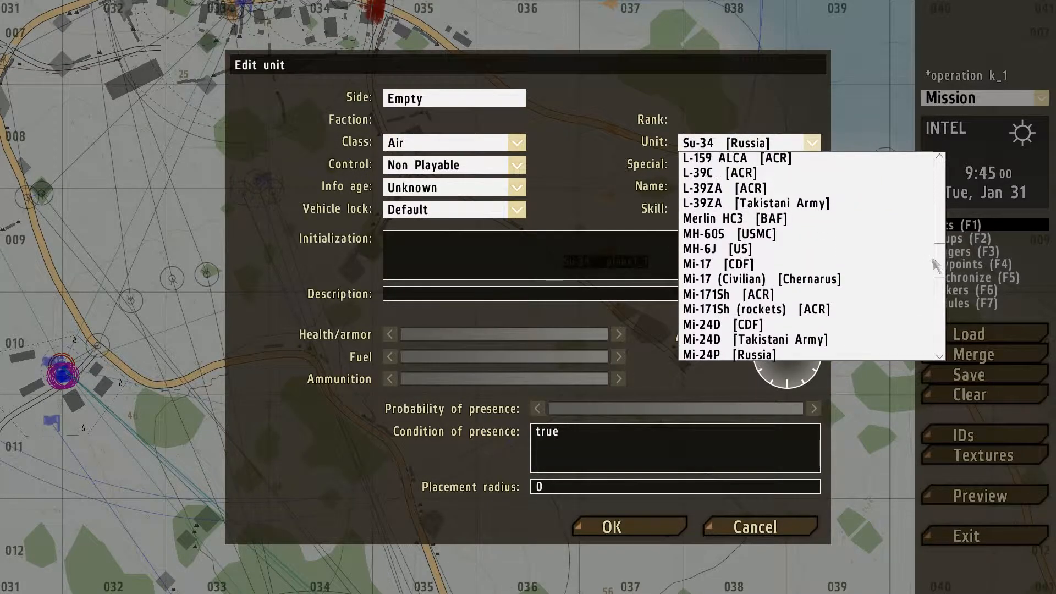
scroll(931, 233, "up", 1)
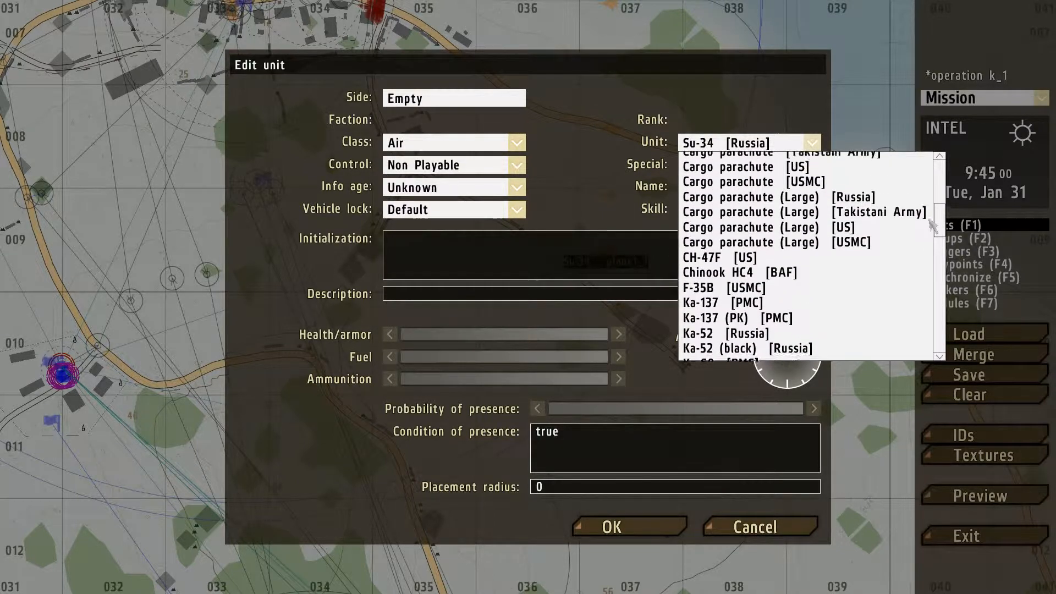
scroll(880, 264, "down", 1)
left_click(759, 288)
left_click(629, 525)
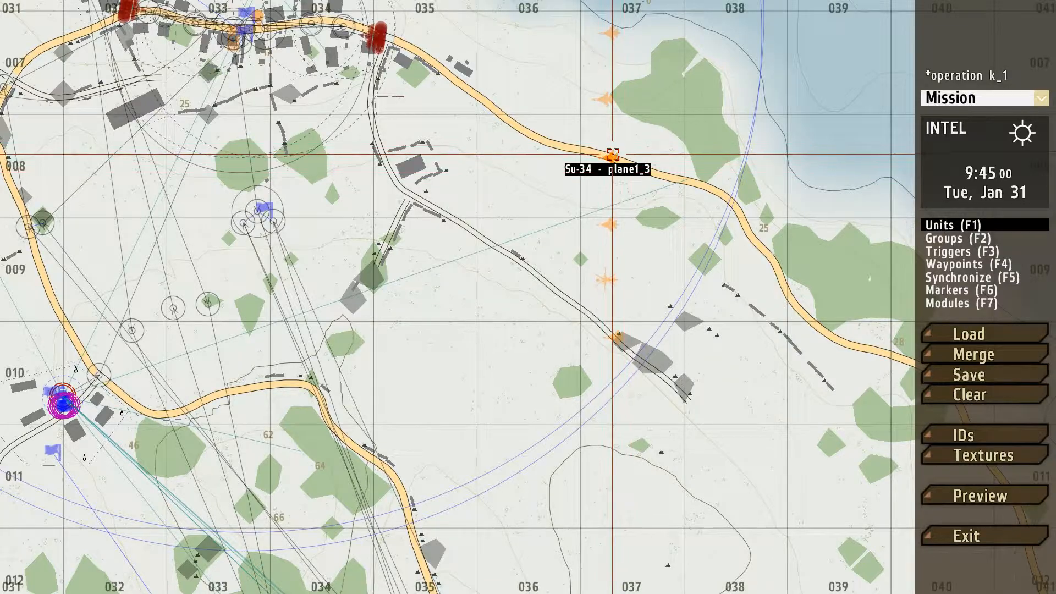
Step: Change the unit type of the second copy north of the original to Su-25 [Russia]
double_click(612, 155)
left_click(787, 142)
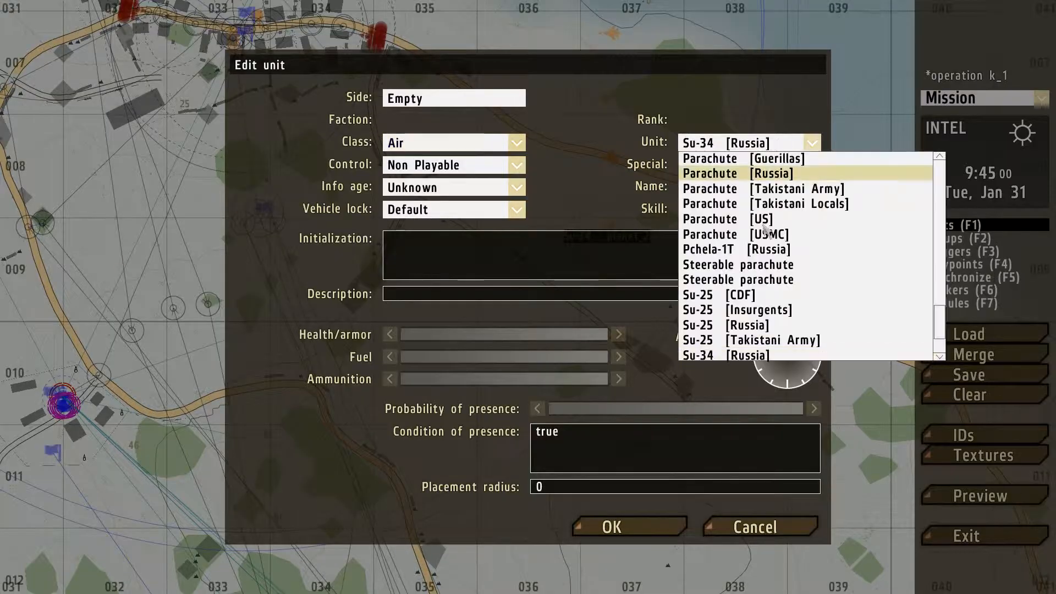
left_click(757, 325)
left_click(632, 526)
Step: Try AH-6X [US] as the unit type of plane1_3, the copy beside the main road
double_click(609, 221)
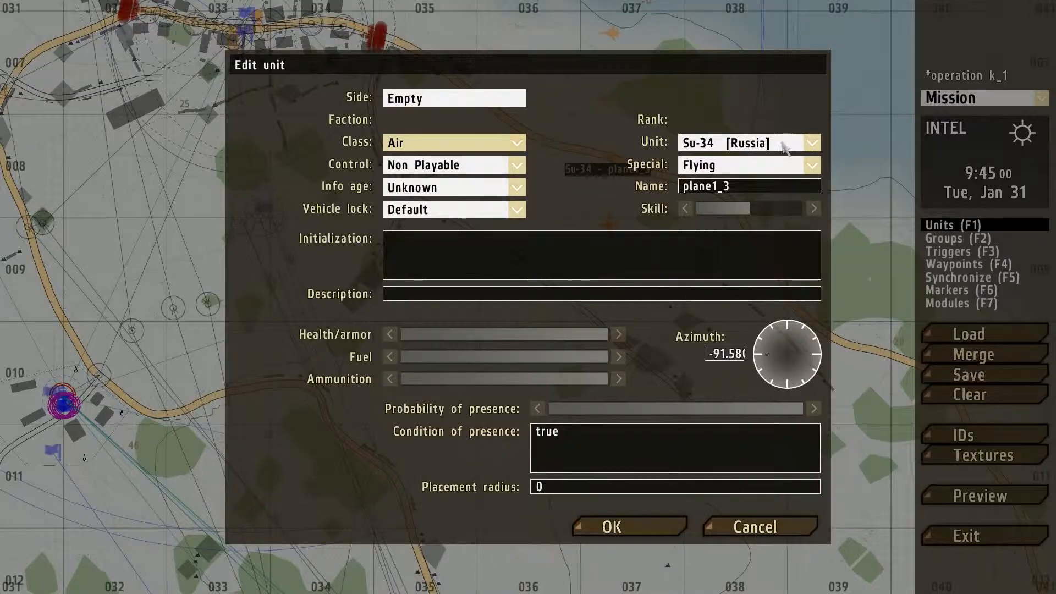
left_click(782, 143)
left_click_drag(938, 305, 933, 168)
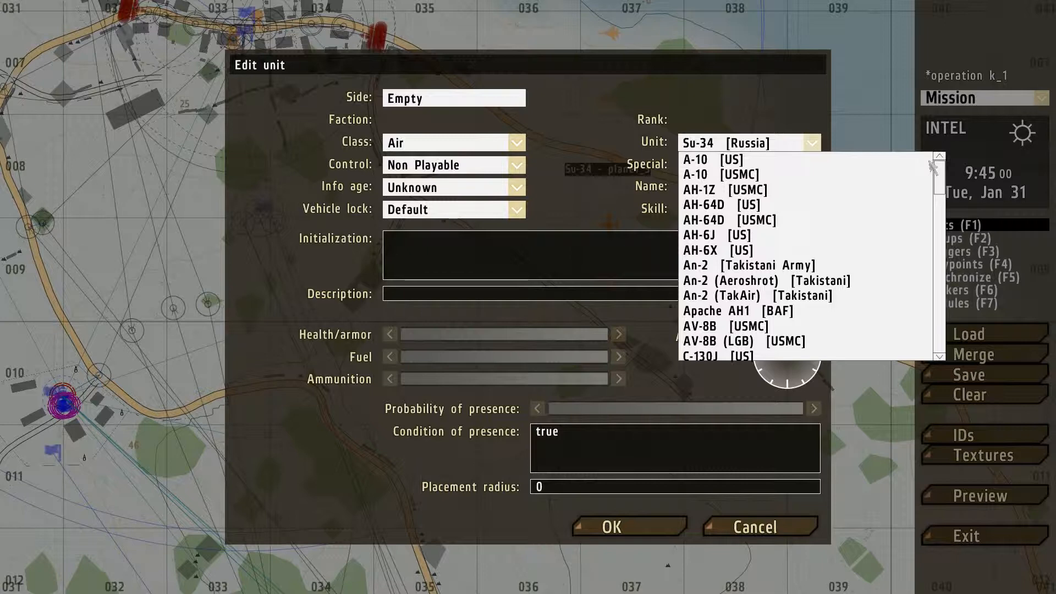
left_click(754, 252)
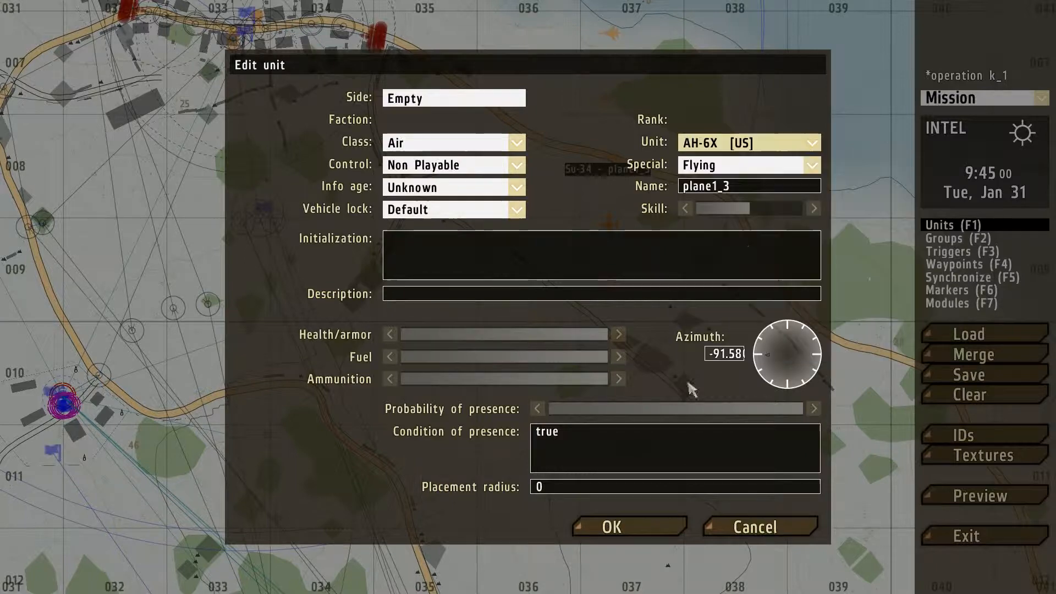
left_click(609, 527)
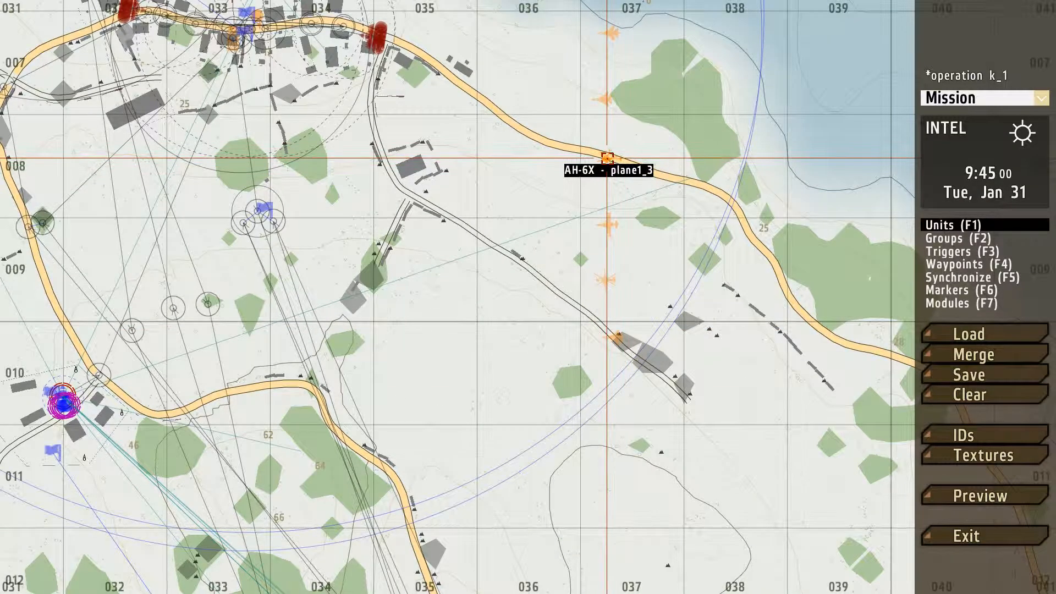
Step: Change the unit type of plane1_3 to Wildcat AH11 [BAF]
double_click(607, 158)
left_click(781, 143)
left_click_drag(940, 188, 949, 361)
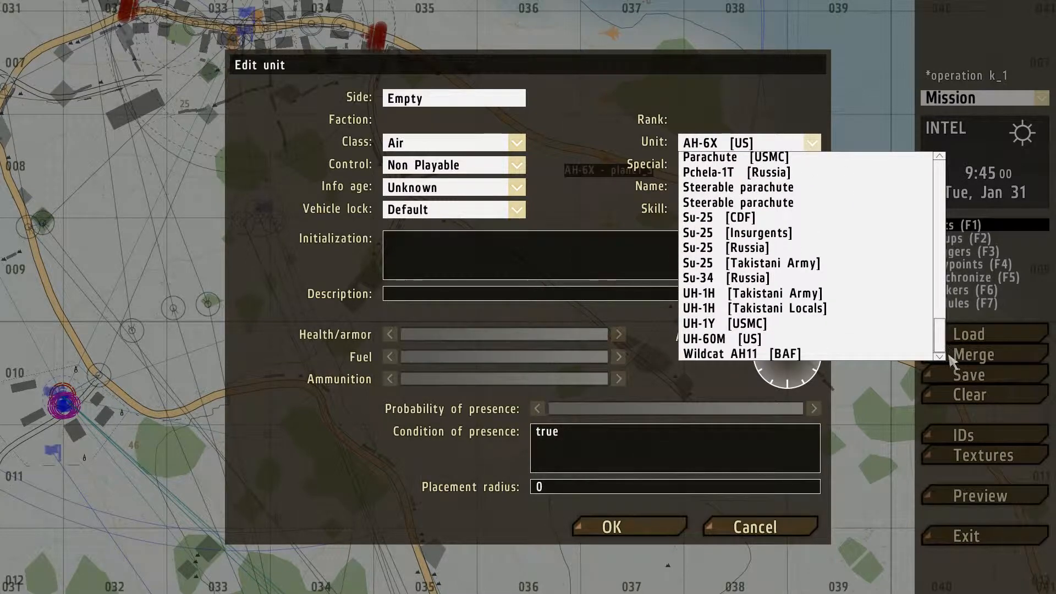
left_click(786, 353)
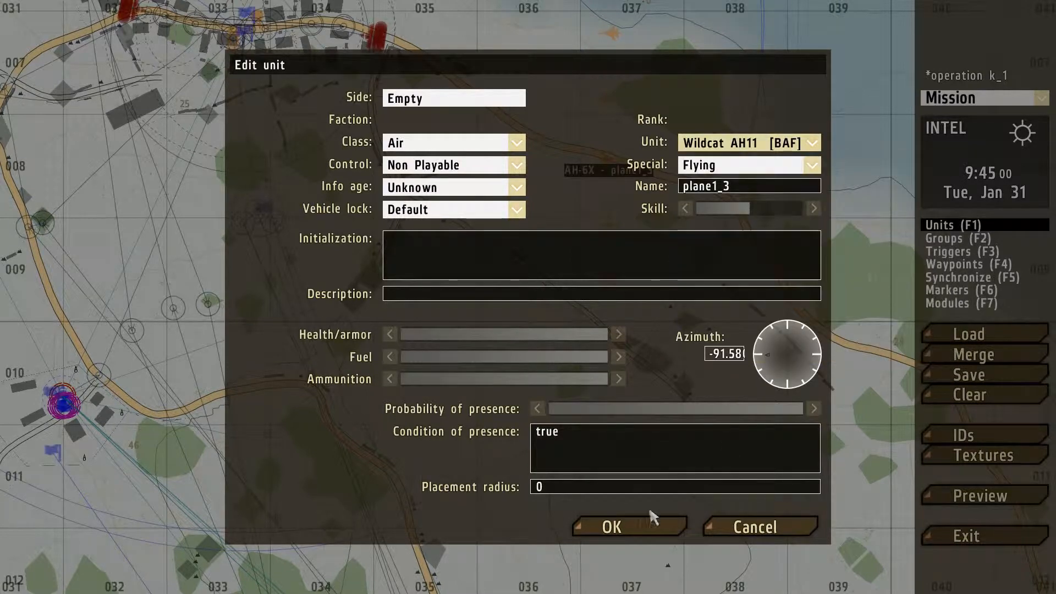
left_click(612, 527)
Step: Change the unit type of plane1_5, a copy in the aircraft column, to Ka-52 (black) [Russia]
scroll(623, 260, "down", 3)
scroll(623, 261, "down", 2)
double_click(612, 216)
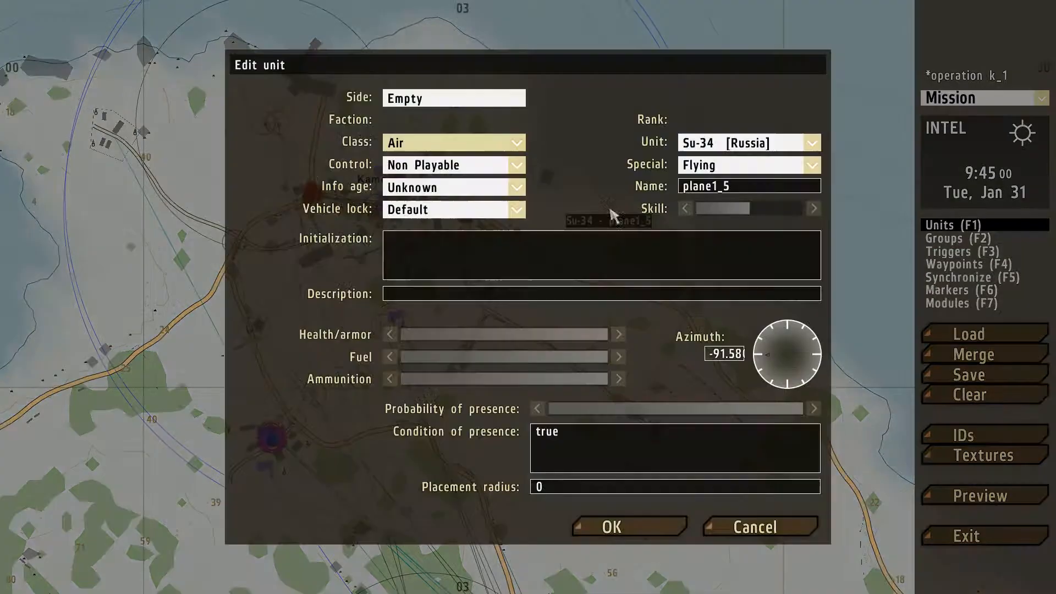
left_click(751, 141)
left_click_drag(940, 331, 931, 253)
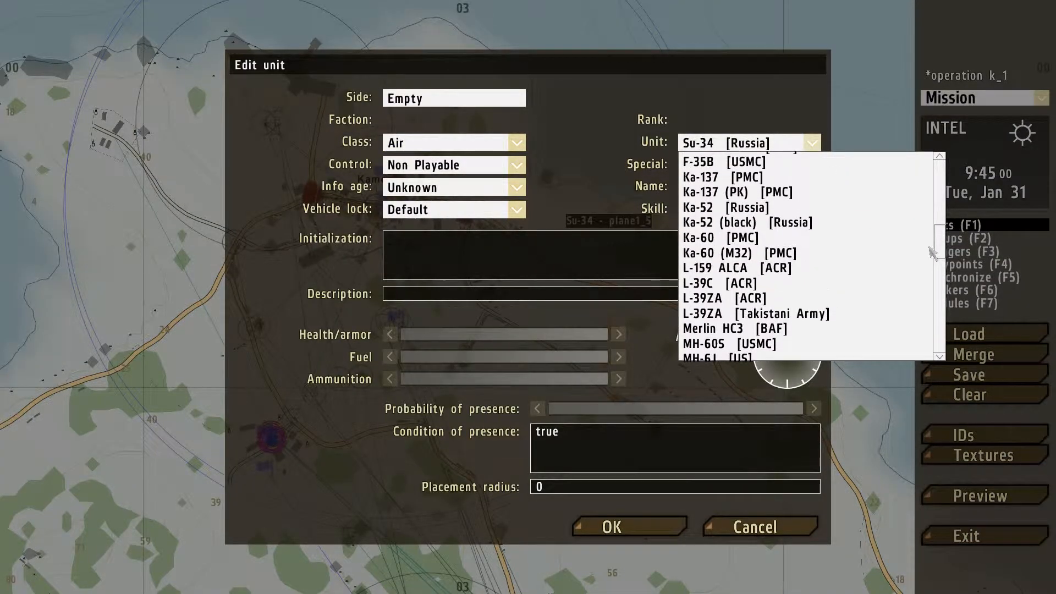
left_click(739, 209)
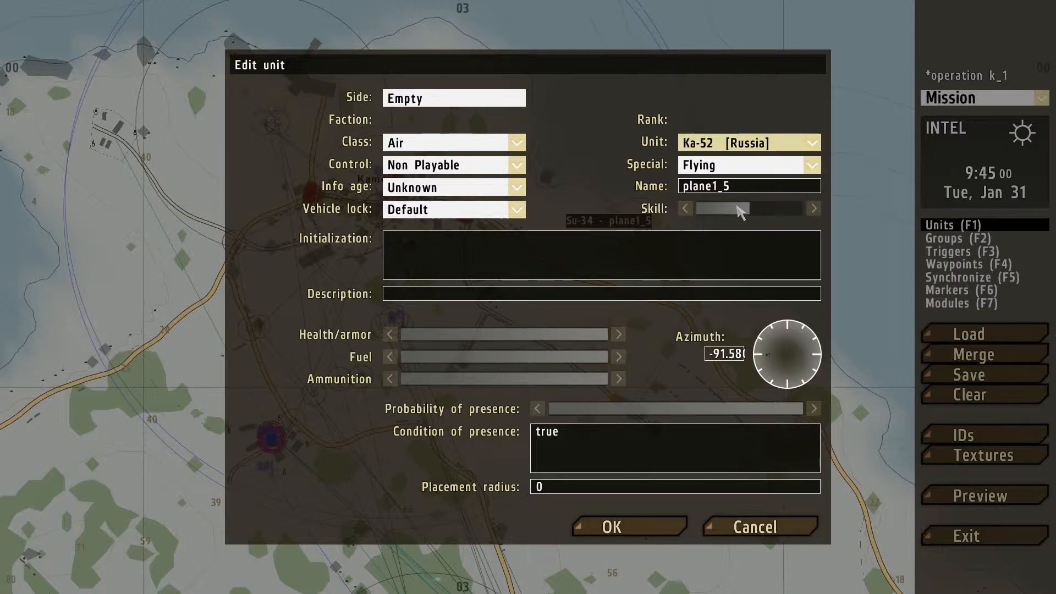
left_click(740, 146)
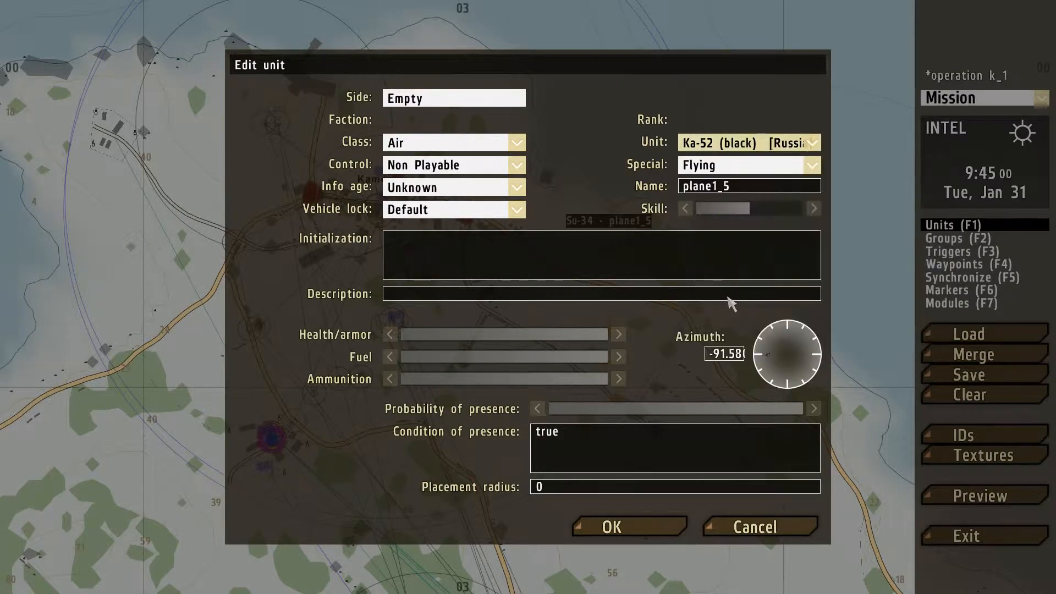
left_click(630, 527)
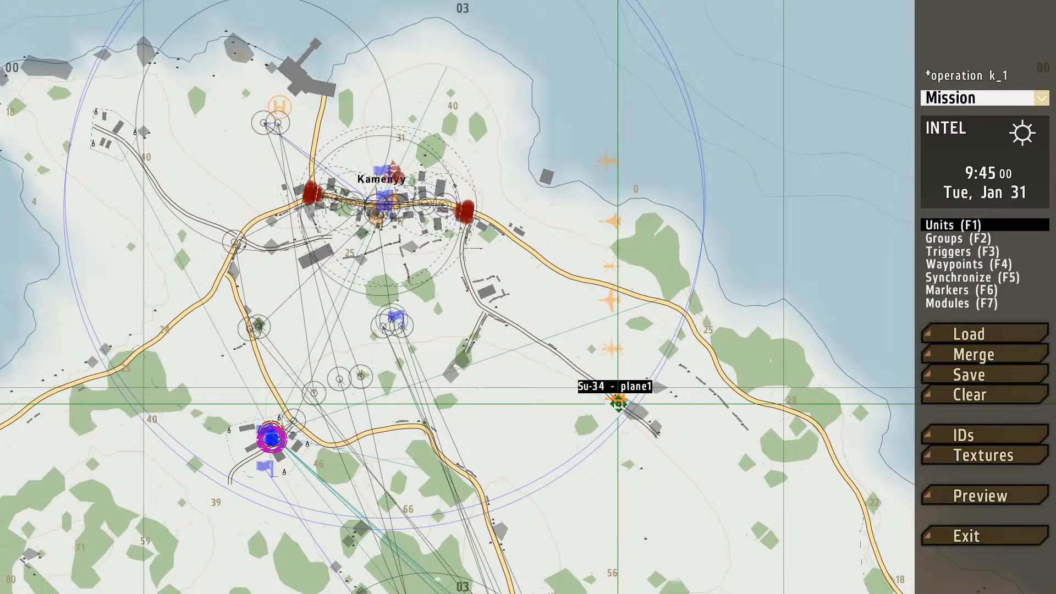
scroll(619, 403, "down", 4)
scroll(623, 426, "up", 6)
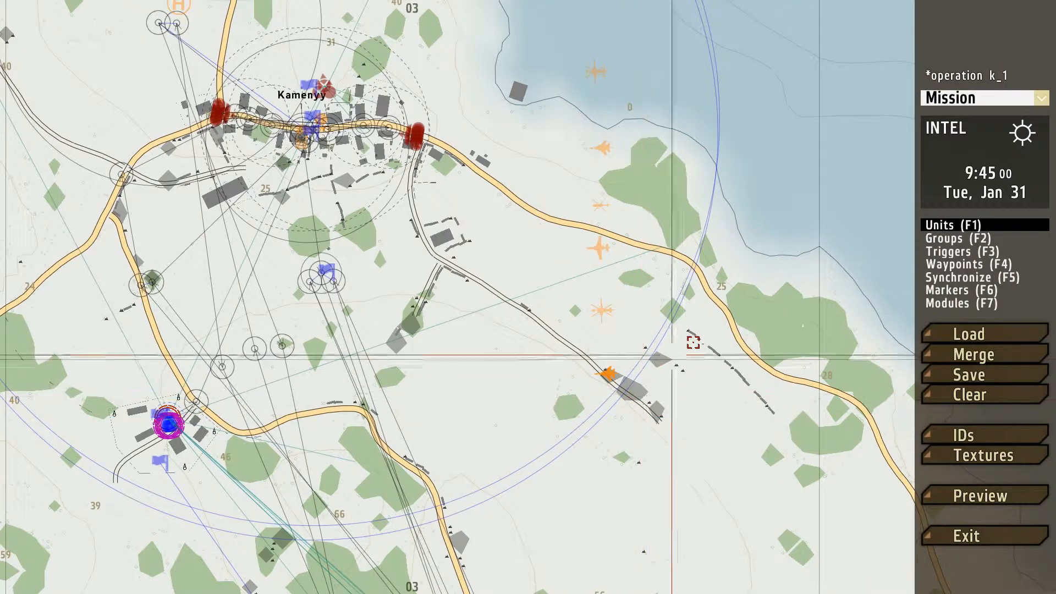
double_click(607, 372)
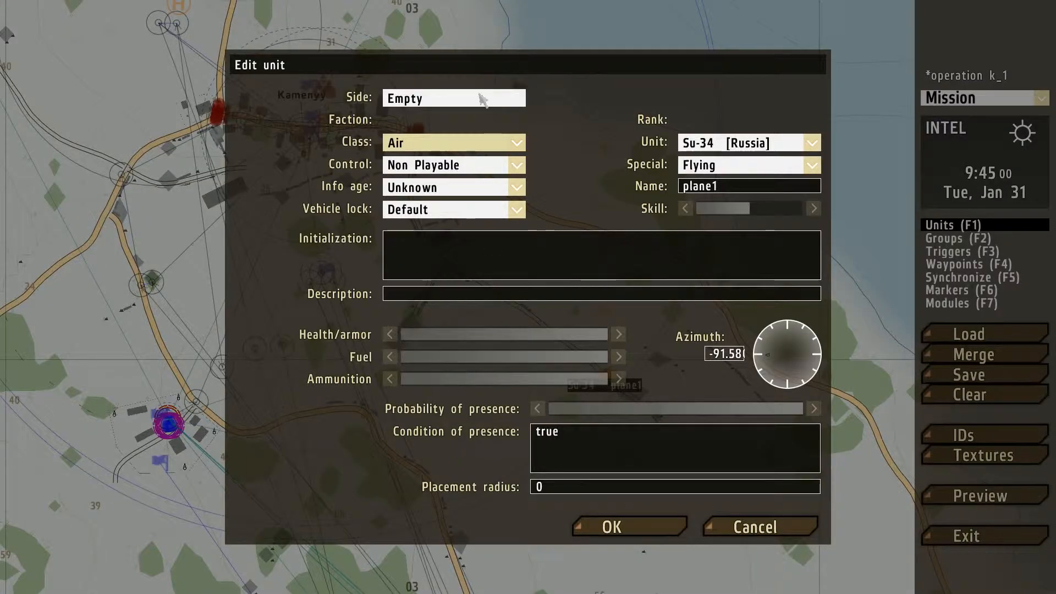
left_click(478, 149)
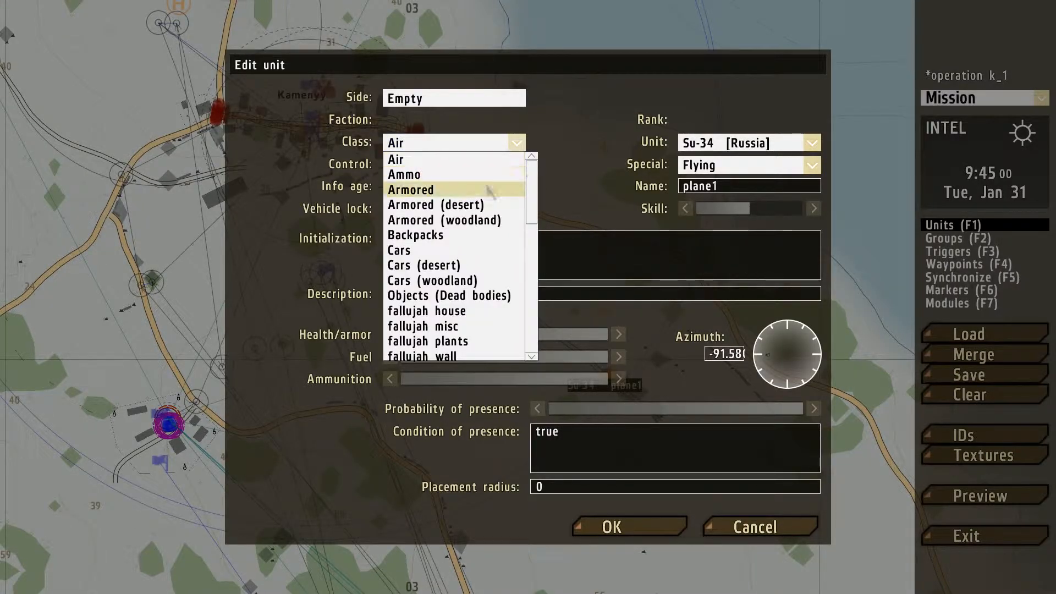
left_click(485, 142)
left_click(755, 523)
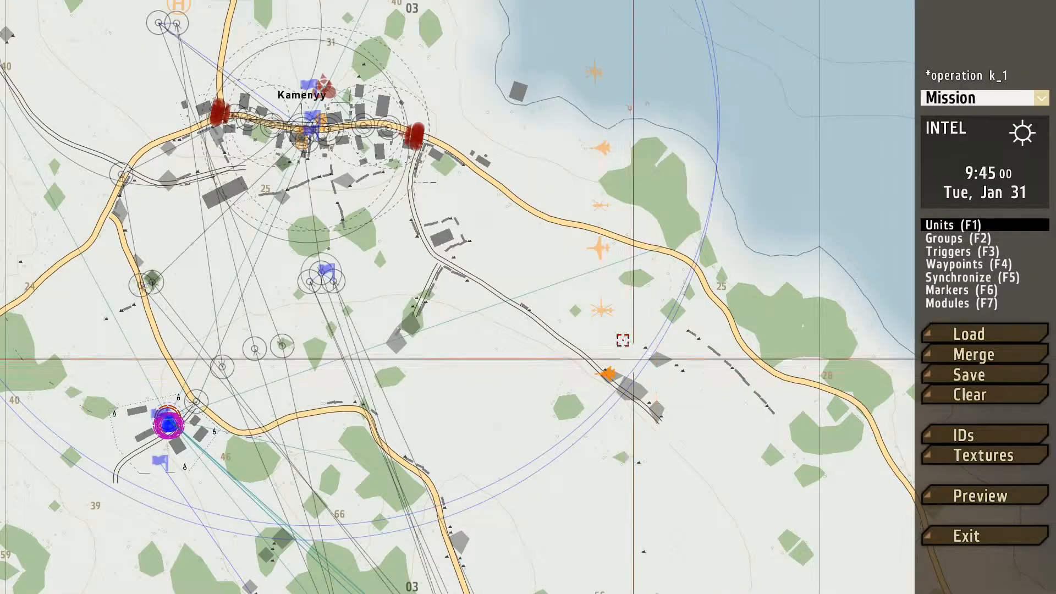
Step: Start inserting a new unit just north of plane1 with side OPFOR, faction Russia and class Men
double_click(606, 355)
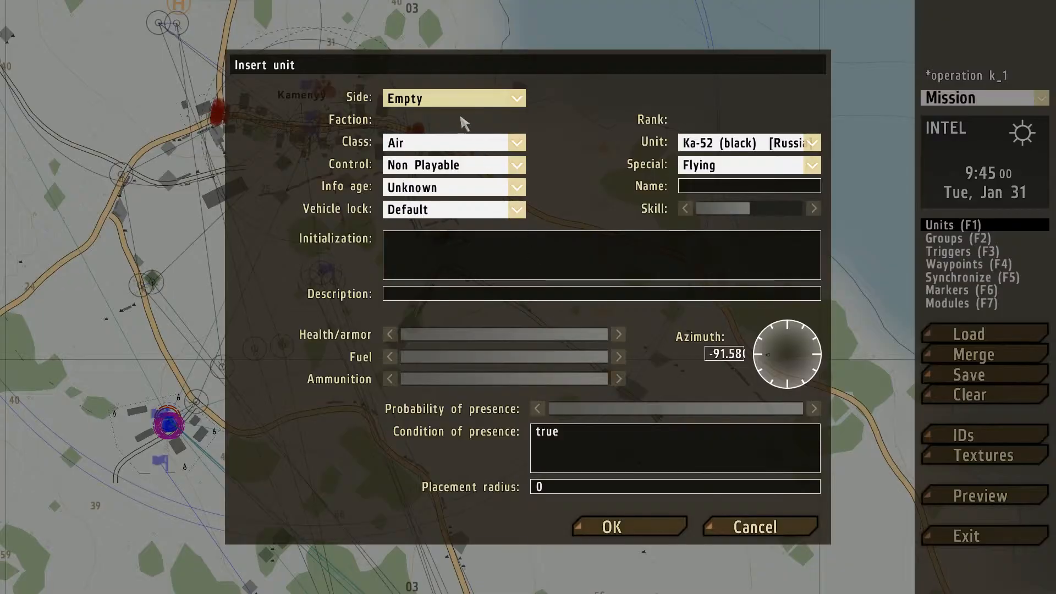
left_click(467, 99)
left_click(460, 130)
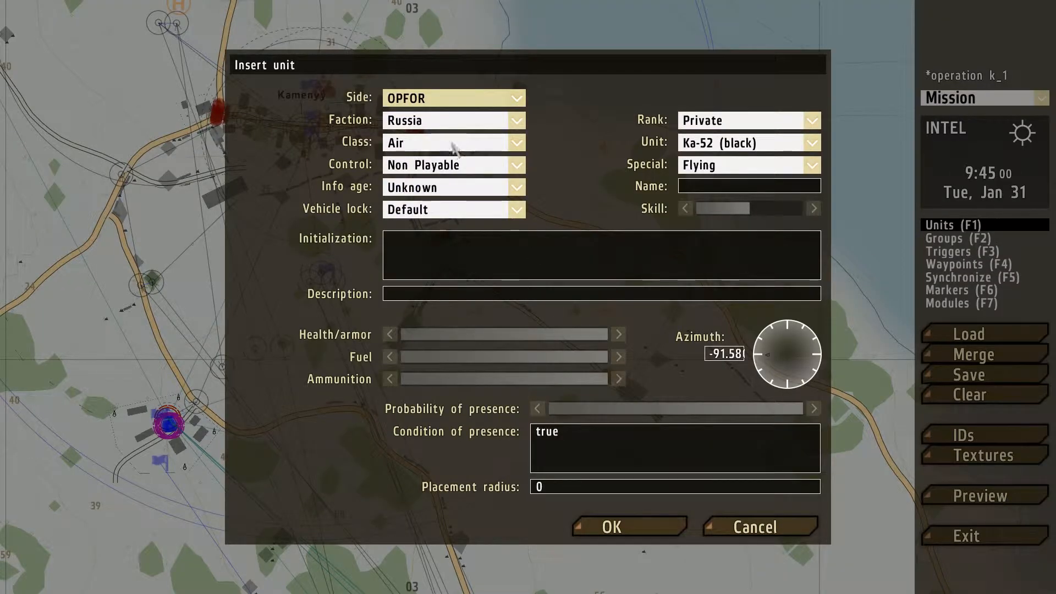
left_click(454, 144)
left_click(440, 158)
Step: Make the new unit a Pilot named pilot1 with the In Formation placement option
left_click(743, 144)
scroll(820, 257, "down", 2)
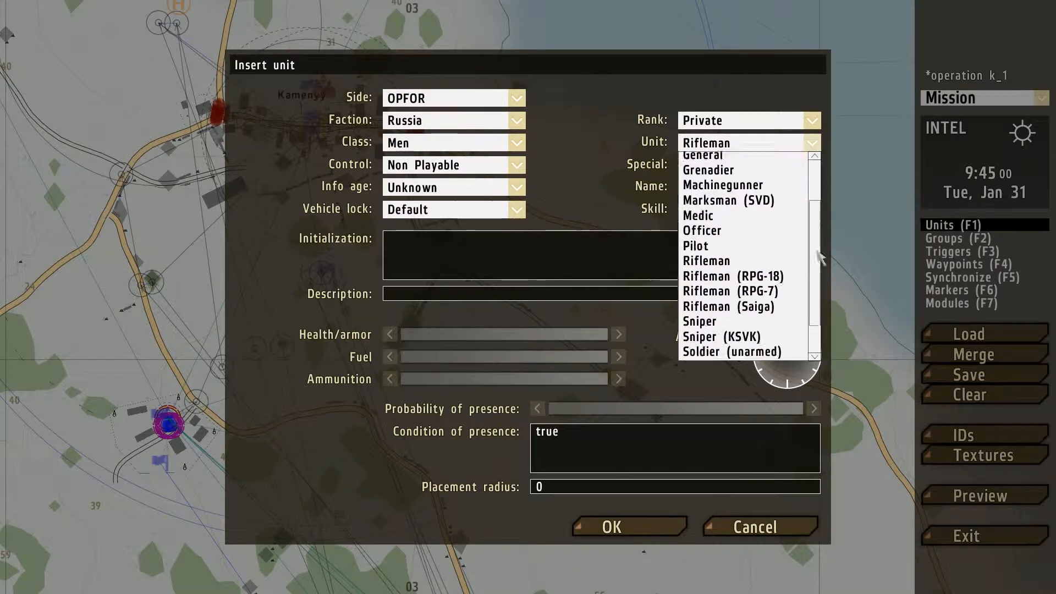
scroll(819, 257, "down", 1)
left_click(707, 209)
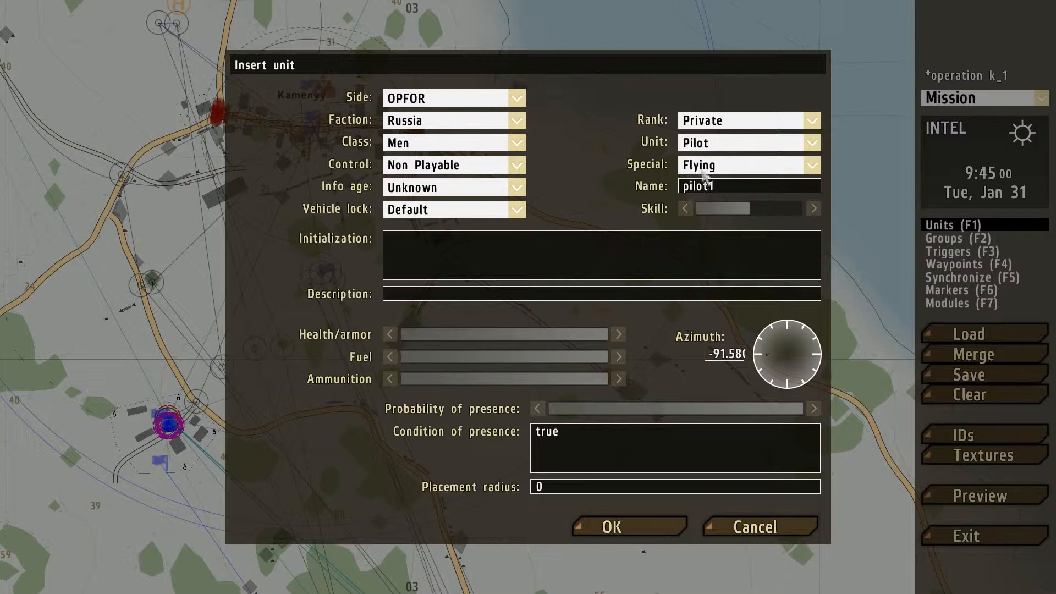
left_click(703, 165)
left_click(710, 234)
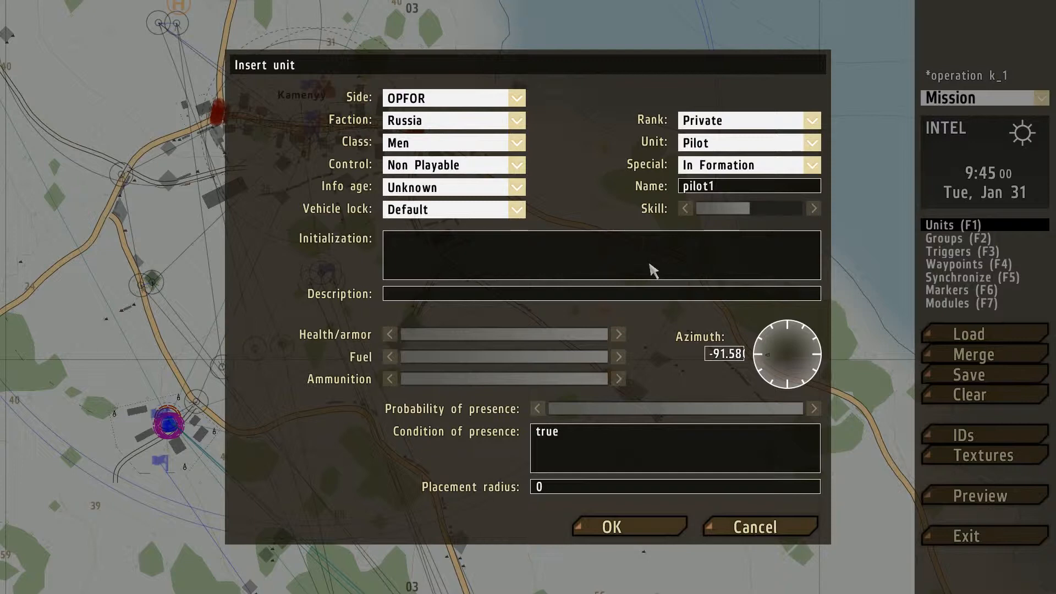
Step: Set the pilot's initialization to "pilot1 moveindriver plane1 ;" and place the unit
type("pilot1 moveincargo")
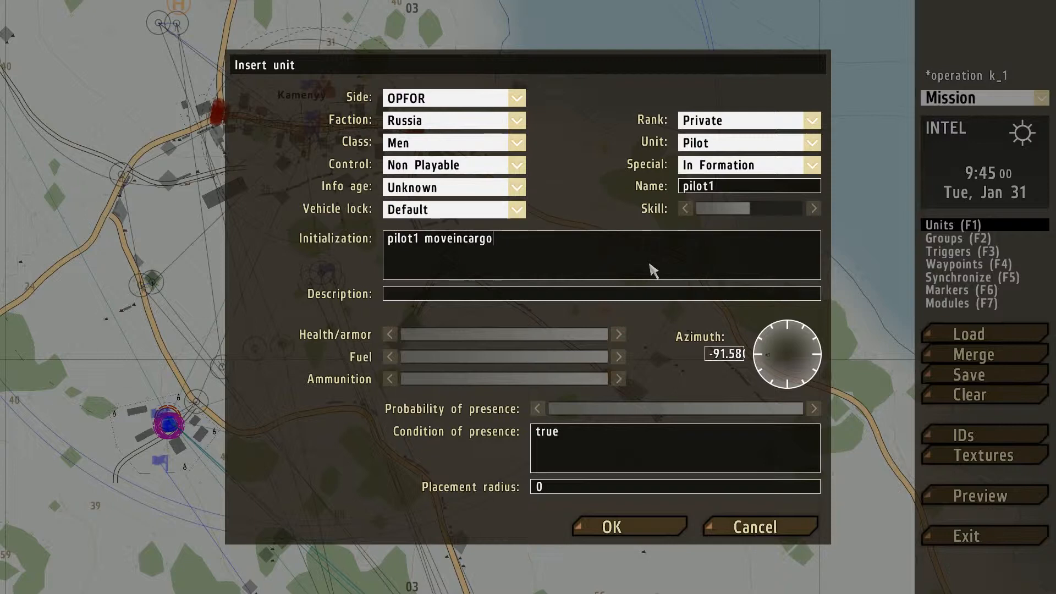
key("BackSpace")
key("BackSpace")
key("BackSpace")
key("BackSpace")
key("BackSpace")
type("drive")
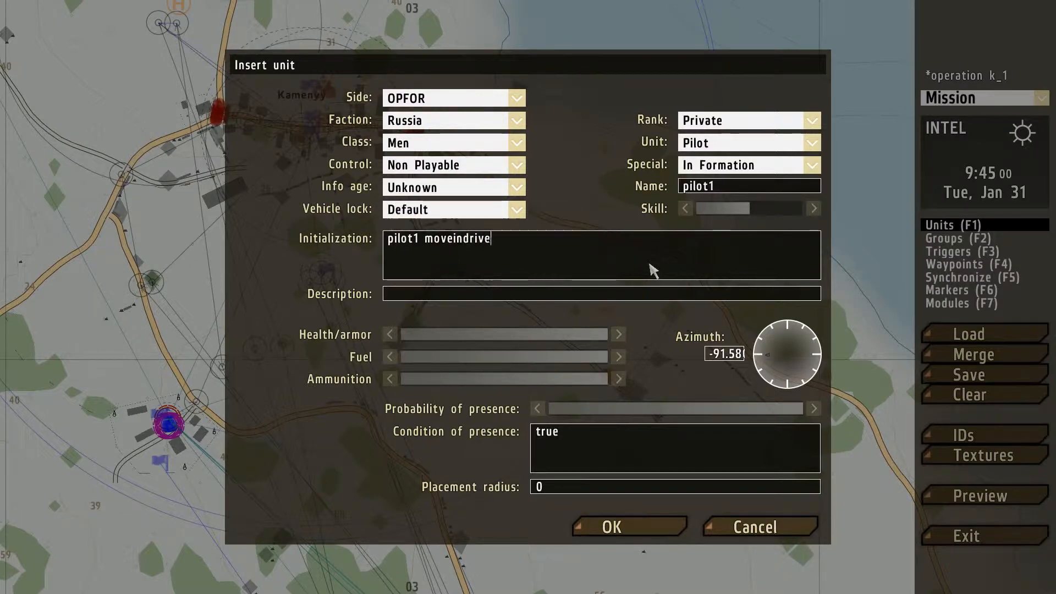
type("r plane1 ;")
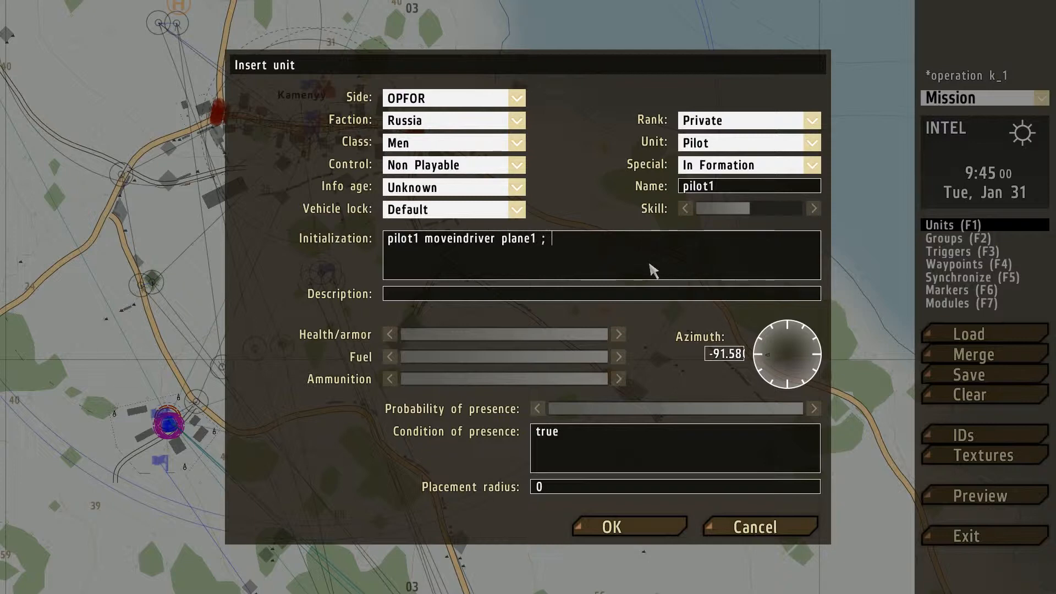
left_click_drag(595, 251, 378, 255)
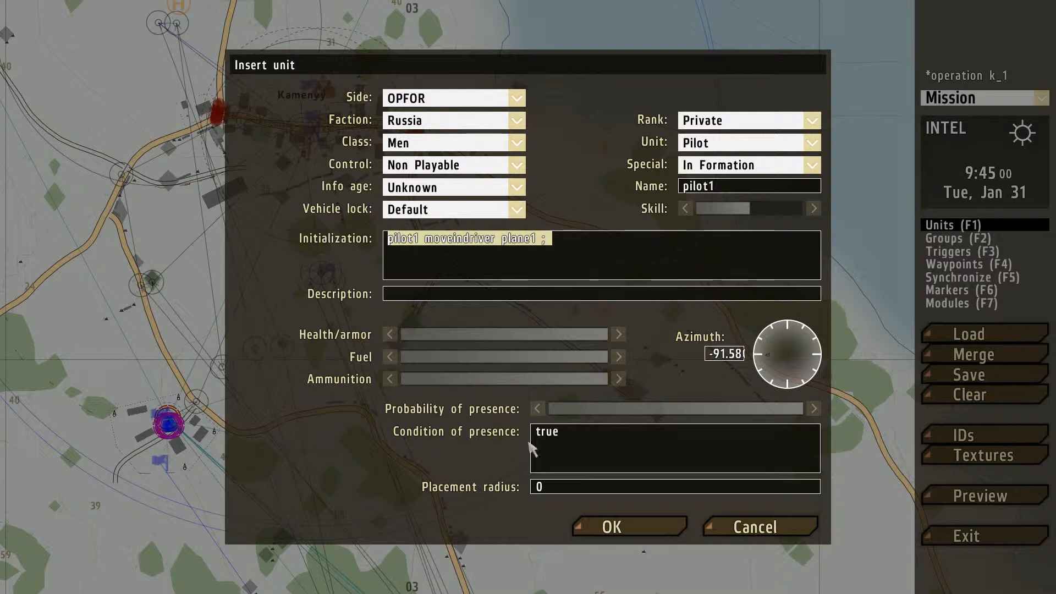
left_click(612, 526)
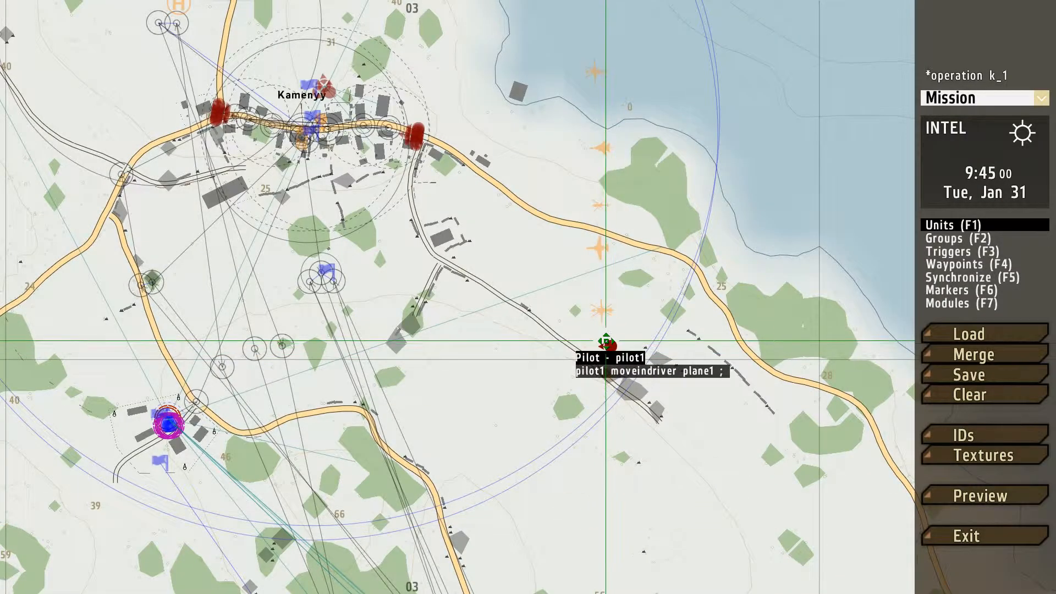
Step: Add a MOVE waypoint for pilot1 in the sea far west of the island, with an enlarged completion radius
scroll(606, 341, "down", 3)
key("F4")
scroll(598, 408, "down", 3)
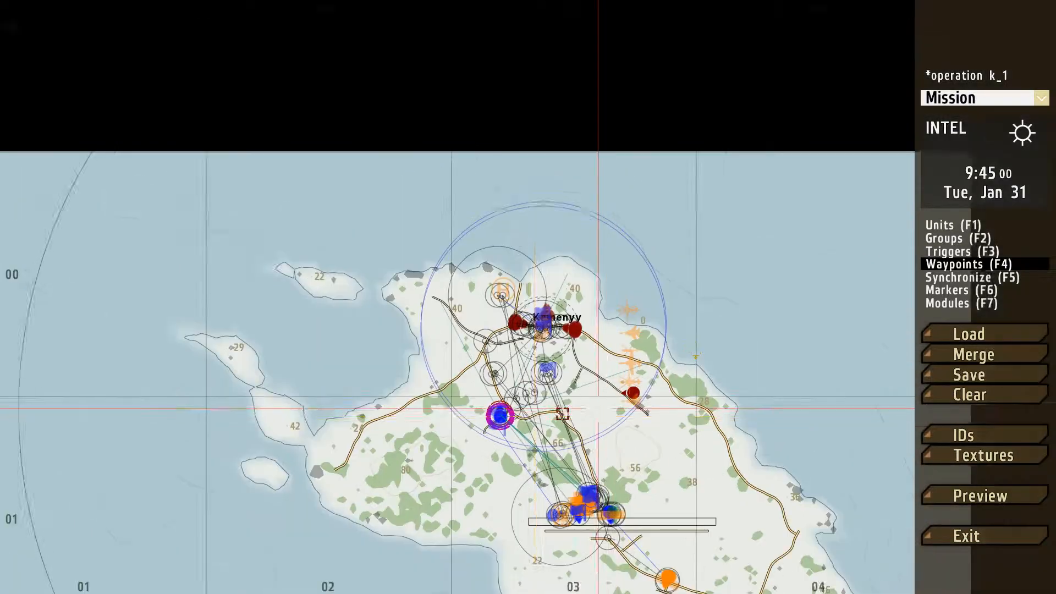
scroll(598, 408, "down", 1)
right_click_drag(434, 445, 799, 330)
double_click(493, 269)
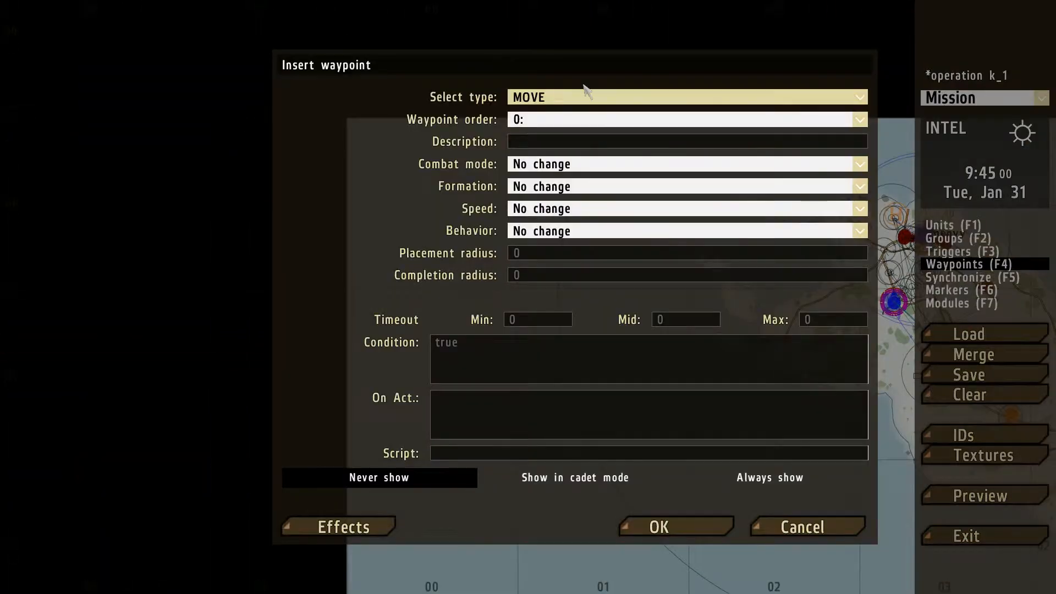
left_click(567, 276)
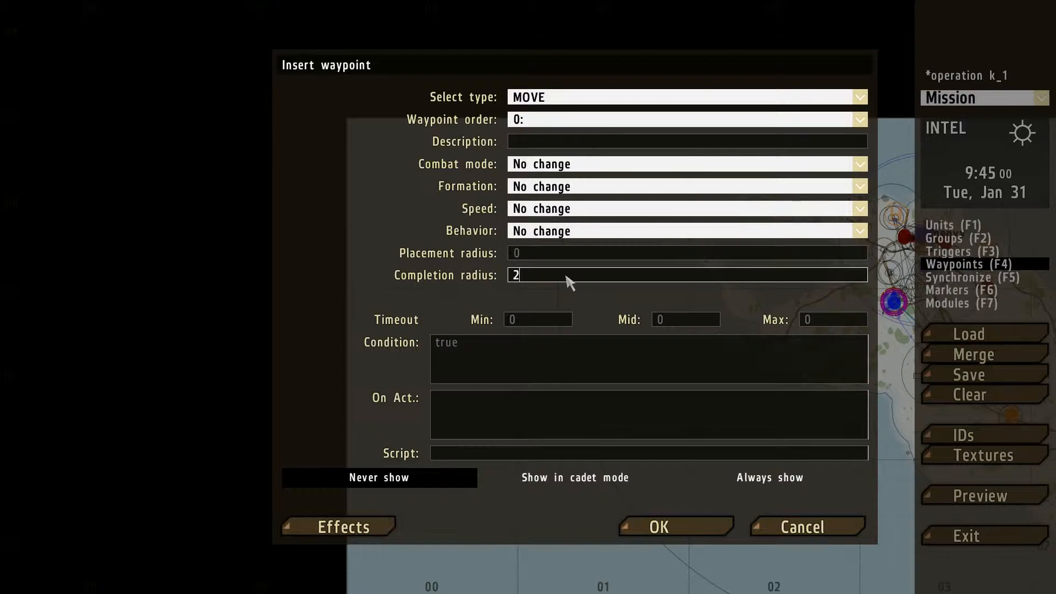
left_click(659, 526)
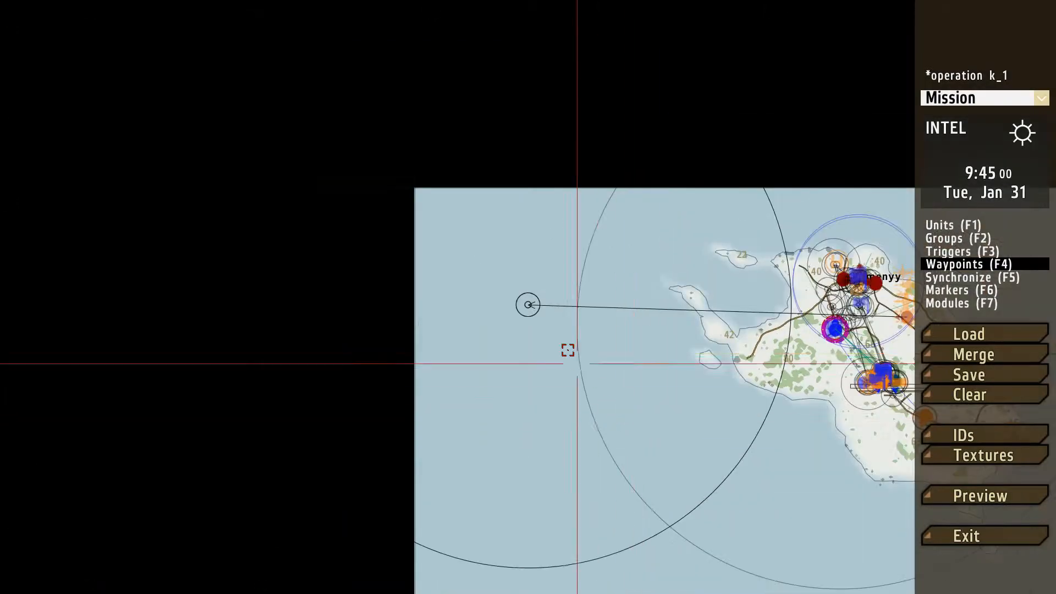
Step: Set the completion radius of pilot1's waypoint to 750 and shift the waypoint slightly northwest
double_click(542, 323)
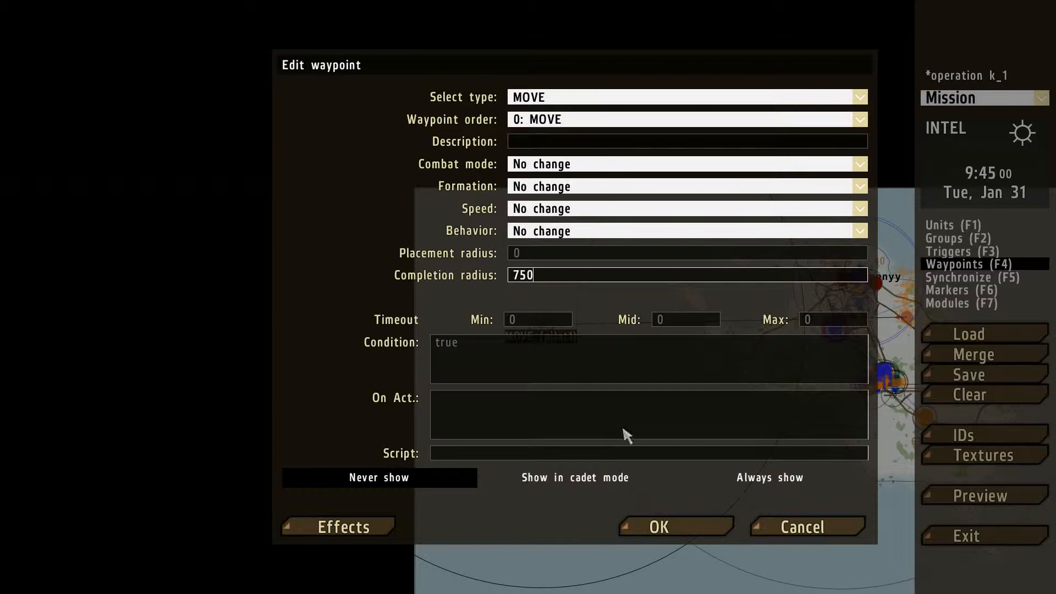
left_click(659, 526)
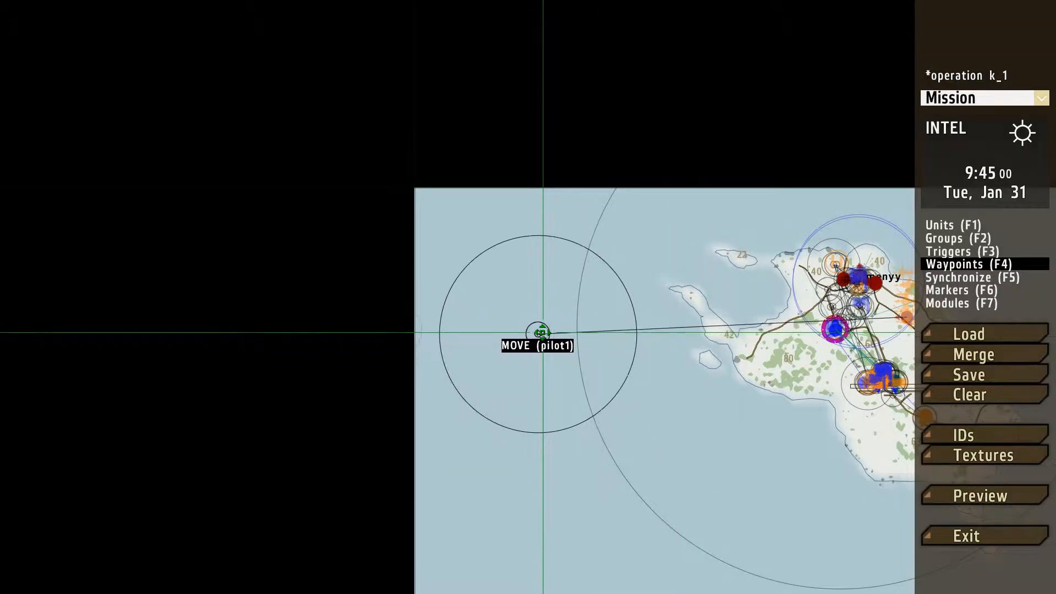
mouse_move(543, 332)
left_mouse_down()
mouse_move(523, 331)
mouse_move(532, 326)
left_mouse_up()
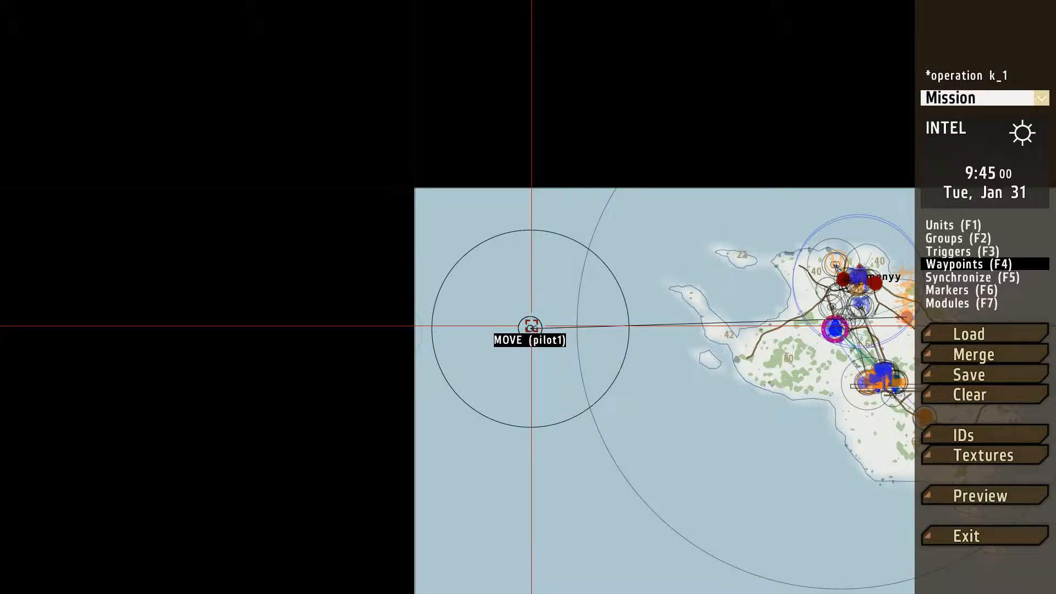
Step: Set pilot1's waypoint to Hold fire combat mode, Column formation, Full speed and Aware behavior
double_click(531, 327)
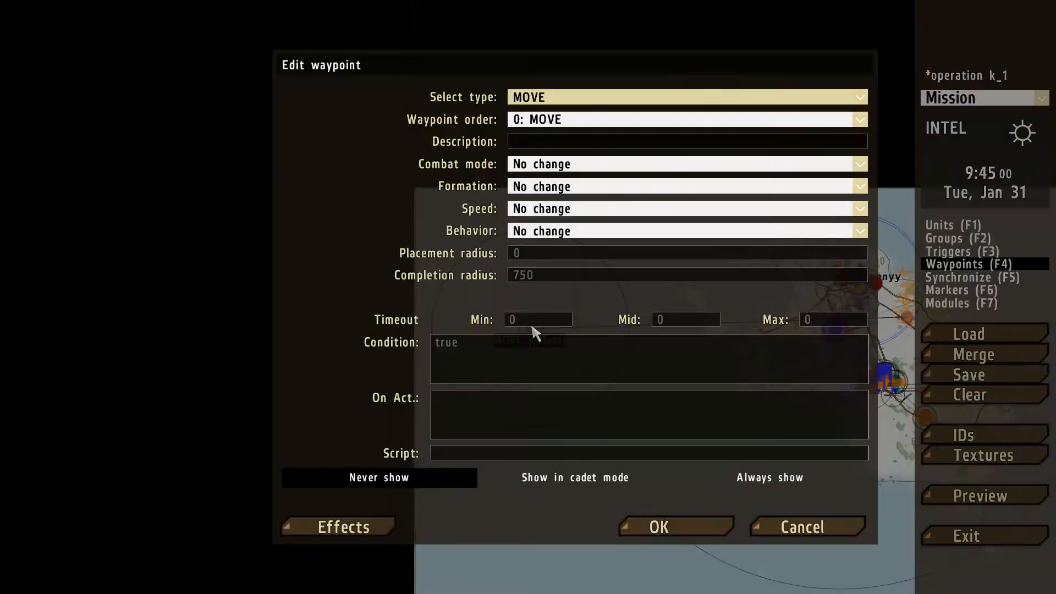
left_click(558, 164)
left_click(554, 210)
left_click(569, 186)
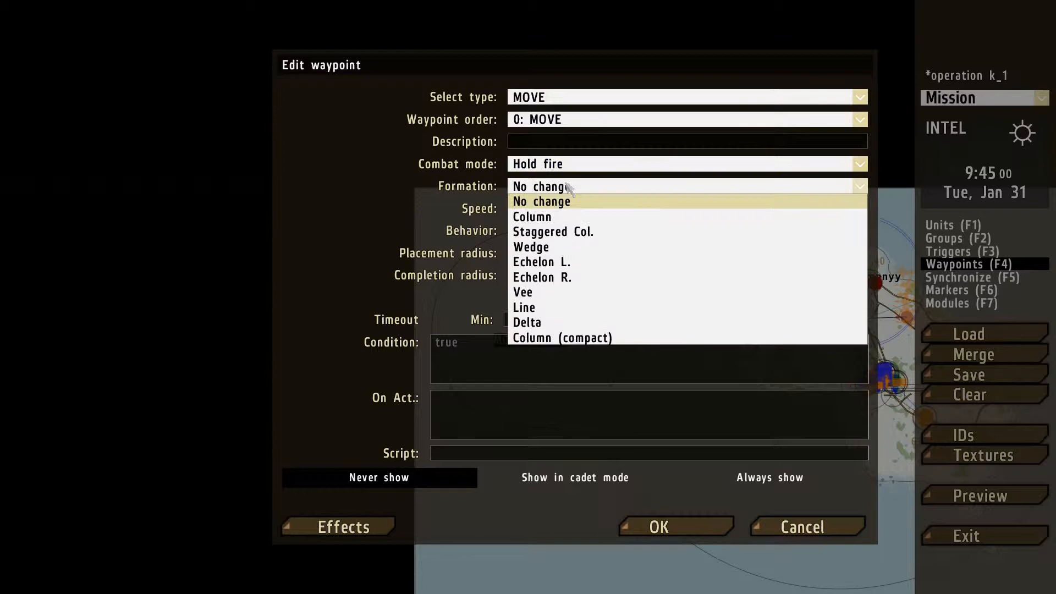
left_click(550, 216)
left_click(576, 209)
left_click(572, 266)
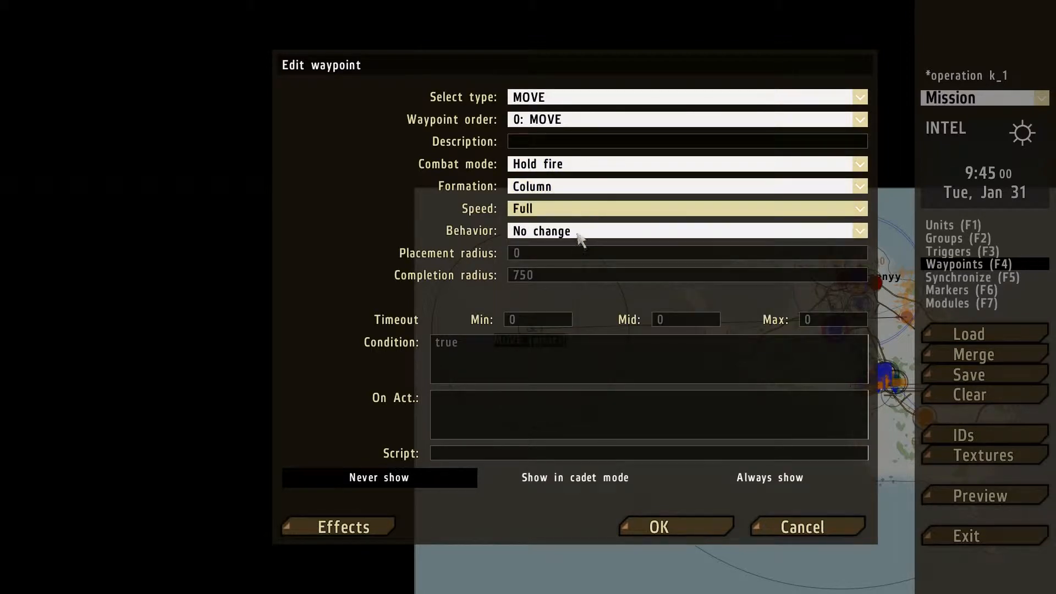
left_click(578, 232)
left_click(564, 294)
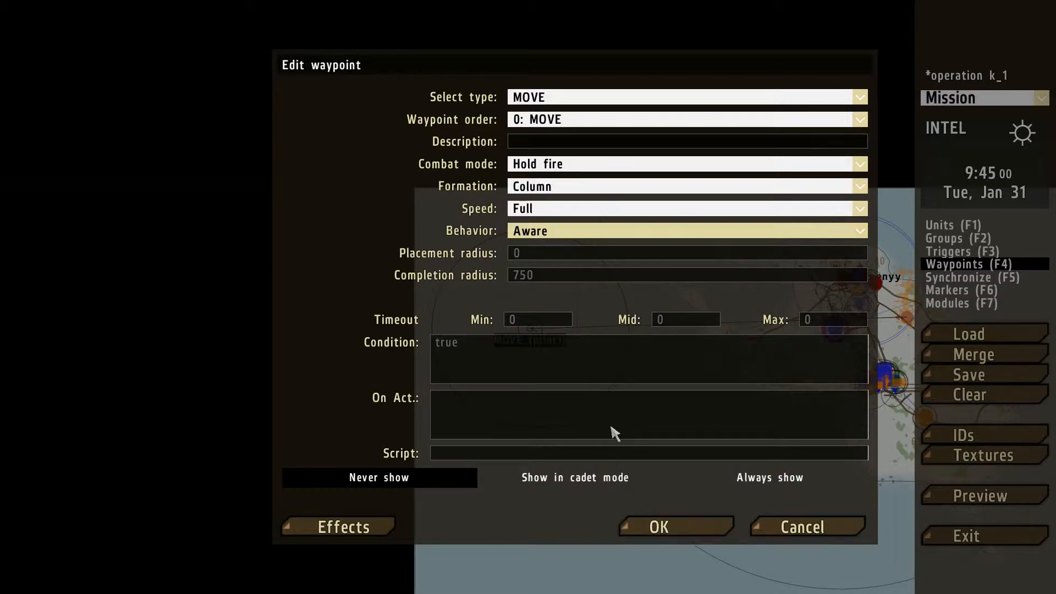
left_click(659, 526)
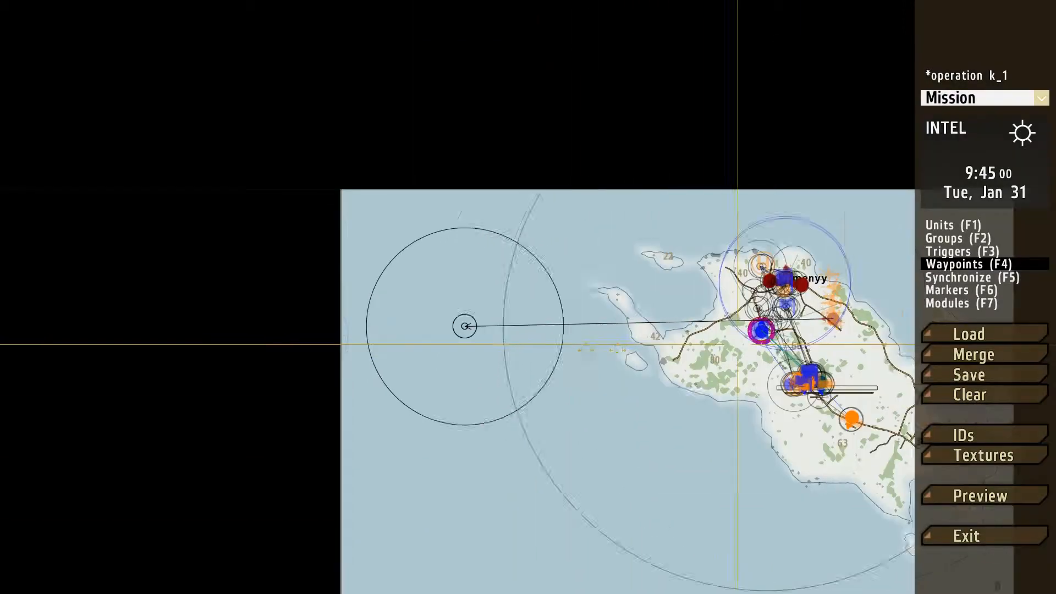
Step: Reposition pilot1 just north of plane1 beside the road
scroll(738, 344, "up", 6)
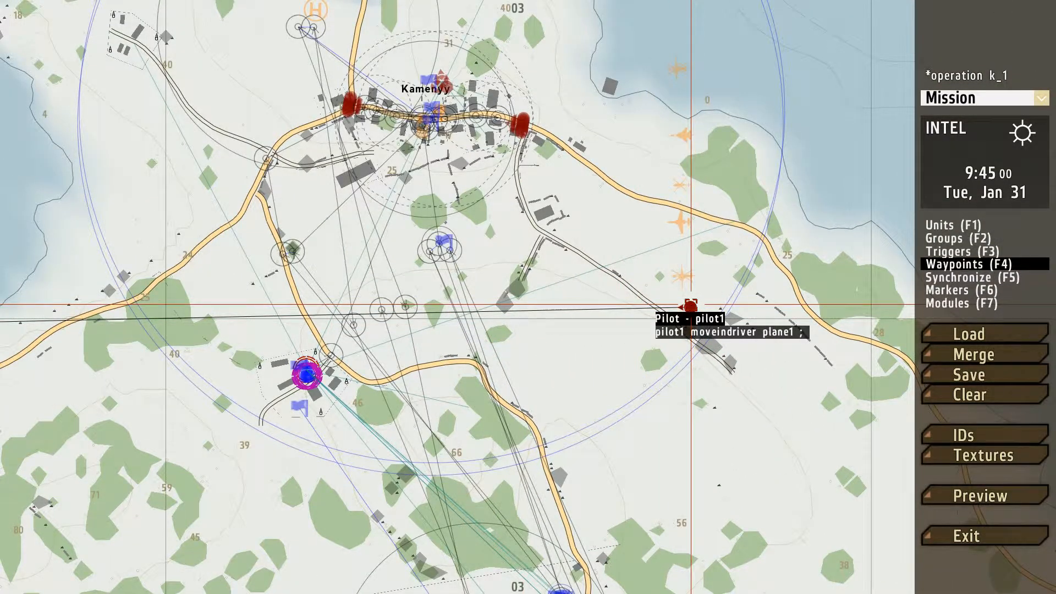
scroll(691, 306, "down", 6)
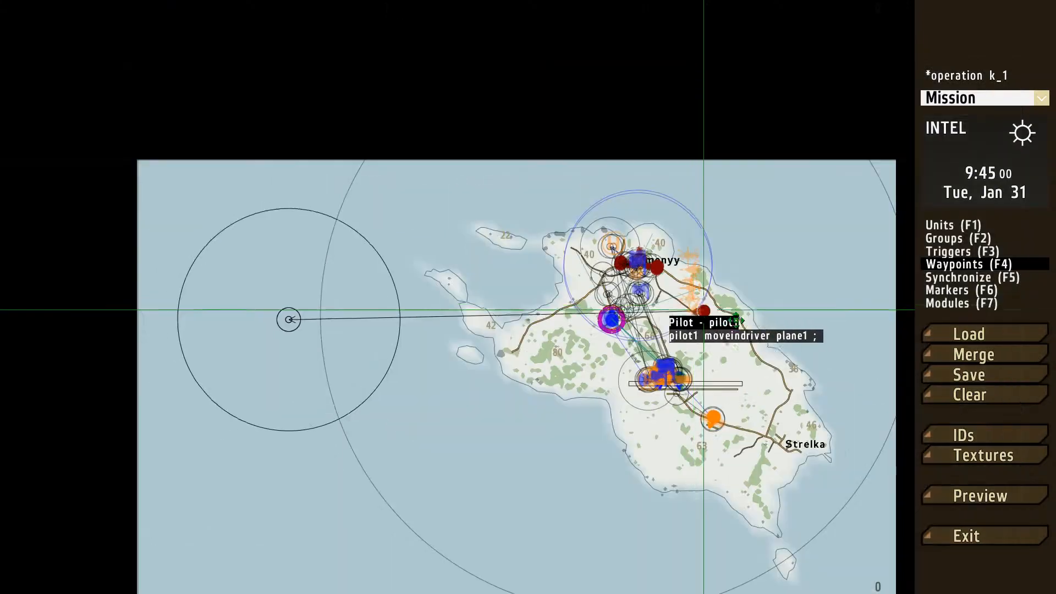
scroll(680, 313, "up", 6)
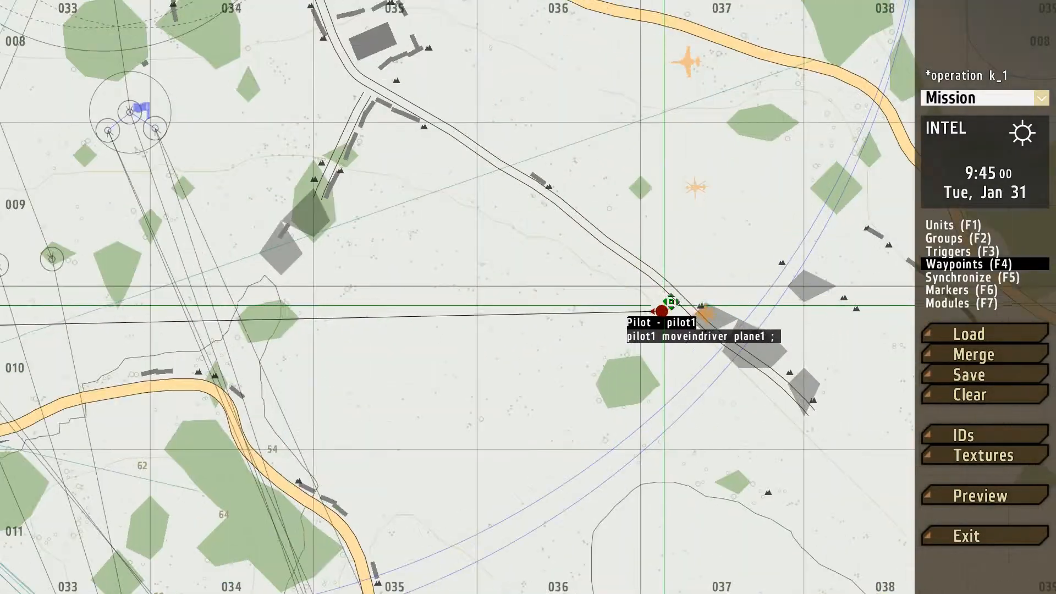
left_click_drag(708, 282, 711, 281)
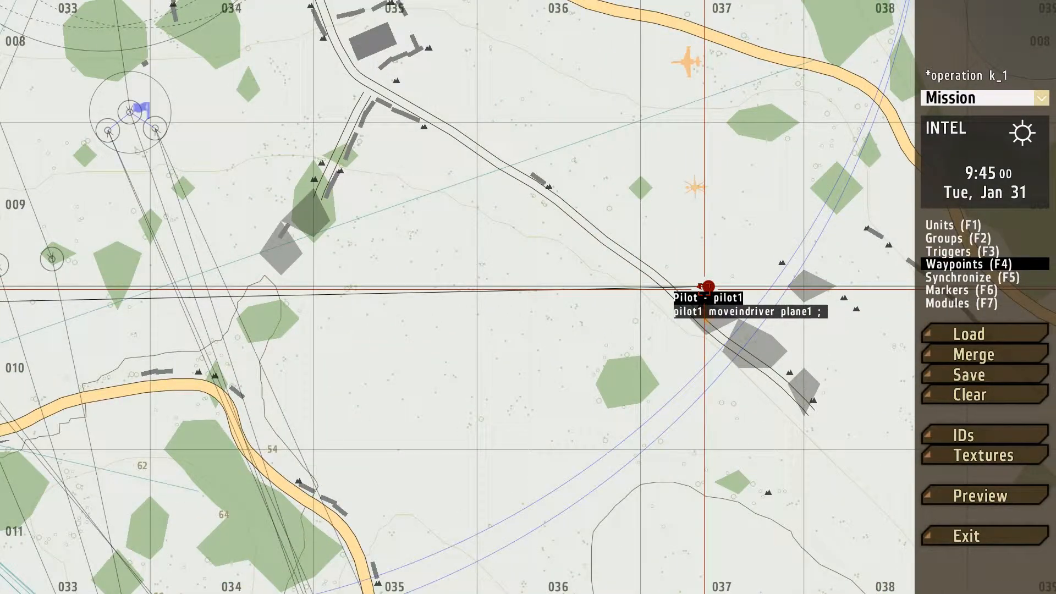
Step: Paste five copies of pilot1 with their waypoints, one just north of each of the other aircraft in the column
scroll(704, 287, "down", 4)
key("ctrl+v")
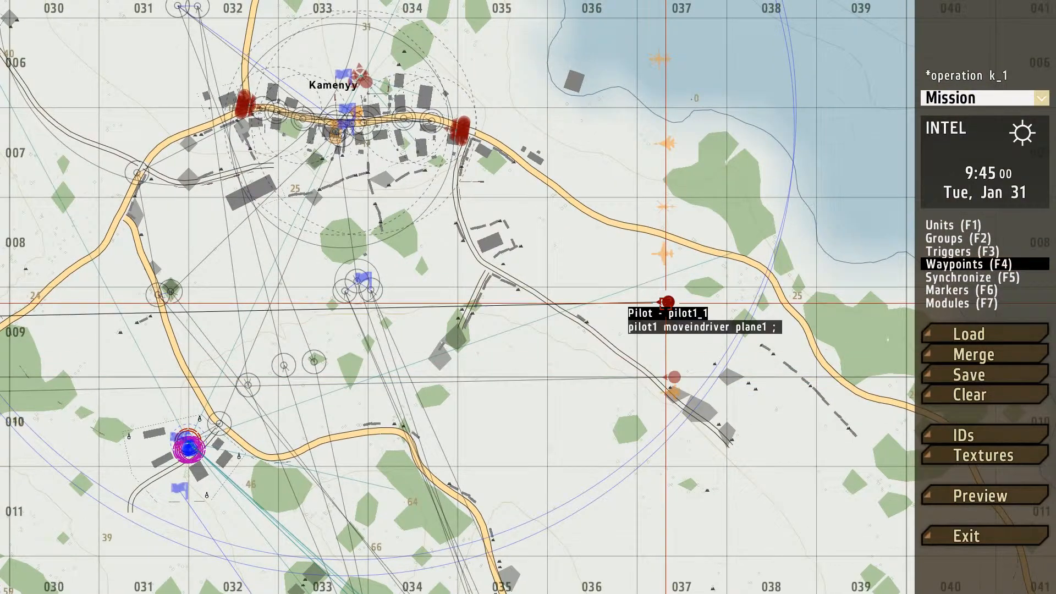
right_click_drag(666, 303, 647, 349)
key("ctrl+v")
scroll(648, 283, "down", 1)
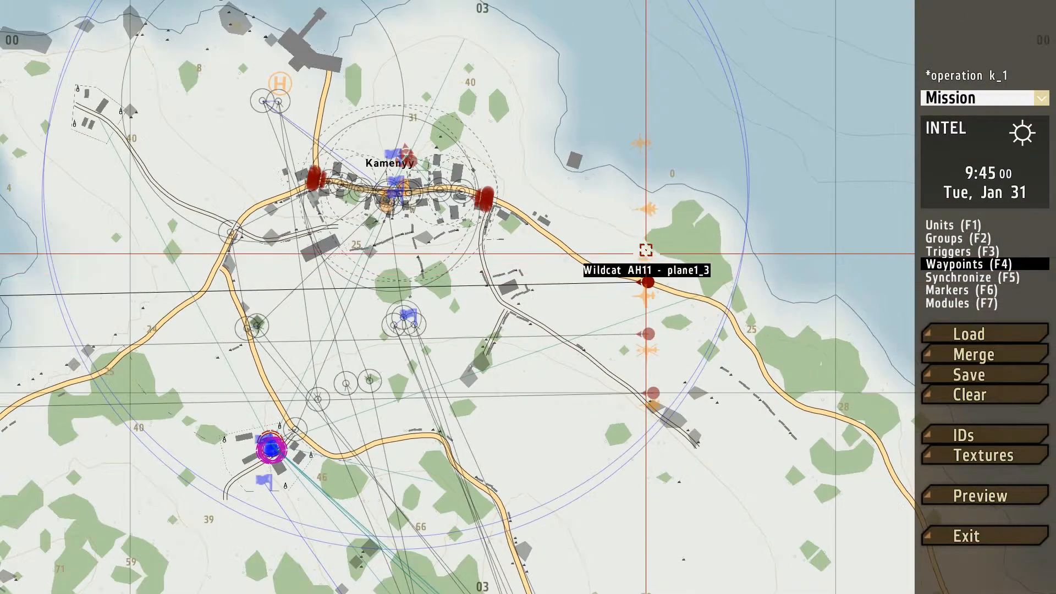
key("ctrl+v")
key("ctrl+v")
key("ctrl+v")
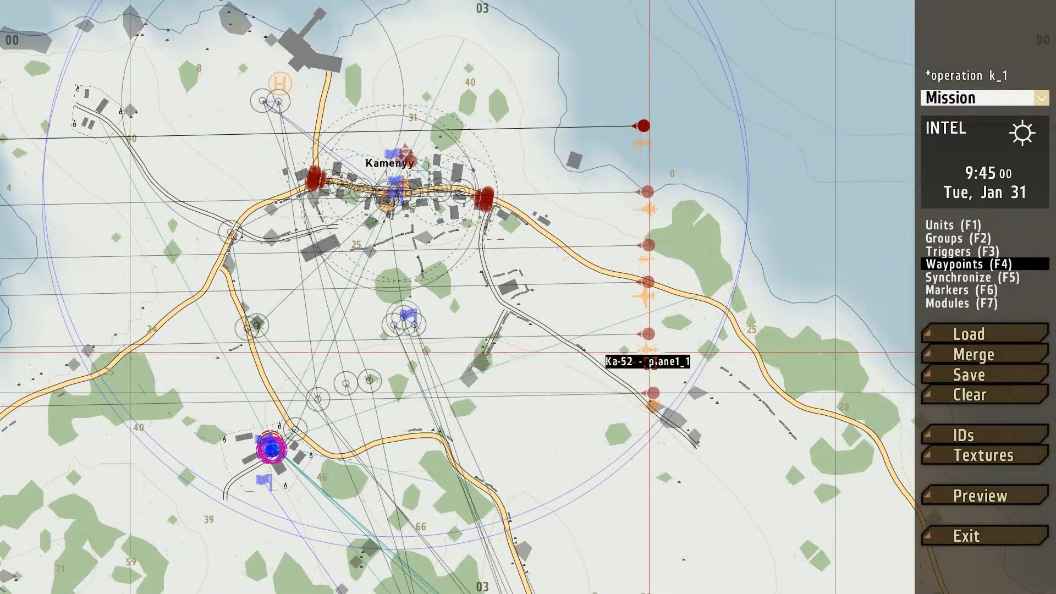
Step: Change pilot1_1's initialization to "pilot1_1 moveindriver plane1_1 ;"
scroll(653, 370, "up", 3)
right_click_drag(655, 409, 680, 349)
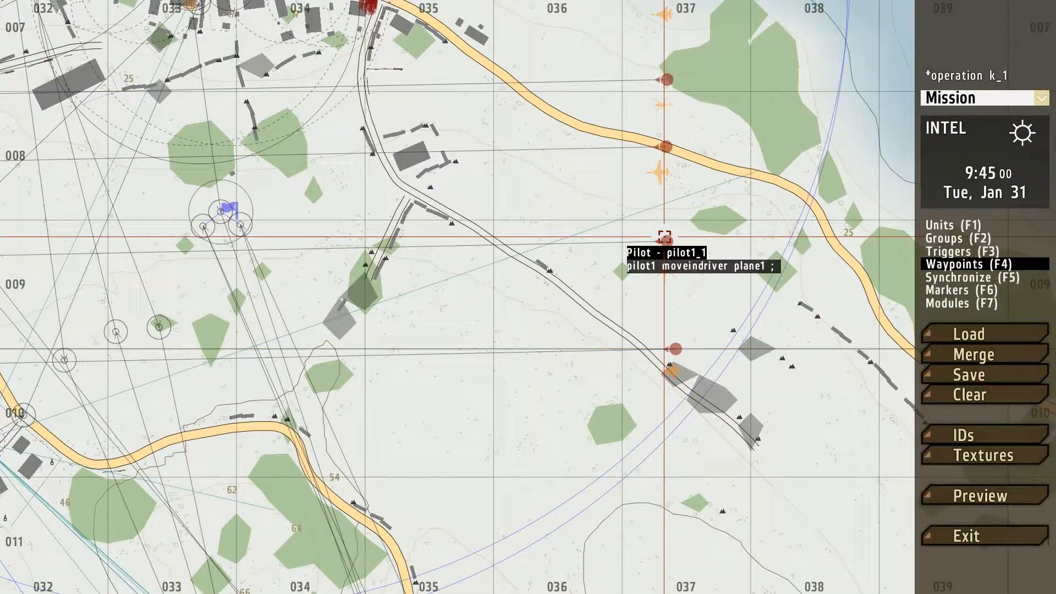
double_click(665, 237)
left_click(800, 526)
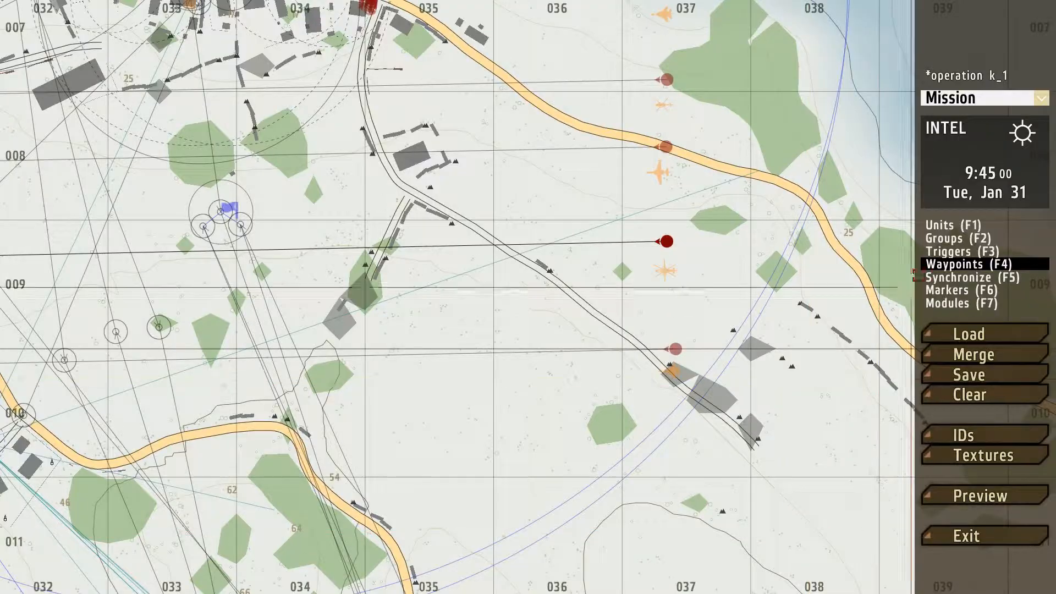
key("F1")
double_click(668, 236)
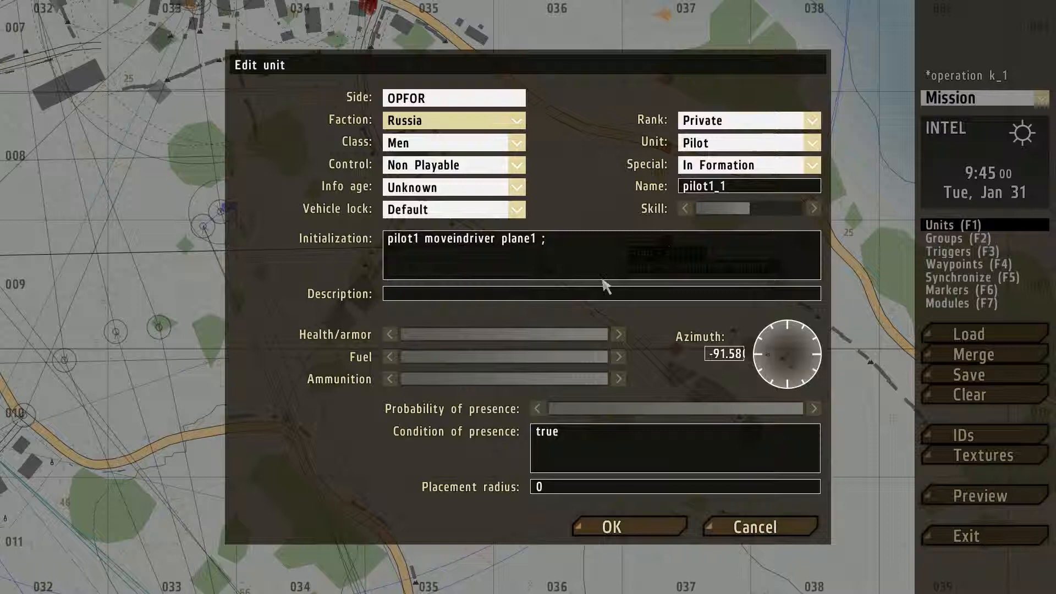
left_click(420, 238)
type("_1")
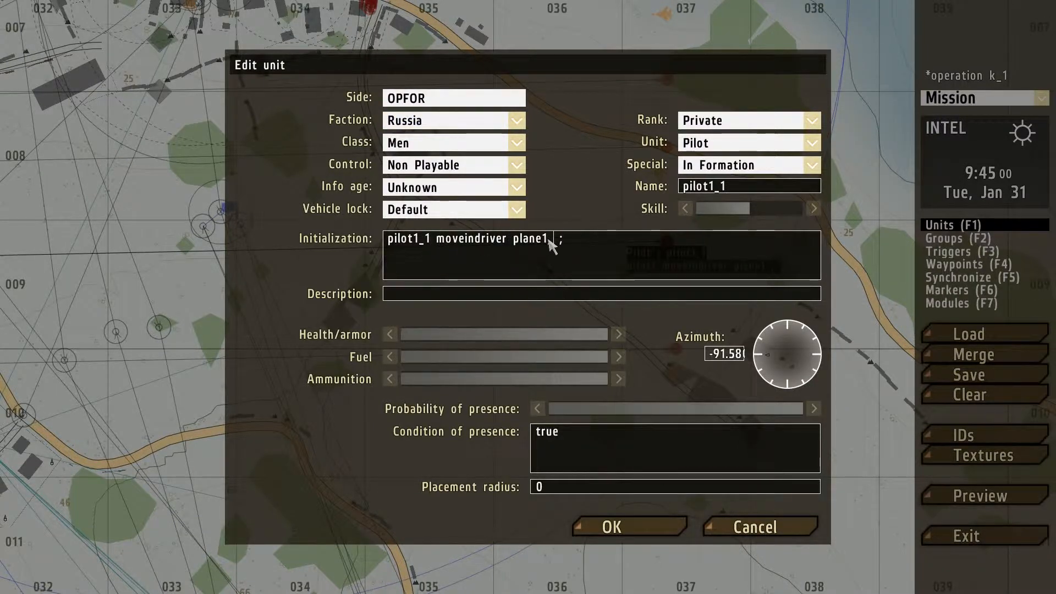
left_click(617, 526)
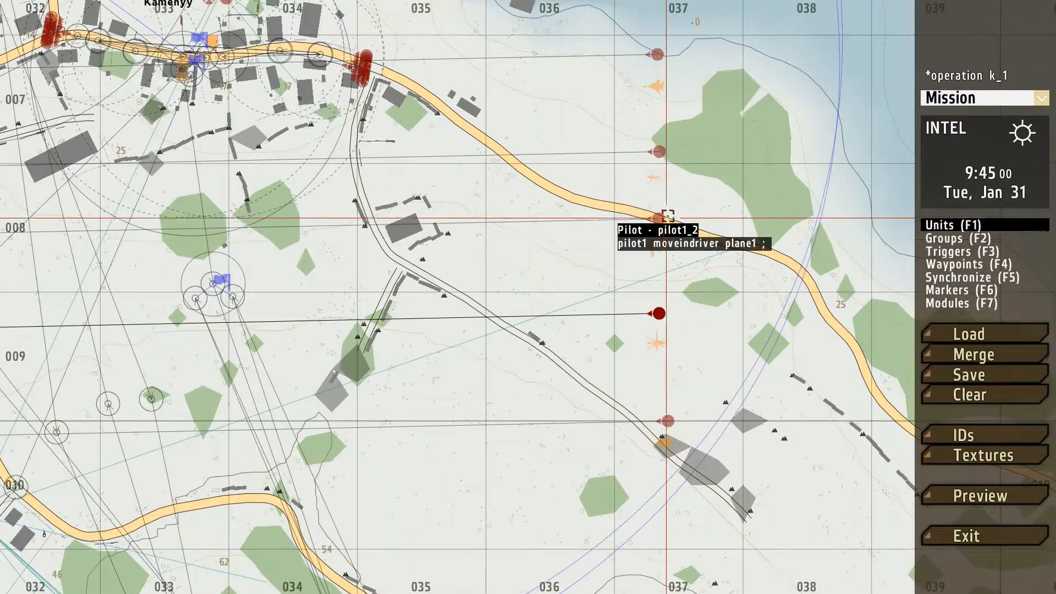
Step: Change pilot1_2's initialization to "pilot1_2 moveindriver plane1_2 ;"
double_click(663, 218)
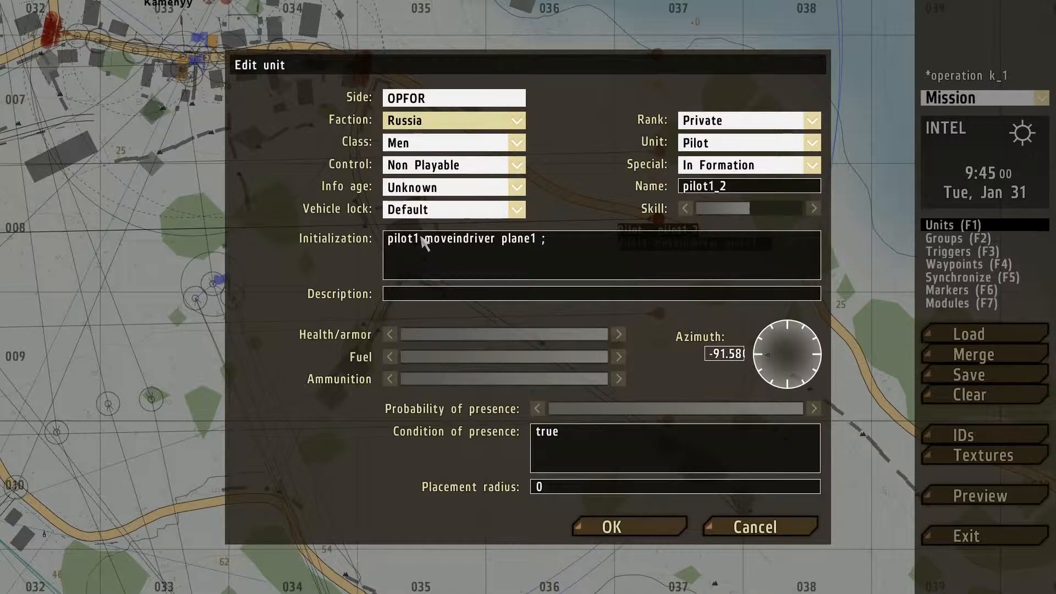
left_click(424, 242)
type("_2")
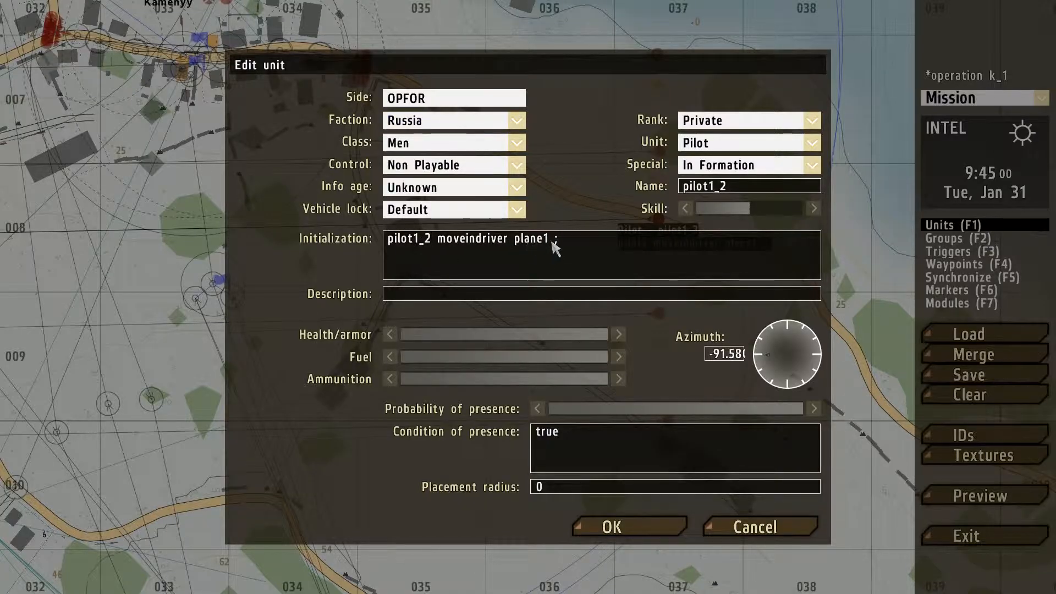
type("_2")
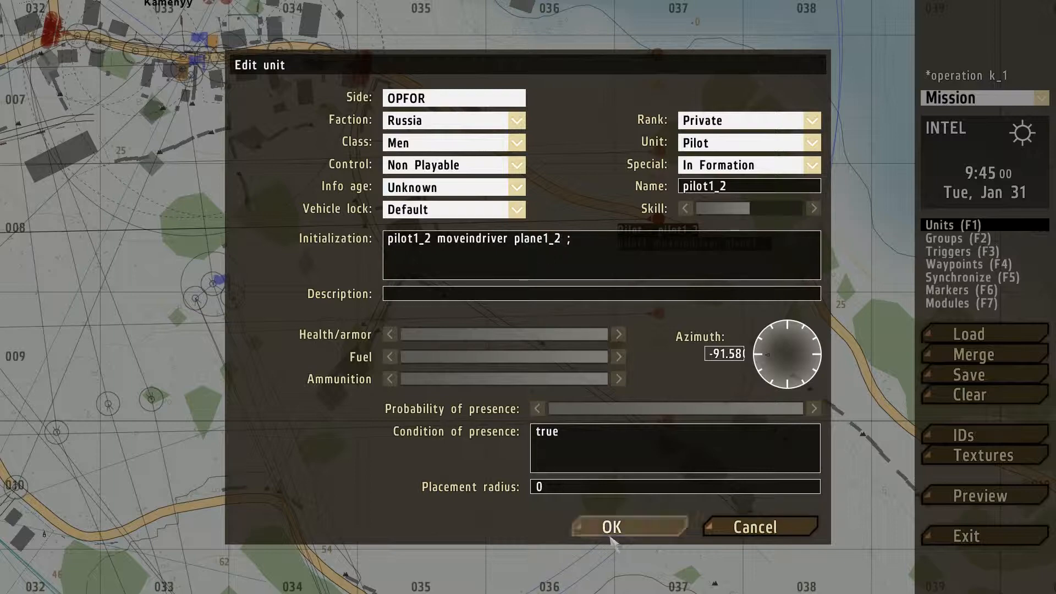
left_click(616, 526)
Step: Change pilot1_3's initialization to "pilot1_3 moveindriver plane1_3 ;"
double_click(623, 254)
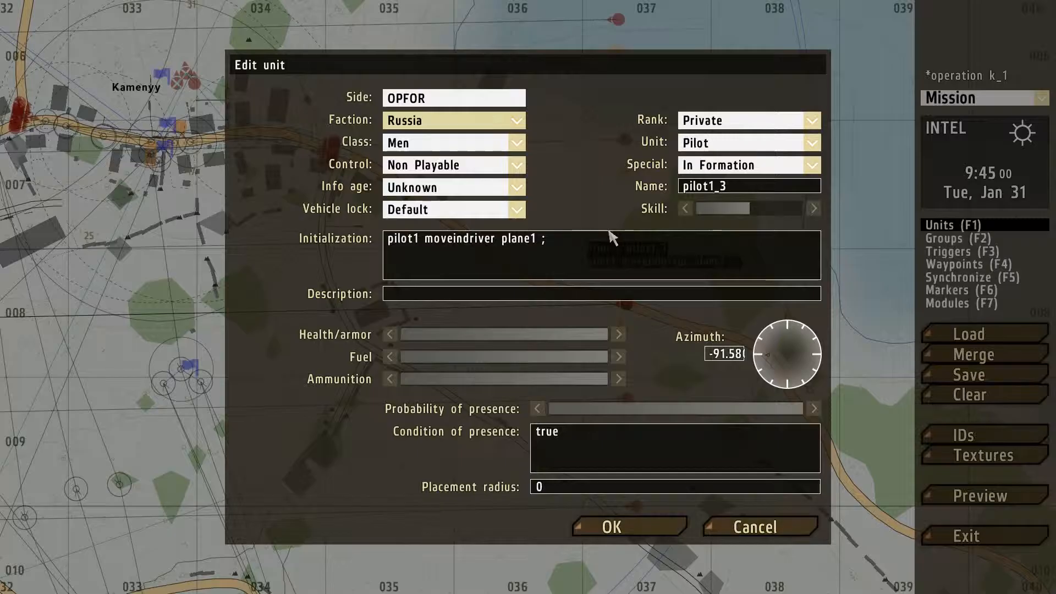
left_click(420, 242)
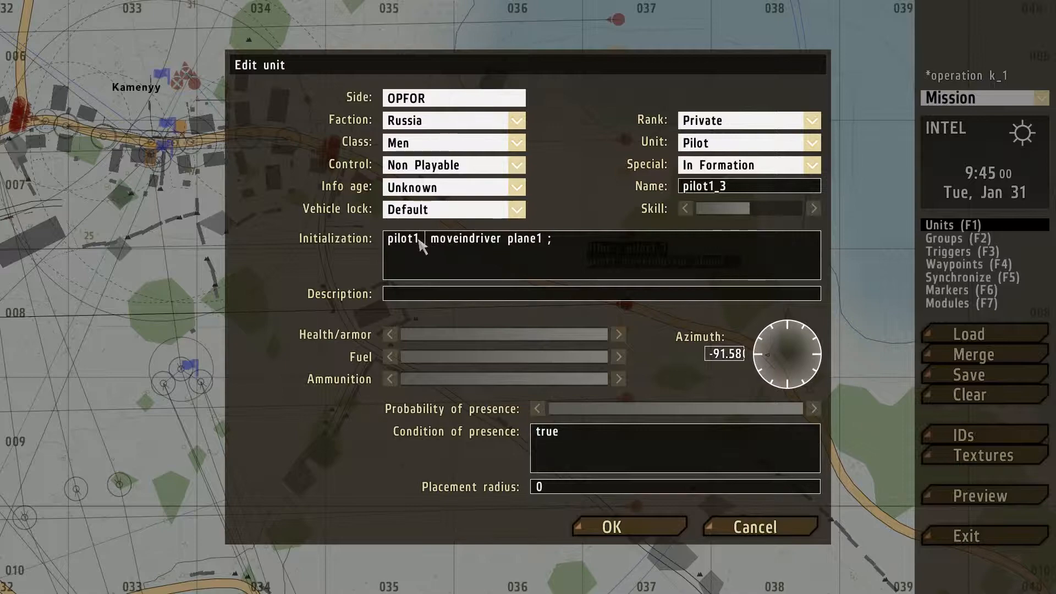
type("_3")
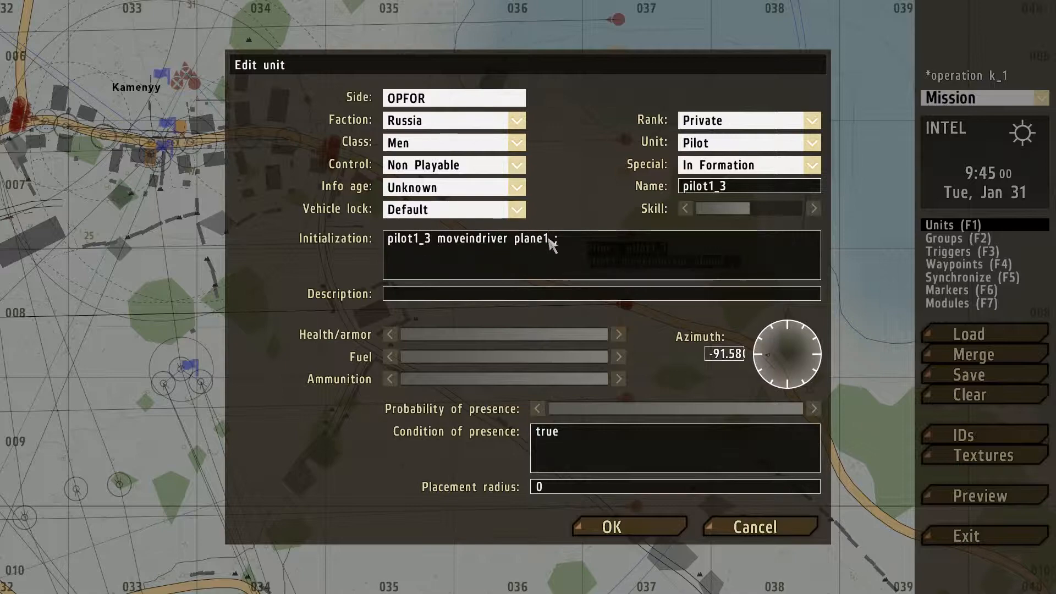
left_click(612, 527)
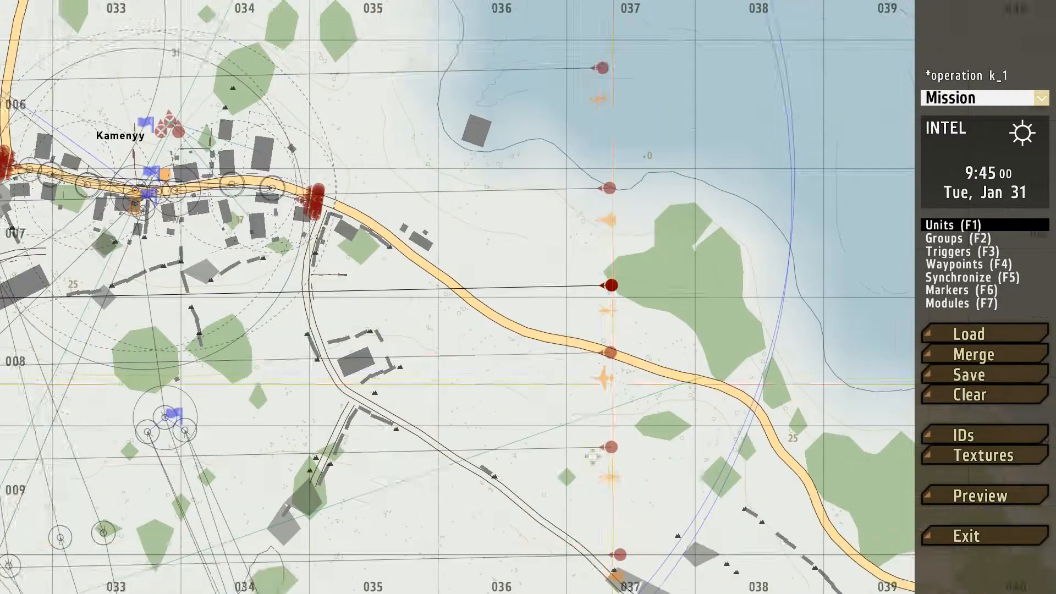
Step: Change pilot1_4's initialization to "pilot1_4 moveindriver plane1_4 ;"
double_click(498, 268)
left_click(421, 242)
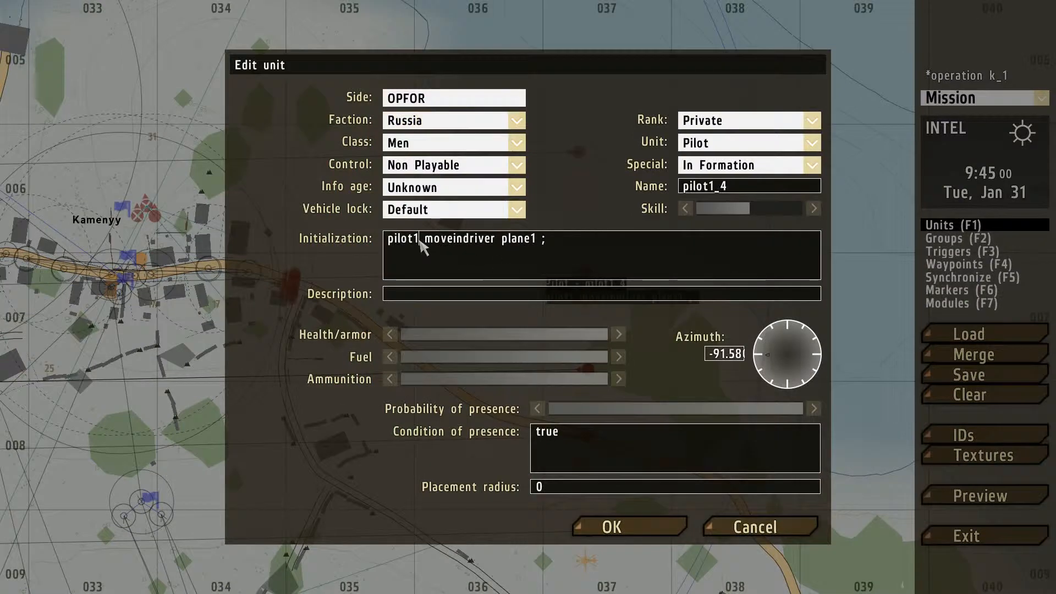
type("_4")
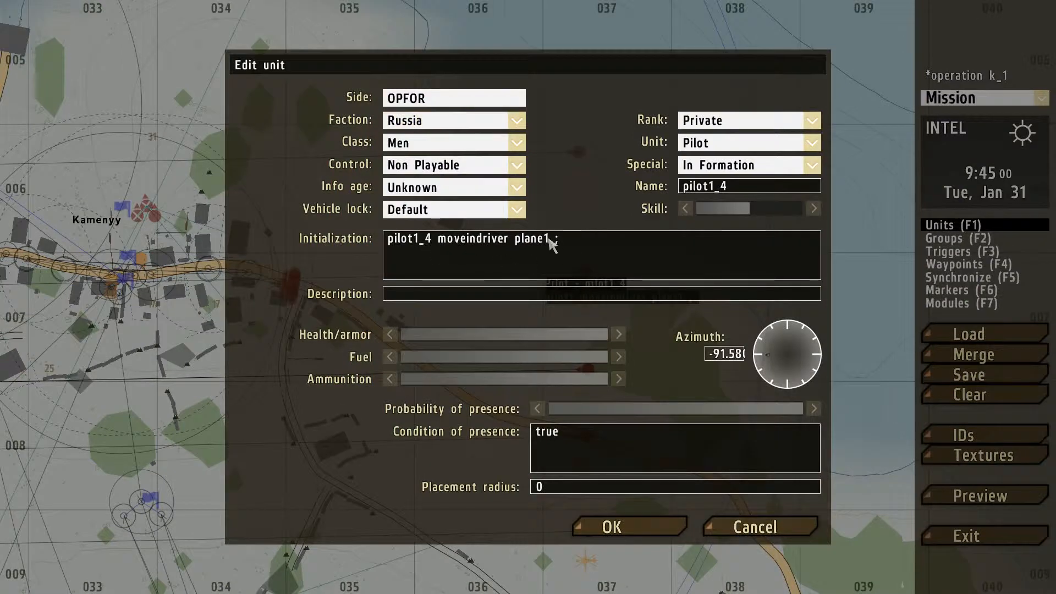
left_click(612, 527)
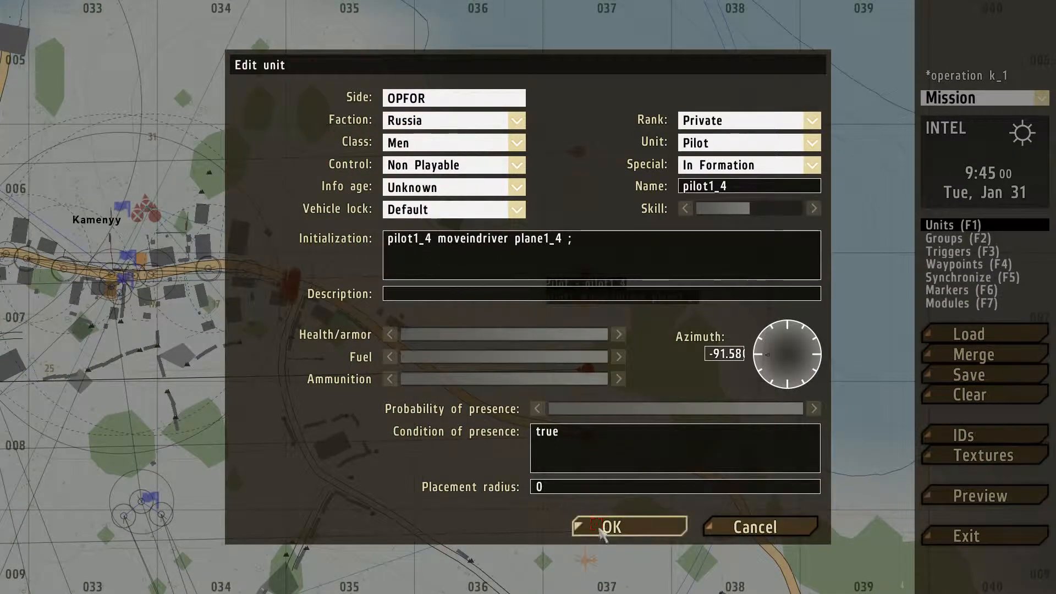
Step: Change pilot1_5's initialization to "pilot1_5 moveindriver plane1_5 ;"
double_click(539, 184)
left_click(422, 242)
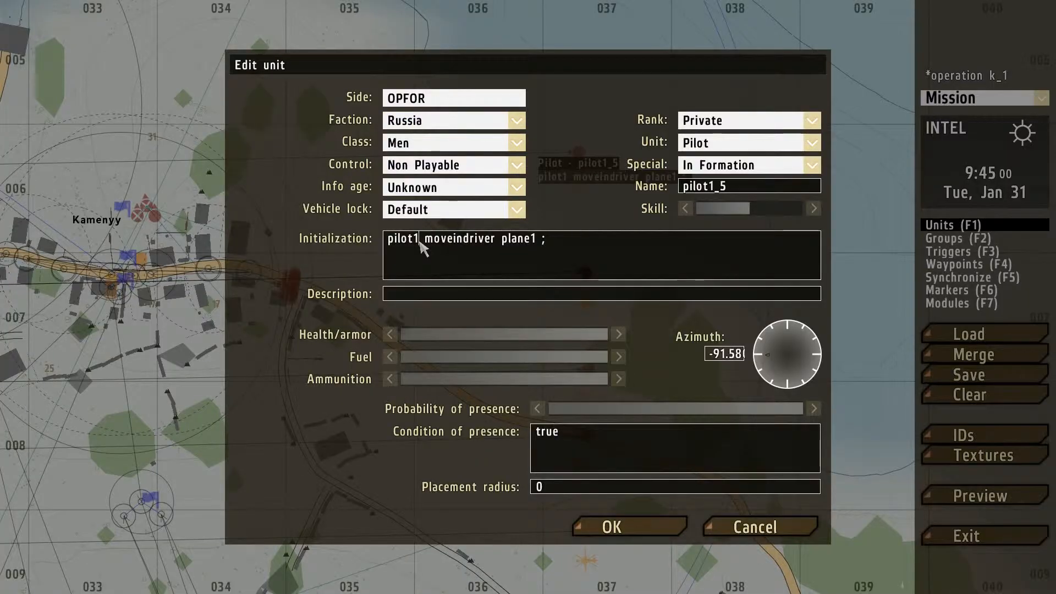
type("_5")
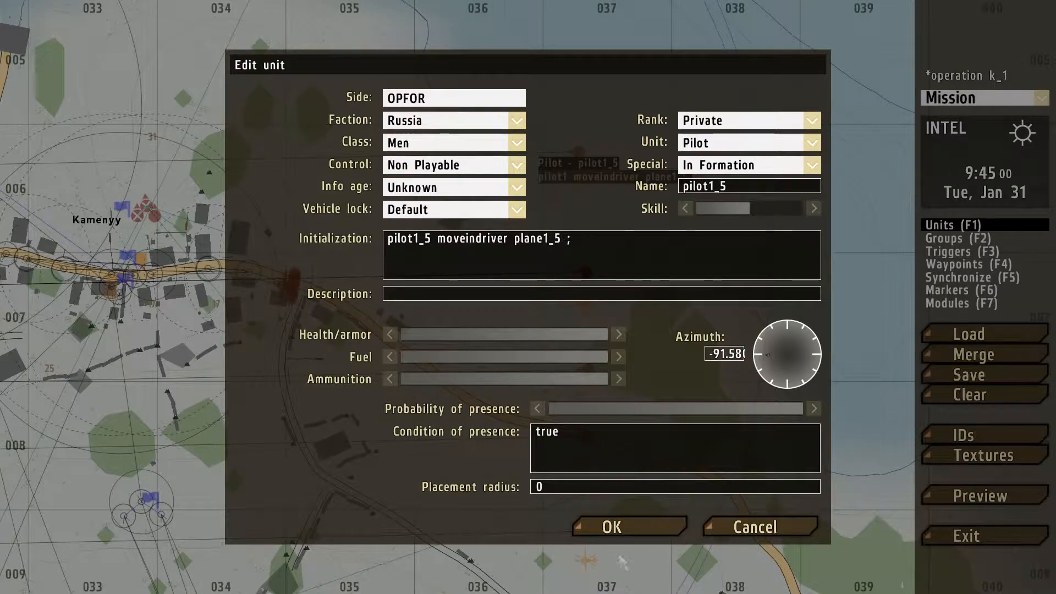
left_click(621, 528)
Step: Shift the pilots' MOVE waypoints in the sea west of the island into an evenly spaced north-south column
scroll(622, 528, "down", 5)
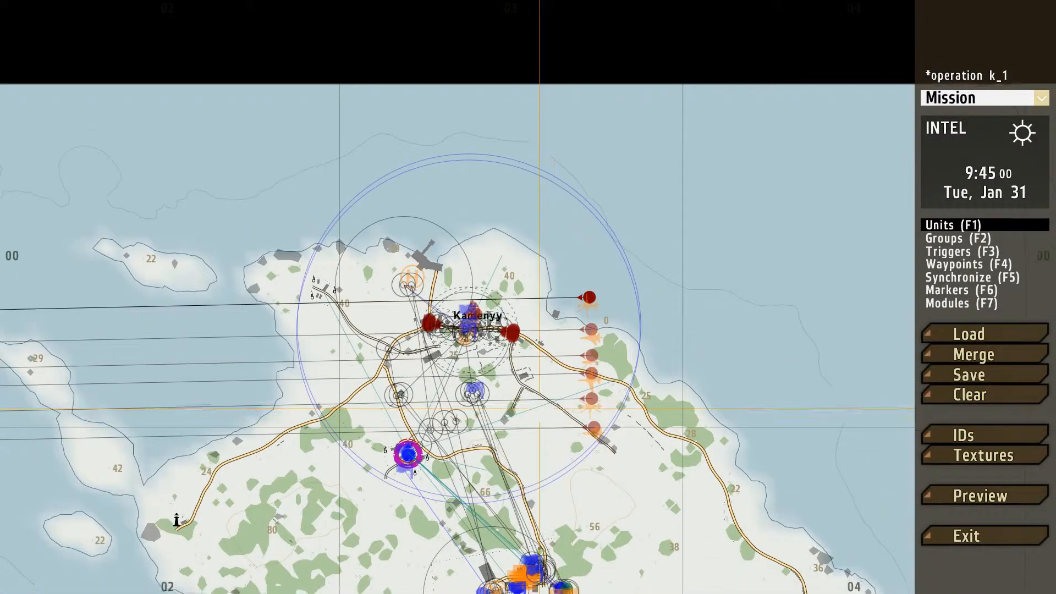
scroll(539, 409, "down", 2)
right_click_drag(540, 408, 693, 329)
right_click_drag(418, 404, 548, 361)
left_click_drag(259, 226, 262, 213)
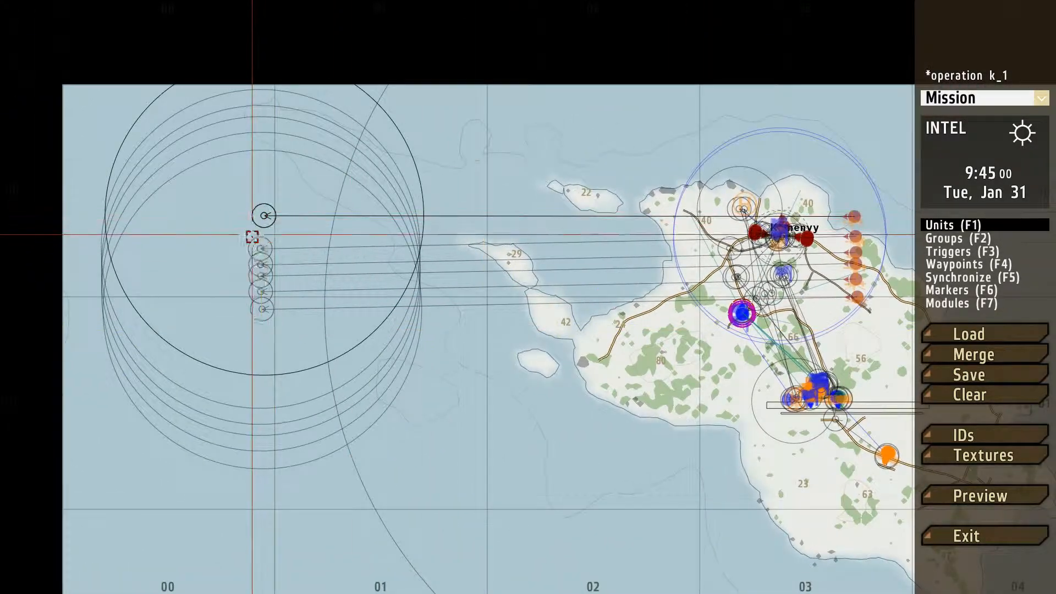
scroll(261, 263, "up", 3)
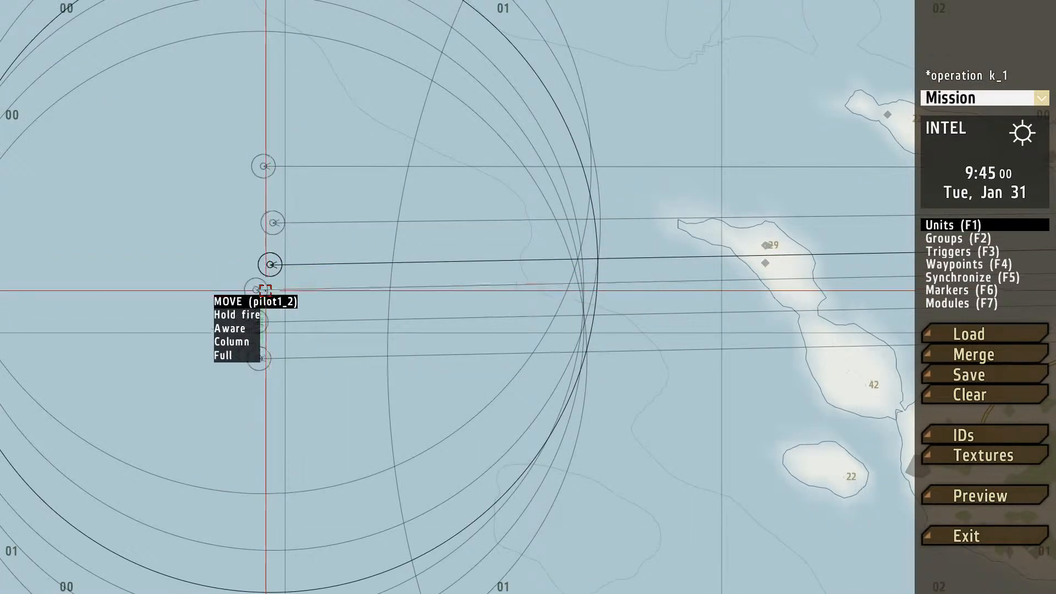
left_click_drag(266, 291, 289, 385)
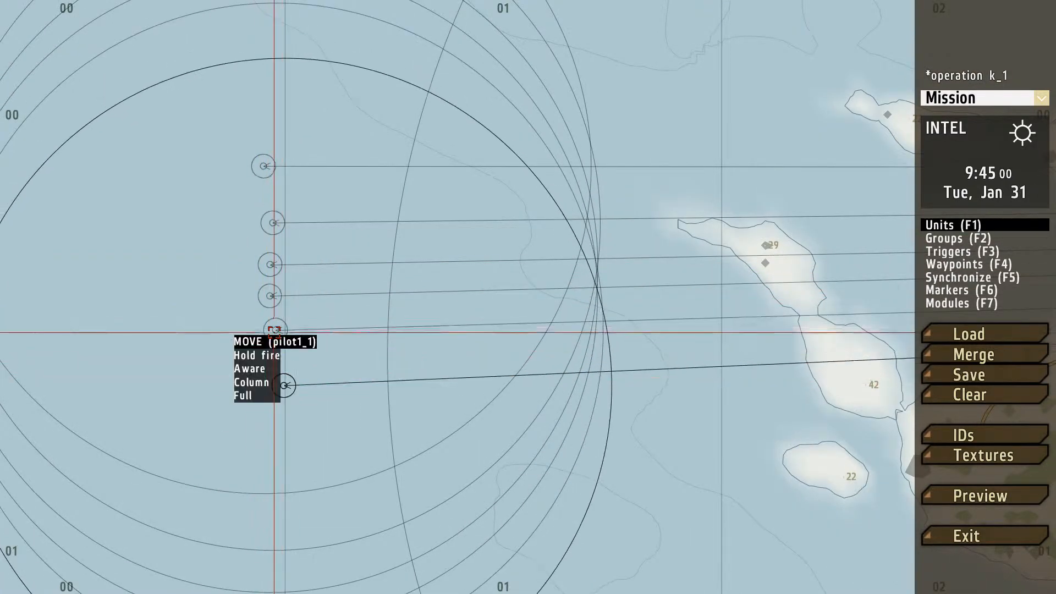
left_click_drag(274, 332, 272, 269)
left_click_drag(277, 225, 283, 222)
left_click_drag(257, 172, 271, 171)
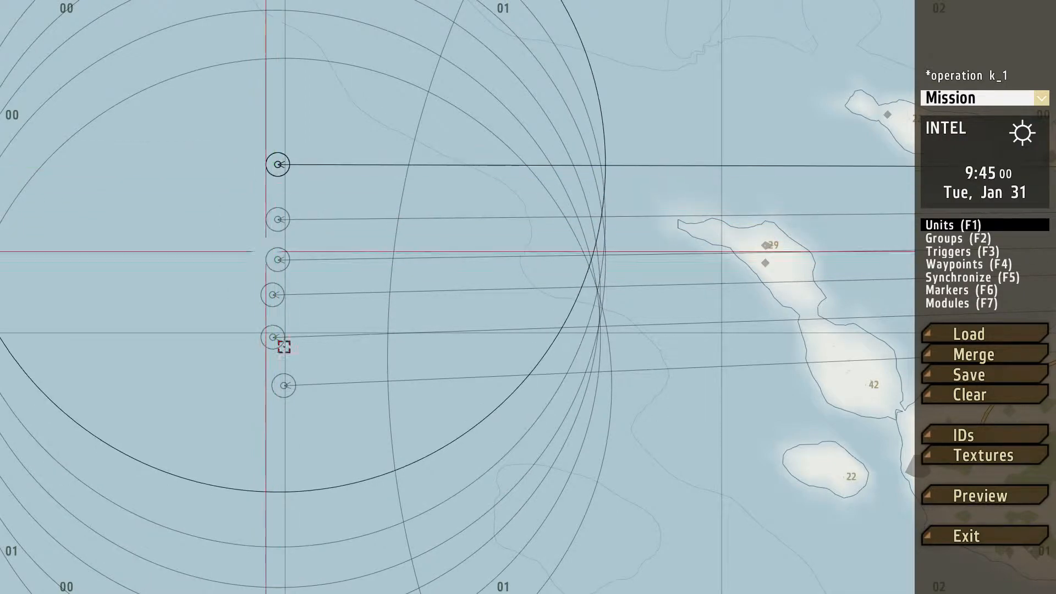
scroll(319, 415, "down", 4)
right_click_drag(797, 407, 501, 360)
right_click_drag(226, 385, 557, 370)
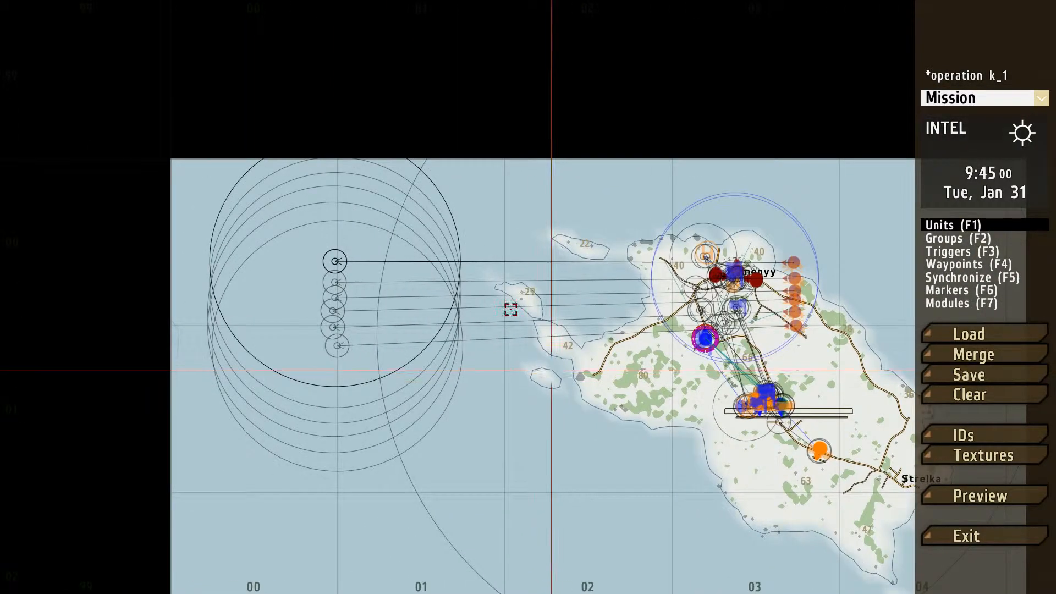
right_click_drag(825, 296, 649, 298)
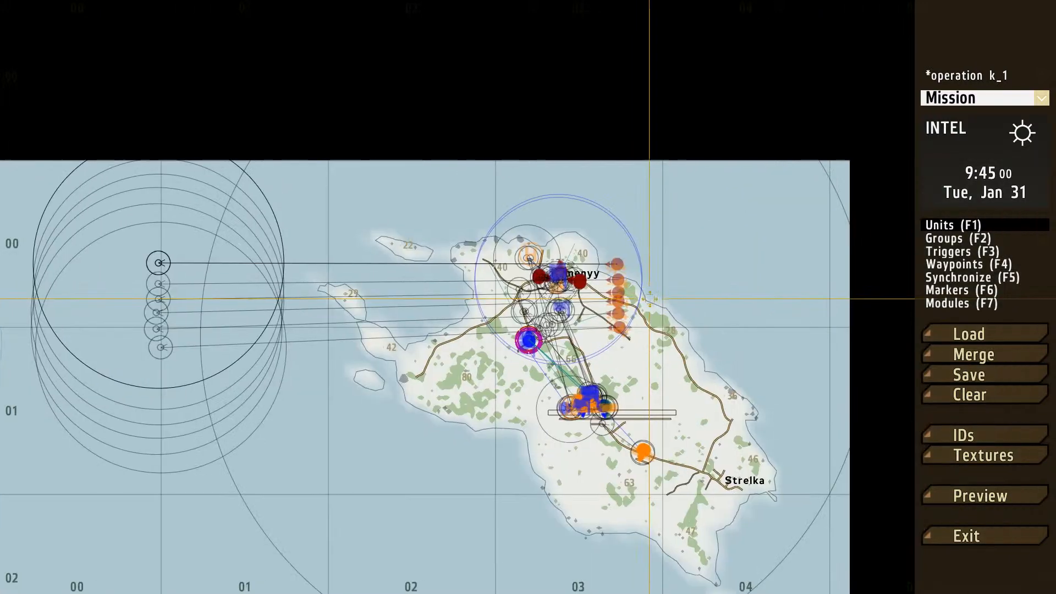
right_click_drag(346, 325, 539, 320)
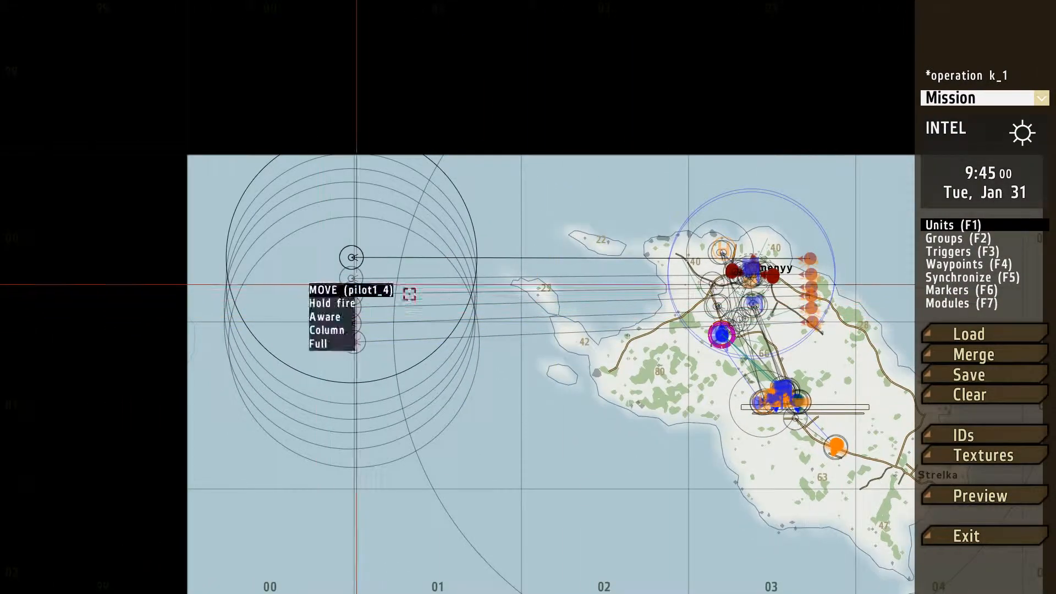
right_click_drag(804, 321, 552, 286)
Step: Insert a trigger in the sea between the pilots' waypoints and the island, with Axis b 2000 and OPFOR activation
left_click(970, 253)
scroll(385, 423, "down", 2)
right_click_drag(331, 441, 477, 385)
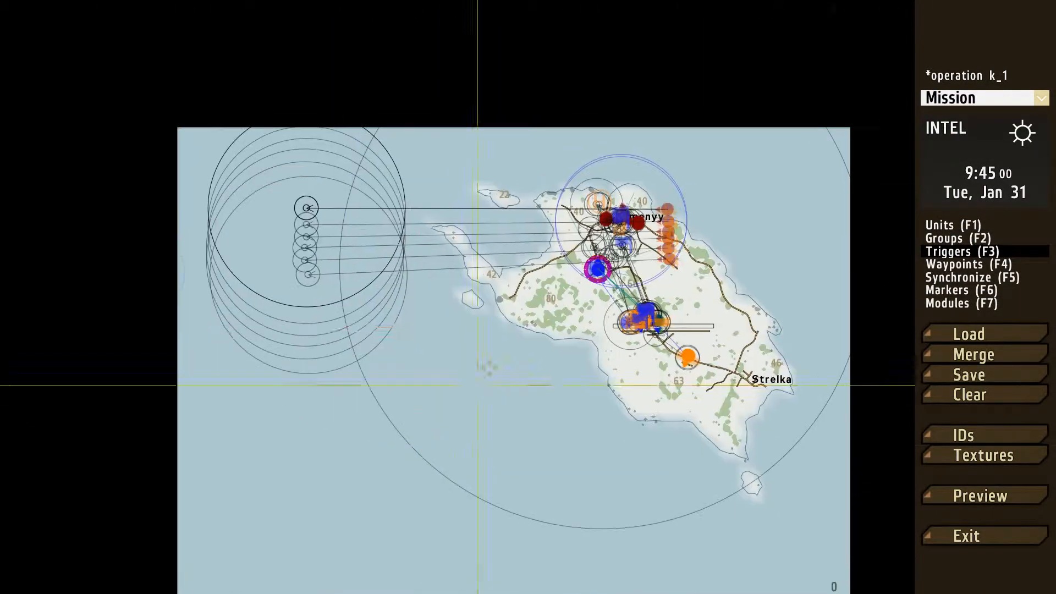
double_click(371, 308)
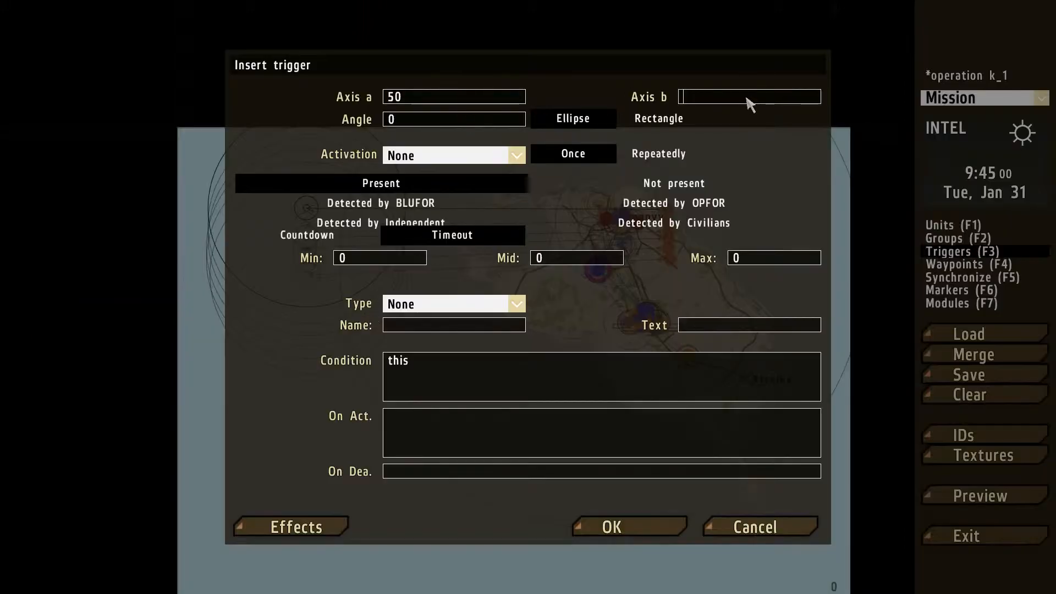
left_click(451, 156)
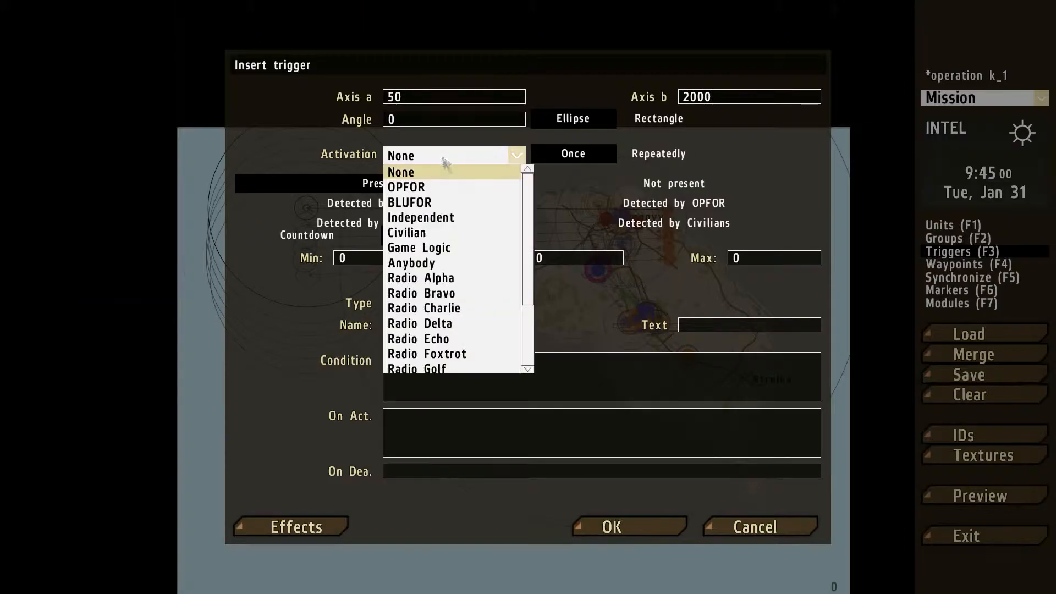
left_click(445, 201)
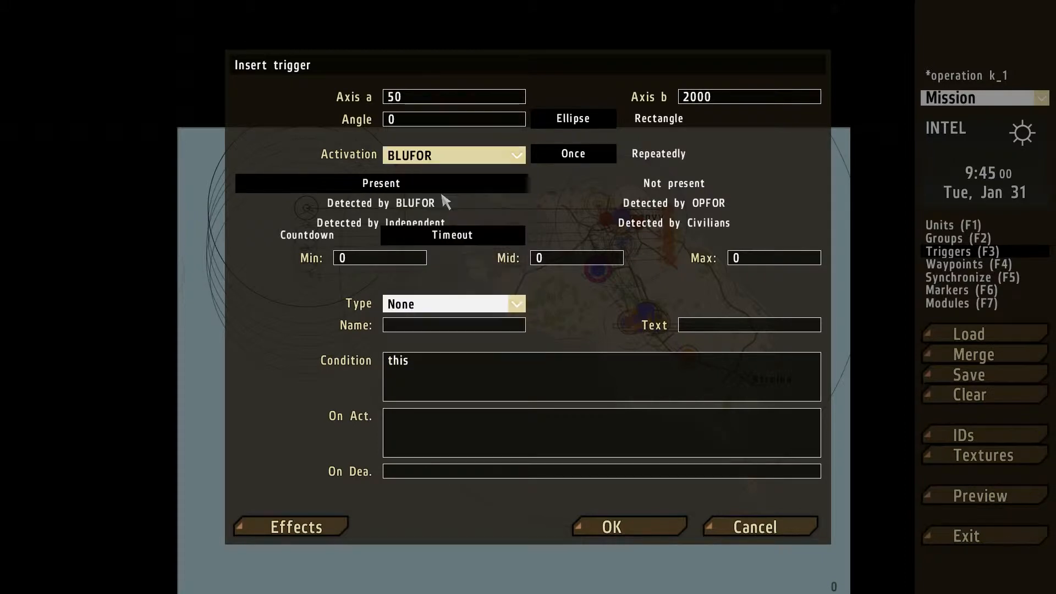
left_click(447, 160)
left_click(445, 185)
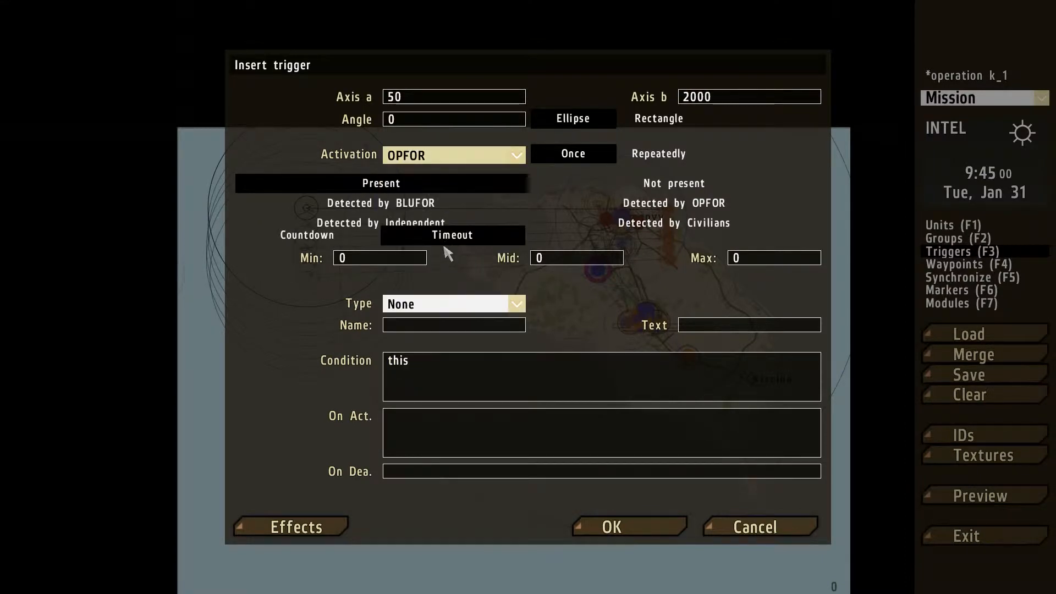
left_click(590, 527)
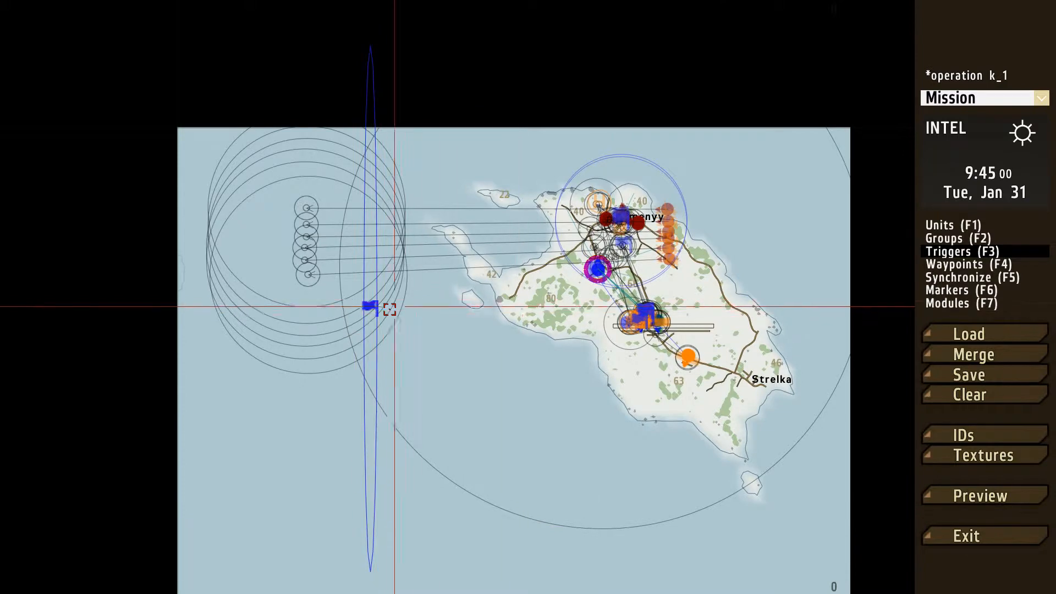
Step: Change the OPFOR trigger in the western sea to a Rectangle that activates Once
double_click(372, 307)
left_click(652, 156)
left_click(658, 121)
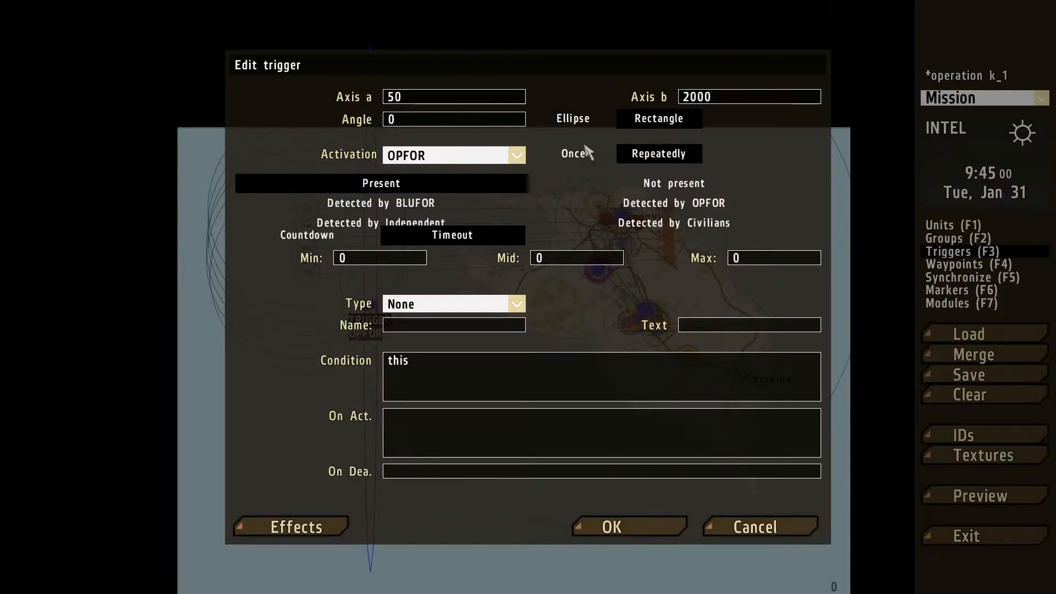
left_click(584, 154)
left_click(609, 526)
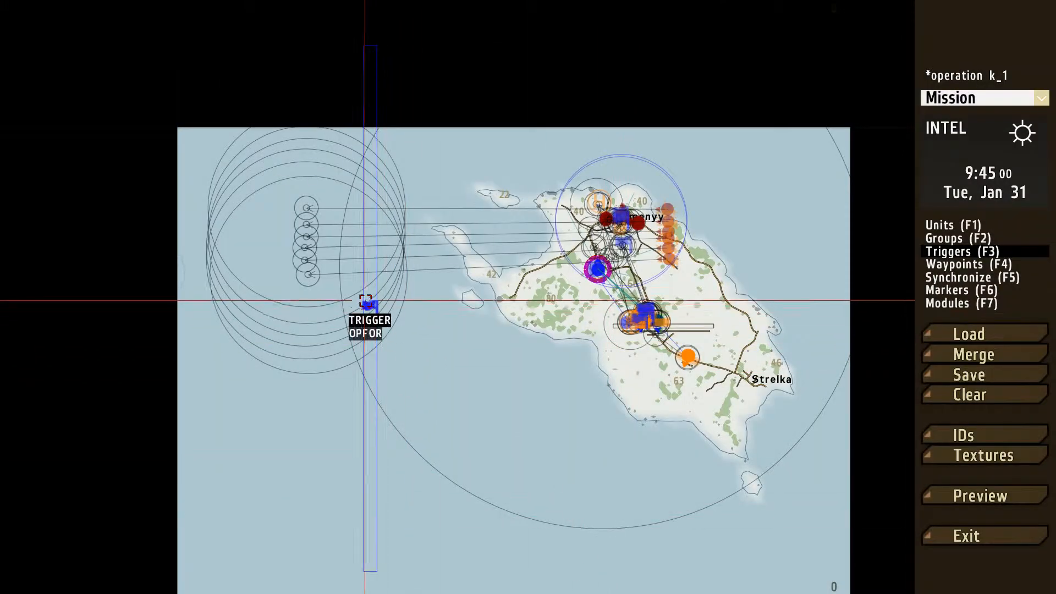
Step: Move the OPFOR trigger farther south, in the sea southwest of the island, and set it to activate Repeatedly
left_click_drag(365, 301, 372, 386)
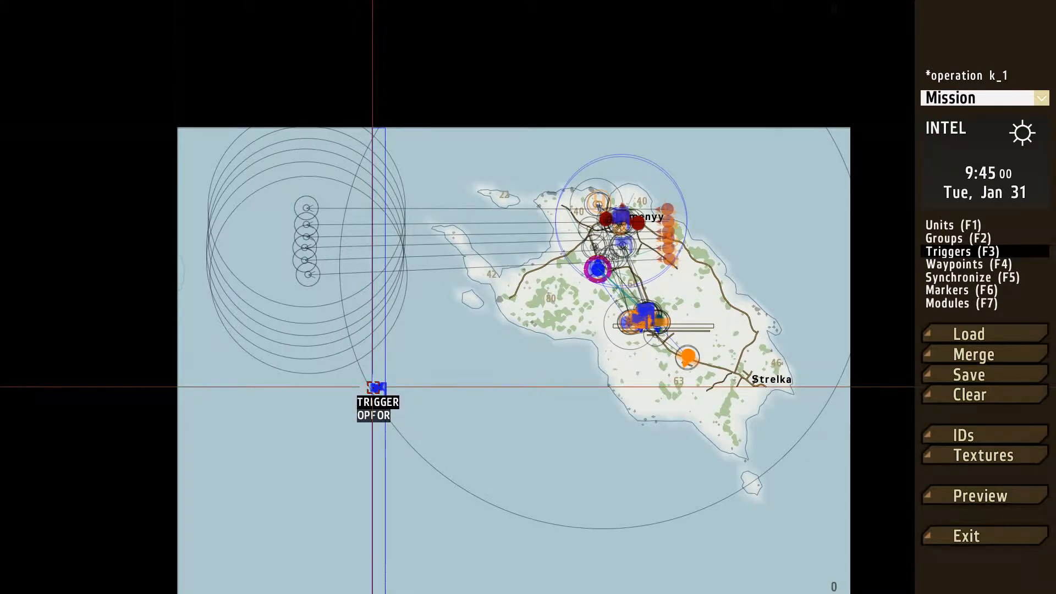
double_click(372, 386)
left_click(657, 155)
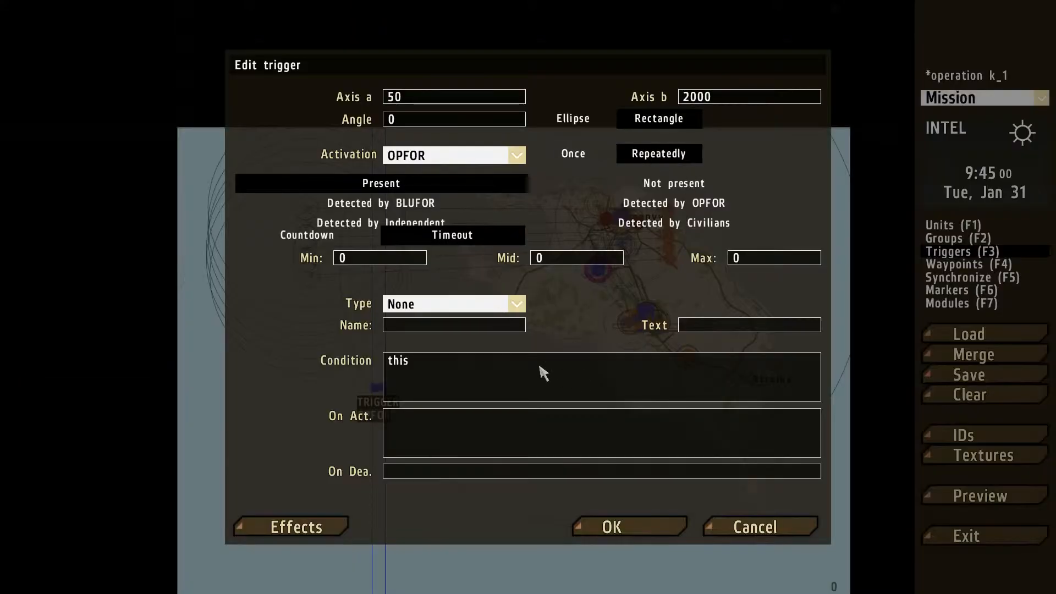
left_click(608, 524)
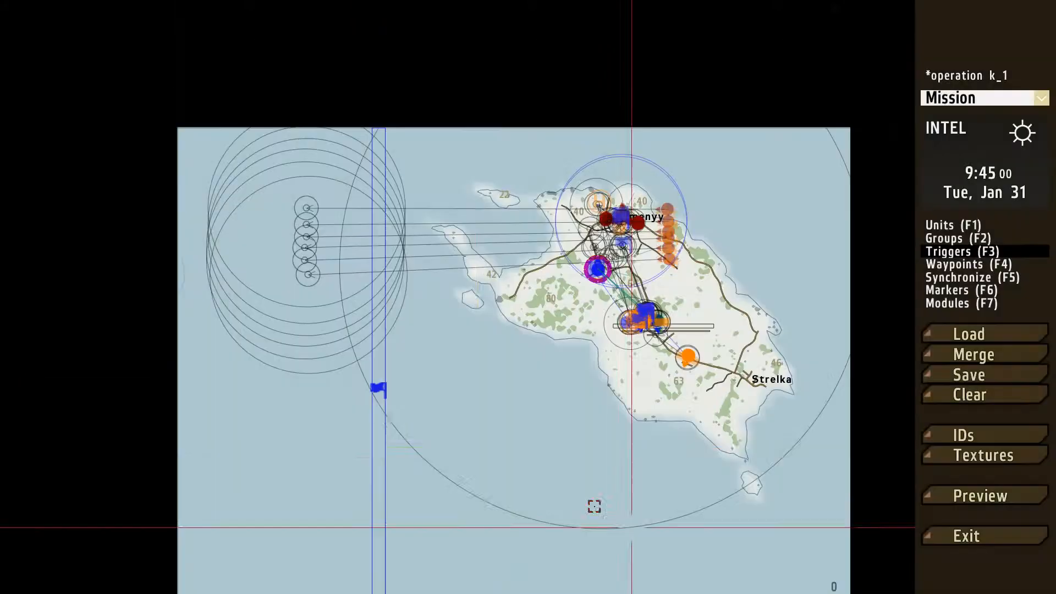
mouse_move(378, 386)
left_mouse_down()
mouse_move(375, 394)
mouse_move(375, 386)
left_mouse_up()
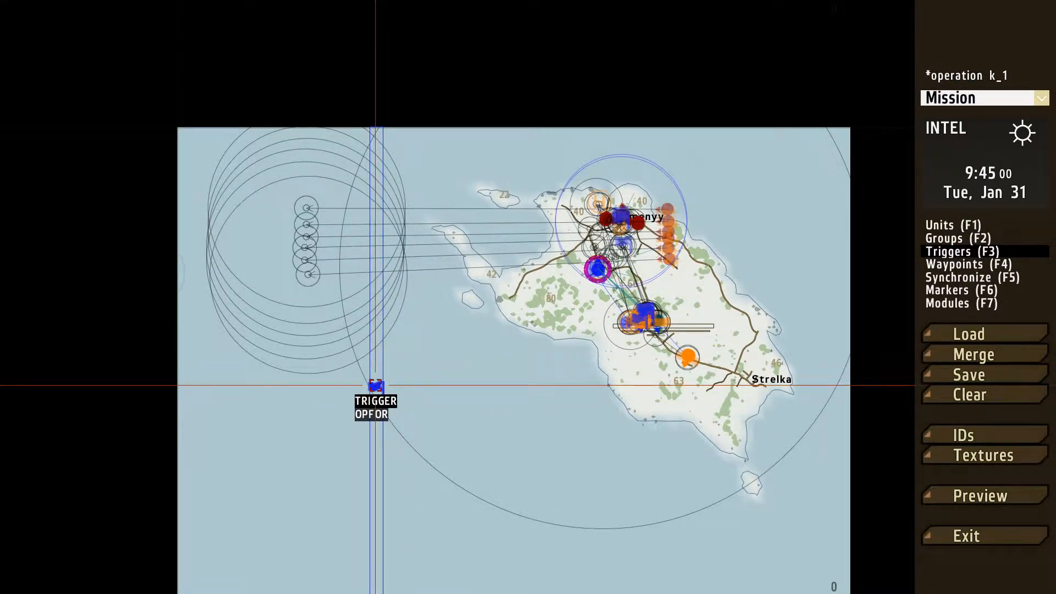
Step: Set the OPFOR trigger's On Act. code to "deletevehicle plane1 ;"
double_click(376, 385)
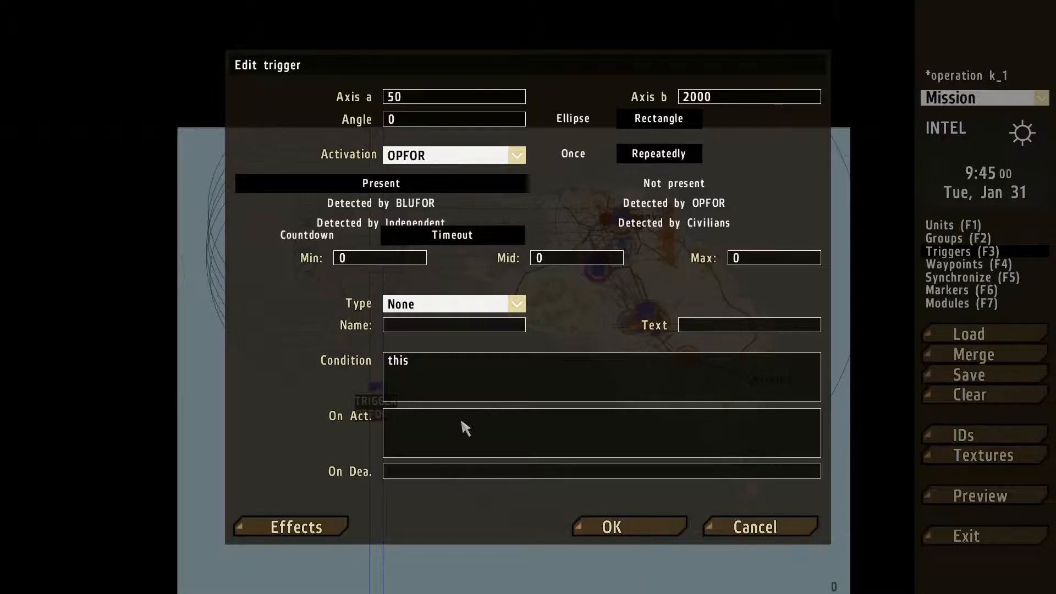
left_click(462, 422)
type("deletev")
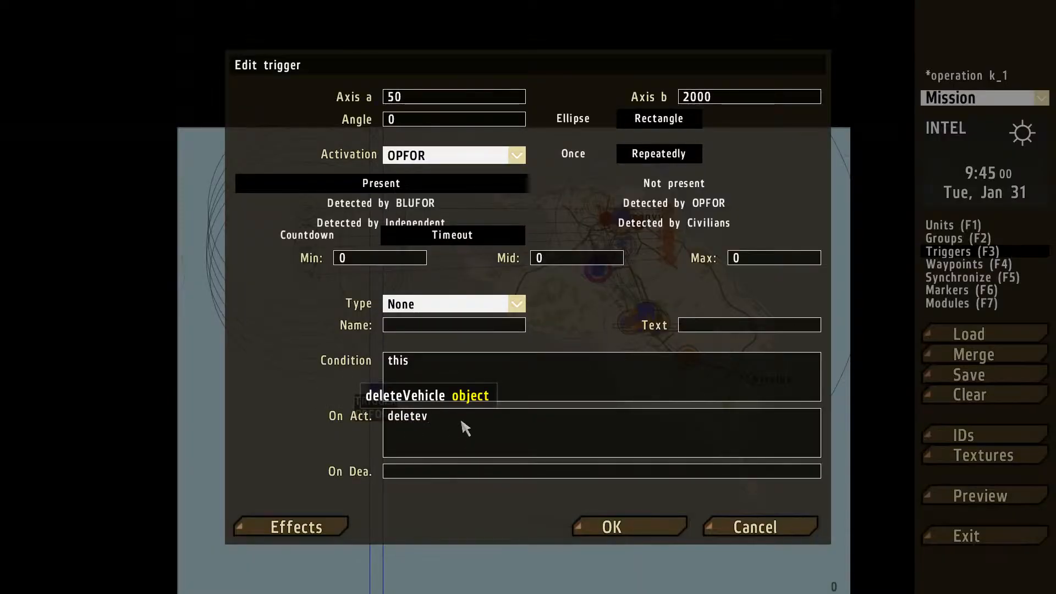
type("ehicle")
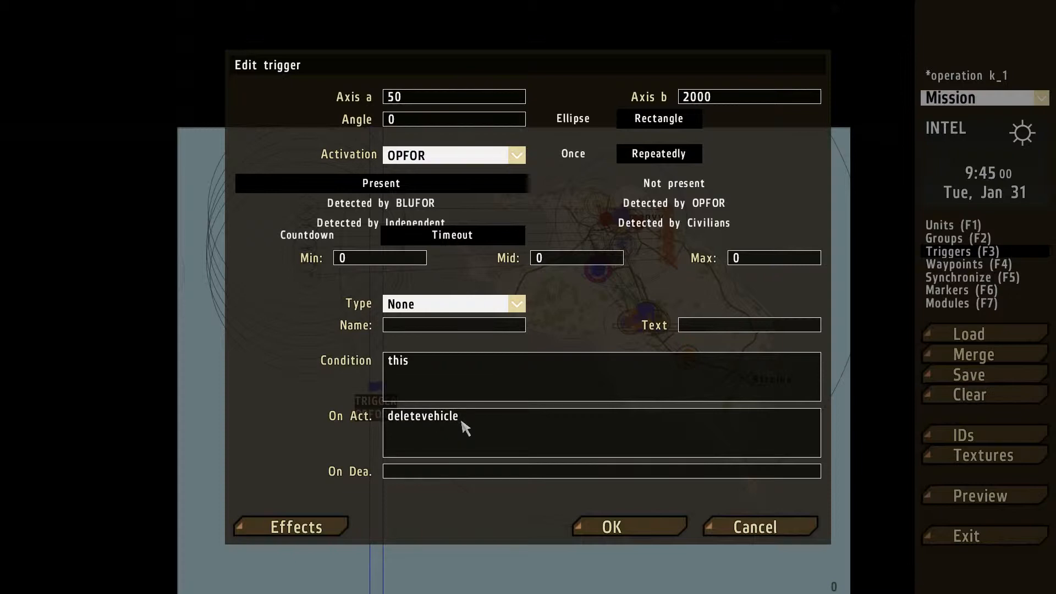
type(" plane1 ;")
key("ctrl+a")
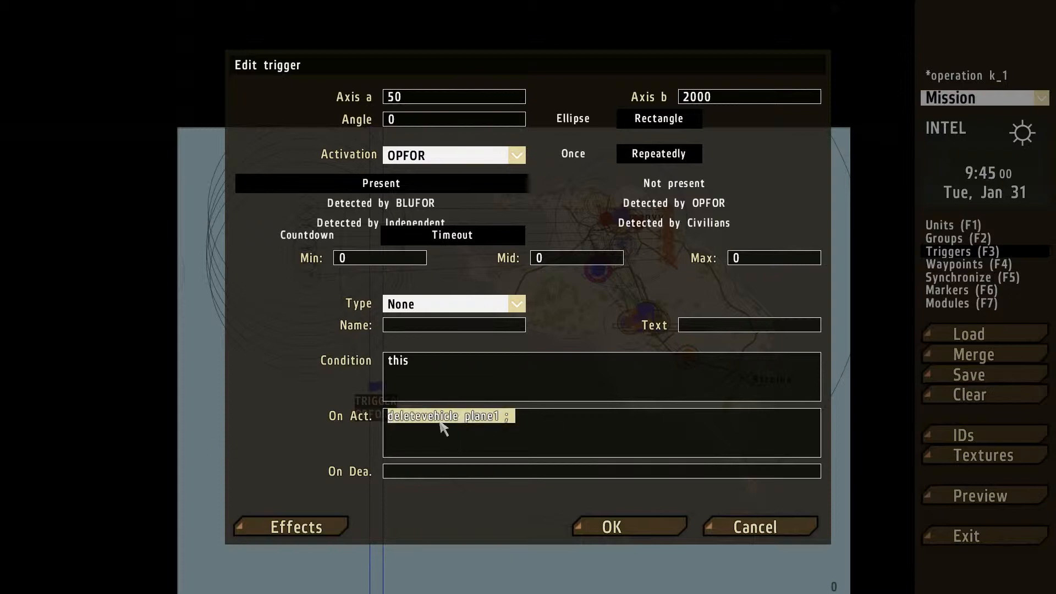
left_click(534, 418)
left_click(617, 530)
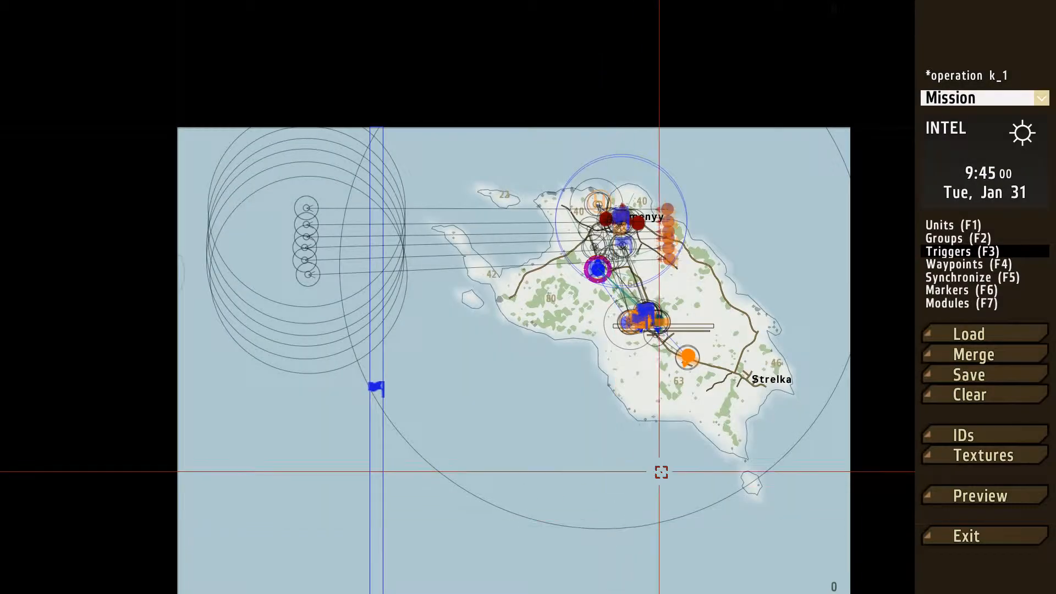
Step: Examine the pilots and aircraft in the column east of Kamenyy and their waypoints in the western sea
right_click_drag(660, 471, 436, 448)
scroll(440, 193, "up", 5)
scroll(409, 277, "up", 4)
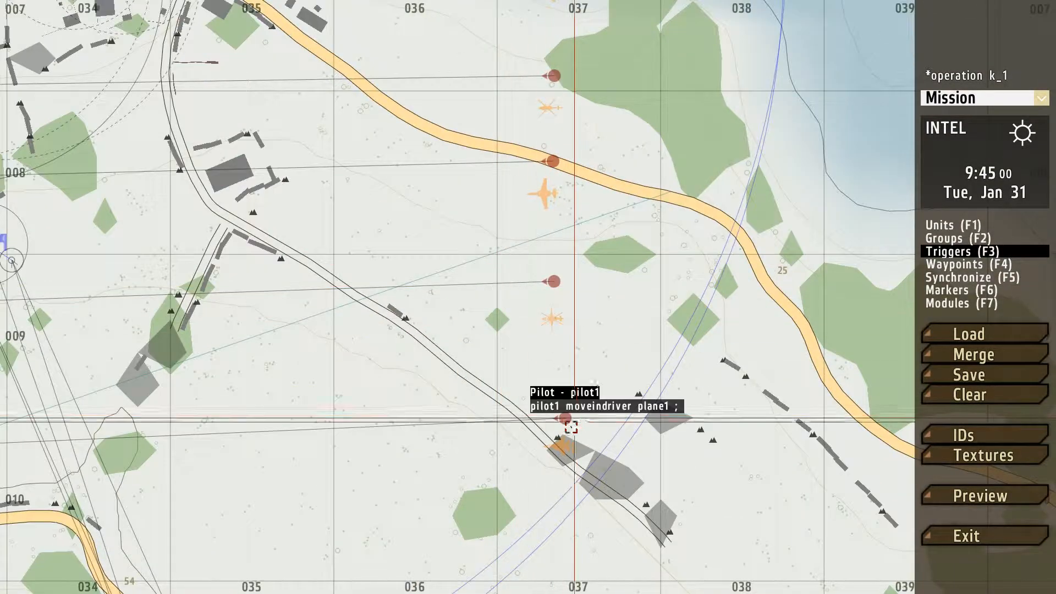
right_click_drag(558, 447, 550, 499)
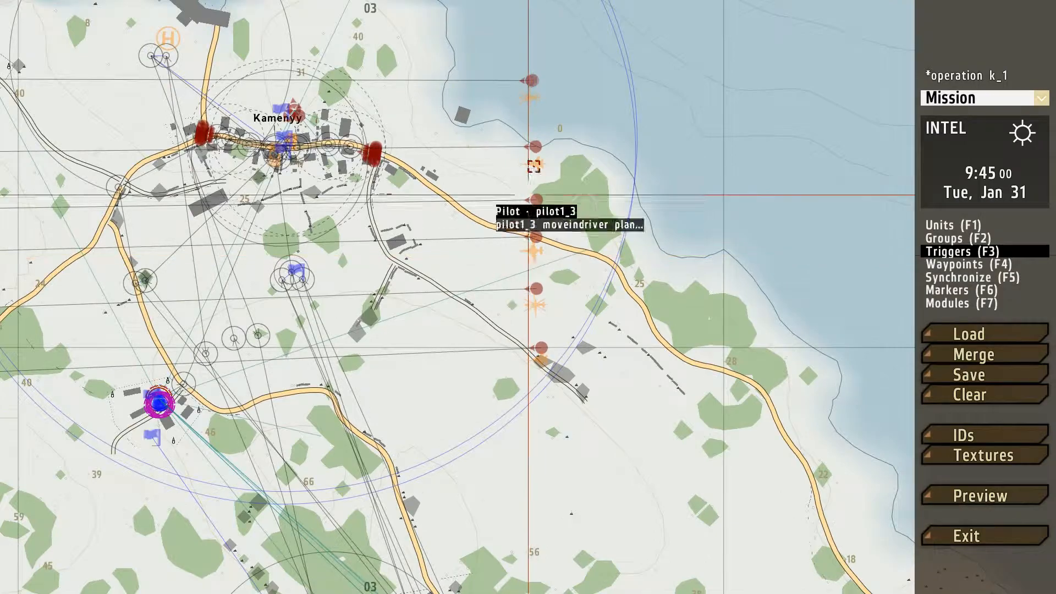
scroll(483, 253, "down", 4)
right_click_drag(385, 352, 720, 237)
right_click_drag(319, 391, 581, 325)
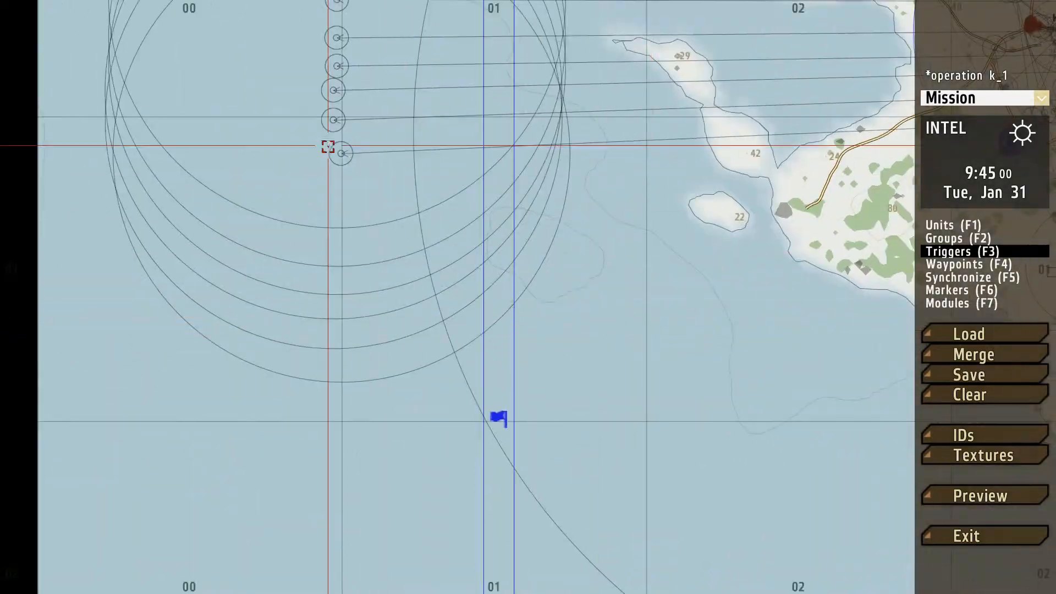
double_click(333, 151)
left_click(802, 527)
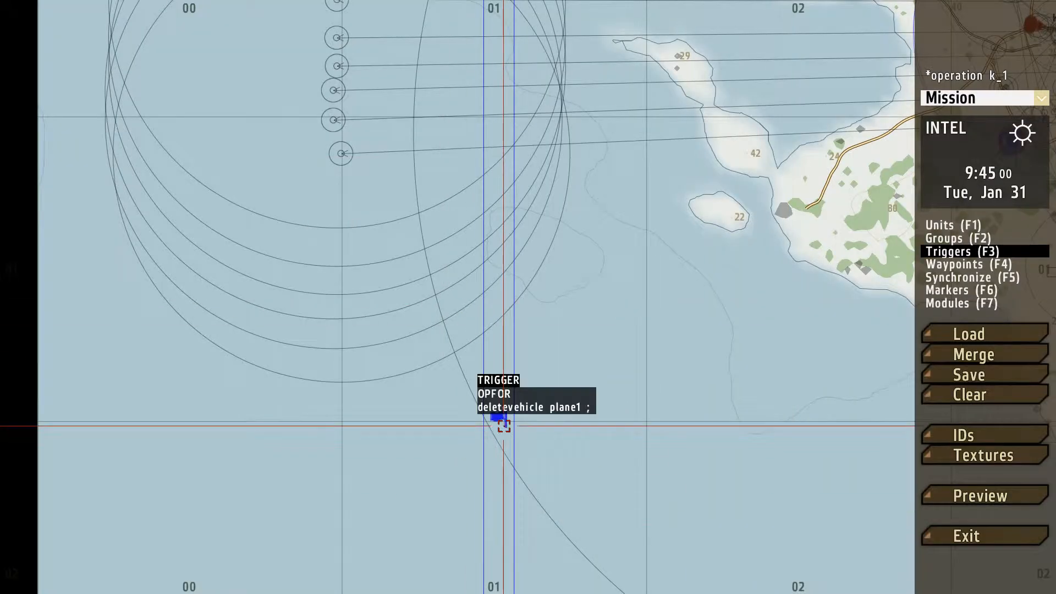
Step: Extend the OPFOR trigger's On Act. code with further deletevehicle commands, including "deletevehicle plane1_2 ;"
double_click(526, 408)
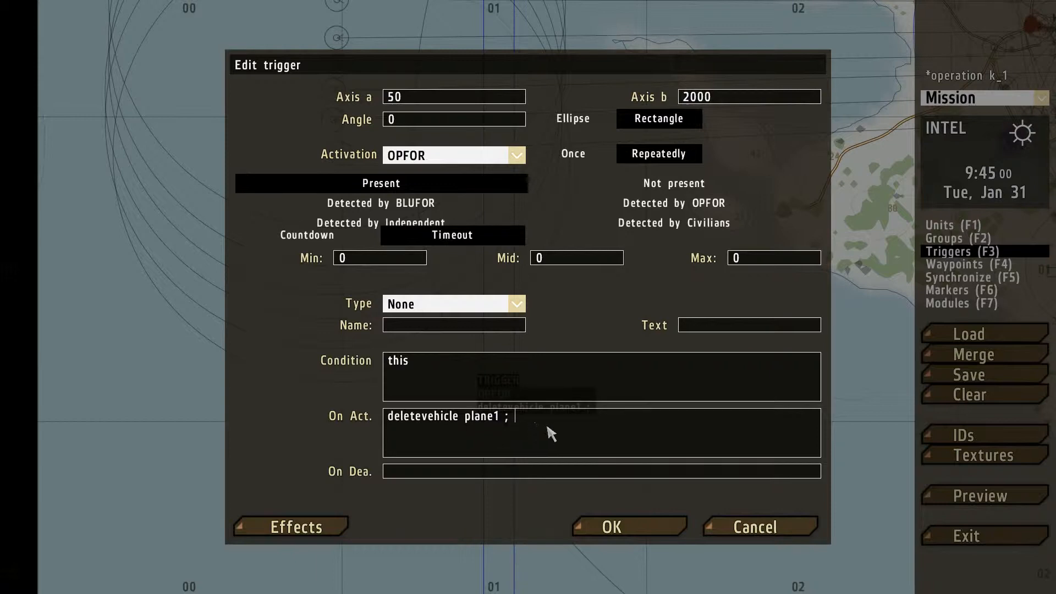
type("deletevehicle plane1 ;")
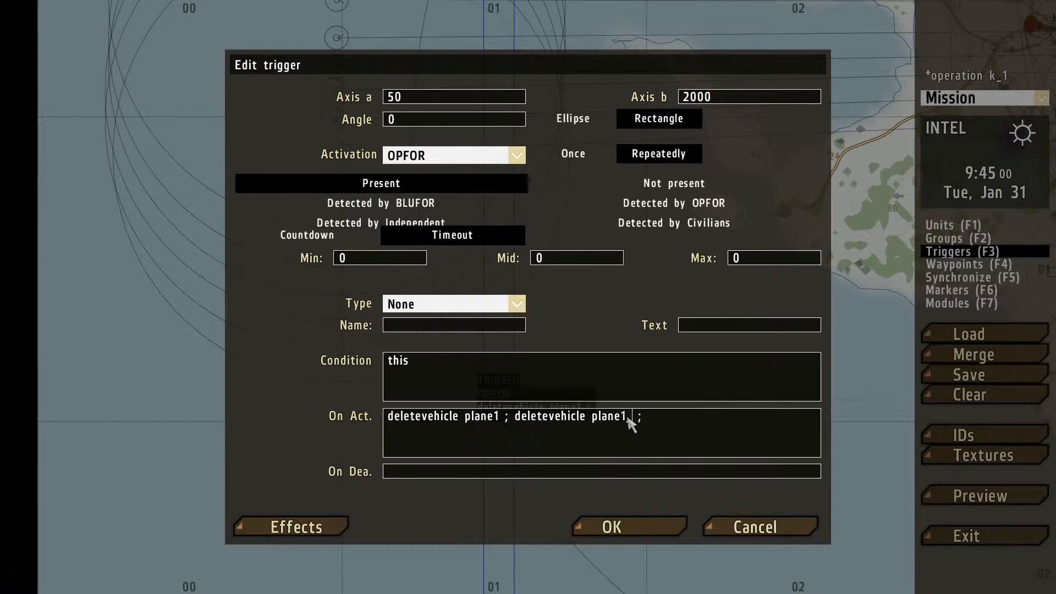
type("deletevehicle plane1 ;")
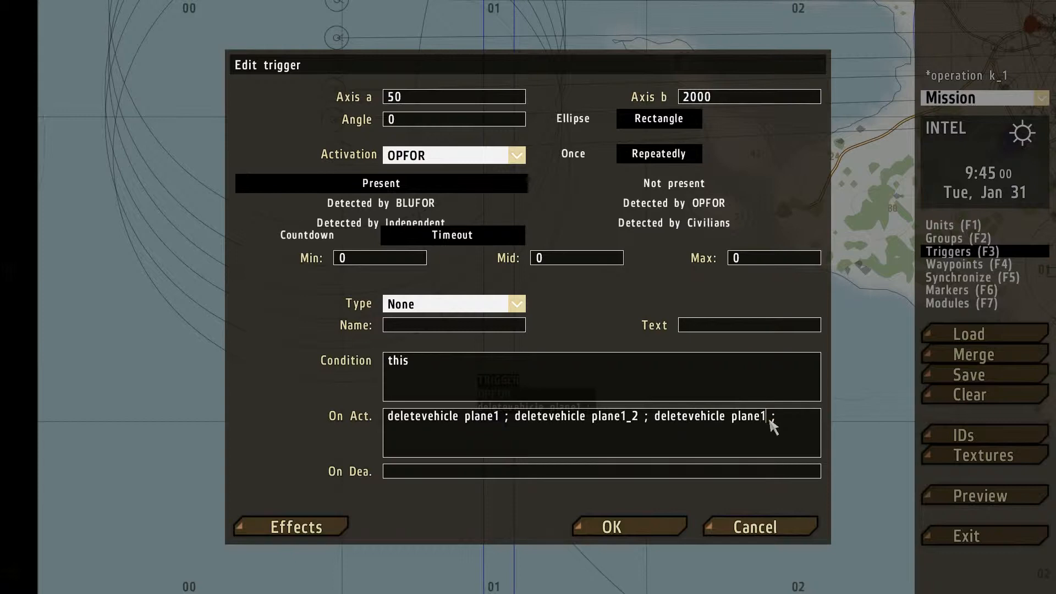
left_click(611, 527)
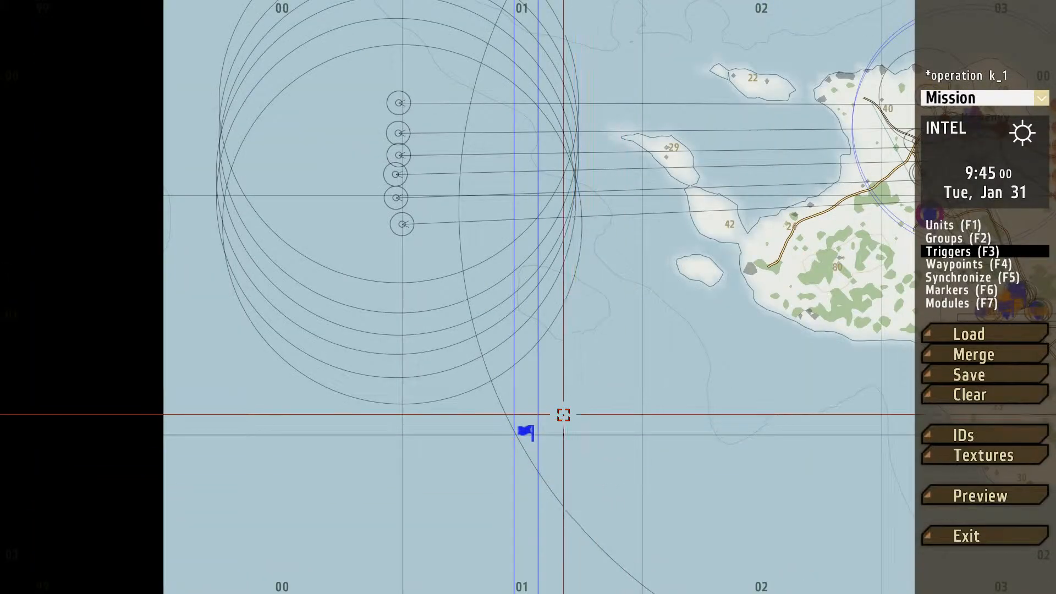
Step: Add a deletevehicle command for the matching plane to the On Act. code of pilot1's and pilot1_1's MOVE waypoints
scroll(563, 415, "down", 5)
right_click_drag(584, 354, 742, 325)
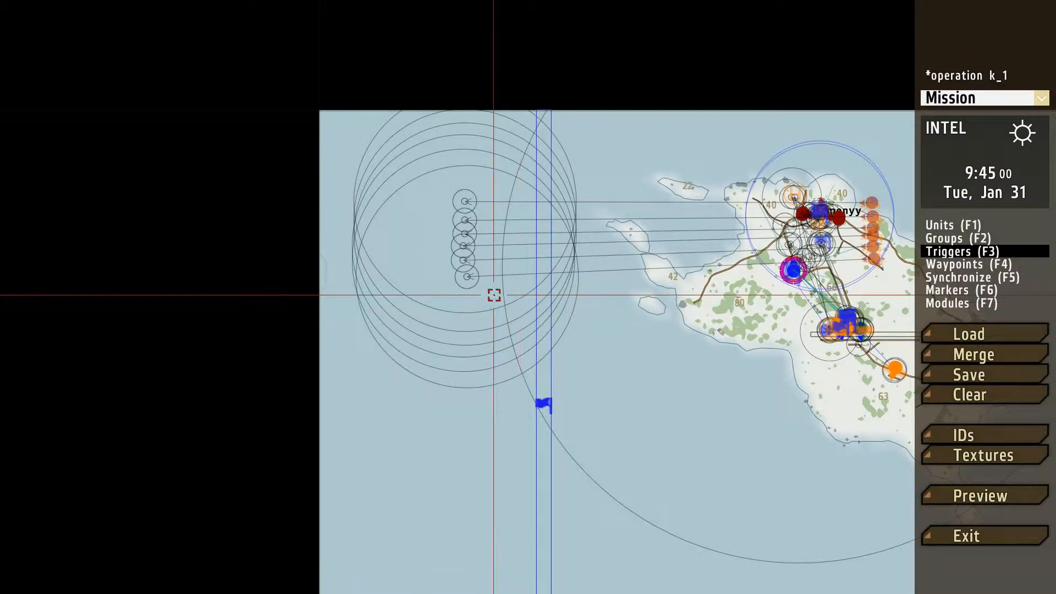
scroll(665, 330, "up", 5)
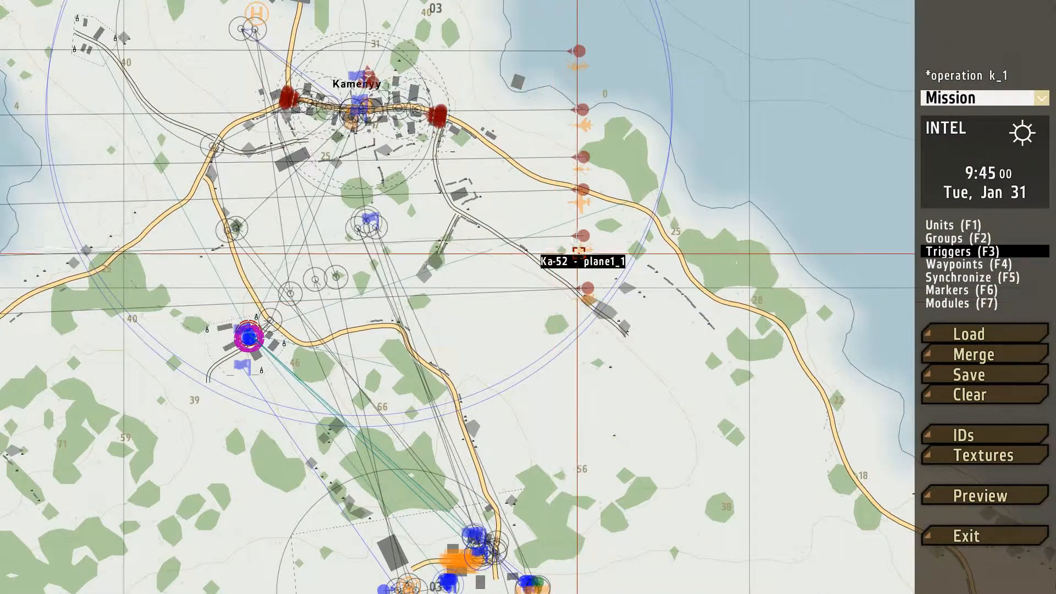
scroll(578, 252, "down", 5)
right_click_drag(364, 356, 551, 360)
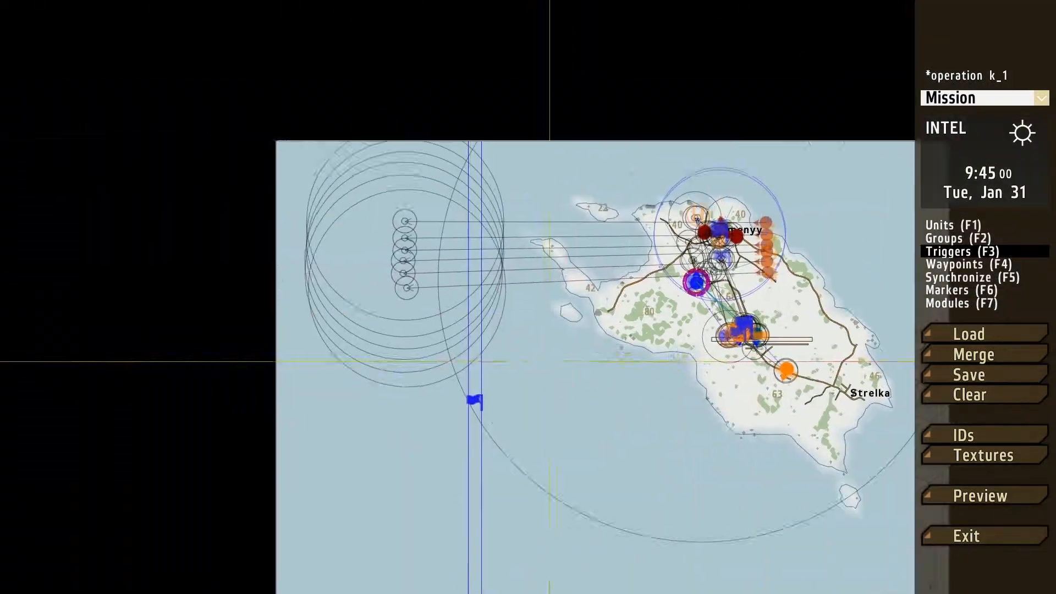
scroll(352, 294, "up", 3)
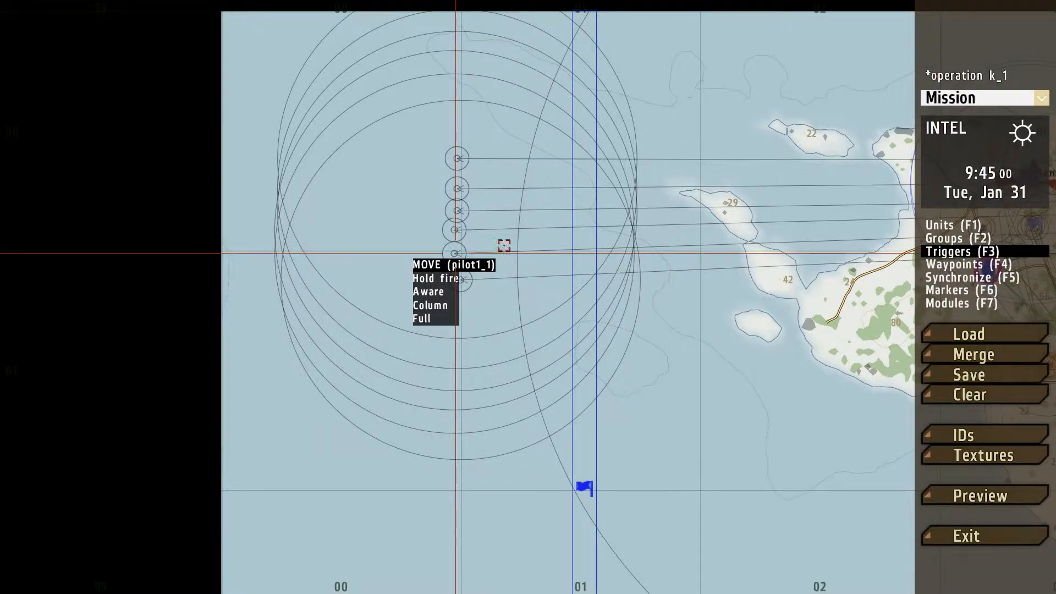
key("F4")
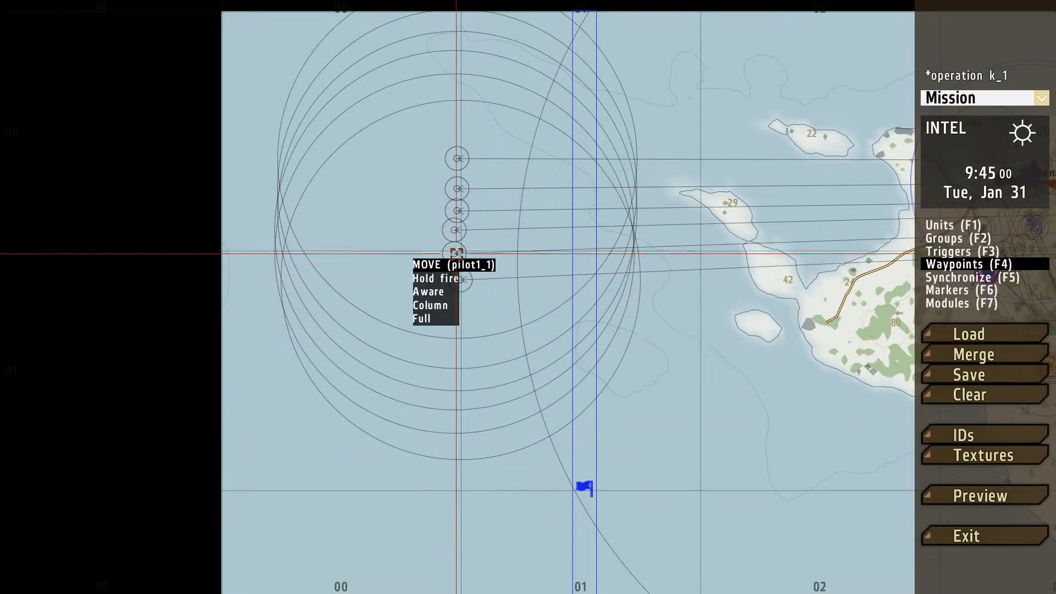
right_click_drag(745, 299, 742, 277)
scroll(565, 276, "up", 3)
scroll(384, 303, "down", 3)
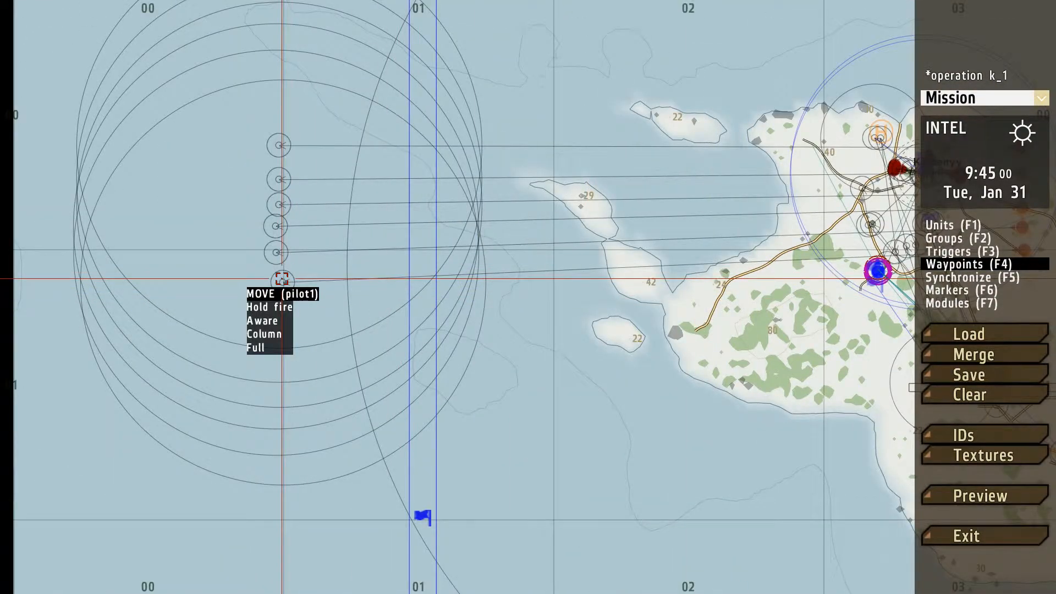
double_click(281, 279)
left_click(520, 404)
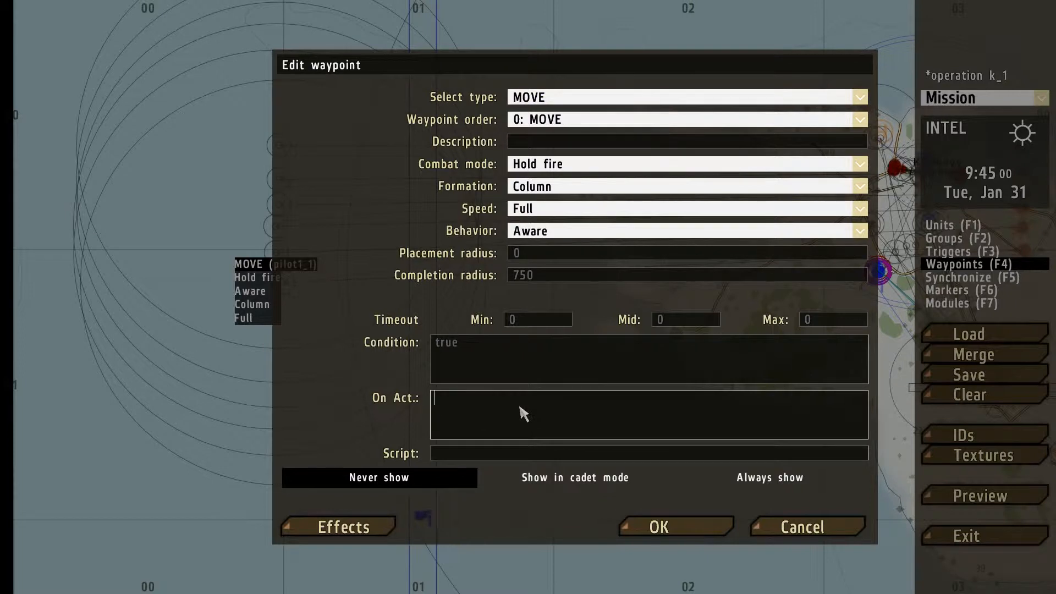
type("deletevehicle plane1;")
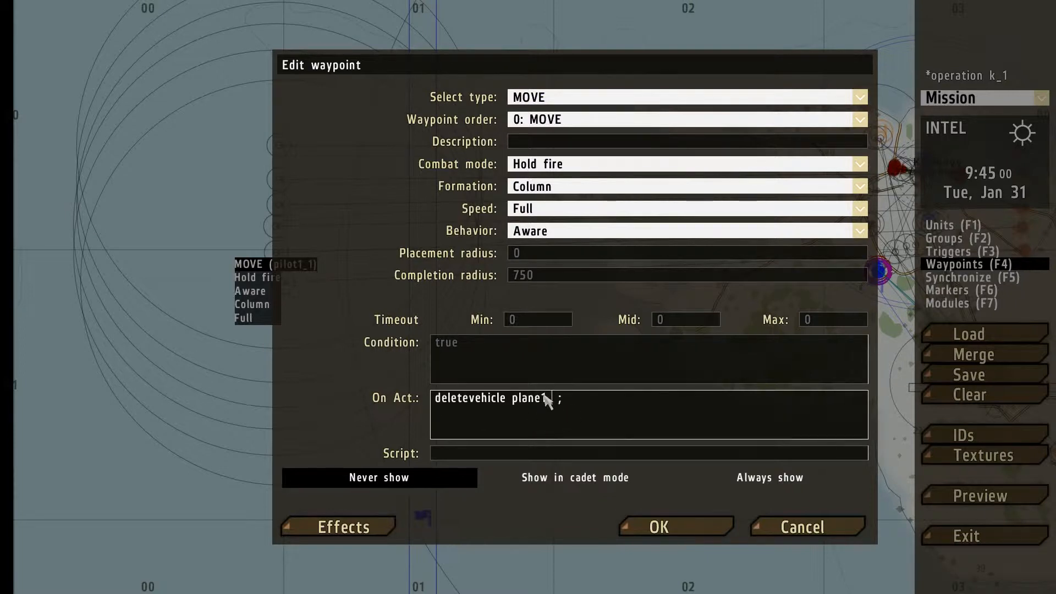
left_click(658, 525)
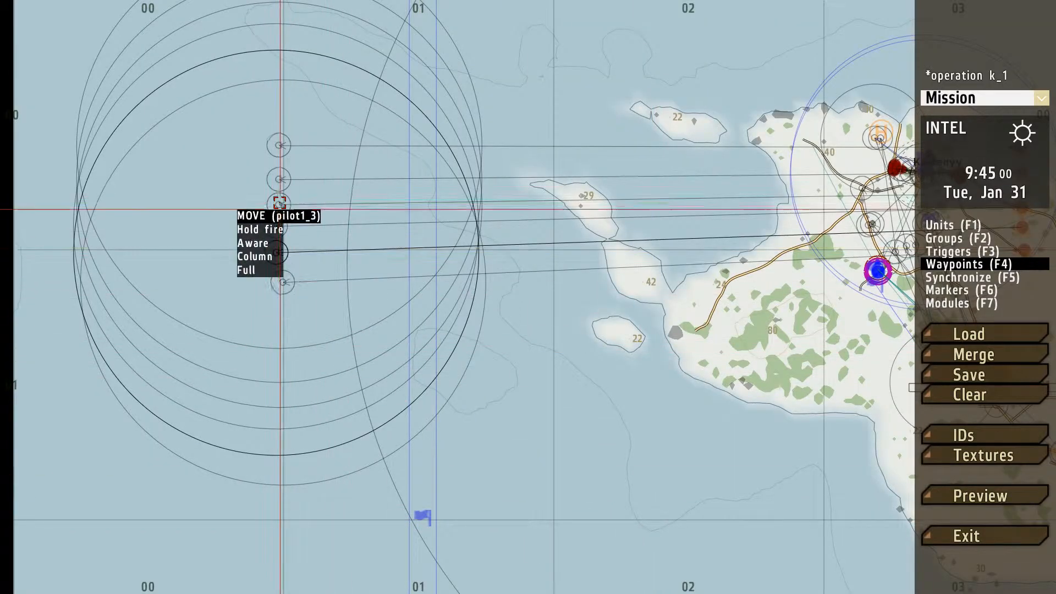
Step: Set the On Act. code of pilot1_3's MOVE waypoint to "deletevehicle plane1_3 ;"
double_click(281, 229)
left_click(493, 408)
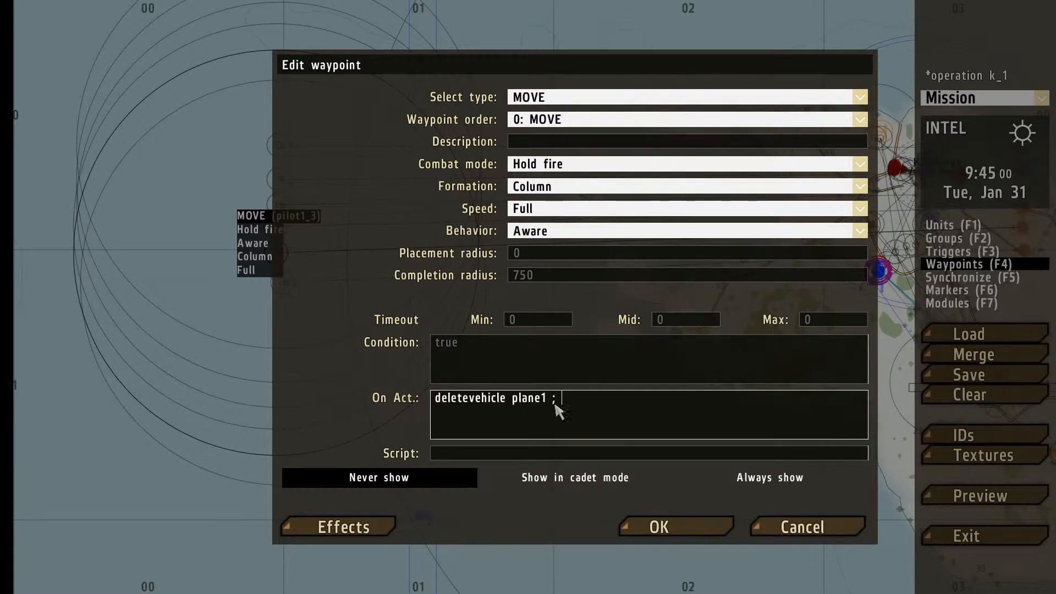
type("_3")
left_click(652, 523)
Step: Set the On Act. code of pilot1_5's MOVE waypoint to "deletevehicle plane1_5 ;"
double_click(287, 166)
left_click(477, 401)
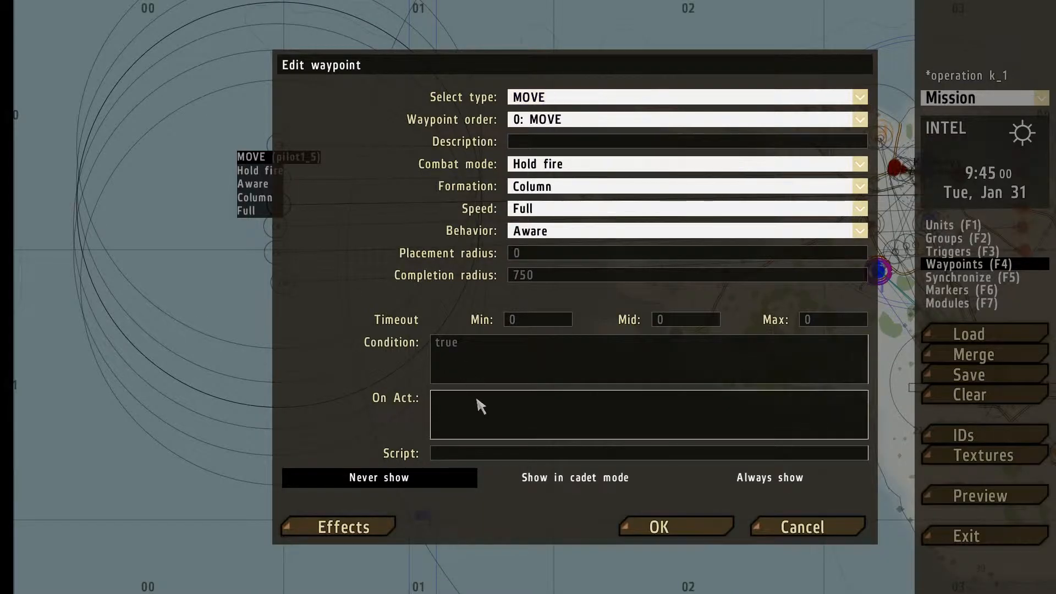
type("deletevehicle plane1 ;")
type("_5")
left_click(659, 522)
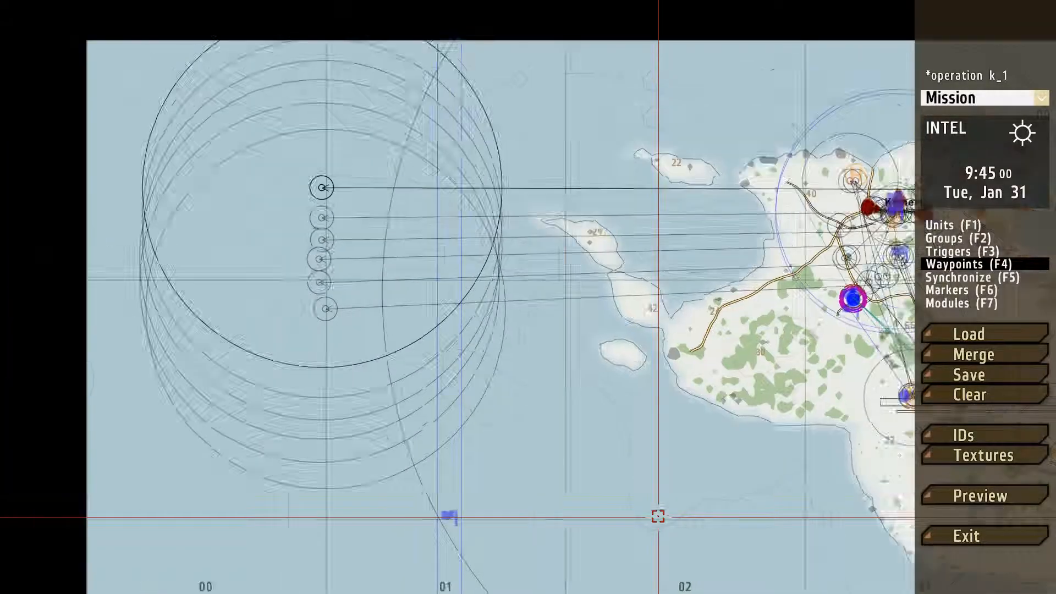
scroll(659, 515, "down", 5)
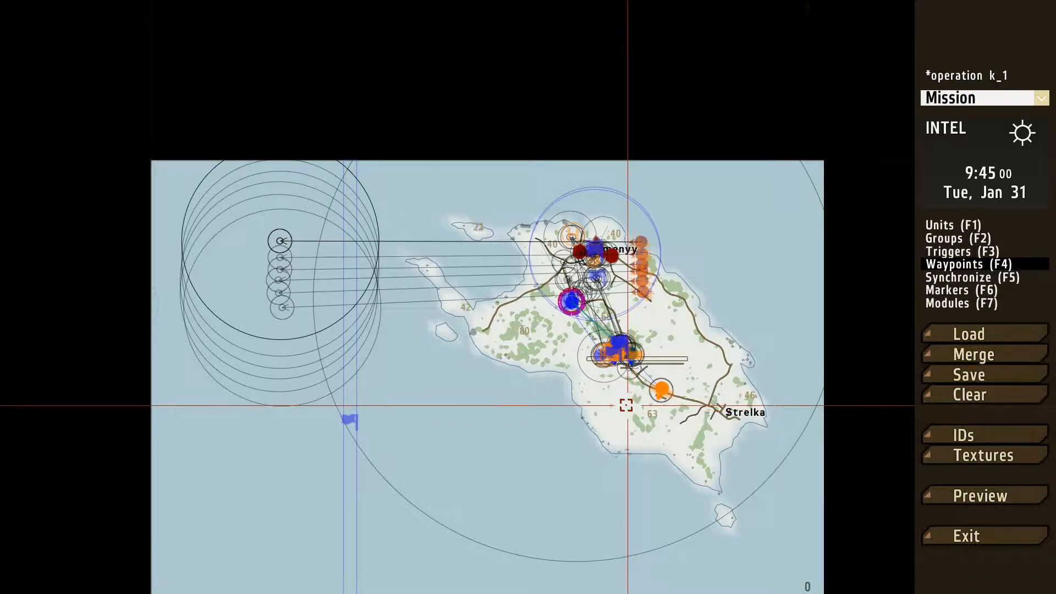
scroll(601, 414, "up", 5)
scroll(586, 332, "down", 5)
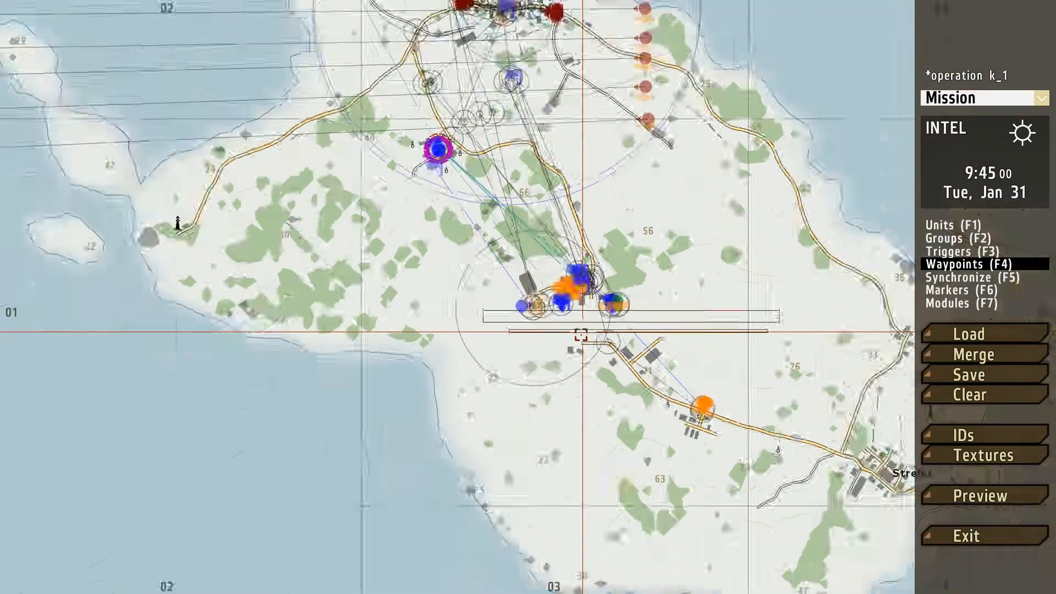
scroll(599, 182, "up", 5)
scroll(548, 469, "down", 5)
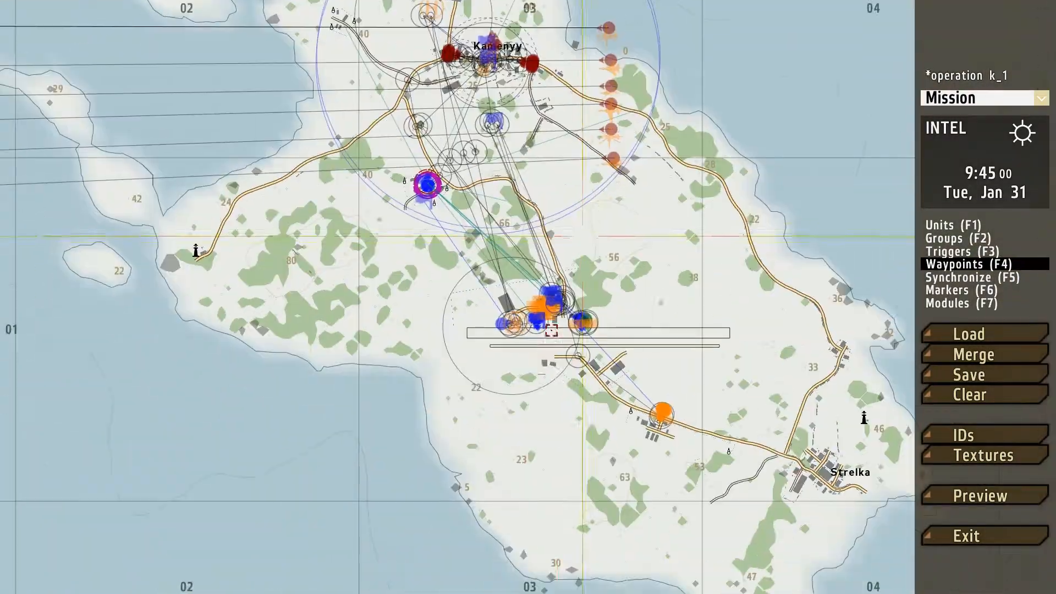
scroll(567, 341, "up", 5)
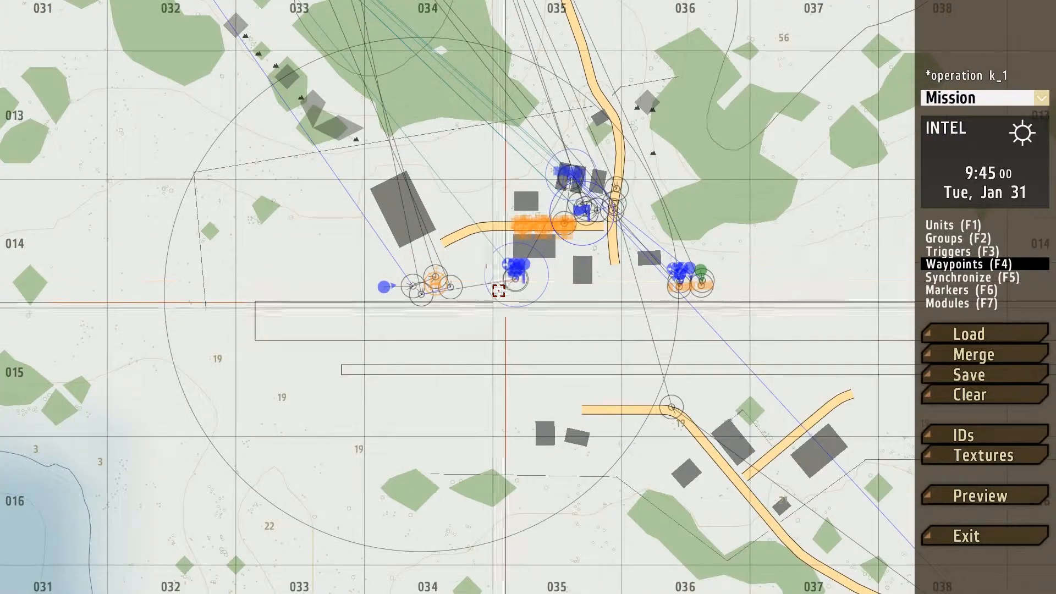
Step: Insert a BLUFOR USMC HMMWV Avenger from the Cars class on the runway south of the parked helicopters
scroll(546, 319, "up", 3)
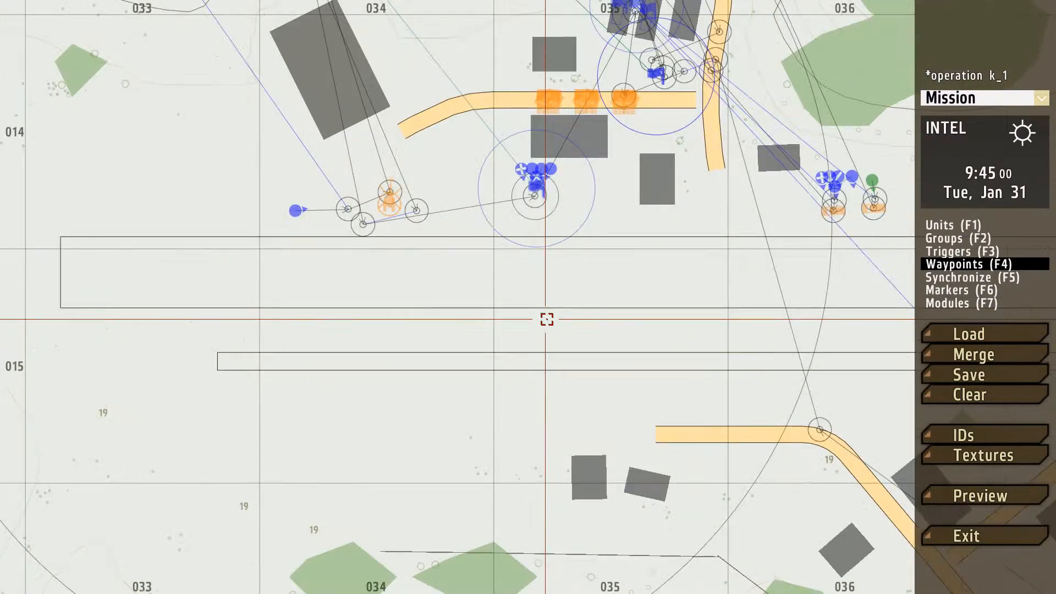
key("F1")
double_click(571, 270)
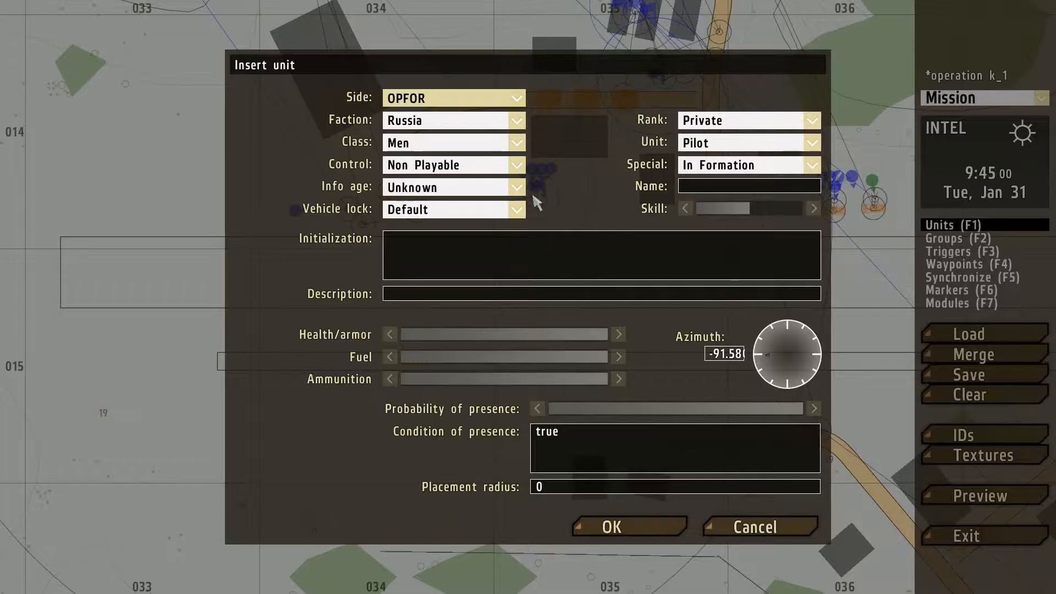
left_click(482, 98)
left_click(462, 108)
left_click(468, 143)
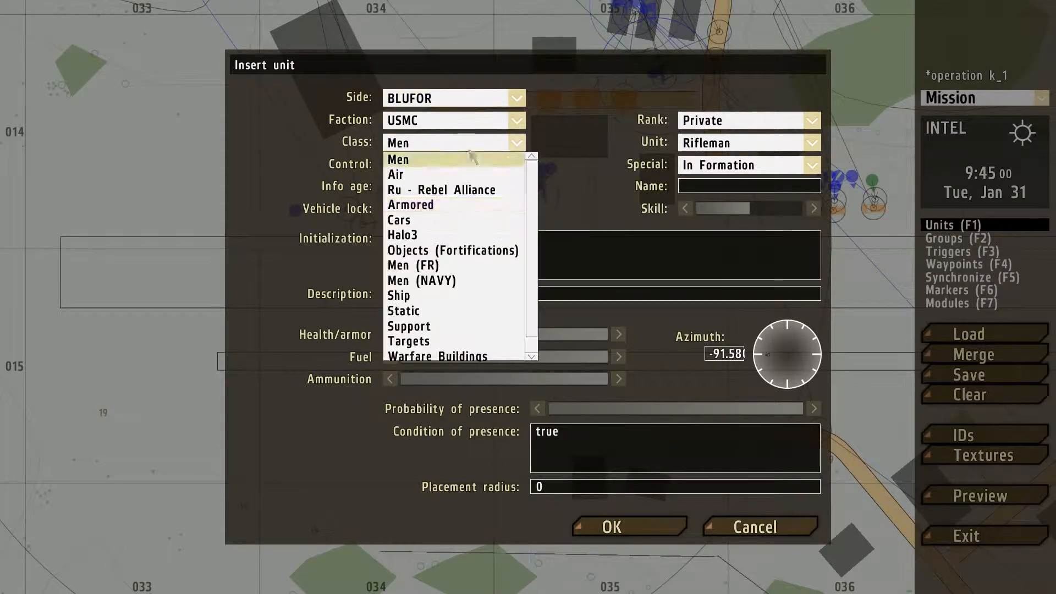
left_click(407, 194)
left_click(733, 146)
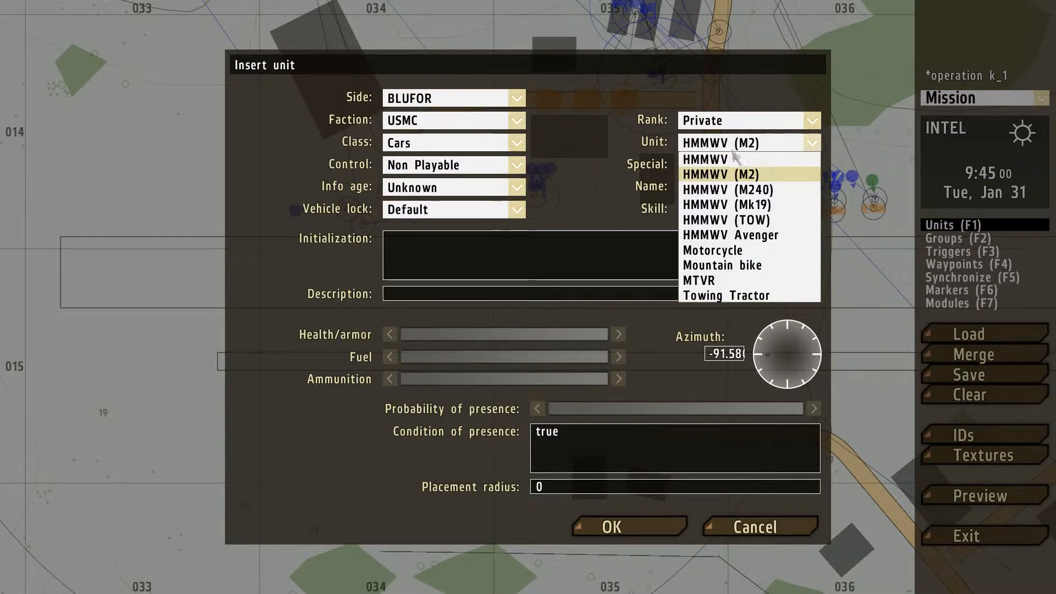
left_click(730, 235)
left_click(643, 528)
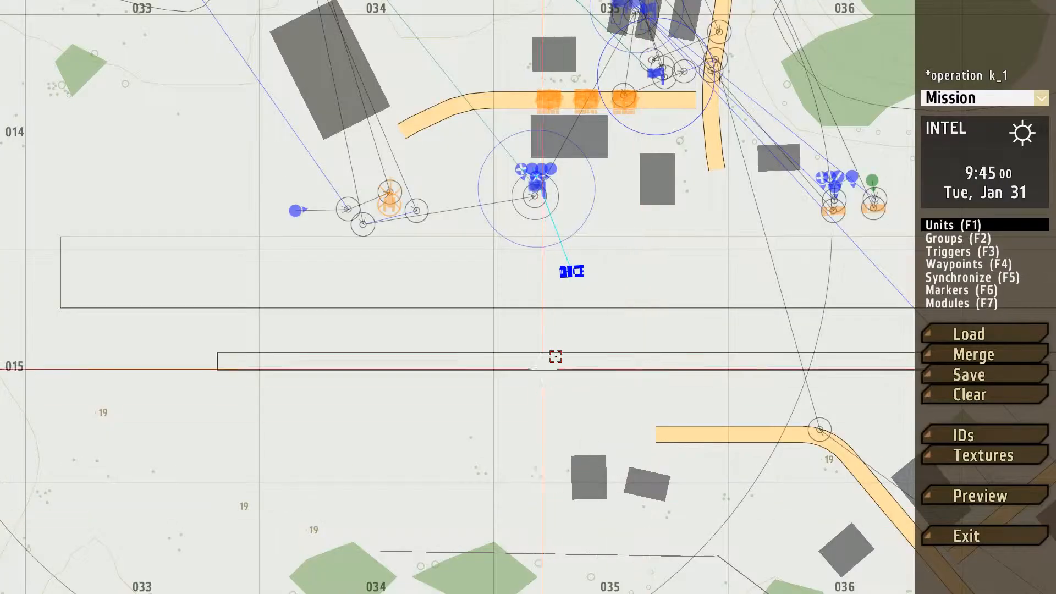
Step: Duplicate the HMMWV Avenger twice along the runway and space the three vehicles evenly in a row
key("F2")
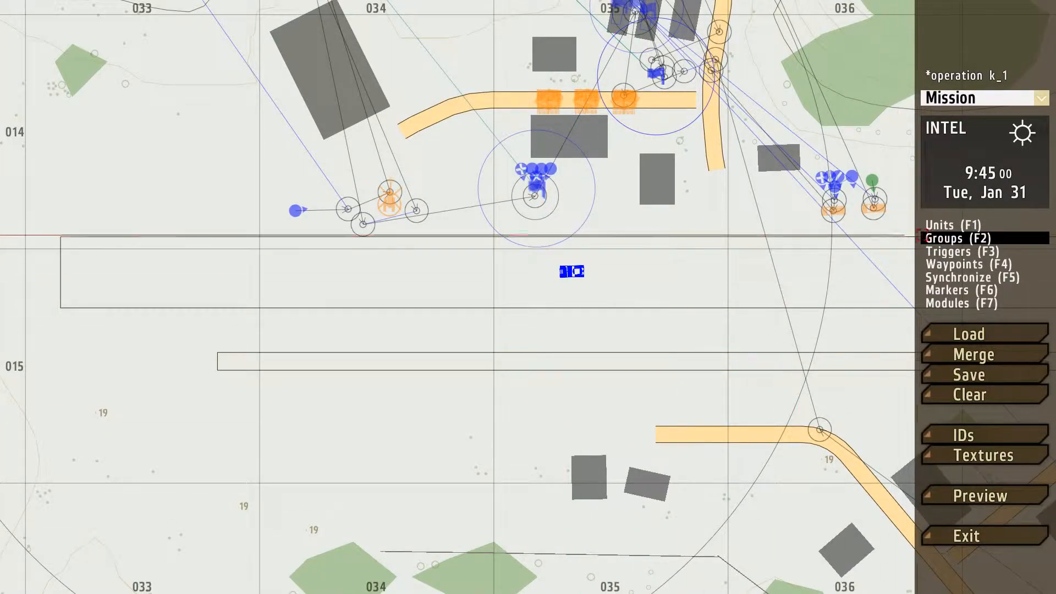
key("F1")
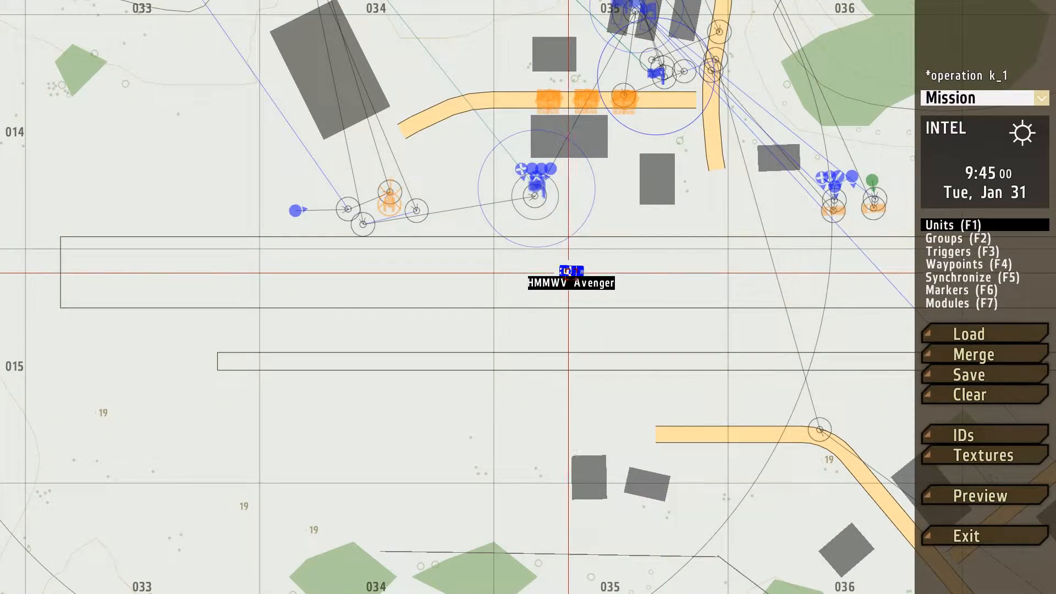
left_click_drag(570, 271, 705, 267)
left_click_drag(587, 270, 595, 268)
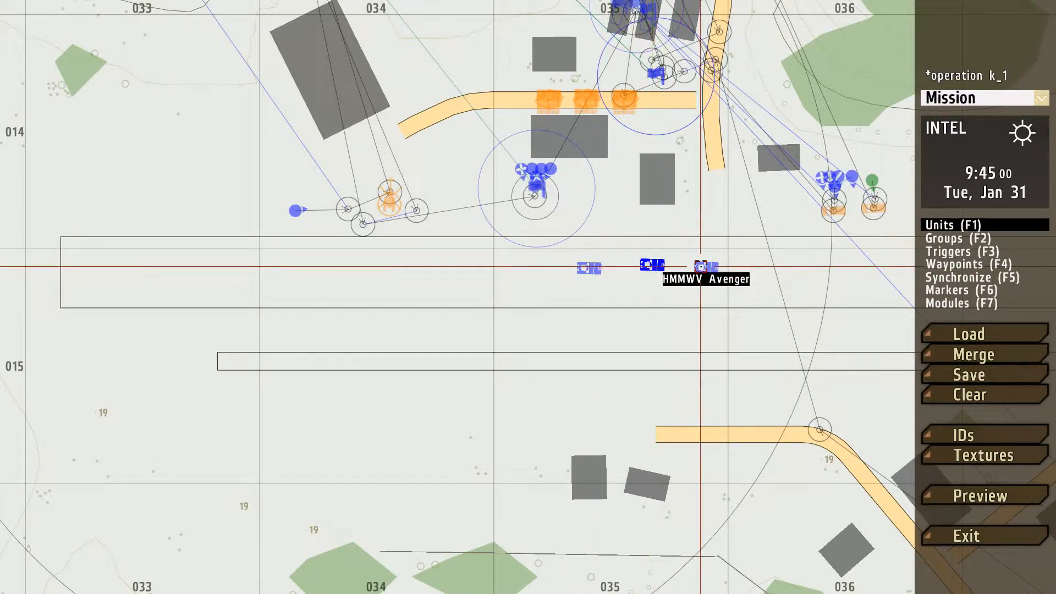
left_click_drag(706, 268, 718, 268)
left_click_drag(590, 269, 579, 270)
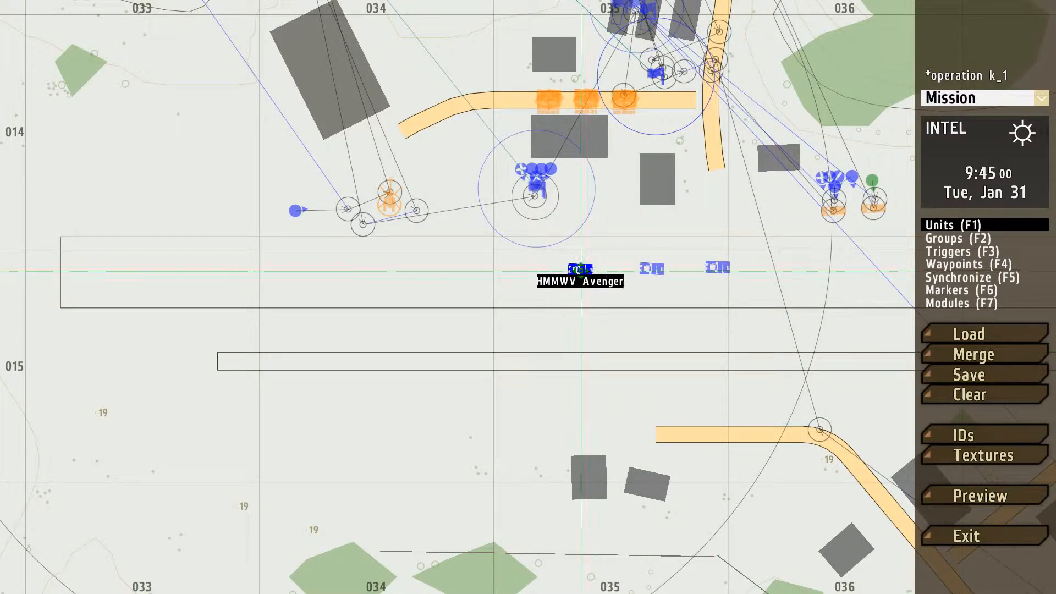
left_click_drag(650, 268, 641, 268)
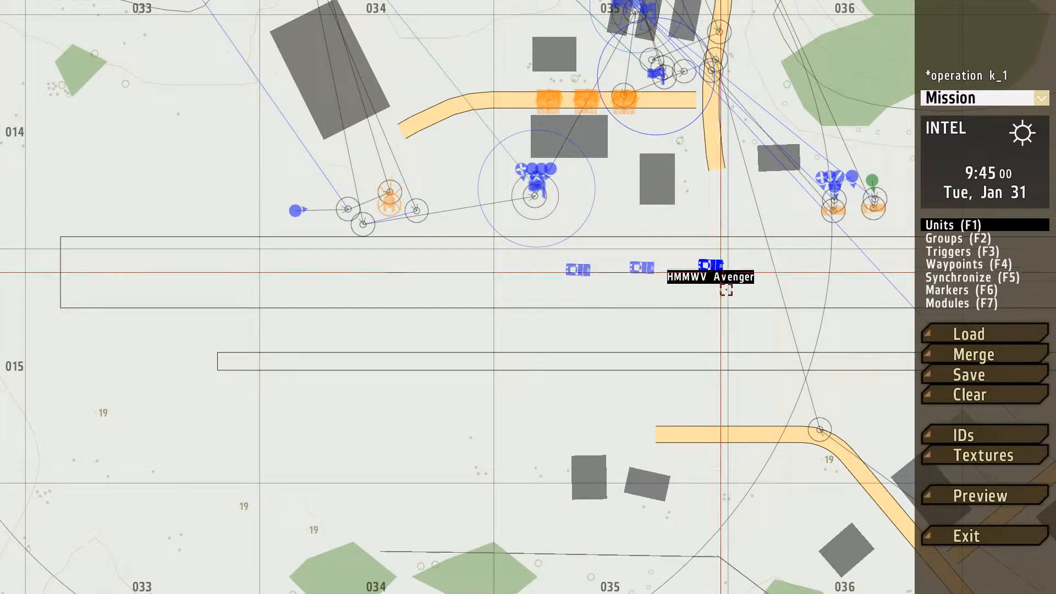
Step: Review the aircraft column east of Kamenyy and its westward routes in relation to the airfield
scroll(718, 268, "down", 10)
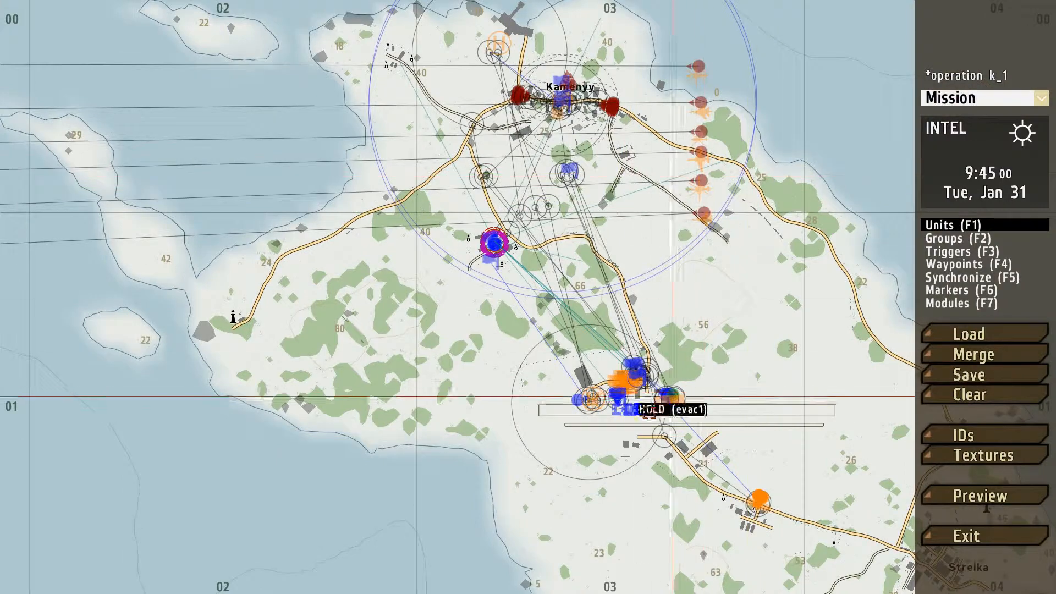
scroll(648, 405, "up", 4)
scroll(682, 280, "down", 3)
right_click_drag(739, 159, 718, 283)
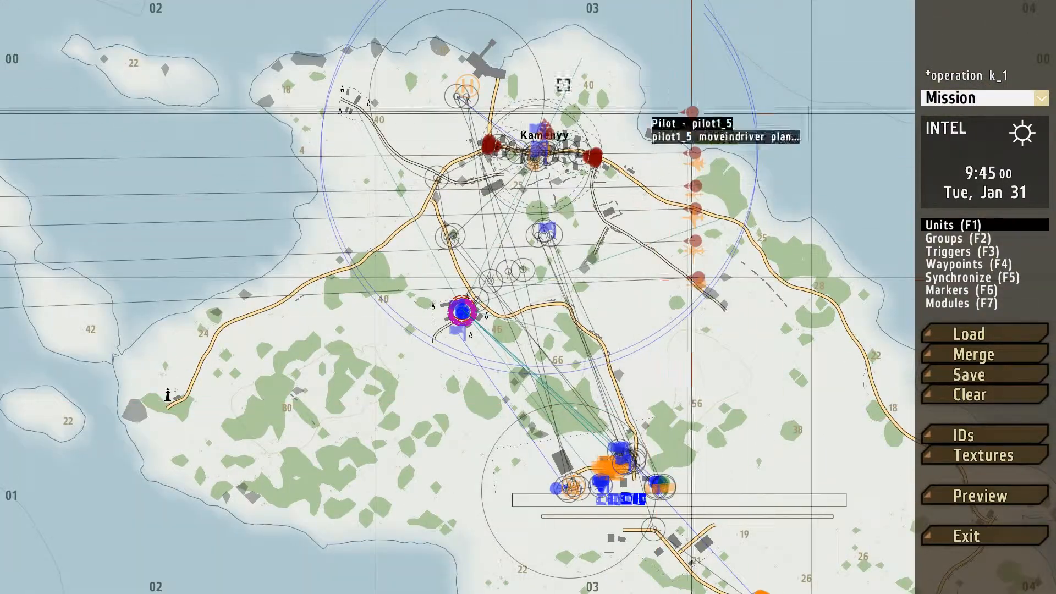
scroll(639, 282, "down", 5)
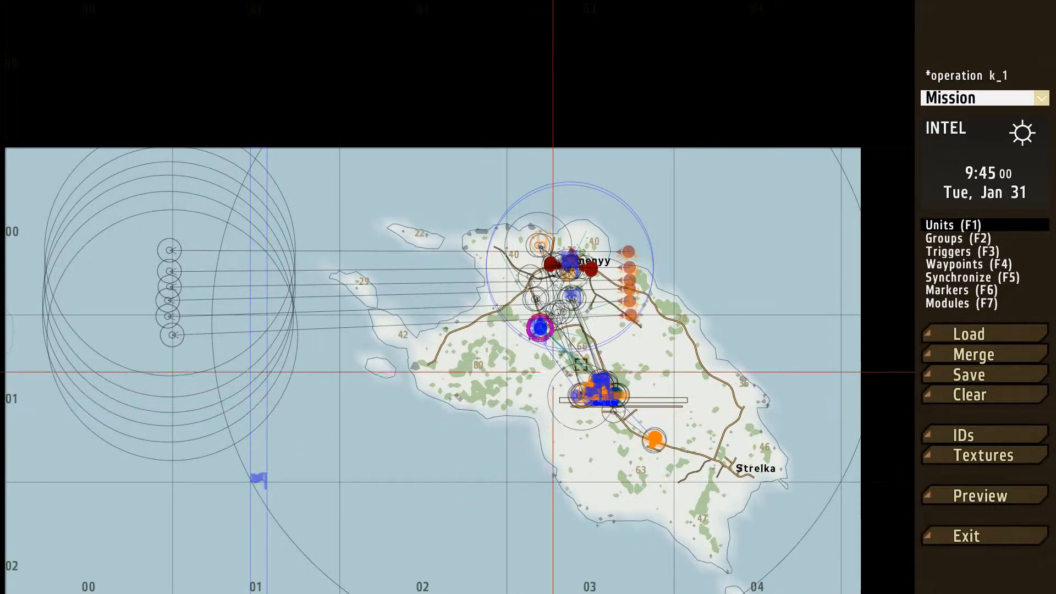
right_click_drag(597, 356, 588, 299)
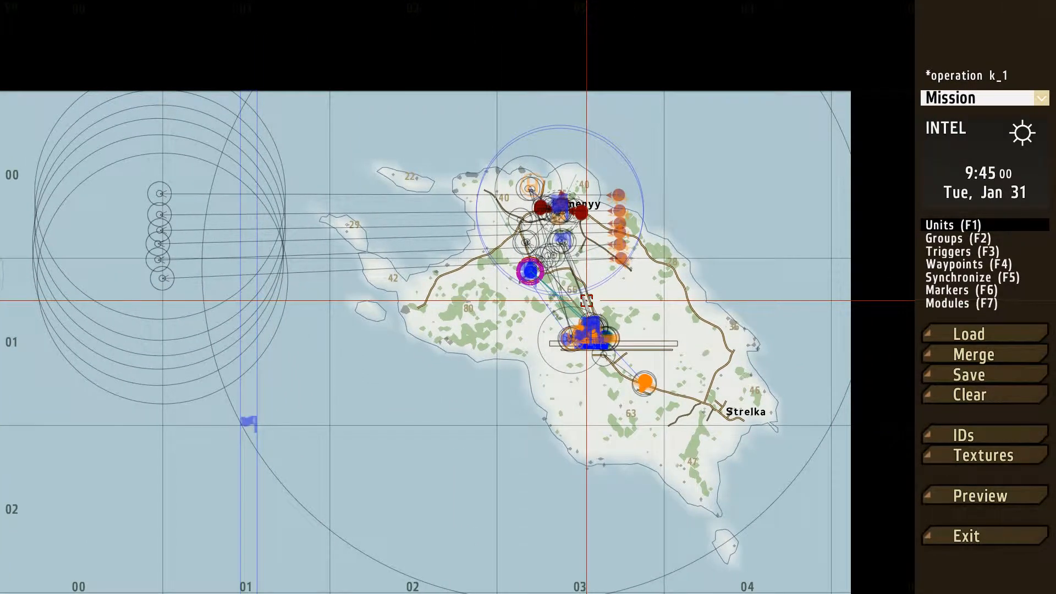
scroll(586, 301, "up", 5)
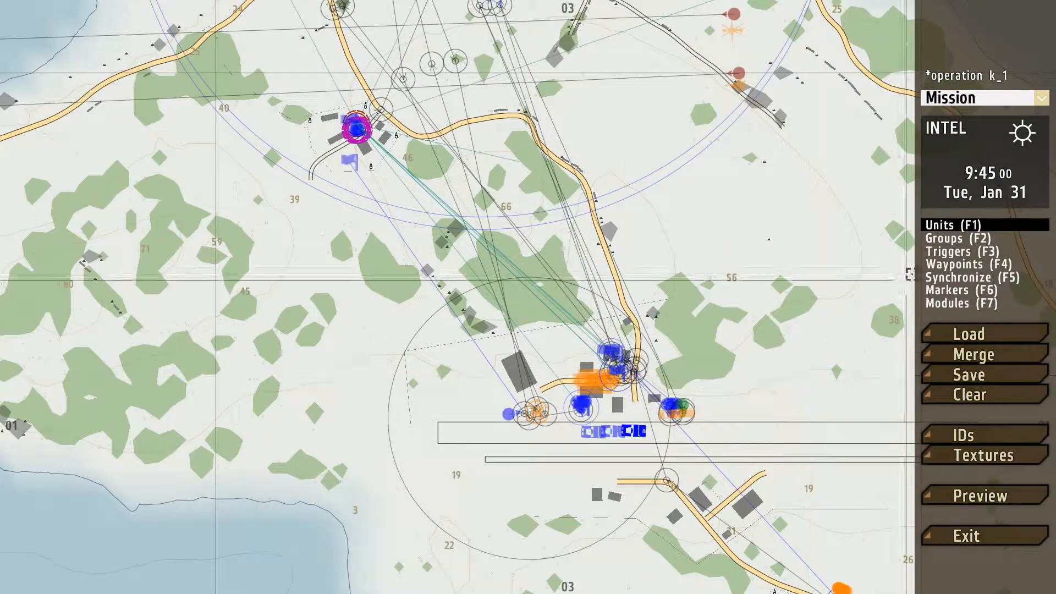
Step: Examine the map markers around Kamenyy and check the names of the Possible Leader markers
key("F6")
scroll(752, 352, "down", 5)
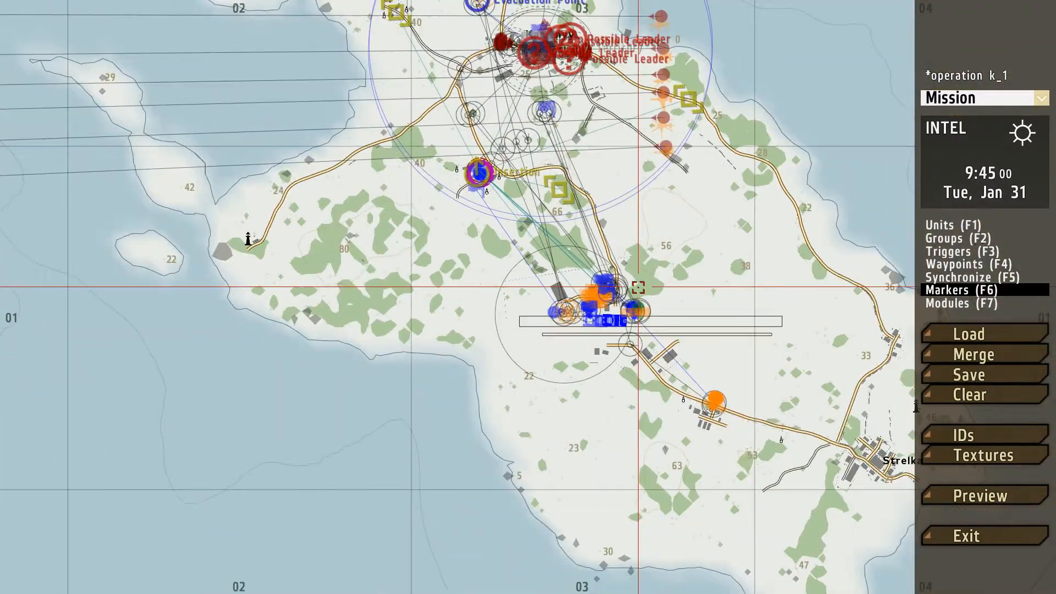
scroll(639, 286, "up", 2)
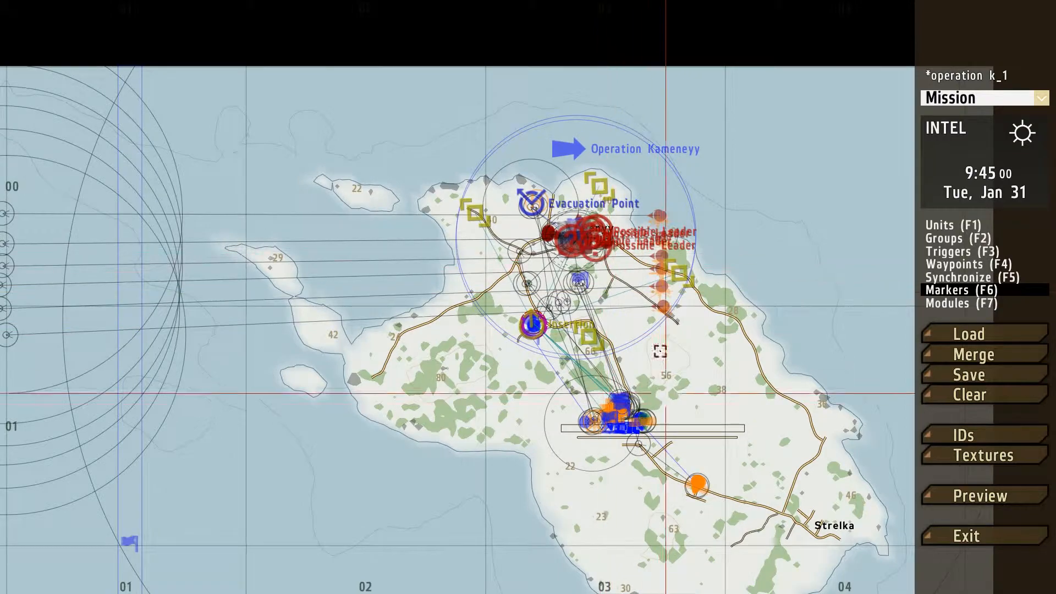
scroll(591, 260, "up", 5)
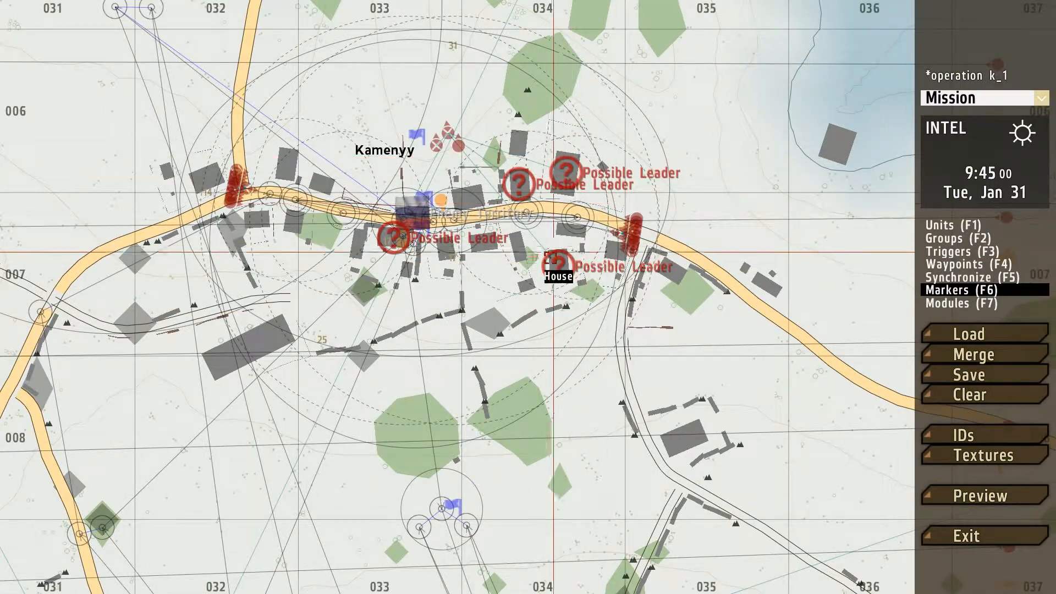
right_click_drag(555, 304, 617, 296)
scroll(555, 304, "up", 4)
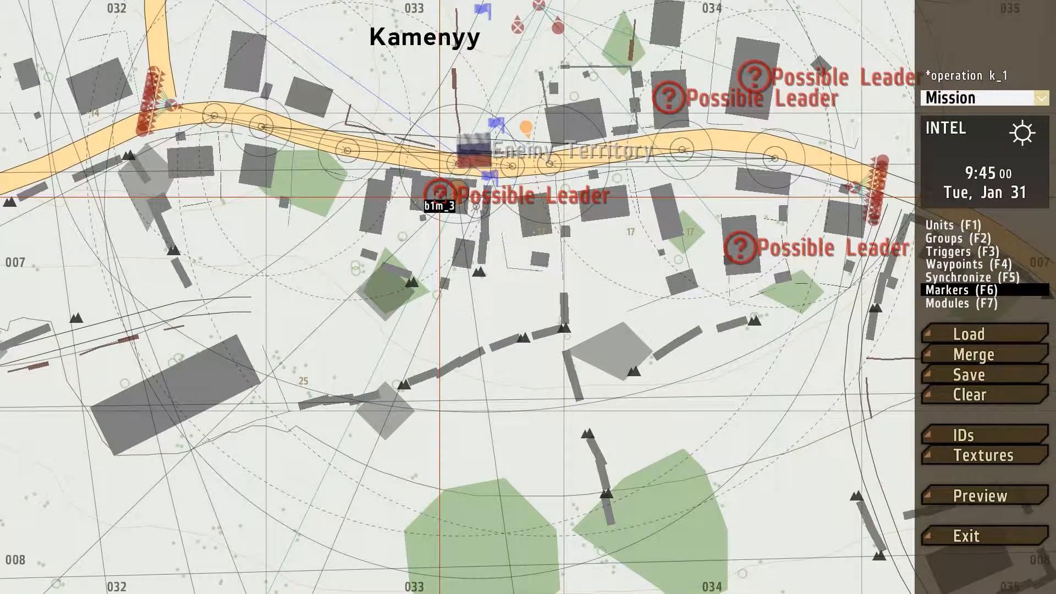
scroll(440, 197, "down", 10)
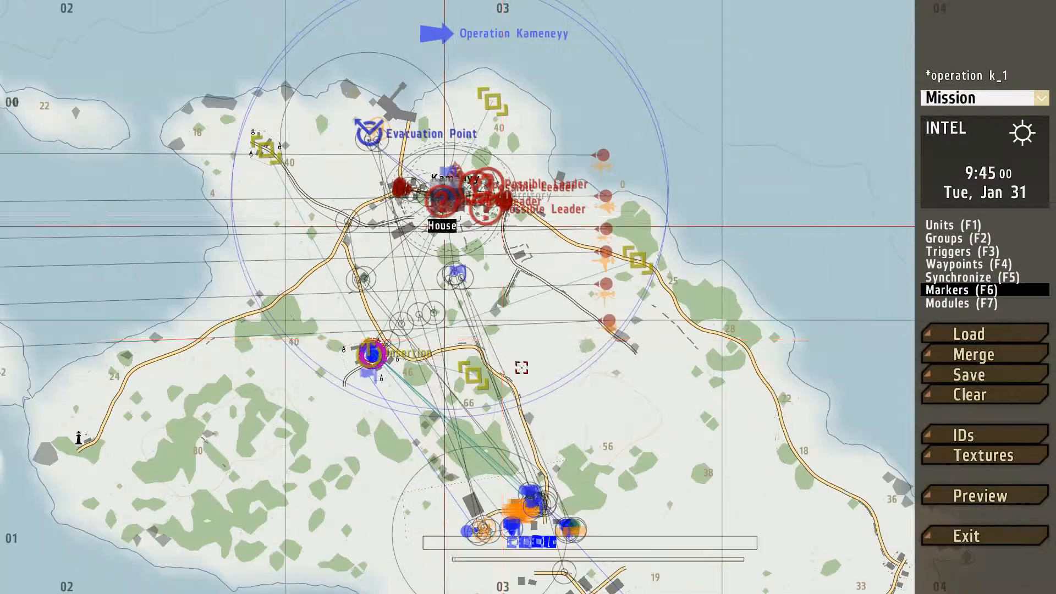
right_click_drag(544, 434, 476, 254)
scroll(469, 282, "up", 11)
scroll(475, 253, "down", 3)
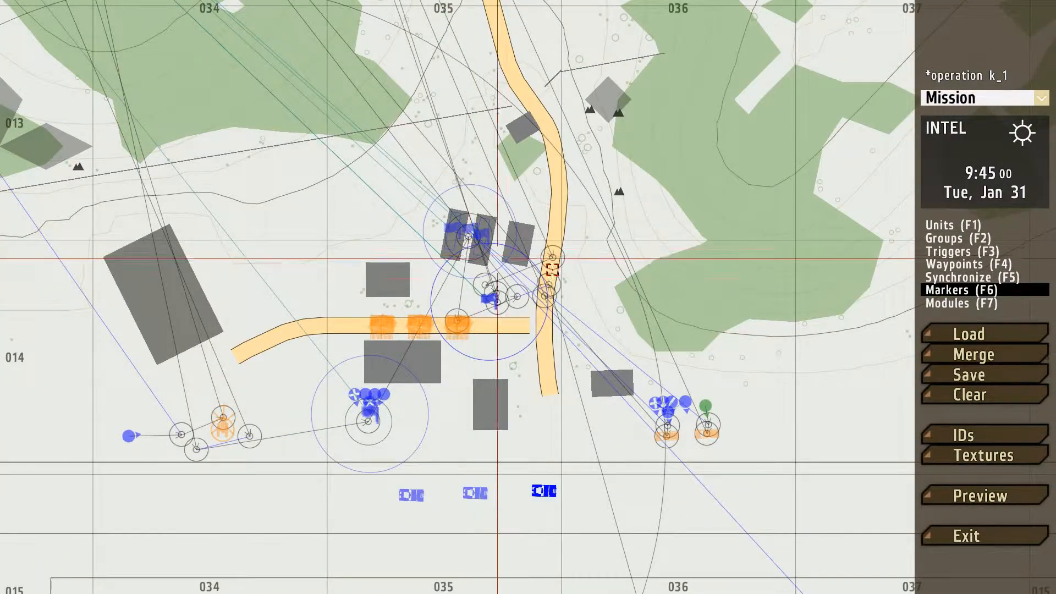
Step: Examine the waypoints at the airfield and around the buildings in Kamenyy
left_click(944, 268)
scroll(575, 266, "down", 8)
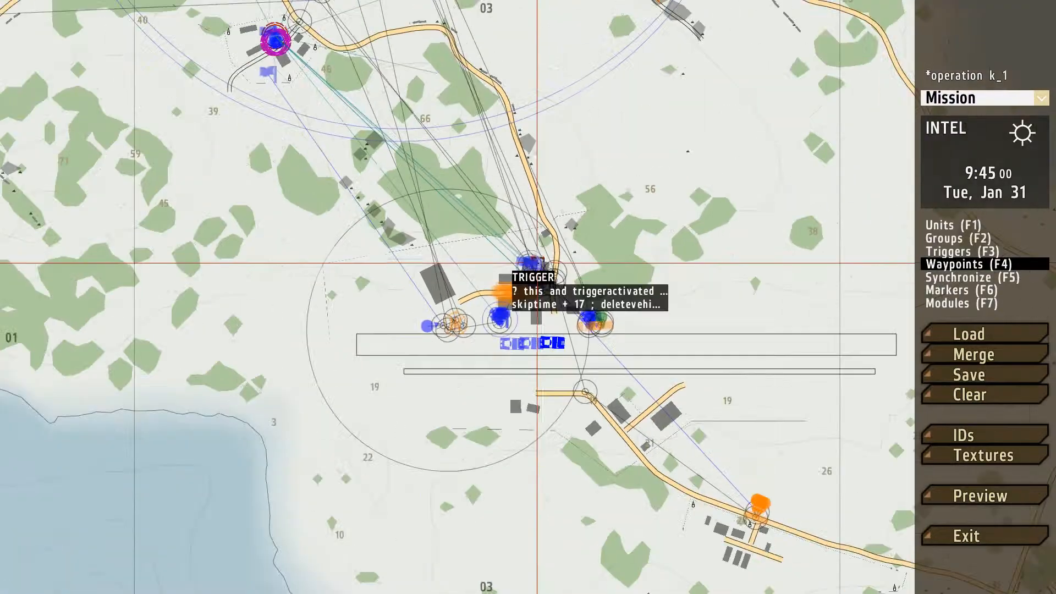
right_click_drag(468, 49, 487, 222)
scroll(487, 223, "up", 4)
scroll(487, 222, "up", 12)
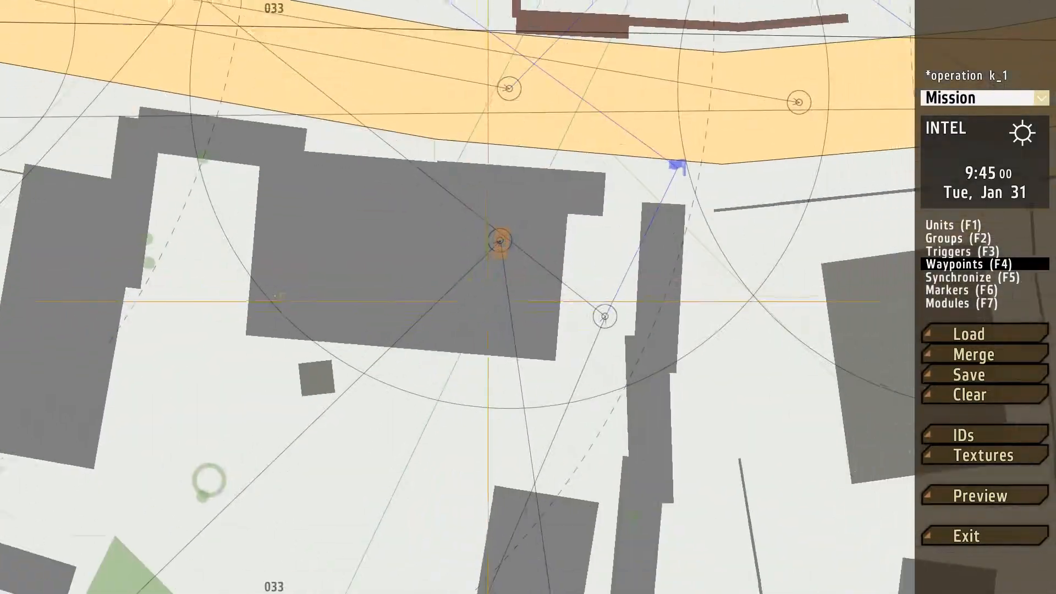
scroll(504, 253, "down", 10)
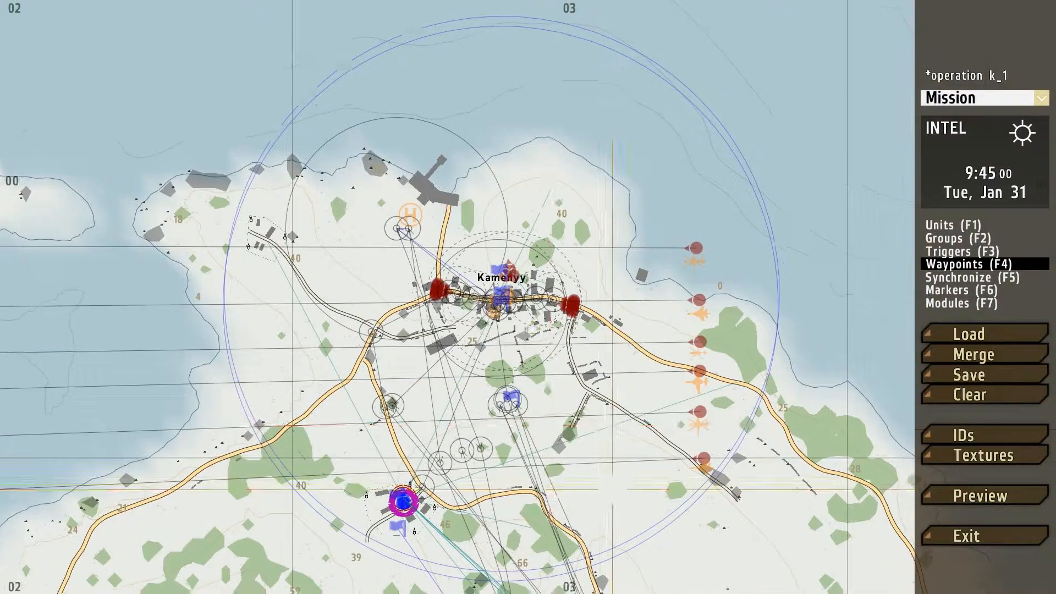
right_click_drag(612, 489, 501, 217)
scroll(503, 368, "up", 8)
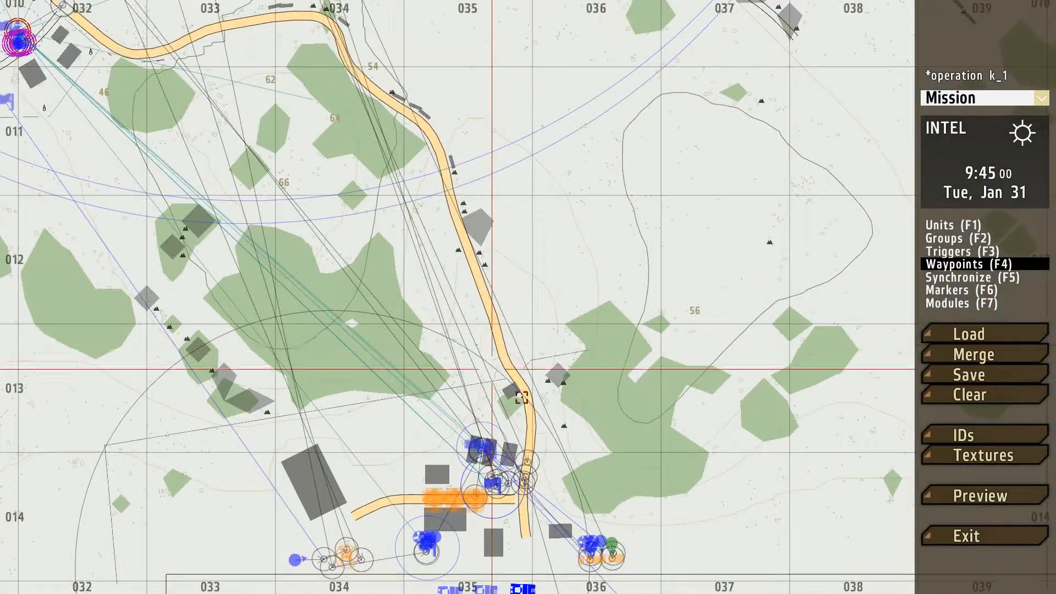
Step: Append "b1m_3" setmarkerpos getpos bomb1 ; to the On Act. code of trigger T3_2 near the airfield
right_click_drag(508, 487, 550, 215)
left_click(958, 251)
scroll(573, 278, "up", 2)
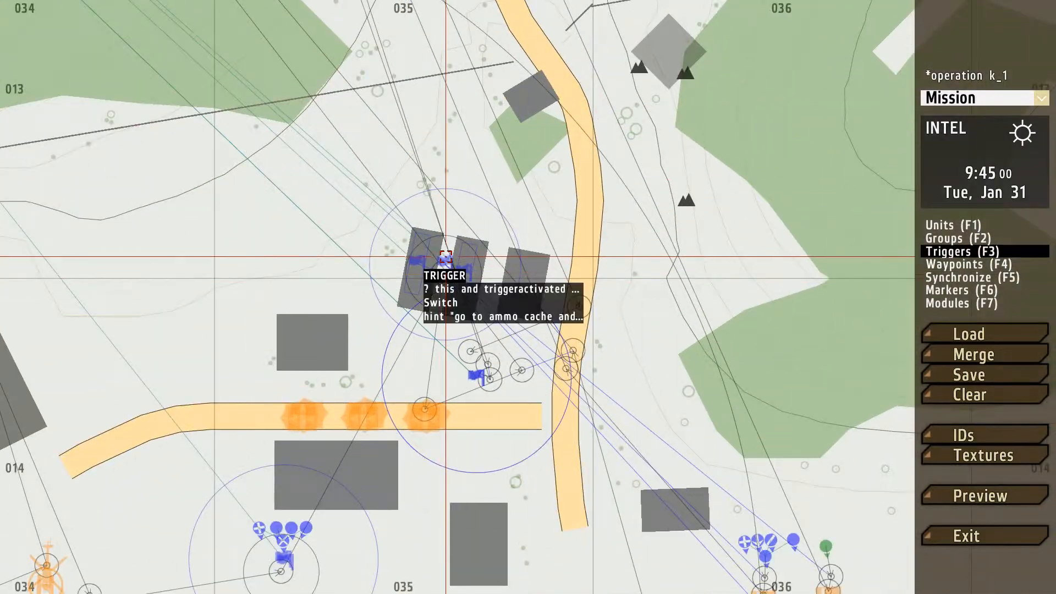
double_click(445, 260)
left_click_drag(701, 453, 726, 464)
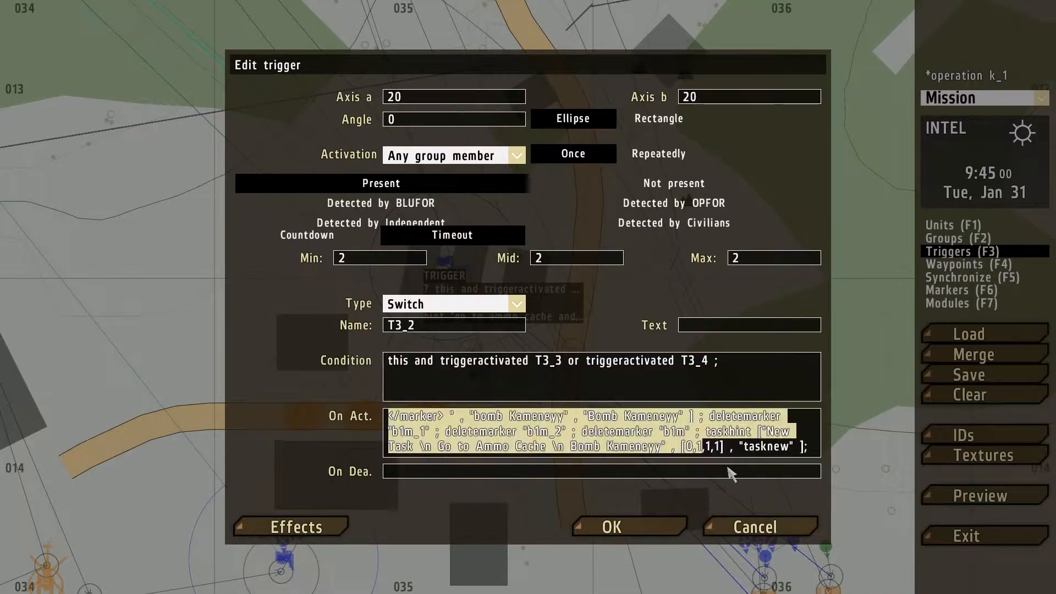
left_click(781, 453)
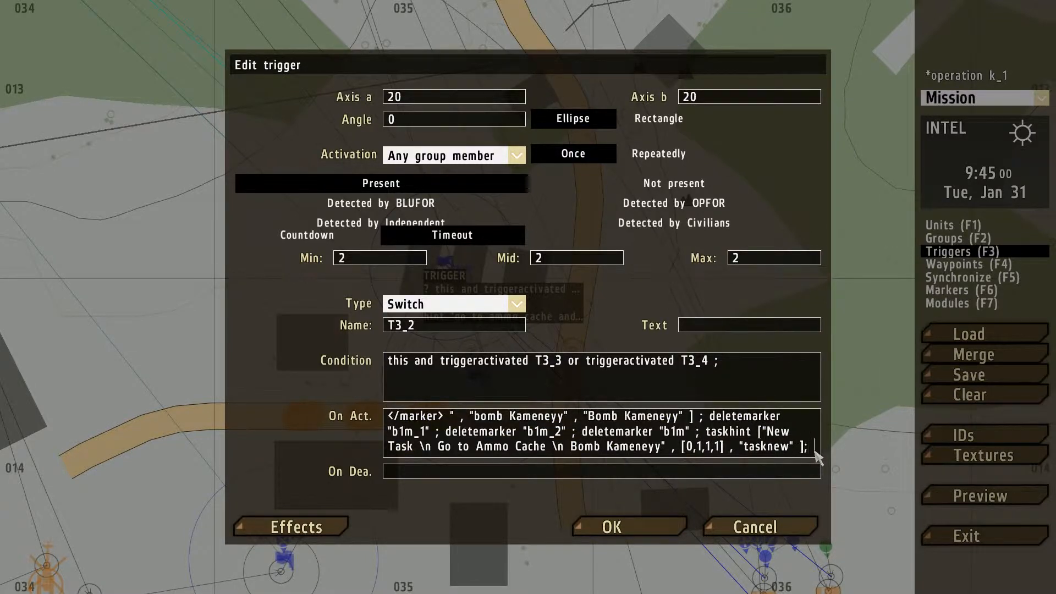
type("\"b1m_3")
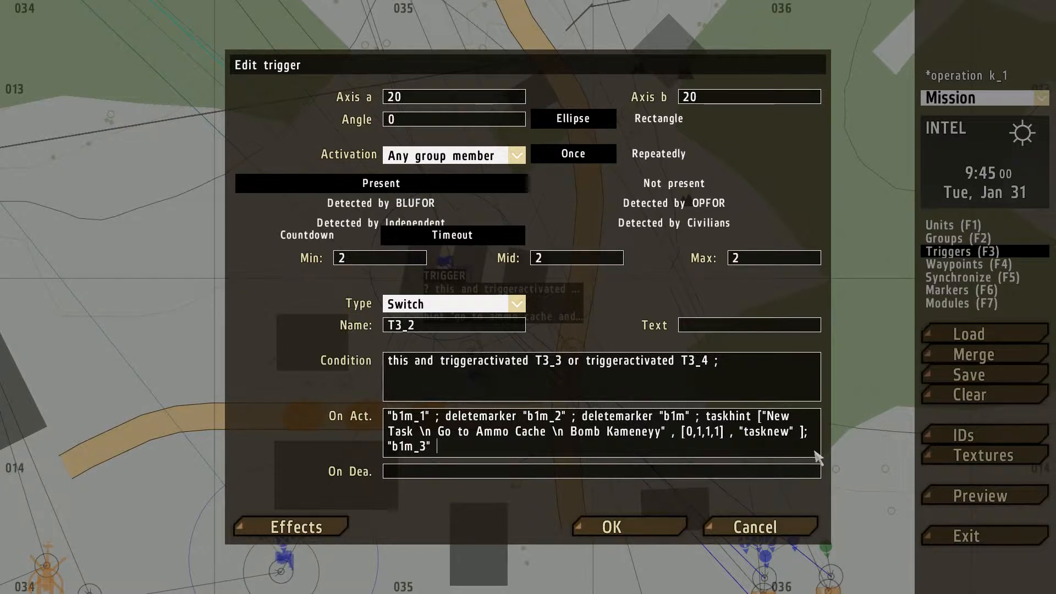
type("\" setmar")
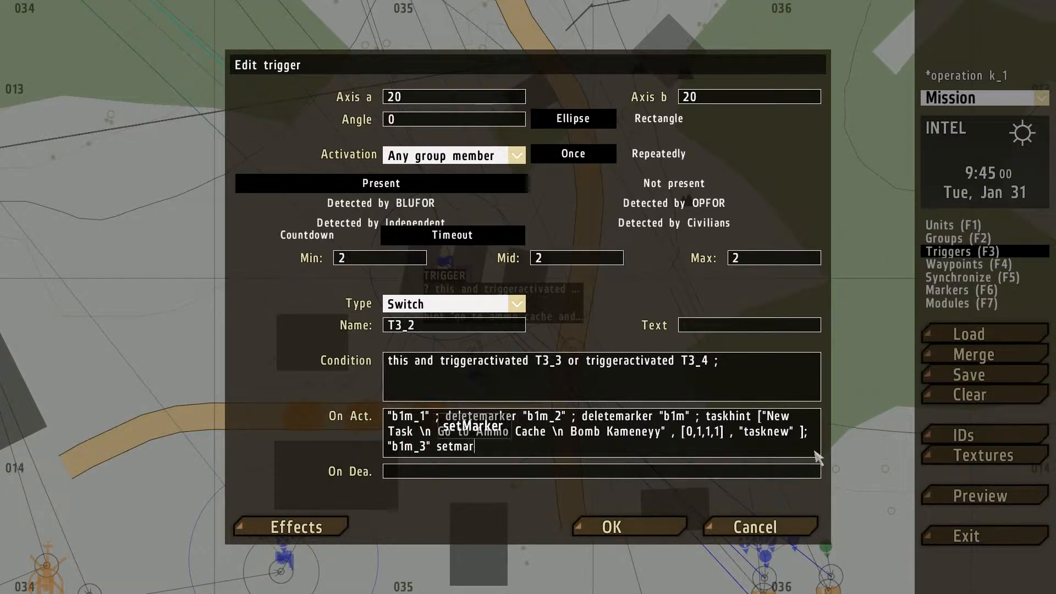
type("kerpos")
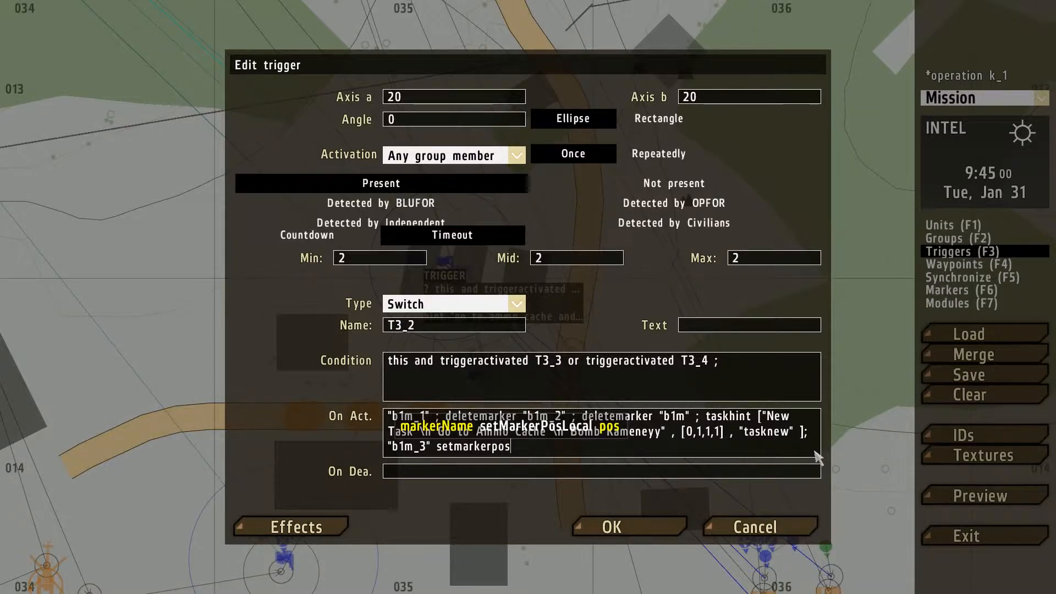
type(" getpos ")
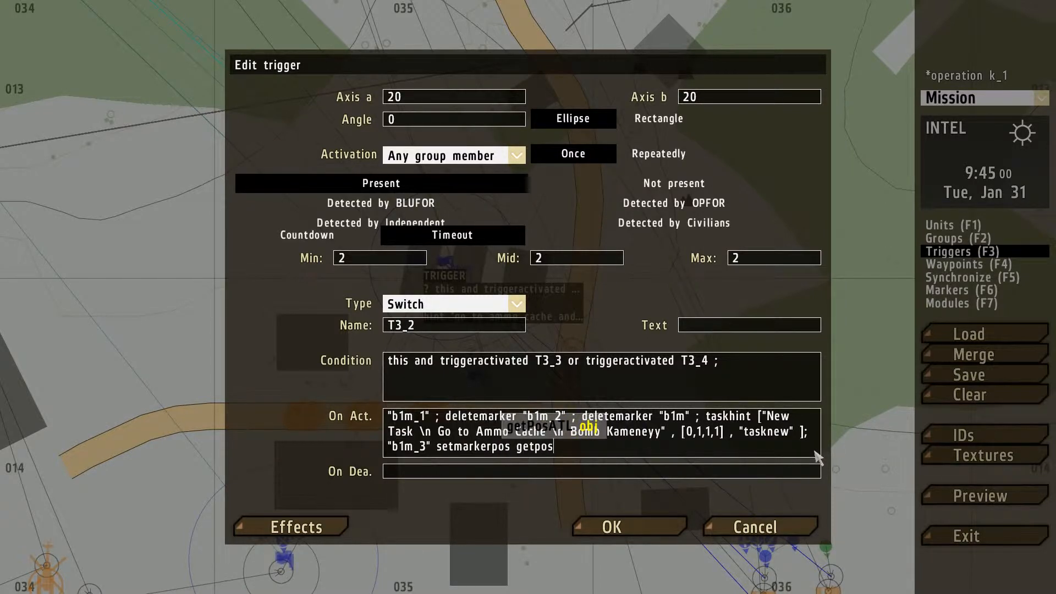
type("bomb1 ;")
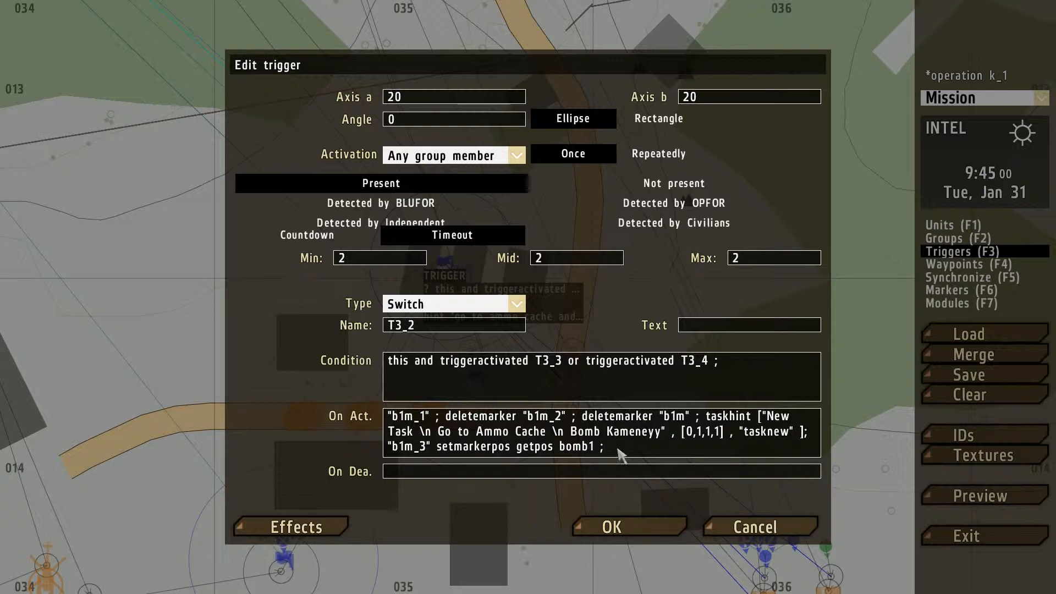
Step: Duplicate the "b1m_3" setmarkerpos command at the end of the On Act. code and change the copy's command to setmarkertype
left_click_drag(617, 450, 387, 448)
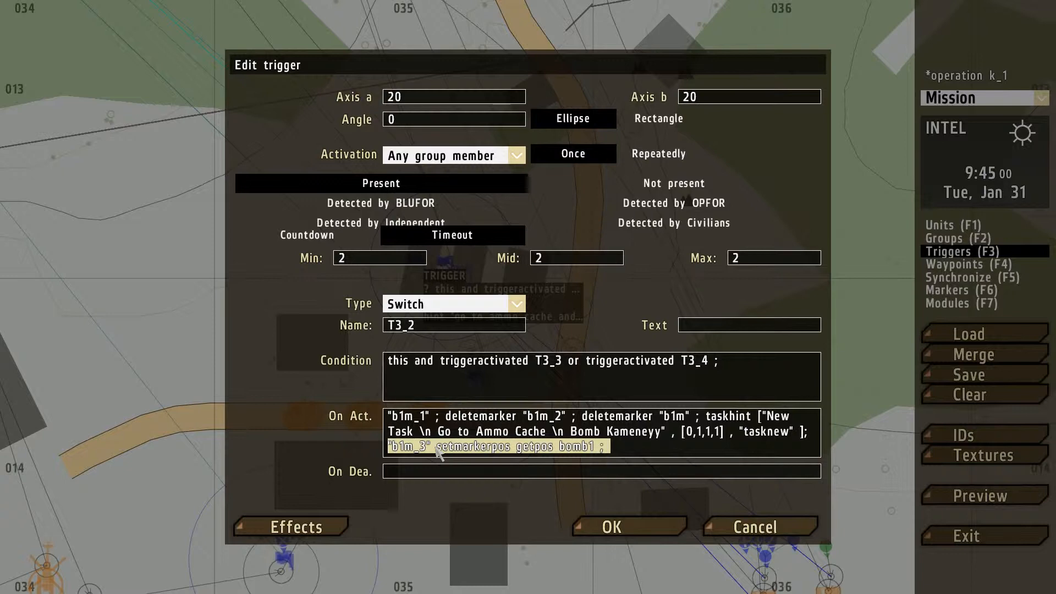
key("ctrl+c")
key("End")
key("ctrl+v")
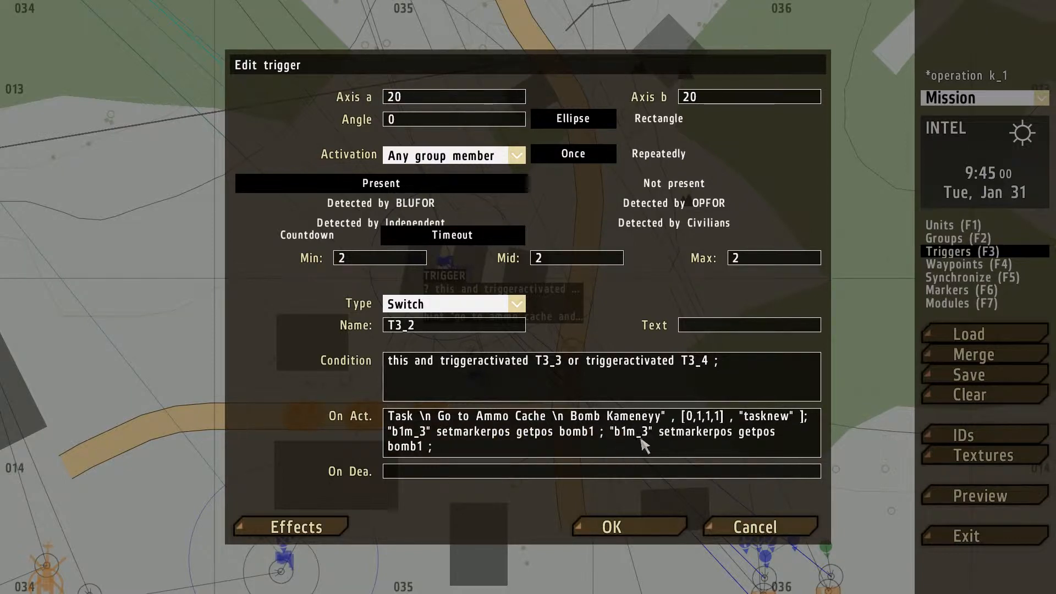
left_click(733, 432)
key("BackSpace")
key("BackSpace")
key("BackSpace")
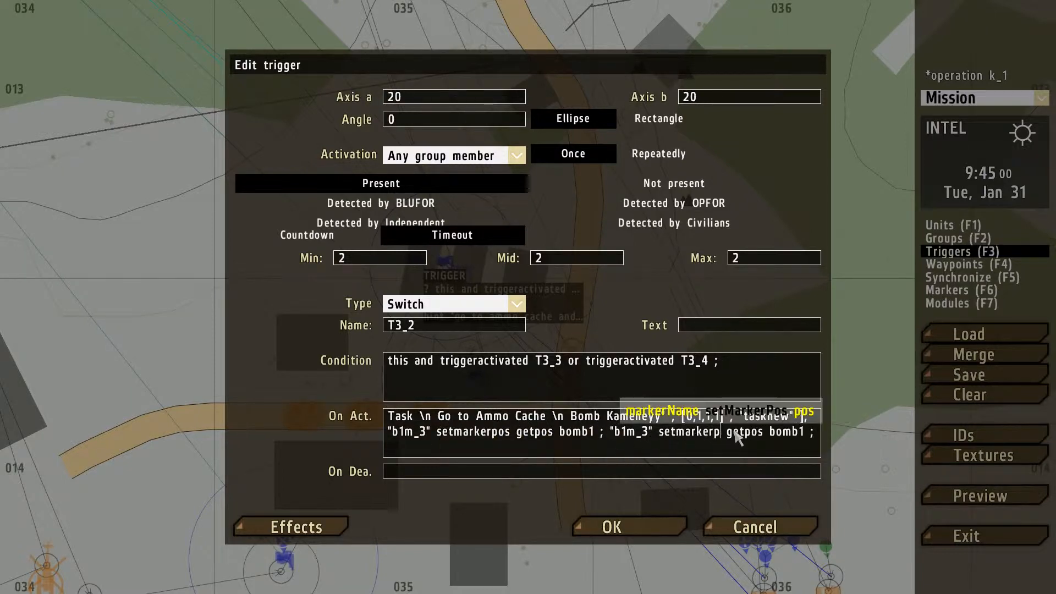
type("type")
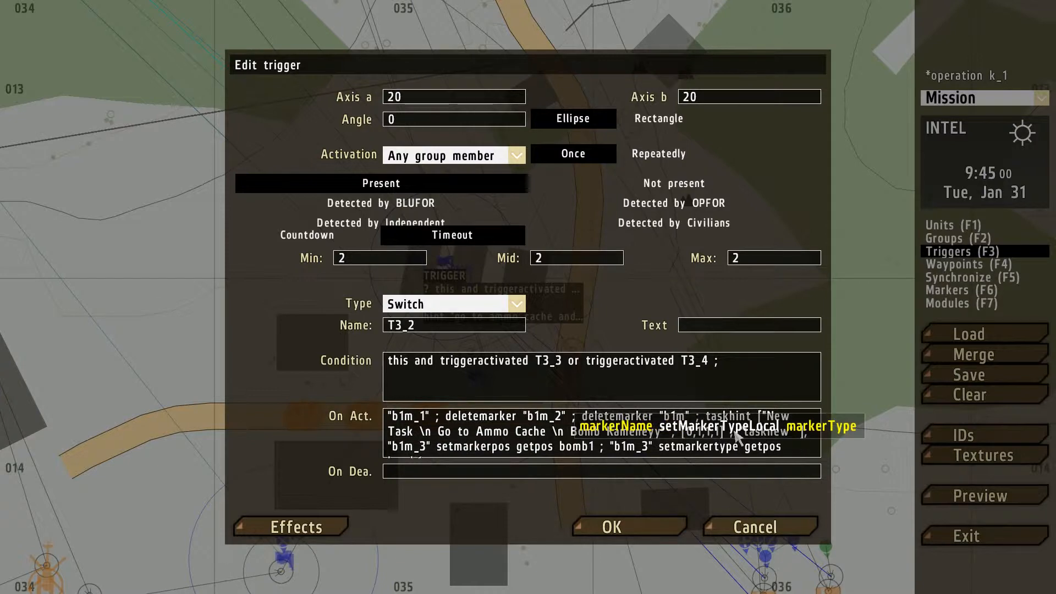
Step: Remove getpos from the setmarkertype command and start a quoted marker type in its place
left_click(786, 446)
key("BackSpace")
key("BackSpace")
key("BackSpace")
key("BackSpace")
key("BackSpace")
key("BackSpace")
key("BackSpace")
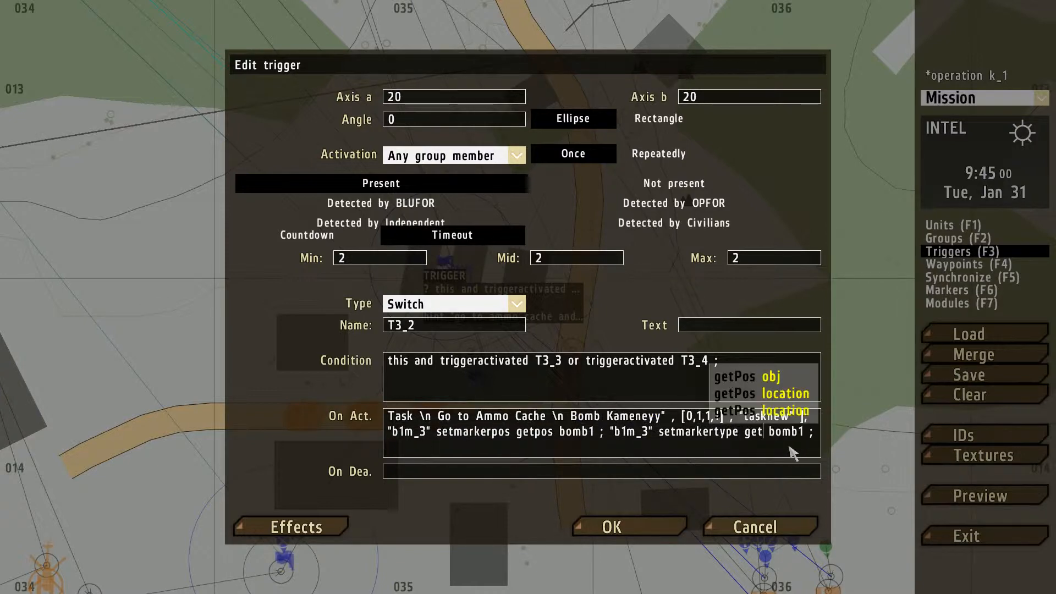
type("\"")
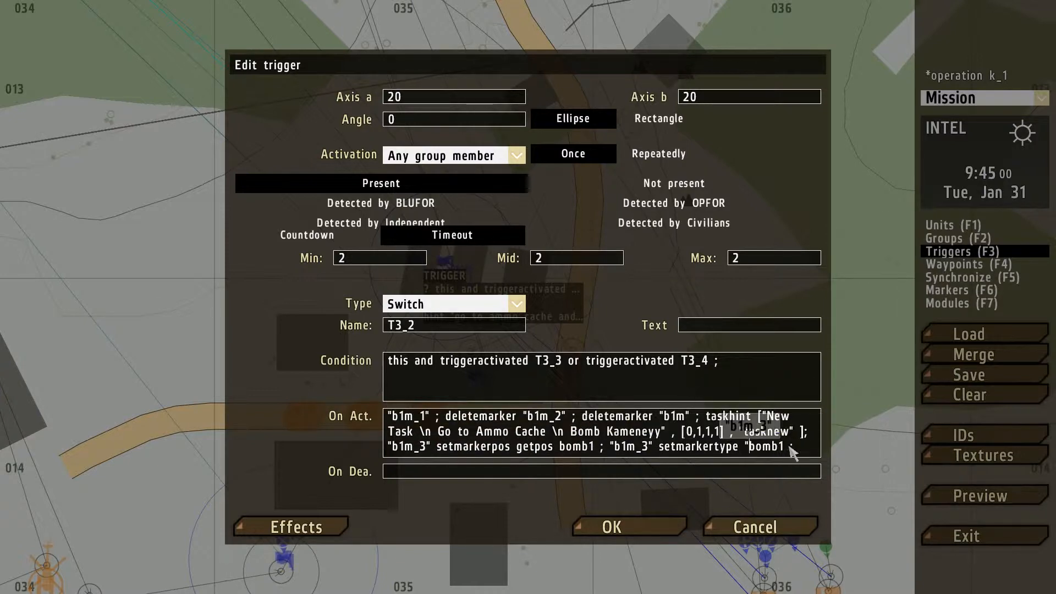
Step: Set the marker type of b1m_3 to "warning" in the activation code of trigger T3_2
key("BackSpace")
key("BackSpace")
key("BackSpace")
type("warning")
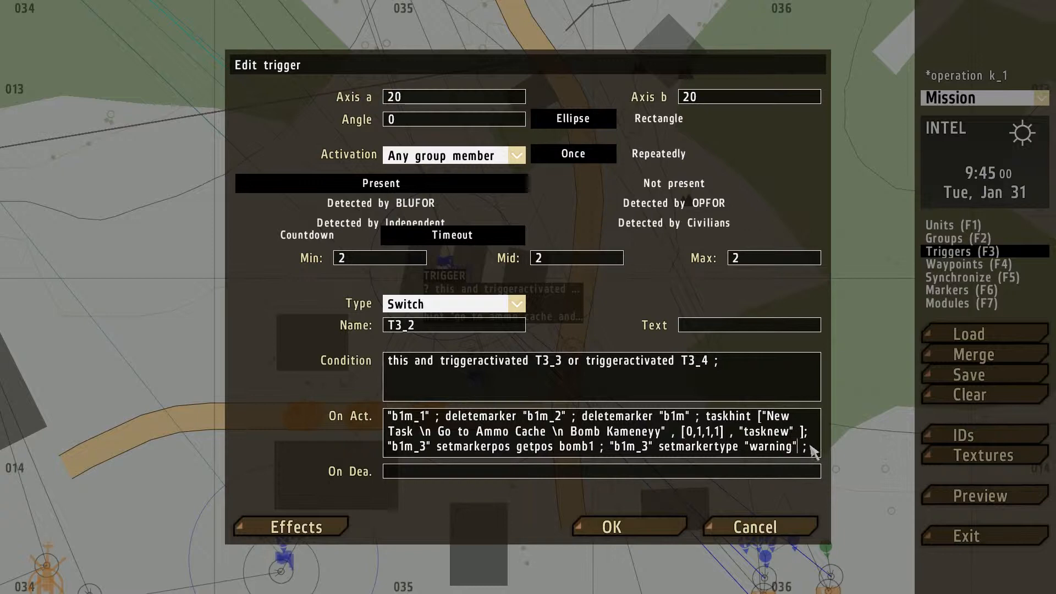
Step: Duplicate the b1m_3 setmarkertype statement at the end of the trigger's activation code
left_click_drag(810, 448, 617, 449)
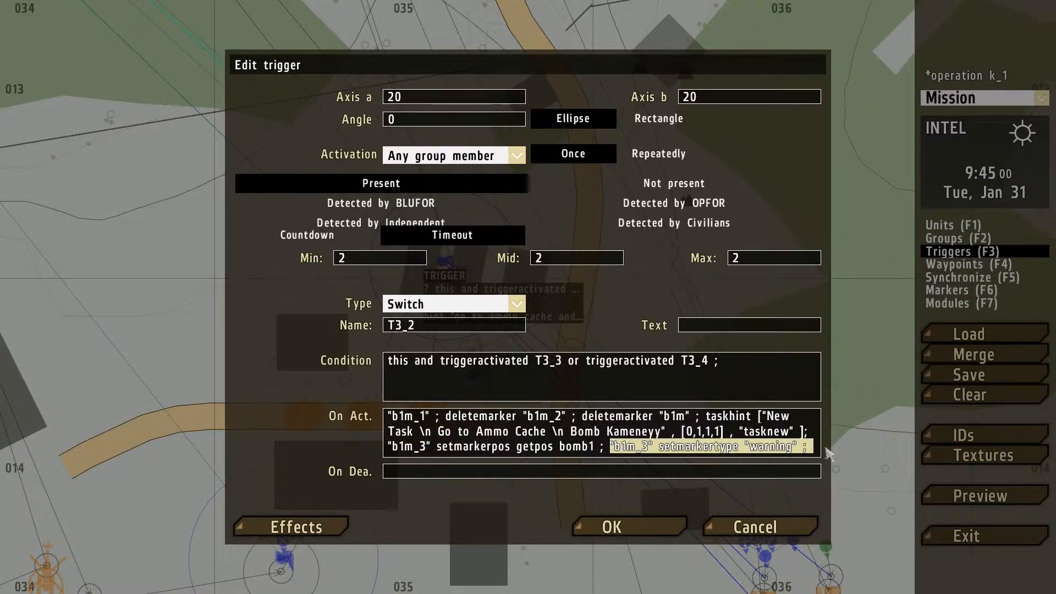
key("ctrl+c")
key("End")
key("ctrl+v")
Step: Rewrite the duplicated b1m_3 statement as setmarkercolor with the value "colororange"
left_click(517, 450)
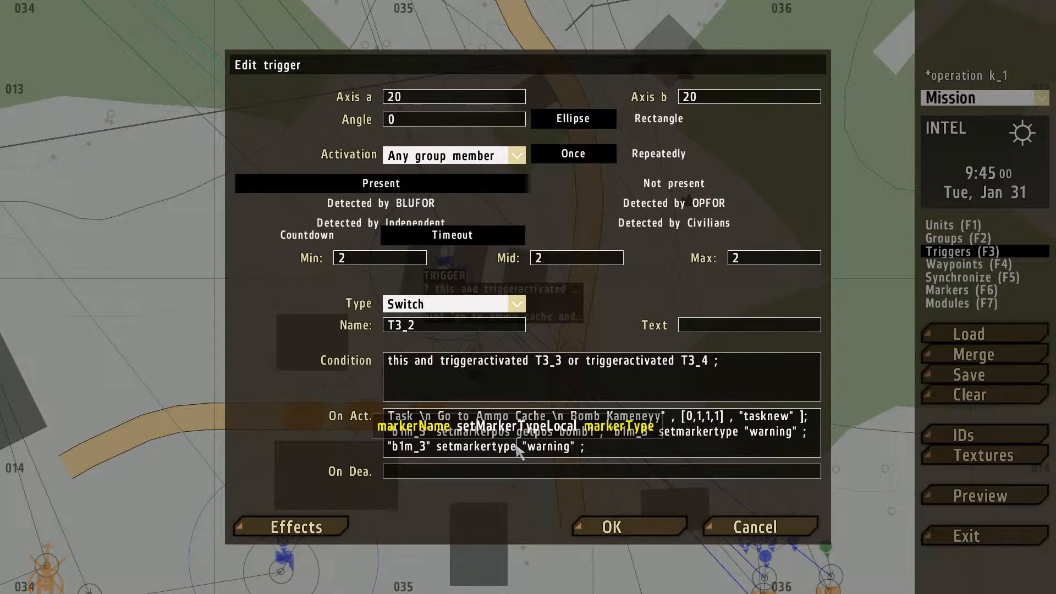
key("BackSpace")
key("BackSpace")
key("BackSpace")
key("BackSpace")
key("BackSpace")
type("rcolor")
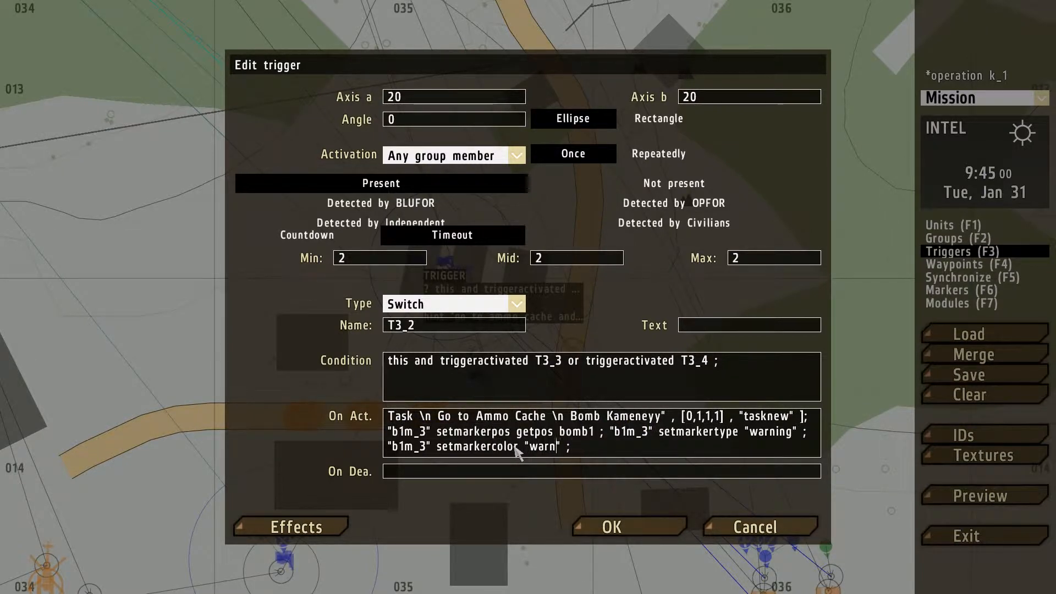
key("BackSpace")
key("BackSpace")
key("BackSpace")
key("BackSpace")
type("co")
Step: Duplicate the b1m_3 setmarkercolor statement at the end of the activation code, without stray characters
left_click_drag(612, 448, 389, 456)
left_click(620, 449)
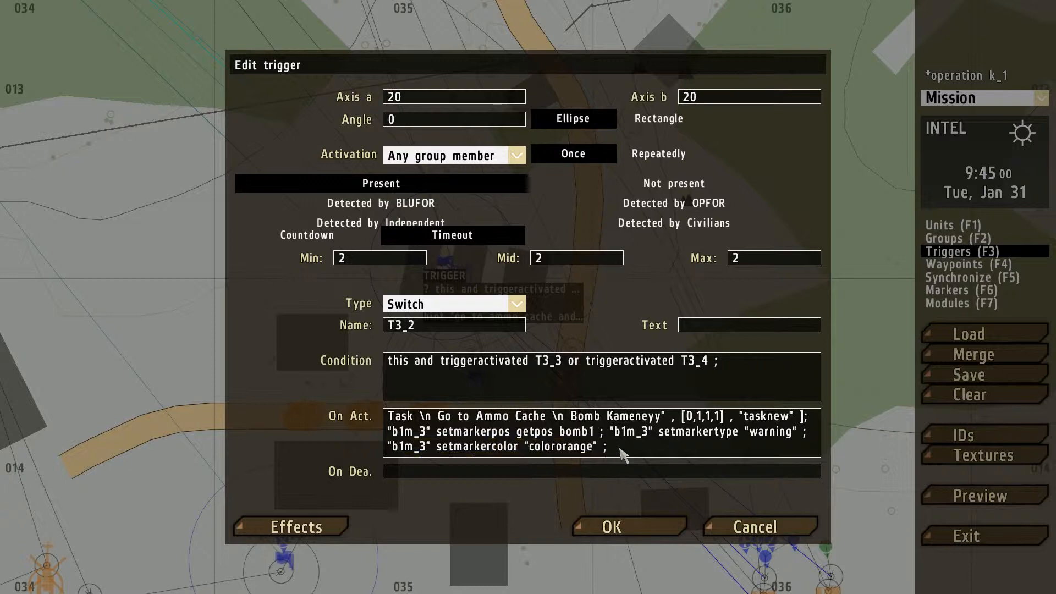
type("v")
key("ctrl+v")
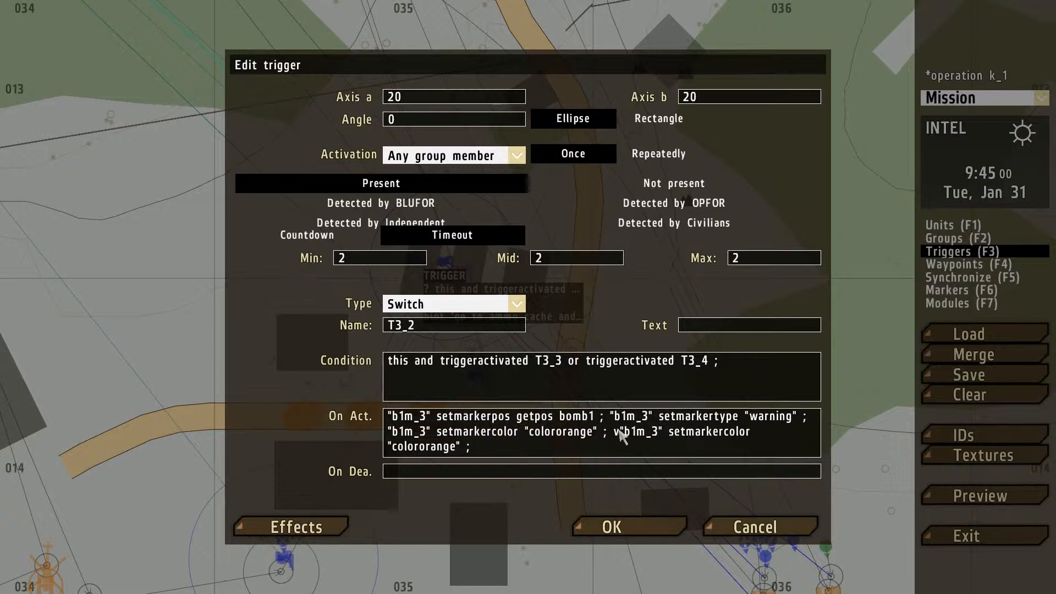
key("BackSpace")
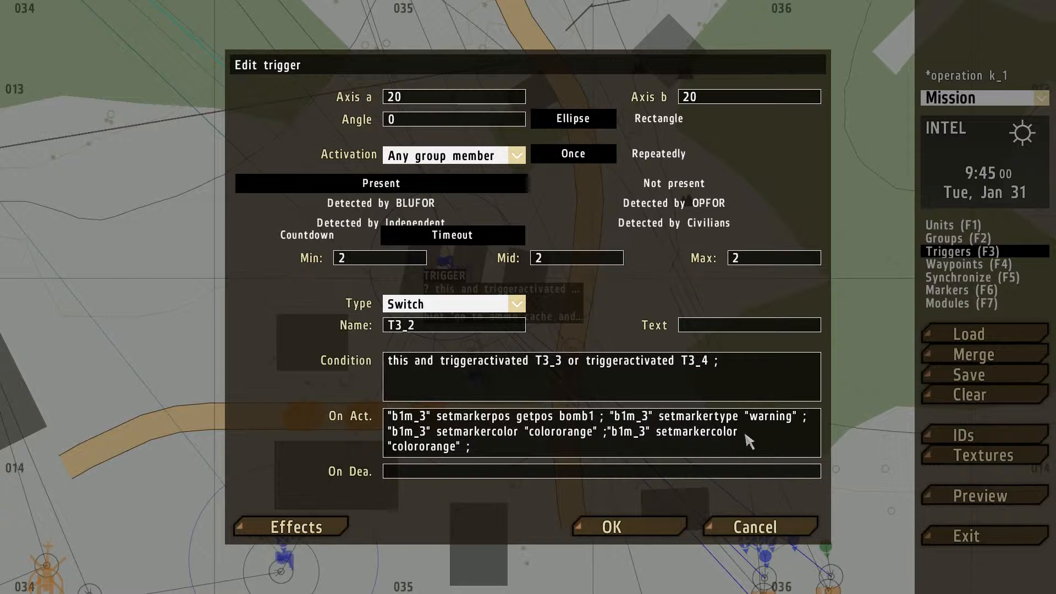
Step: Change the command in the second setmarkercolor statement to setmarkertext
key("BackSpace")
key("BackSpace")
key("BackSpace")
key("BackSpace")
key("BackSpace")
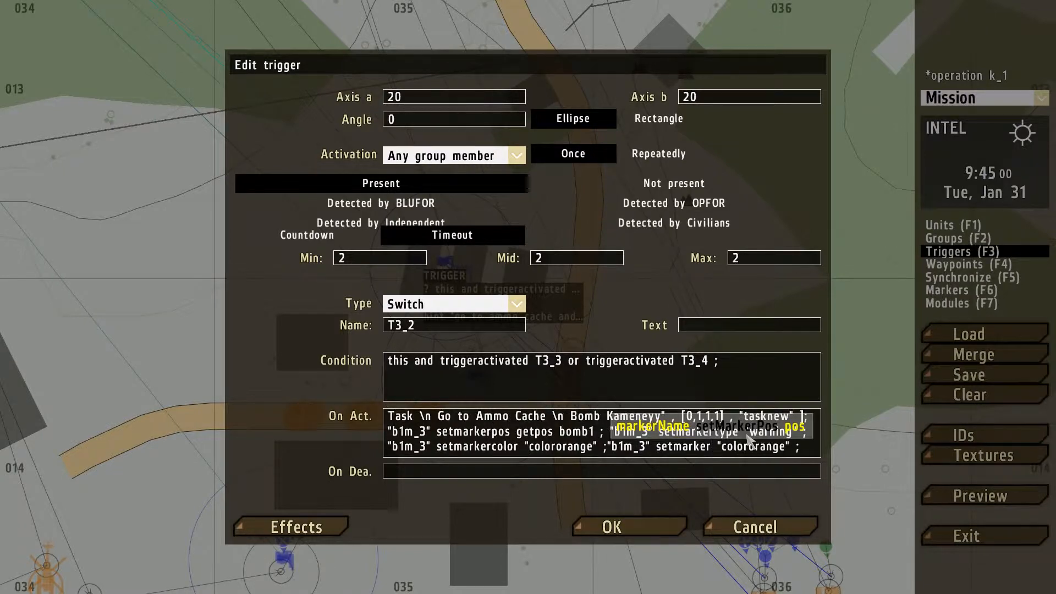
type("text")
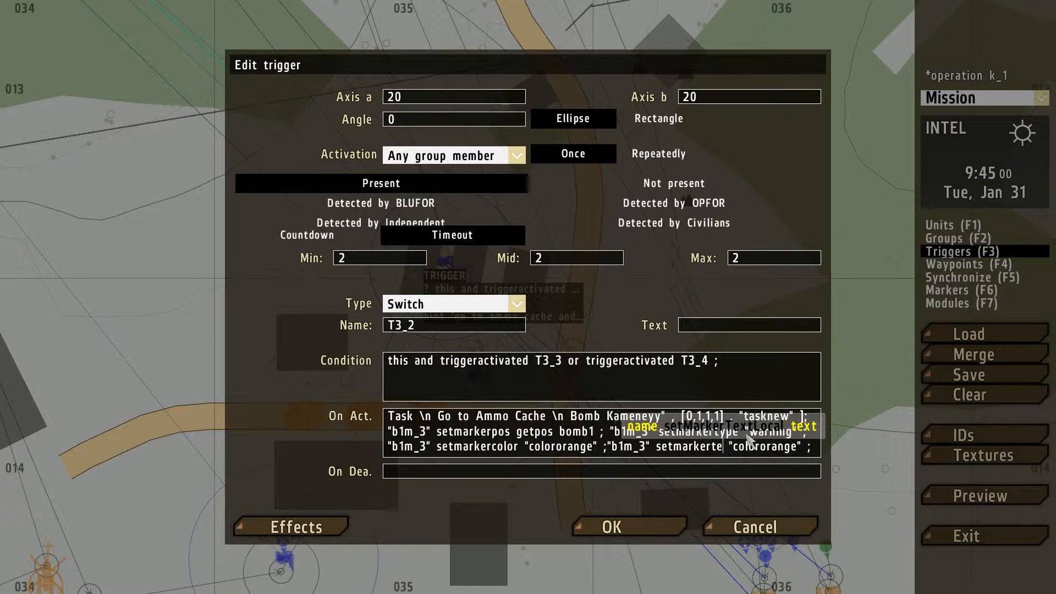
Step: Replace the setmarkertext value for b1m_3 with "Plant Bomb Here"
left_click(812, 448)
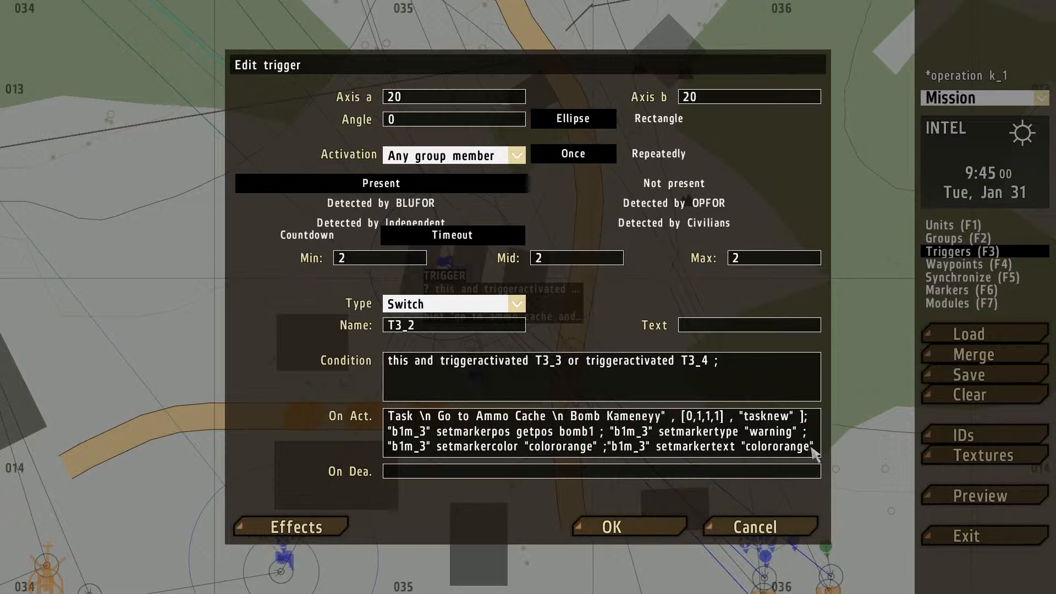
key("BackSpace")
key("BackSpace")
key("BackSpace")
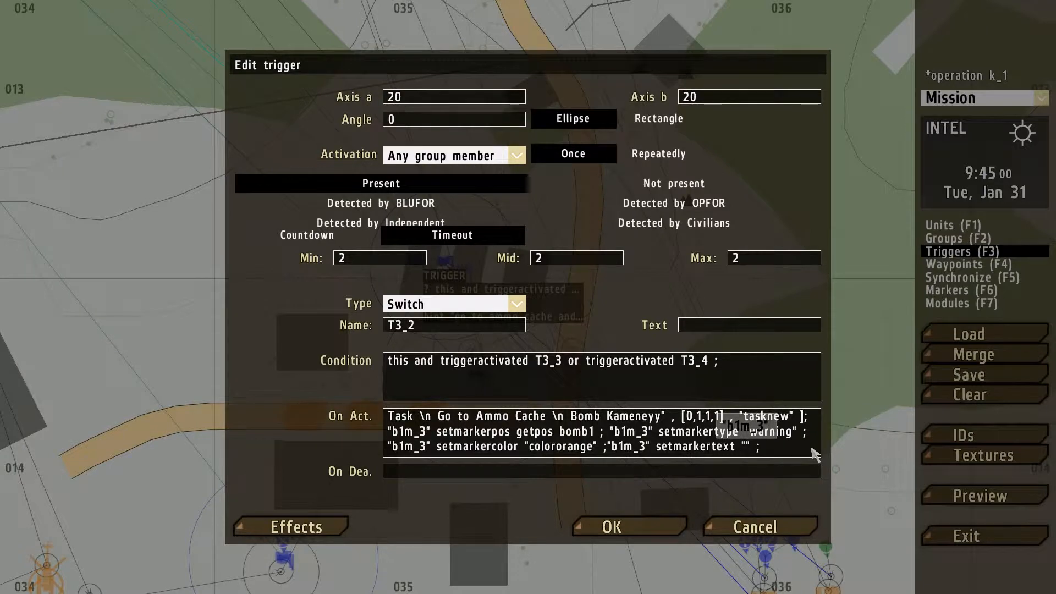
type("Plant ")
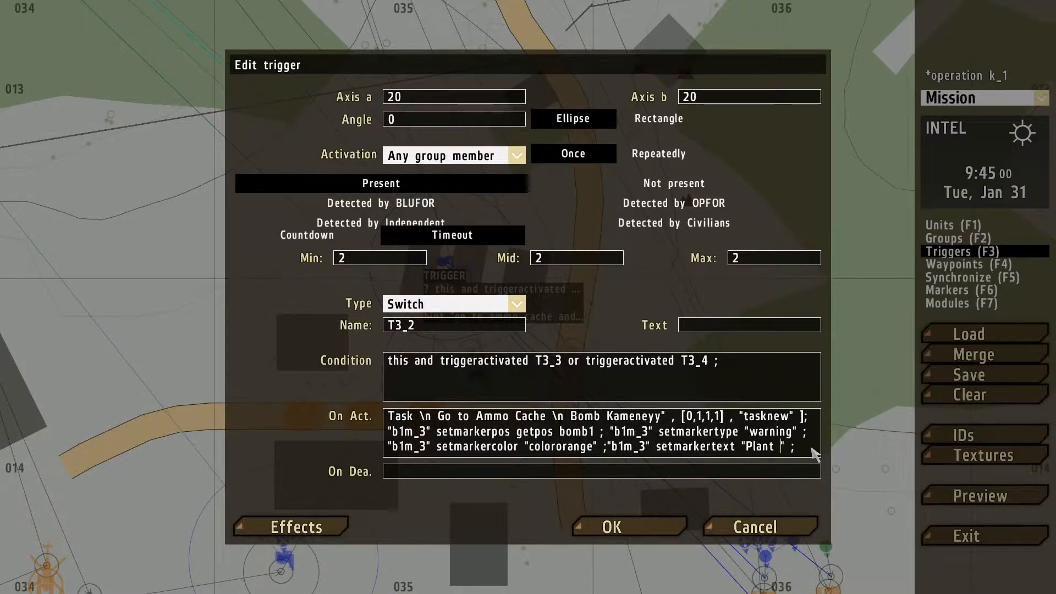
type("Bomb here")
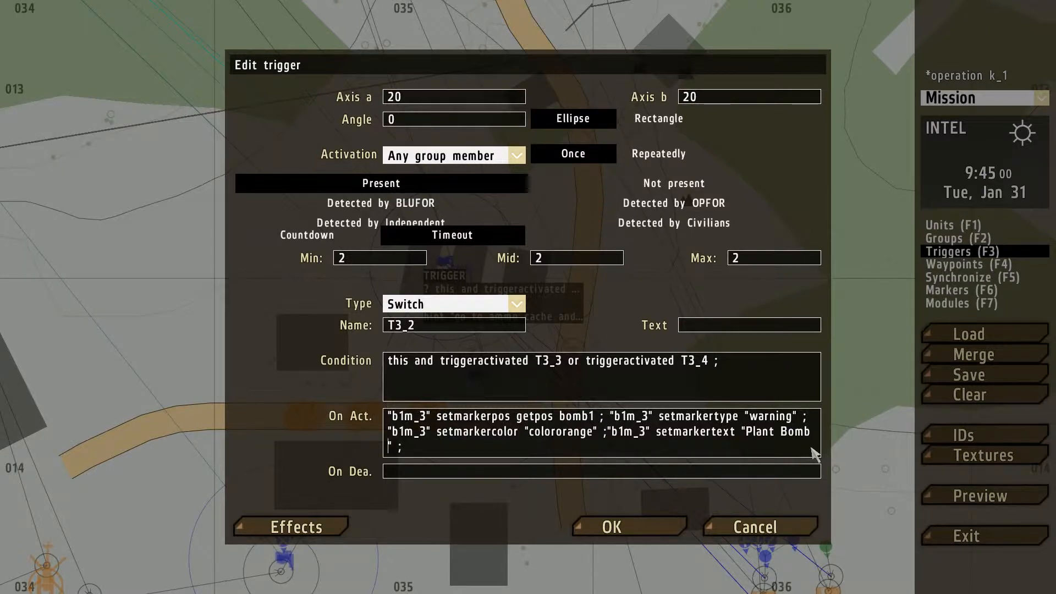
type("Here")
Step: Select the whole block of b1m_3 marker statements in the activation code and accept the trigger's edits
key("Up")
key("Up")
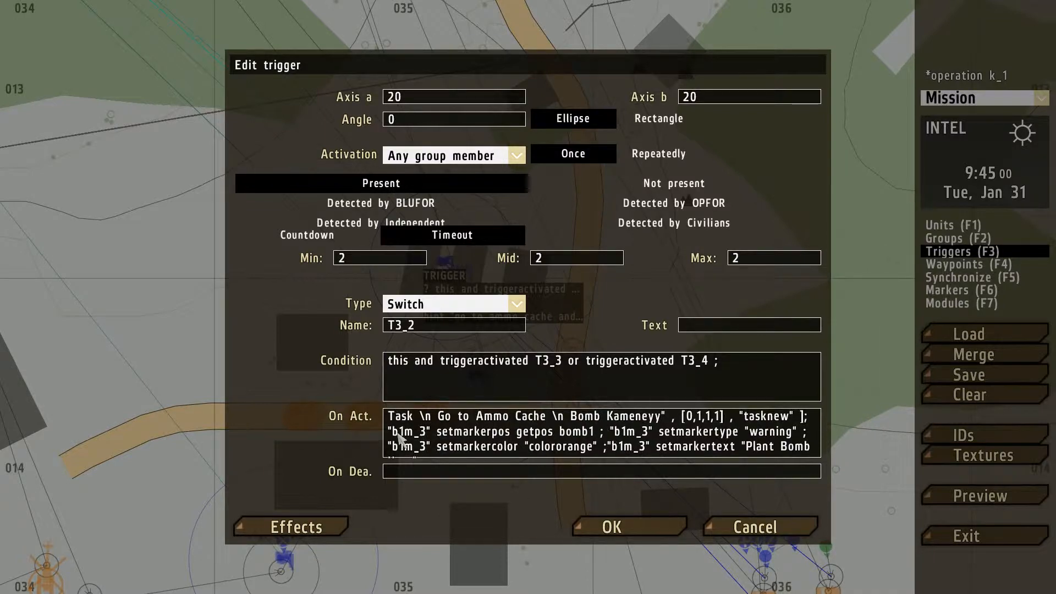
left_click_drag(389, 432, 638, 525)
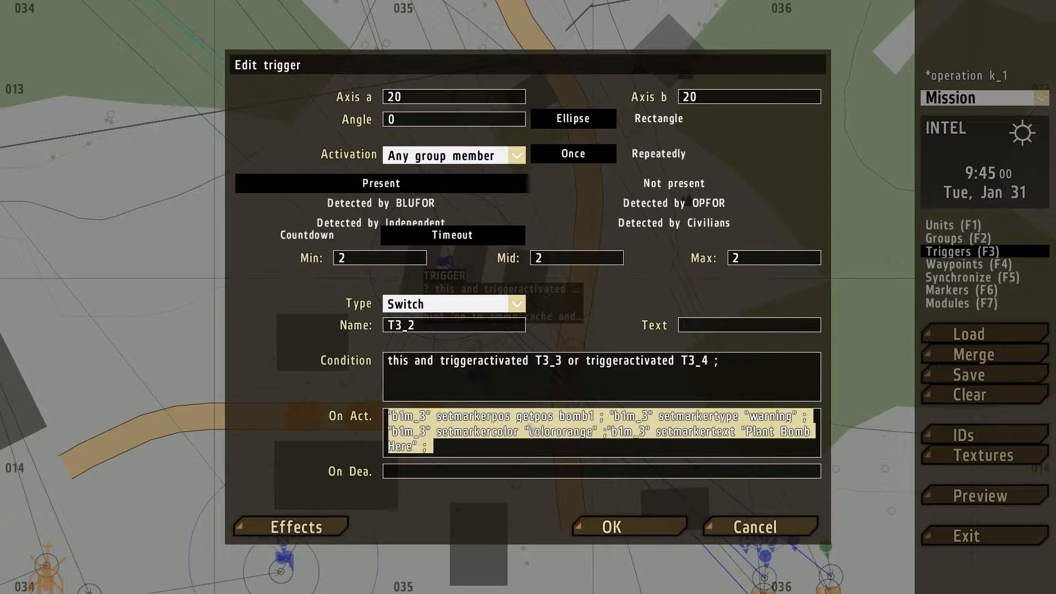
left_click(612, 527)
Step: Switch to marker editing and examine the b1m_3 "Possible Leader" marker in Kamenyy
scroll(624, 527, "down", 6)
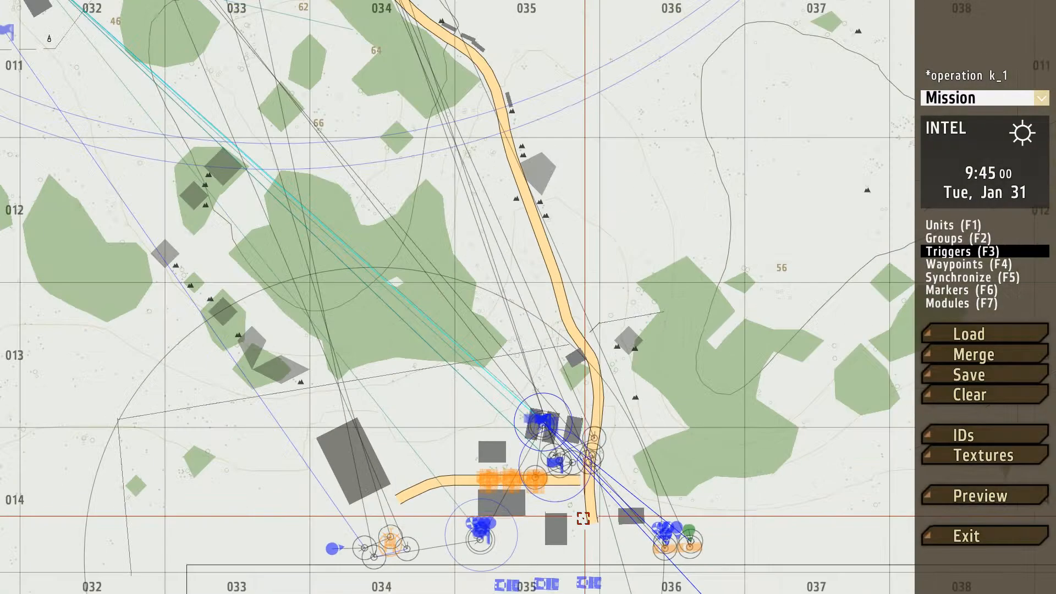
scroll(575, 463, "down", 5)
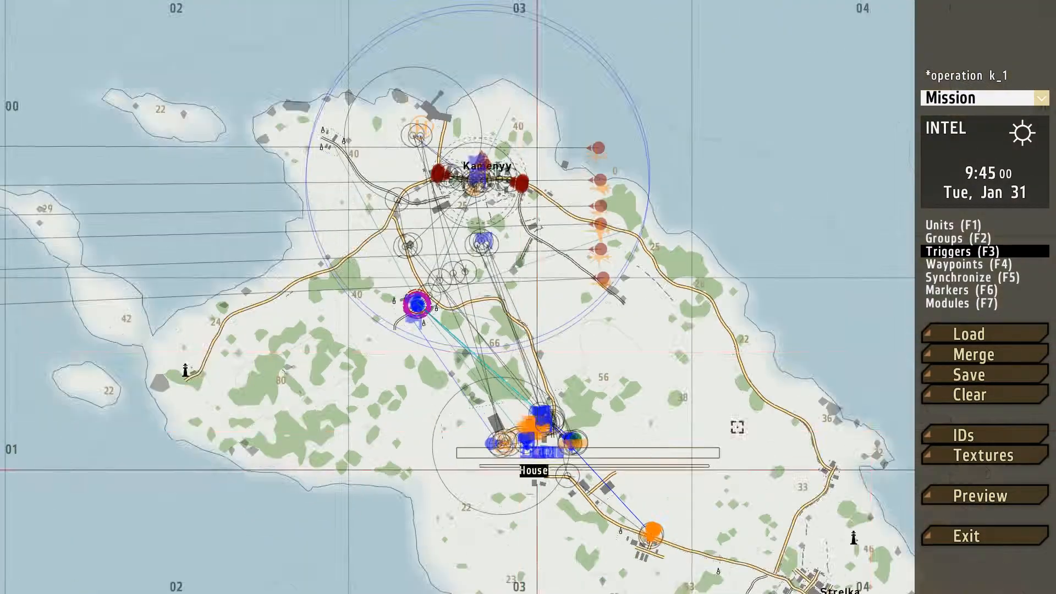
key("F6")
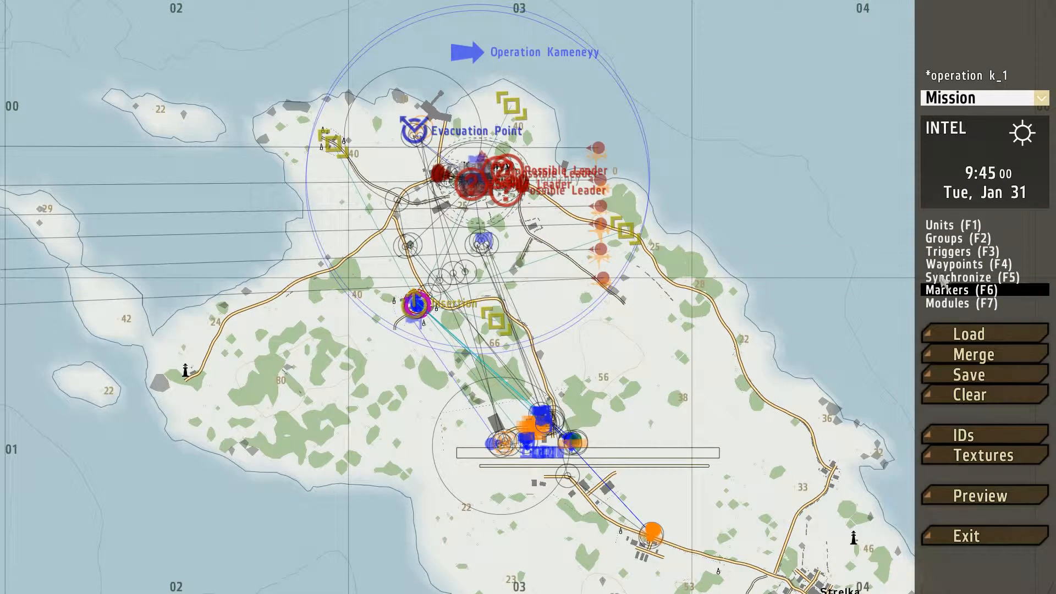
scroll(598, 455, "up", 8)
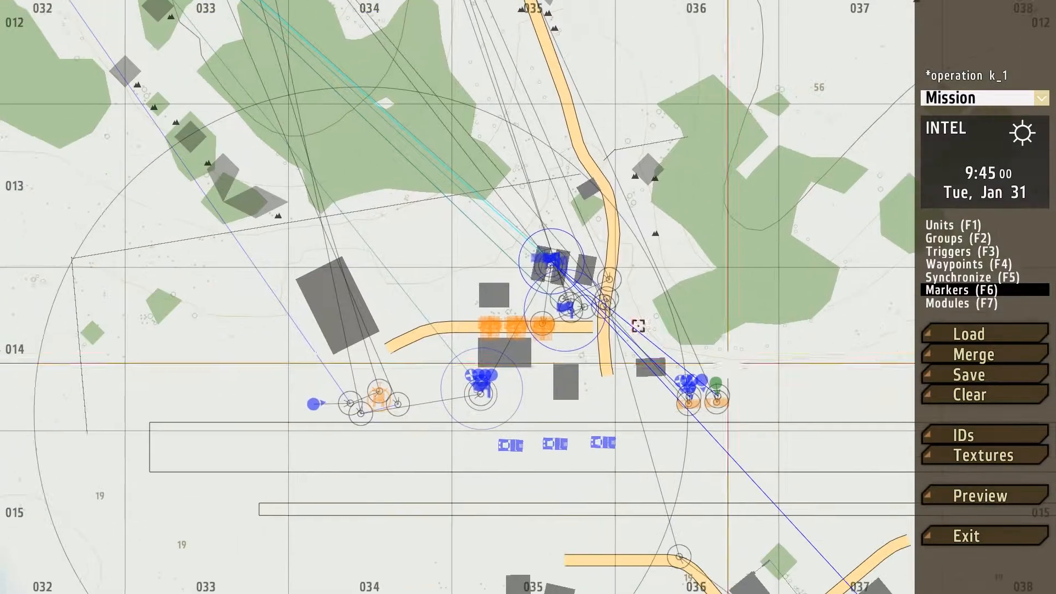
scroll(472, 230, "up", 3)
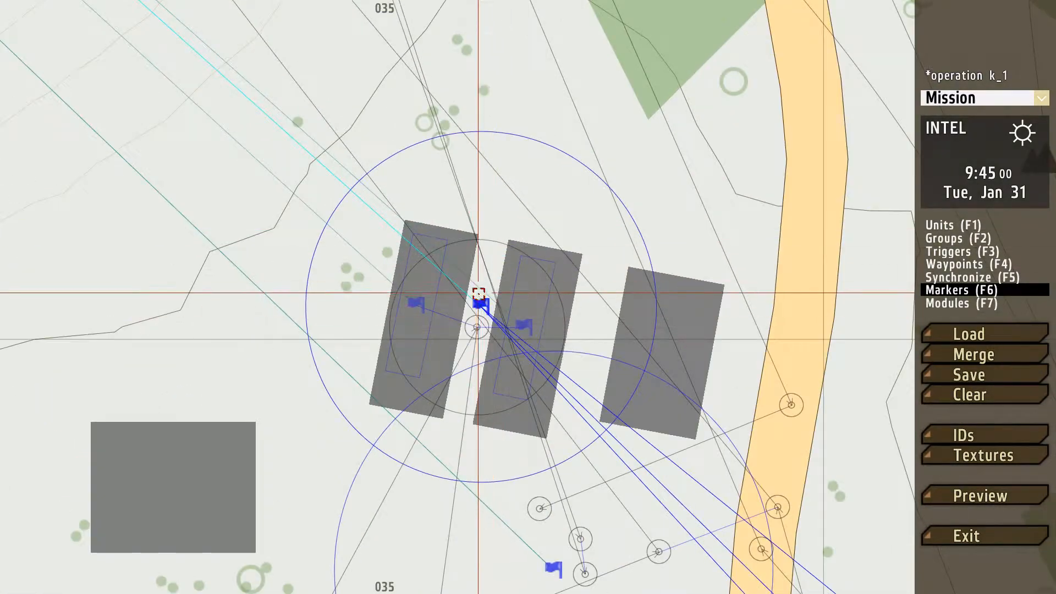
scroll(483, 305, "down", 4)
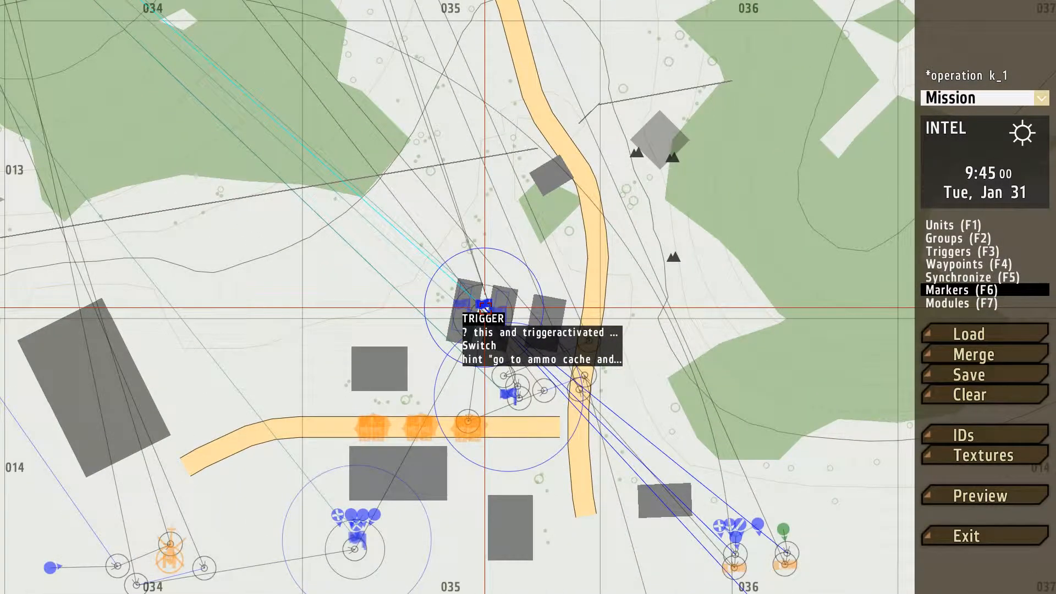
scroll(485, 307, "down", 5)
right_click_drag(485, 196, 564, 542)
right_click_drag(440, 49, 504, 334)
scroll(443, 277, "up", 4)
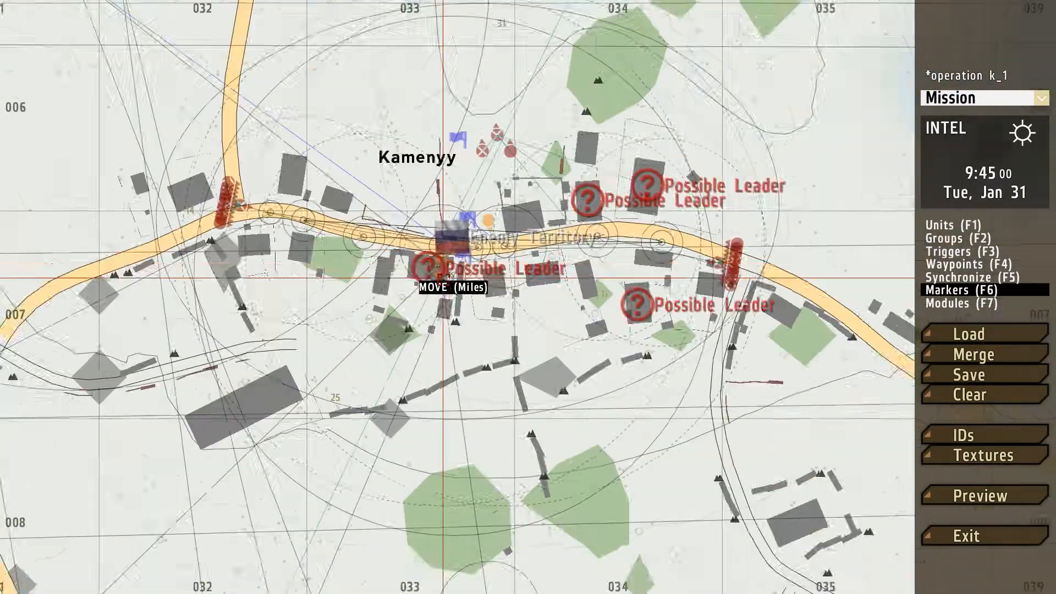
scroll(443, 278, "up", 3)
scroll(422, 271, "up", 2)
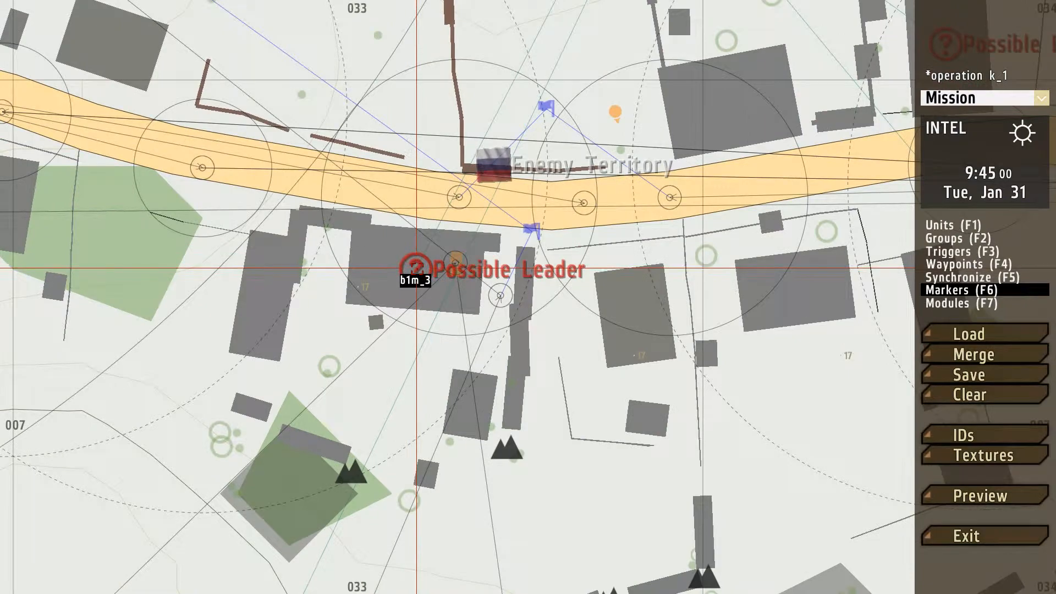
scroll(416, 268, "down", 5)
scroll(431, 307, "up", 7)
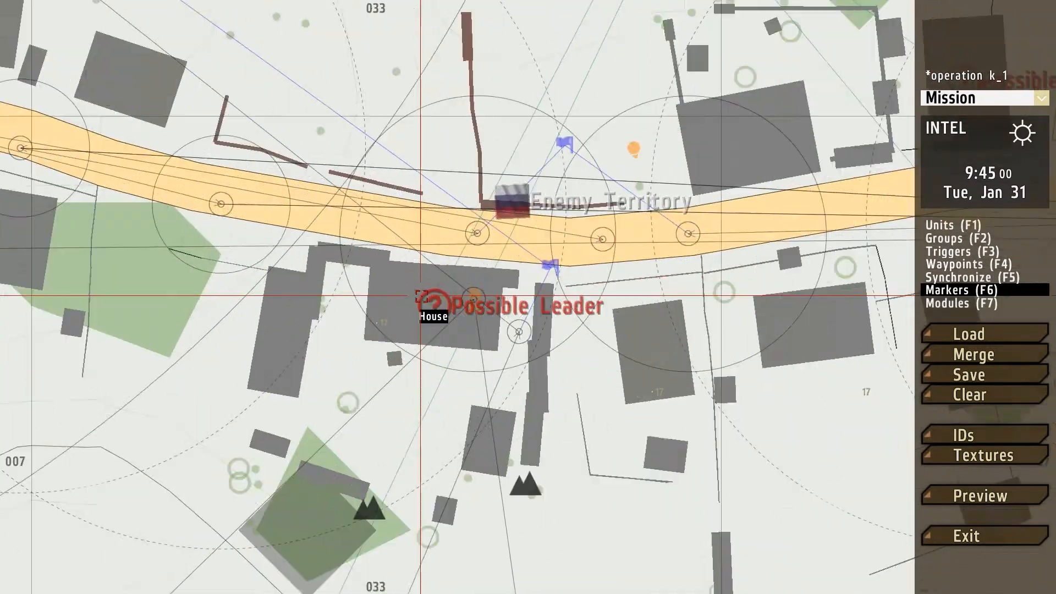
Step: Examine the waypoints around the Evacuation Point marker and the officer group at the base
scroll(508, 301, "down", 10)
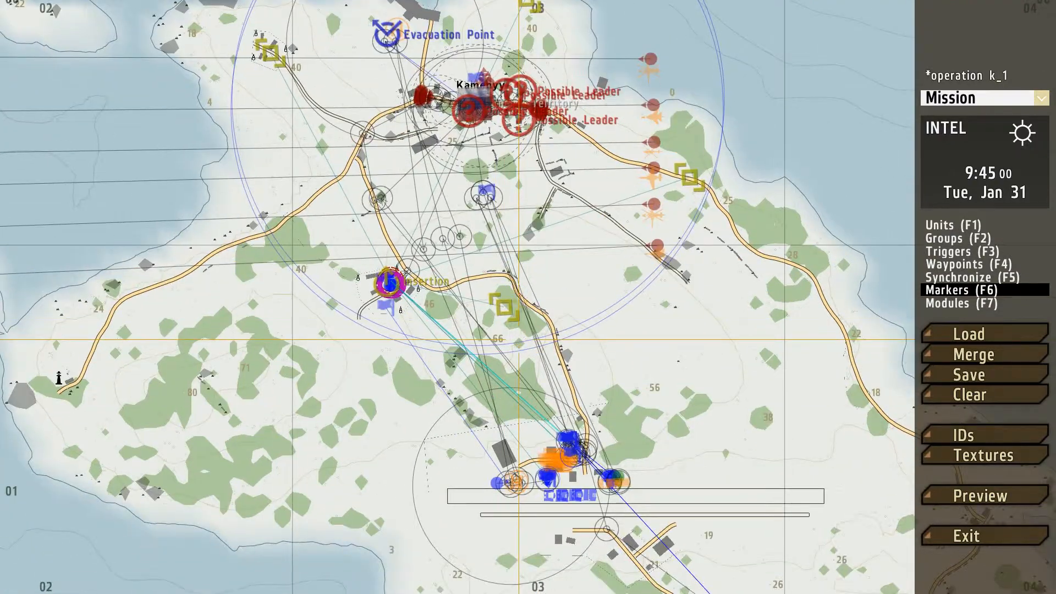
scroll(428, 190, "up", 4)
scroll(428, 190, "up", 3)
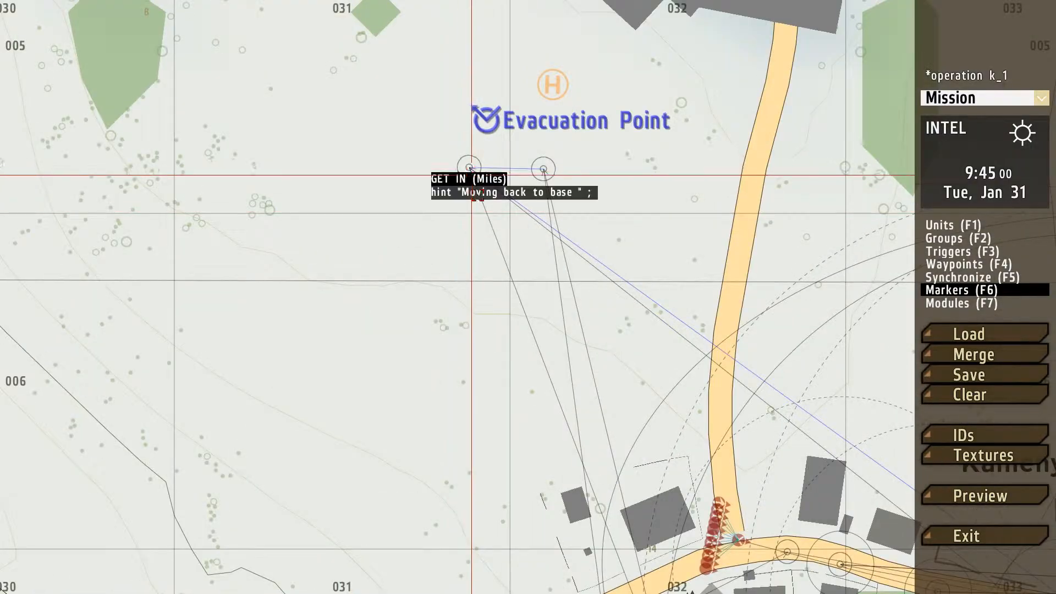
scroll(471, 175, "down", 8)
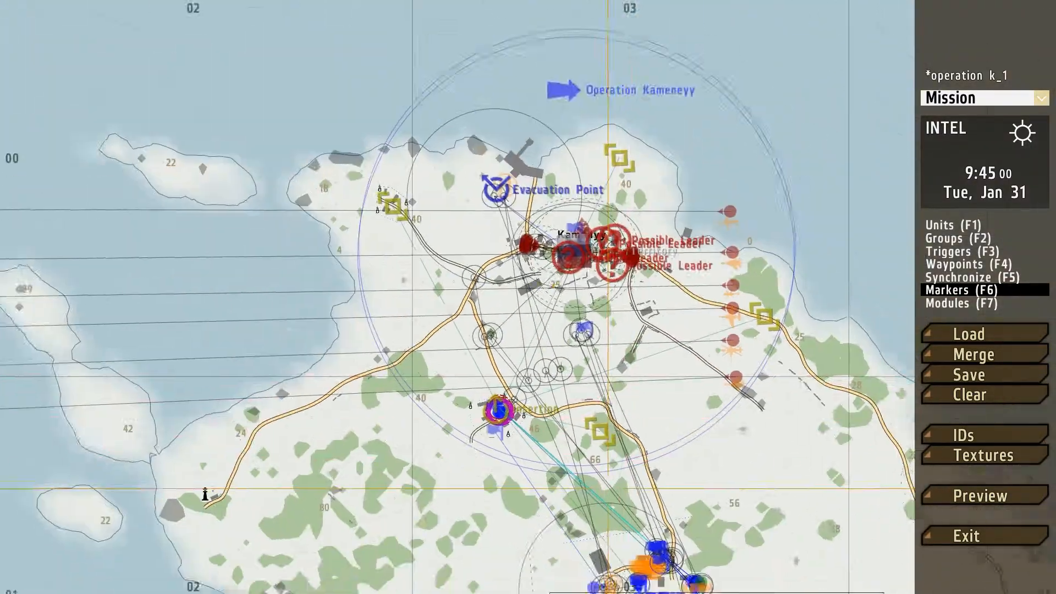
right_click_drag(649, 581, 569, 300)
scroll(565, 304, "up", 6)
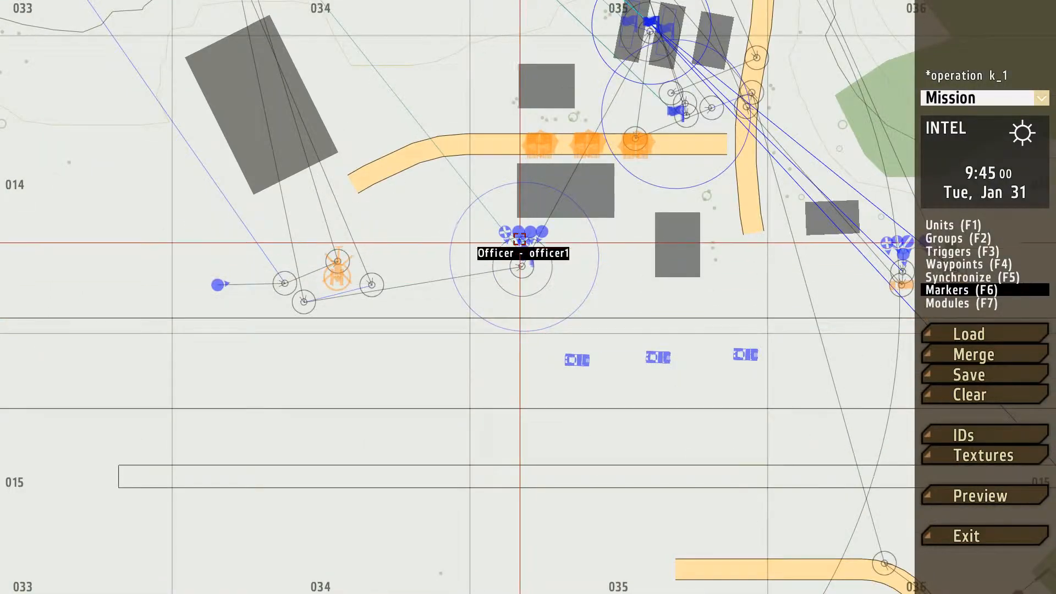
scroll(519, 238, "up", 3)
scroll(597, 179, "down", 3)
scroll(556, 201, "up", 3)
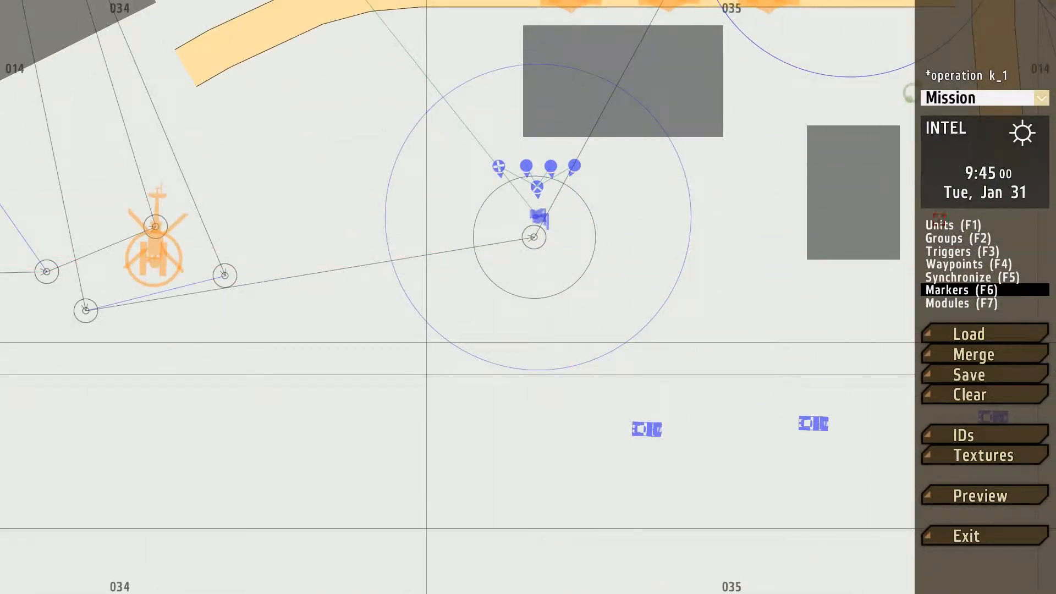
Step: Switch to unit editing and examine the officer1 group and its surroundings at the airfield base
scroll(530, 203, "up", 2)
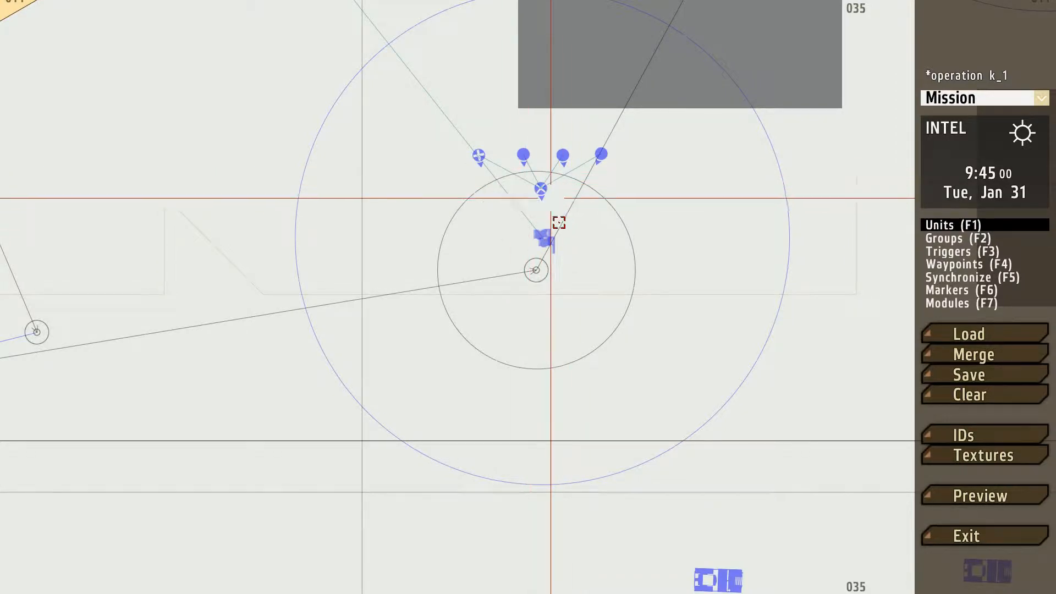
scroll(596, 294, "down", 9)
right_click_drag(695, 118, 487, 476)
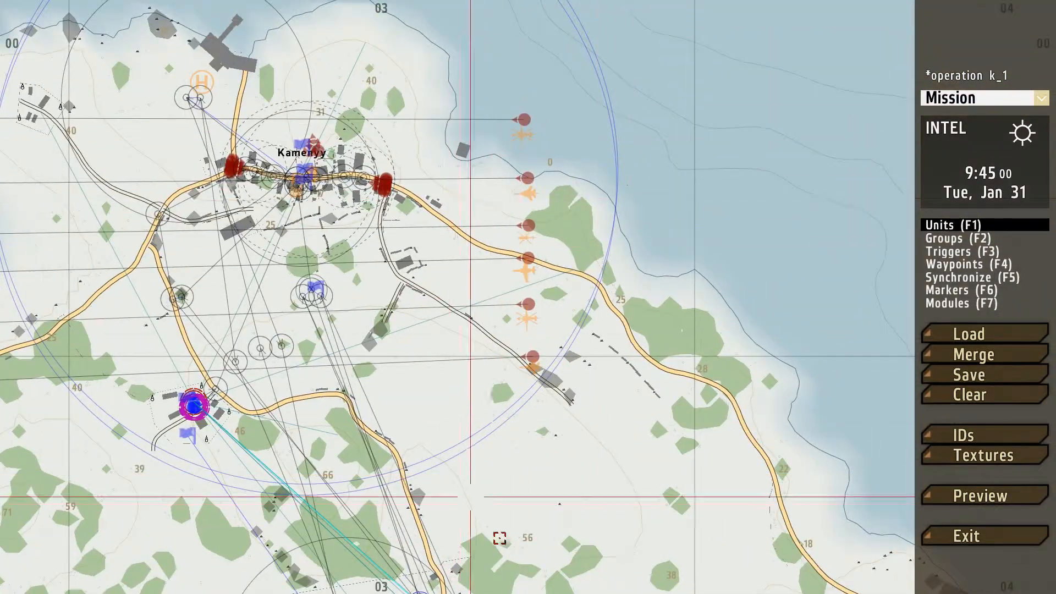
right_click_drag(499, 538, 567, 185)
scroll(561, 189, "down", 1)
scroll(500, 253, "up", 8)
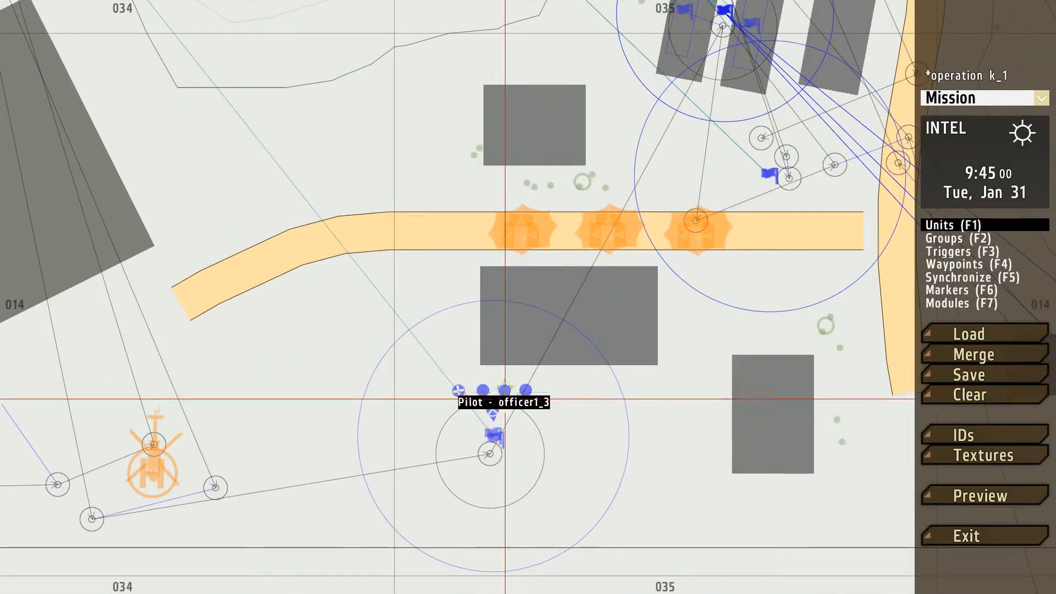
right_click_drag(505, 398, 502, 248)
scroll(501, 249, "up", 3)
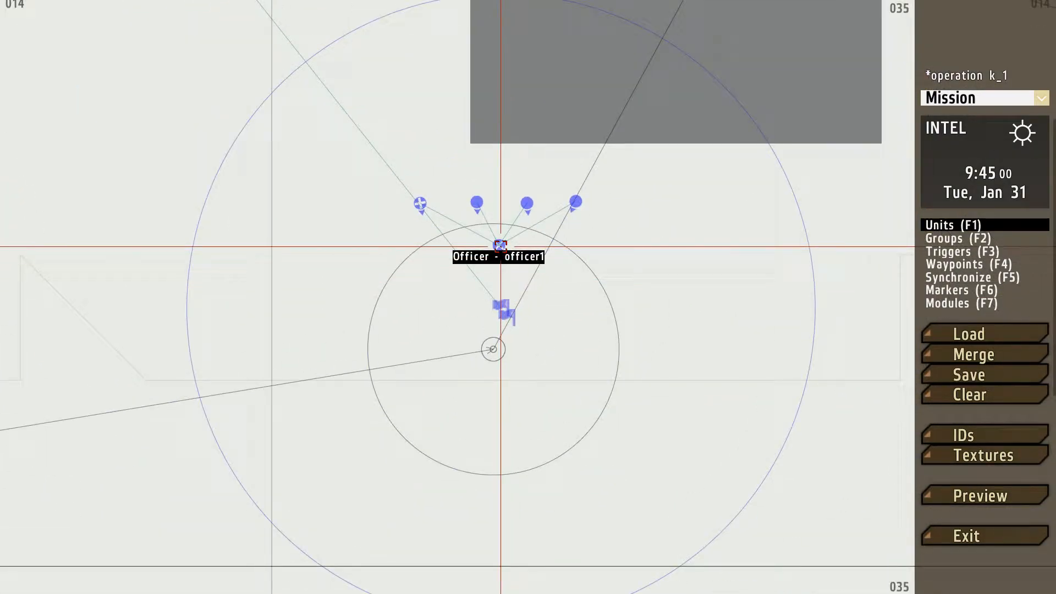
scroll(500, 250, "down", 4)
right_click_drag(708, 455, 586, 403)
scroll(601, 454, "down", 1)
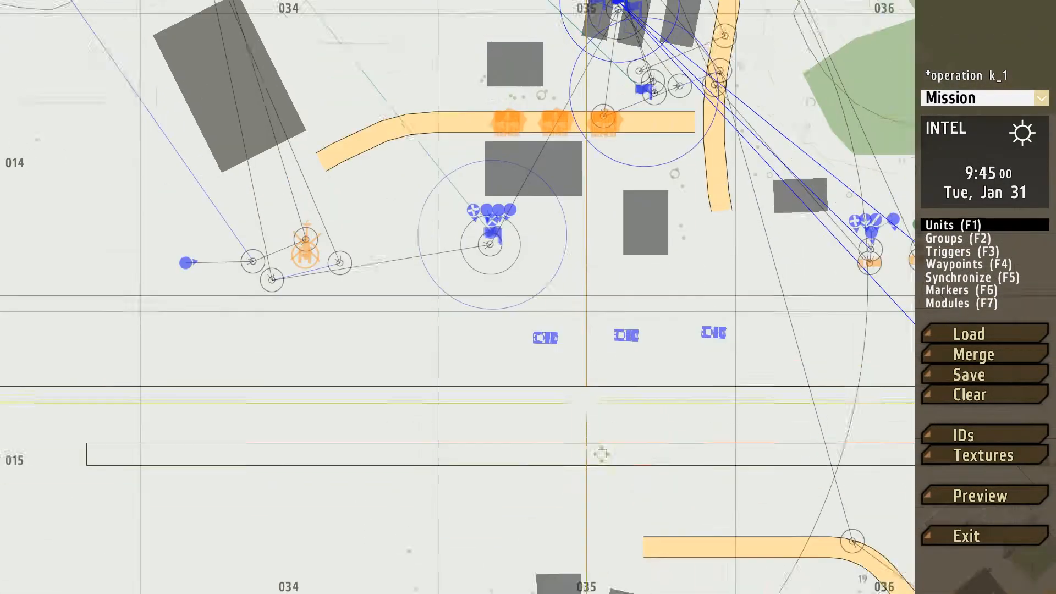
scroll(552, 370, "up", 3)
scroll(528, 381, "down", 5)
scroll(530, 360, "up", 3)
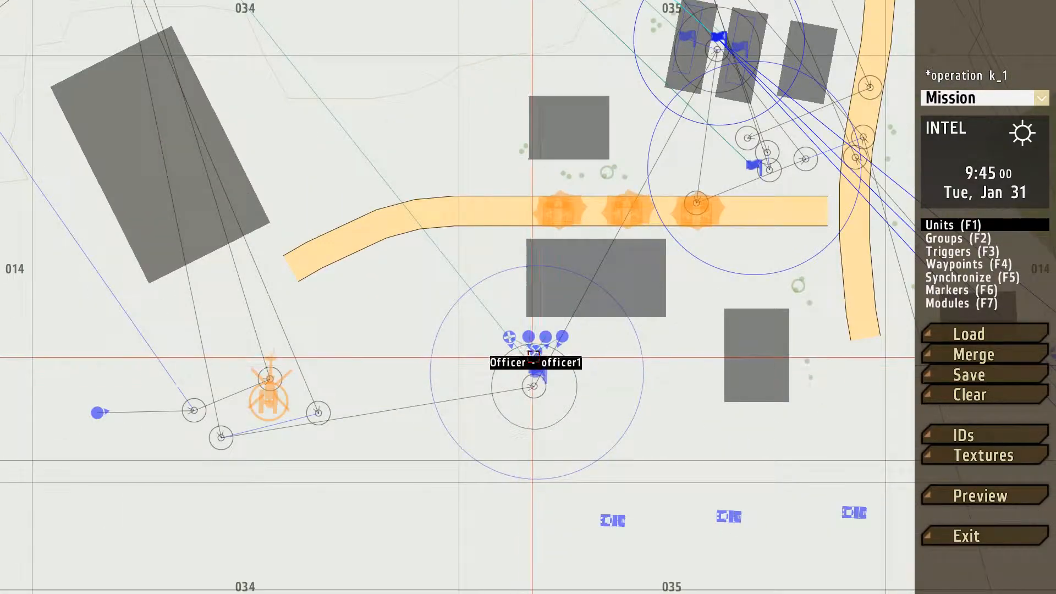
Step: Open the western GET IN waypoint below the helipad northwest of Kamenyy and append the copied b1m_3 marker statements to its activation code
scroll(538, 351, "down", 5)
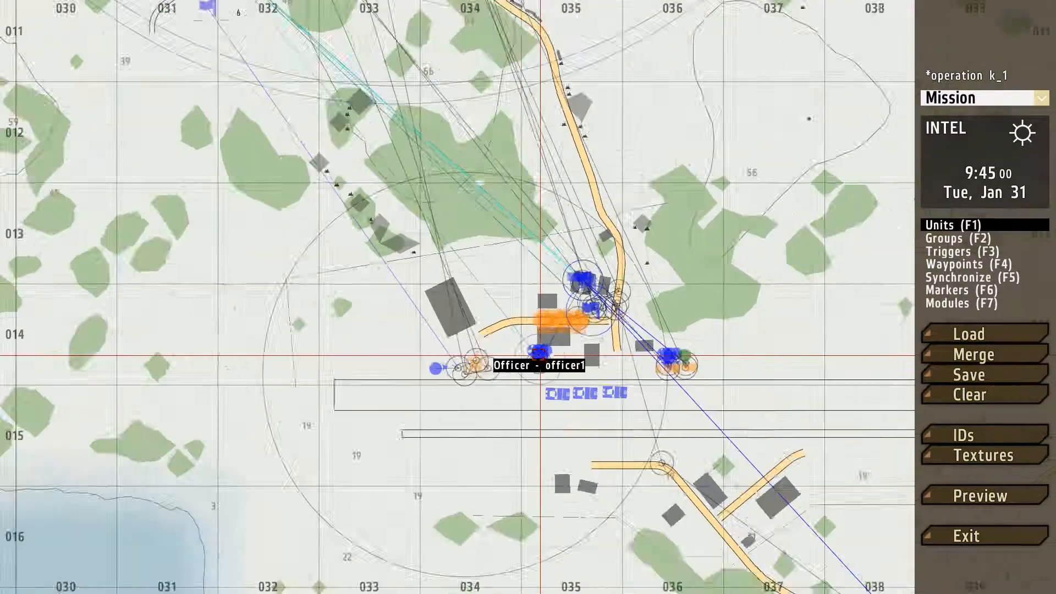
right_click_drag(540, 353, 654, 577)
right_click_drag(440, 132, 464, 281)
scroll(455, 257, "up", 3)
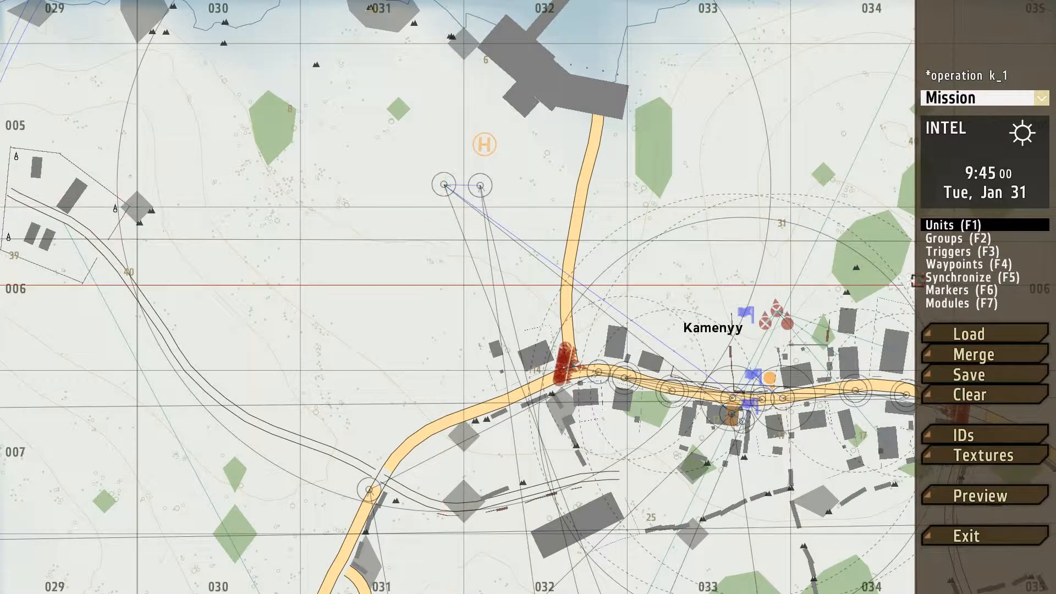
left_click(946, 268)
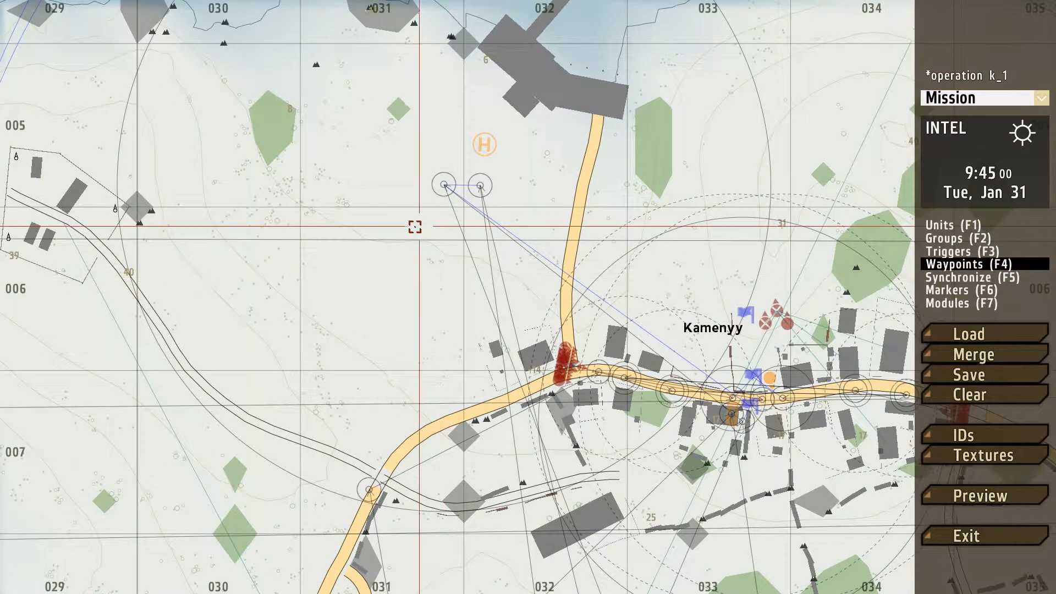
double_click(446, 183)
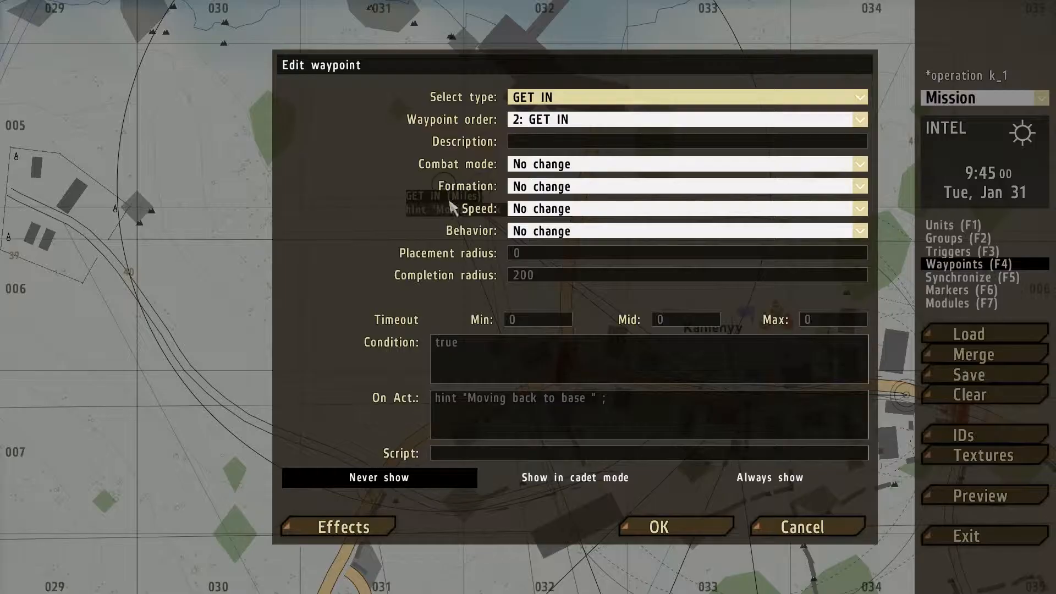
left_click(658, 403)
type("\"b1m_3\" setmarkerpos getpos bomb1 ; \"b1m_3\" setmarkertype \"warning\" ; \"b1m_3\" setmarkercolor \"colororange\" ;\"b1m_3\" setmarkertext \"Plant Bomb Here\" ;")
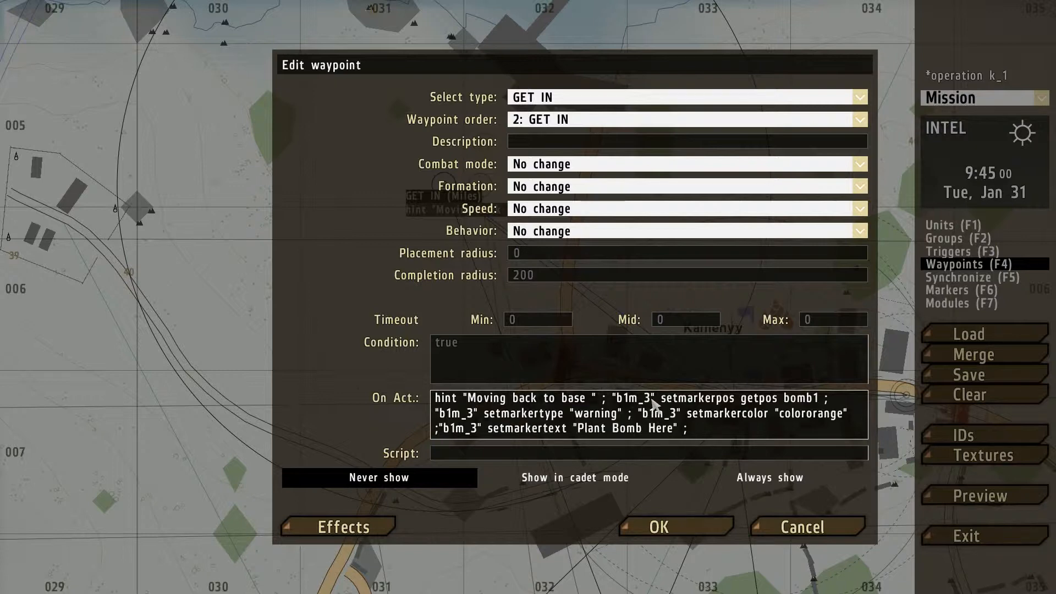
Step: Change the first pasted statement so marker "m1" takes the position of officer1
double_click(638, 397)
key("BackSpace")
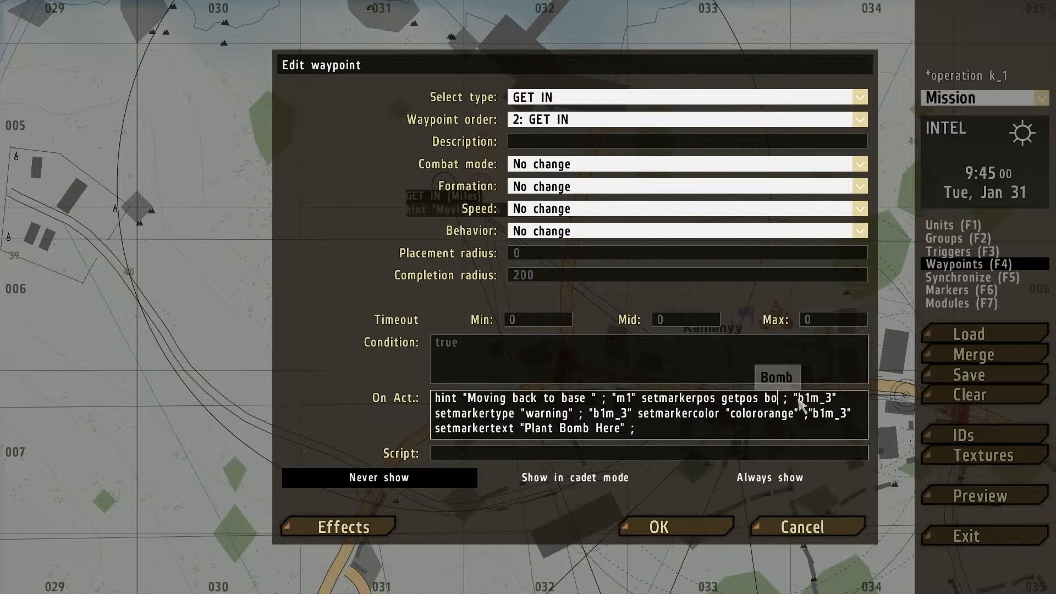
type("officer")
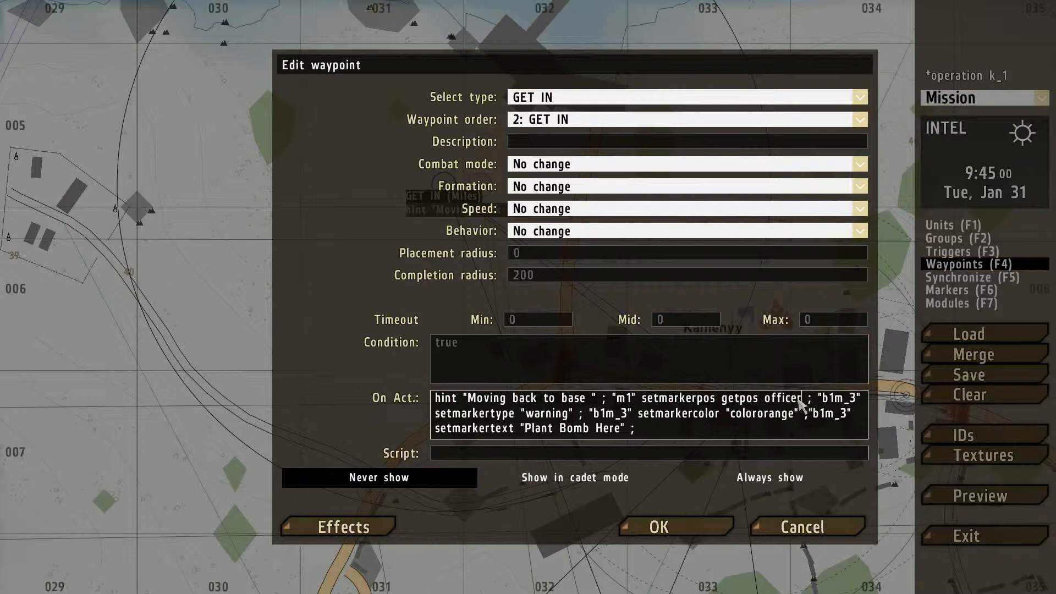
type("1")
Step: Change the second pasted statement to marker "m1" with marker type "dot"
left_click(473, 415)
key("BackSpace")
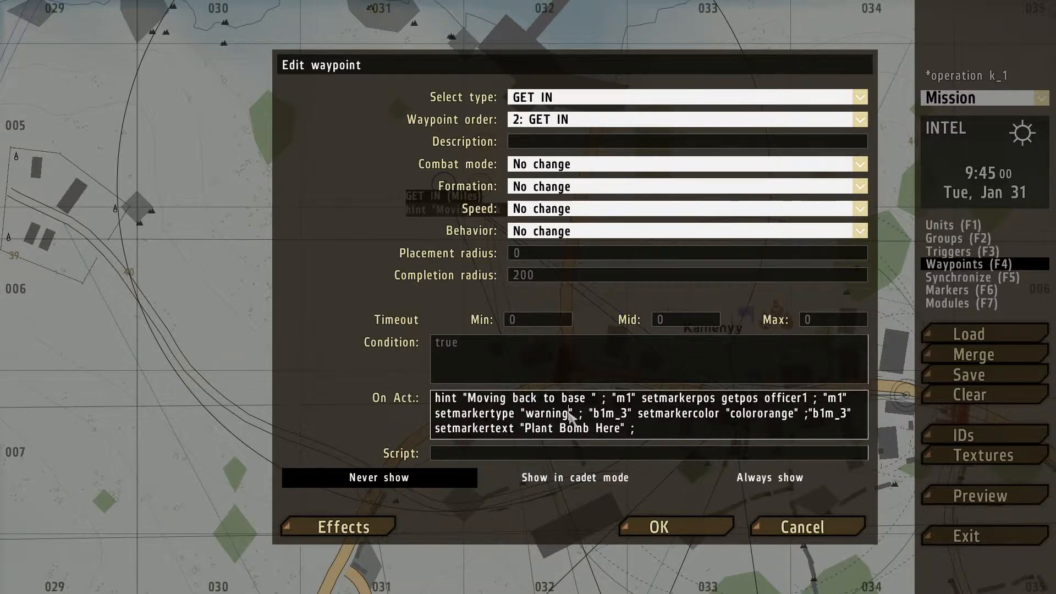
key("BackSpace")
key("BackSpace")
key("BackSpace")
type("d")
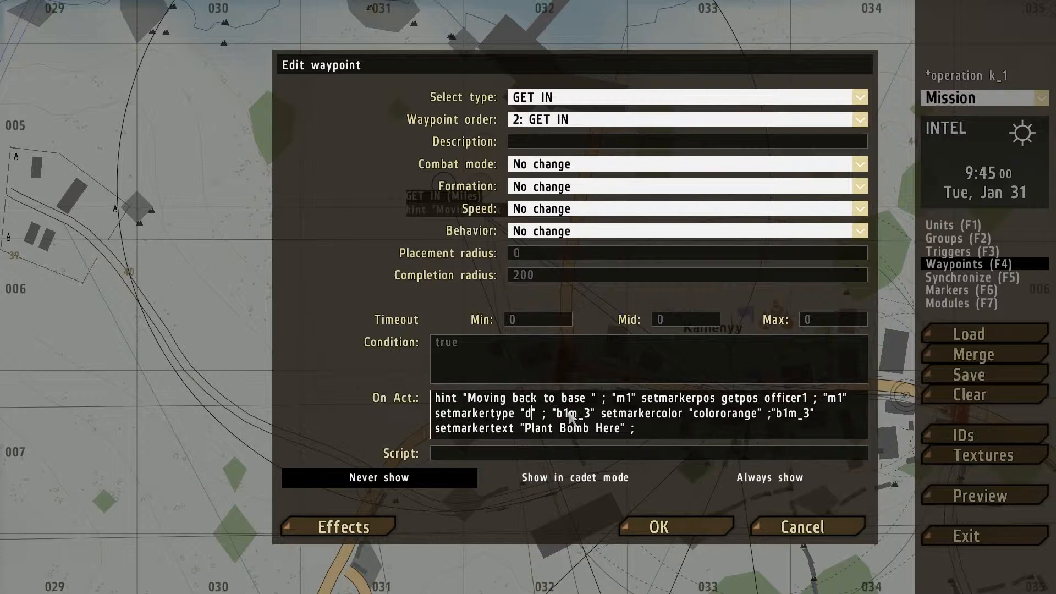
Step: Change the third pasted statement to marker "m1" with the color "coloryellow"
key("BackSpace")
key("BackSpace")
key("BackSpace")
key("BackSpace")
key("BackSpace")
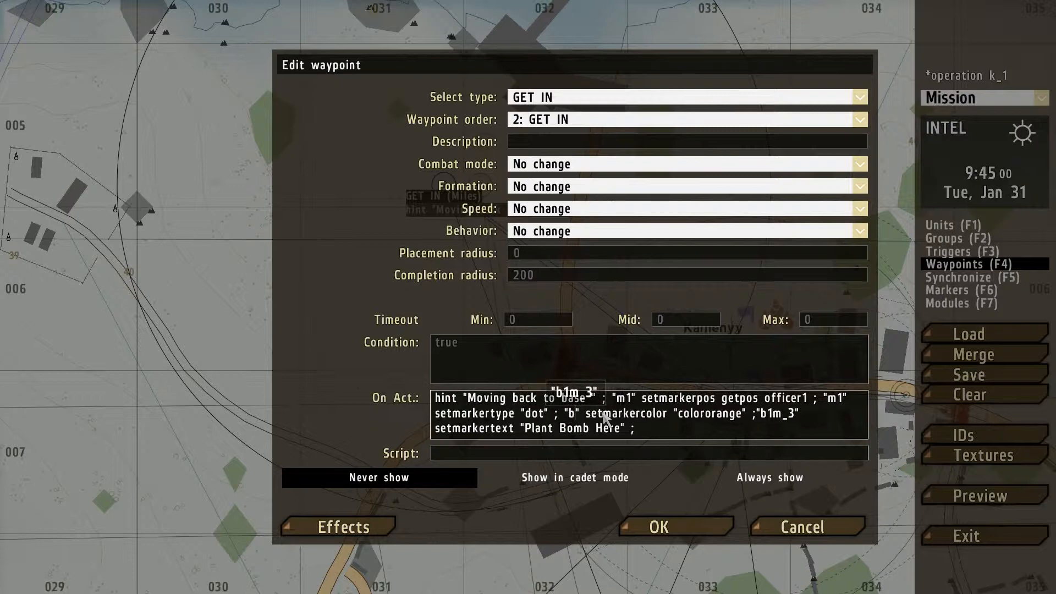
type("m1")
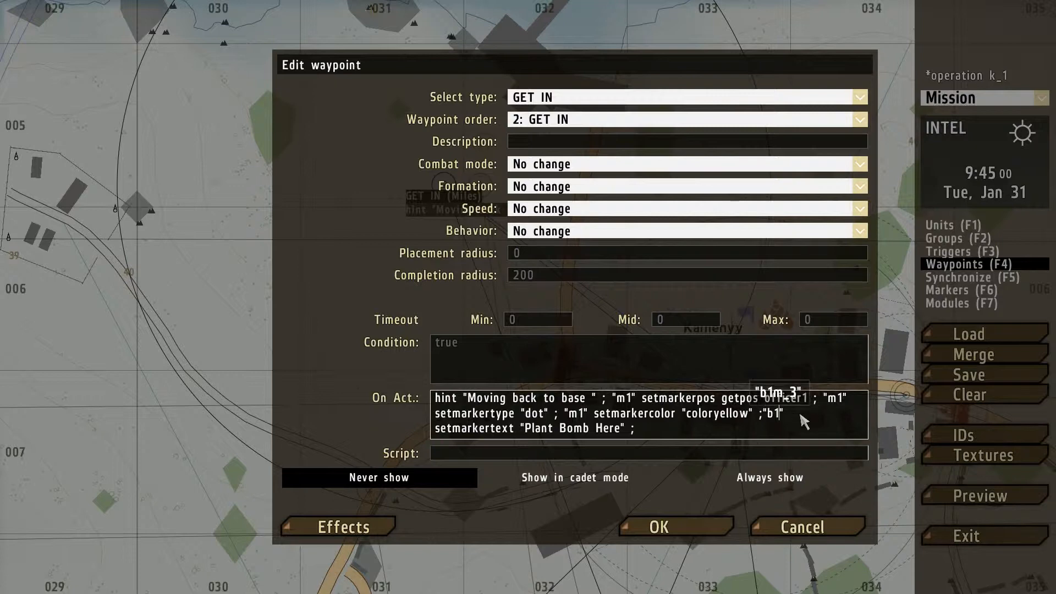
Step: Change the last pasted statement to marker "m1" with the text "OFFICER HERE" and accept the waypoint edits
key("BackSpace")
key("BackSpace")
type("m1")
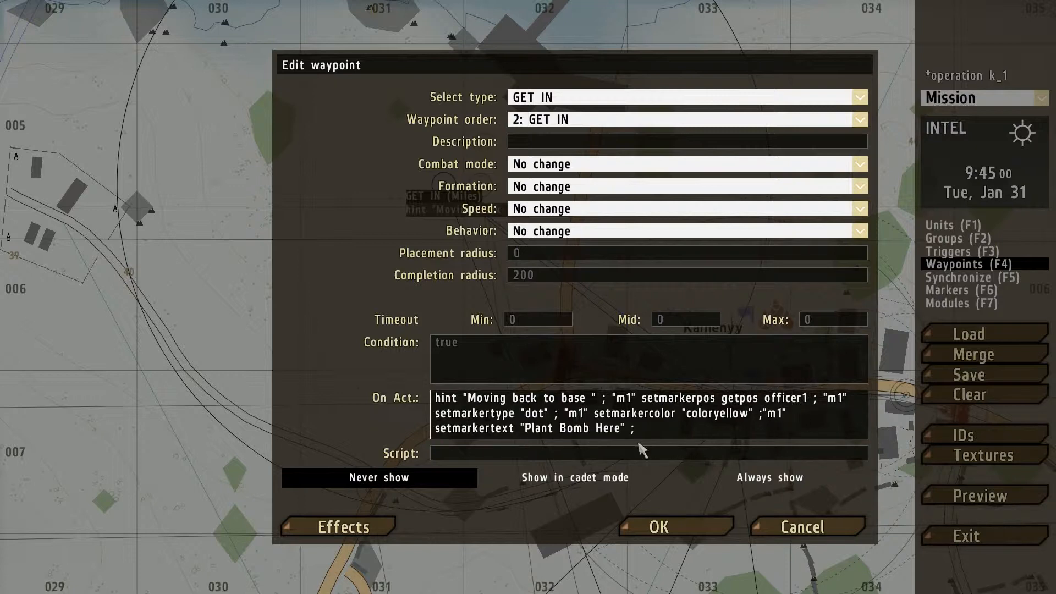
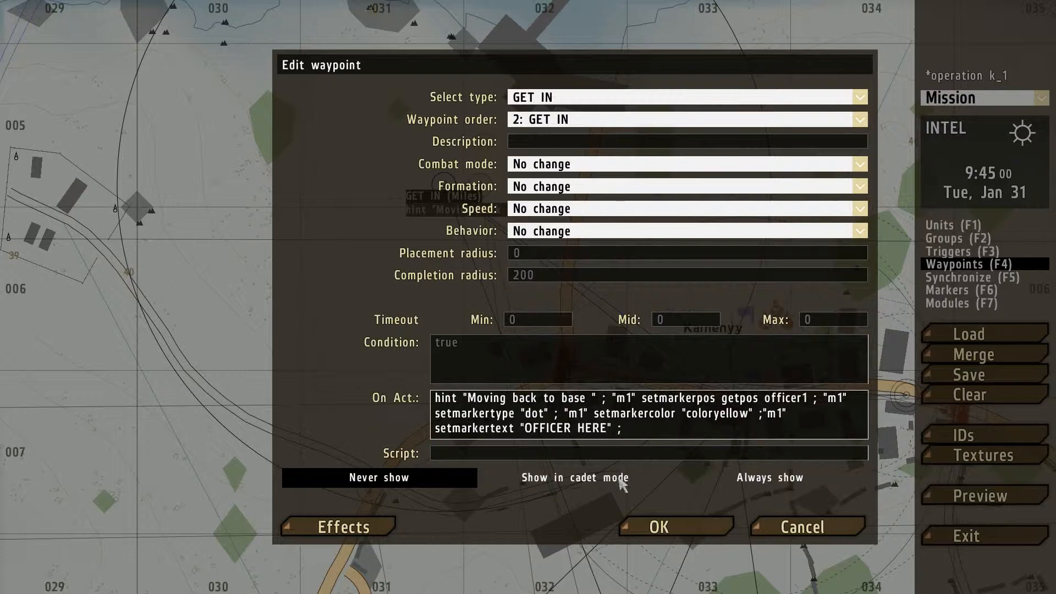
left_click(658, 527)
Step: Examine the waypoint route between the Kamenyy area and the officer group at the airfield base
scroll(558, 378, "down", 5)
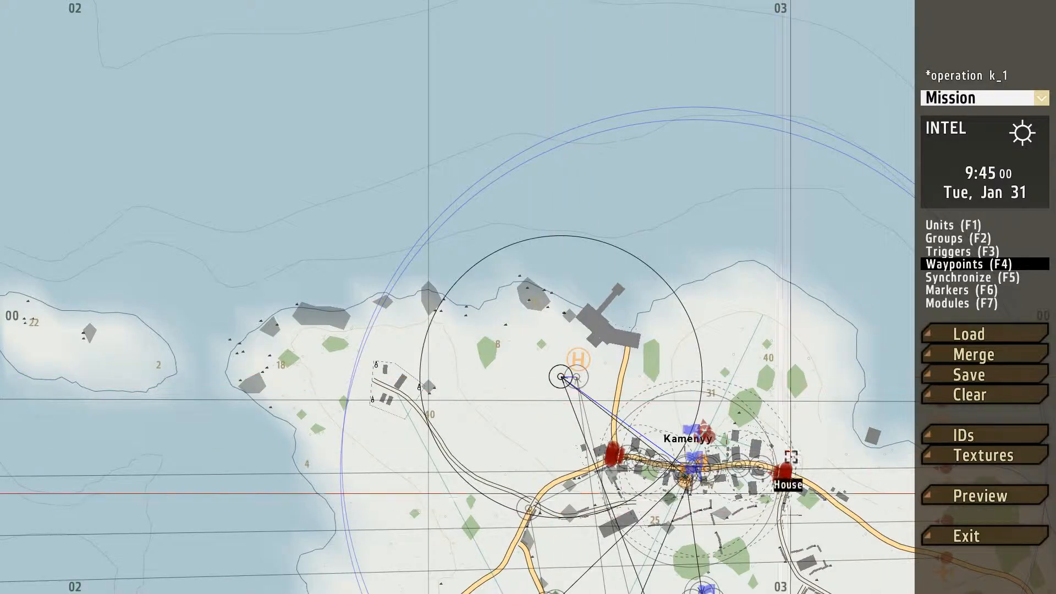
scroll(691, 537, "down", 2)
right_click_drag(691, 538, 598, 332)
right_click_drag(653, 544, 565, 258)
scroll(584, 398, "up", 8)
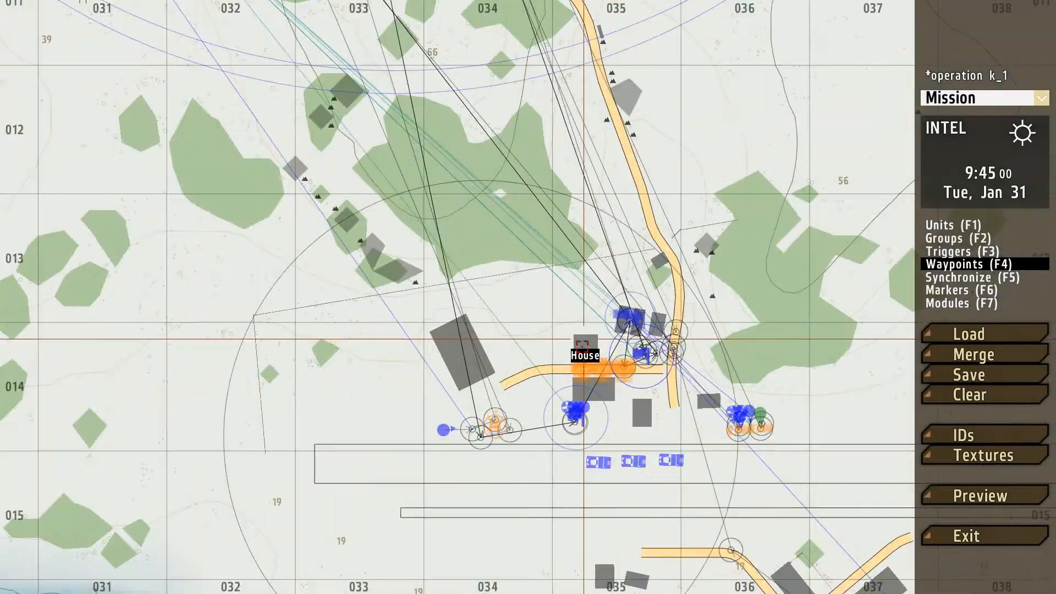
scroll(549, 377, "down", 8)
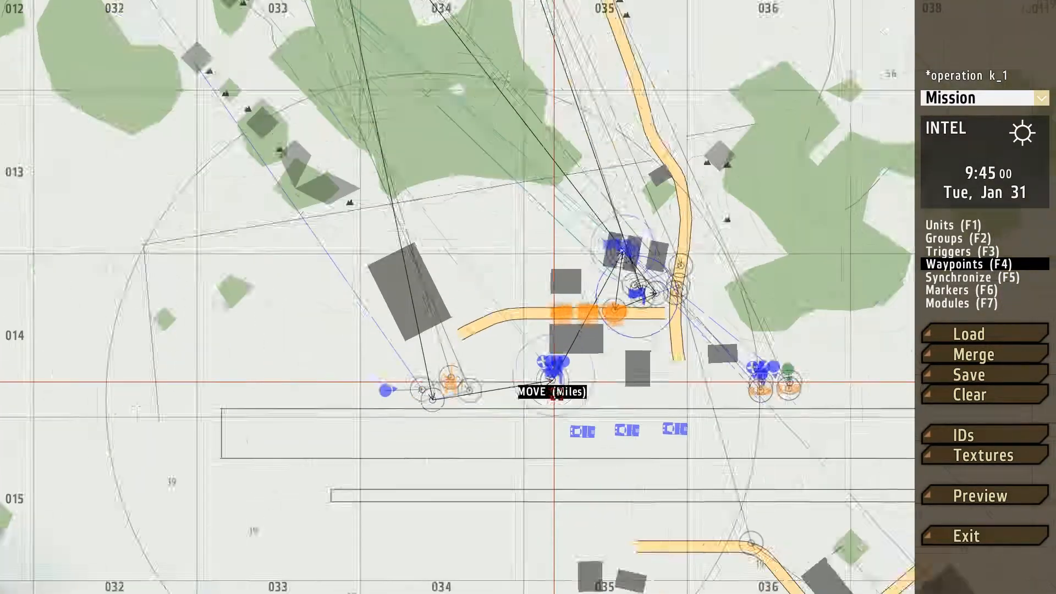
right_click_drag(465, 289, 592, 563)
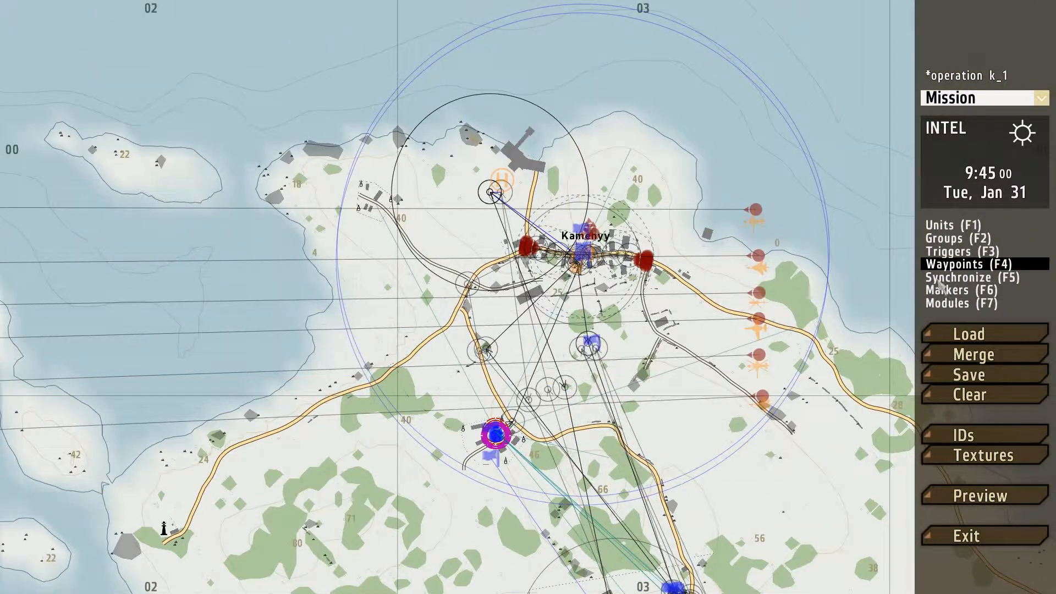
Step: Switch to marker editing and examine the m1 marker on the northwest coast and the officer1 group's location at the base
key("F6")
scroll(380, 200, "up", 6)
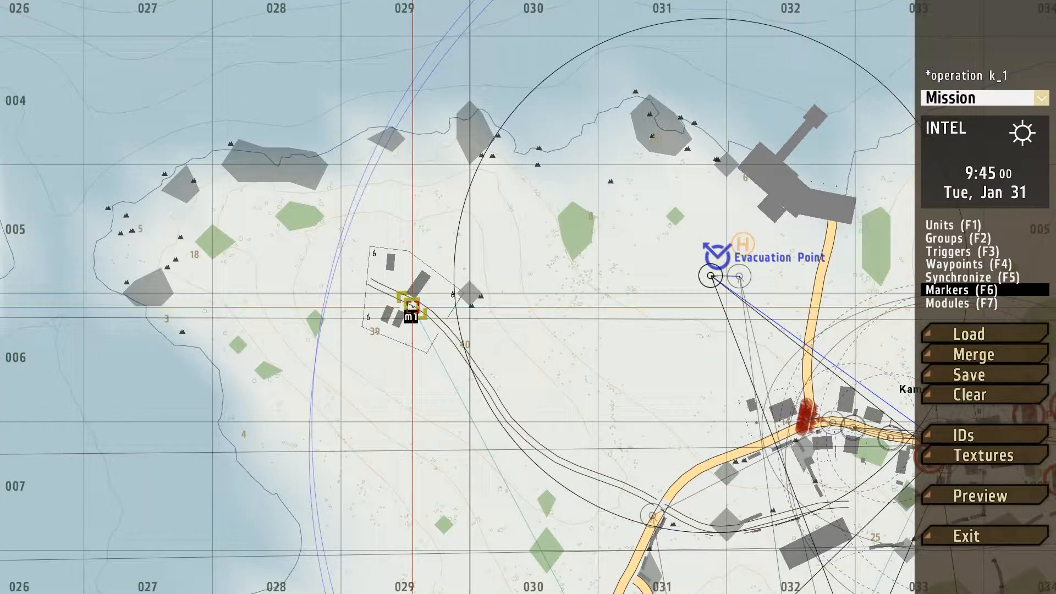
scroll(413, 307, "down", 6)
right_click_drag(588, 572, 520, 292)
scroll(487, 226, "up", 3)
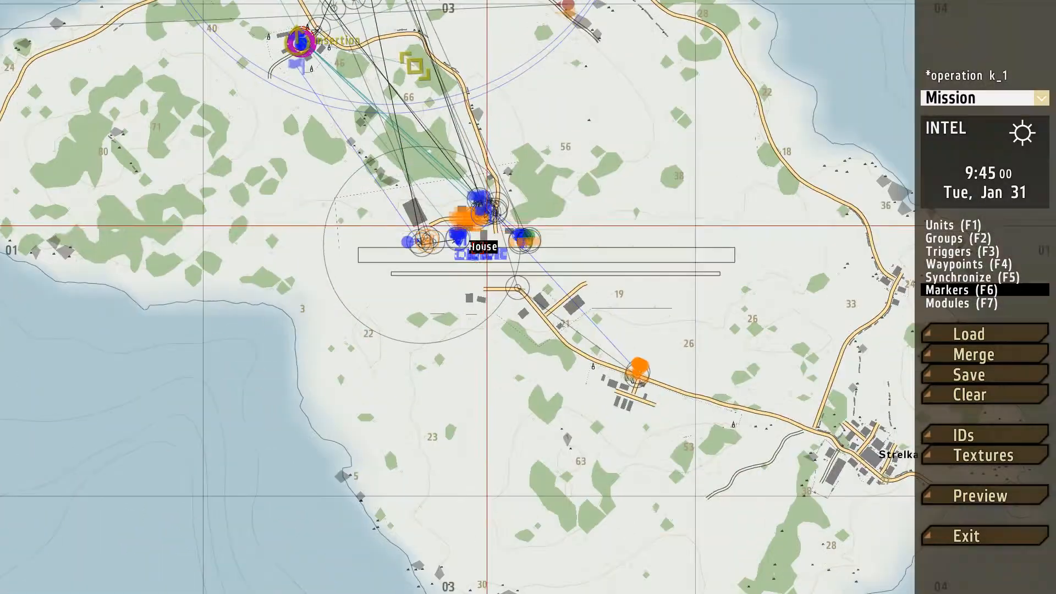
scroll(486, 225, "up", 6)
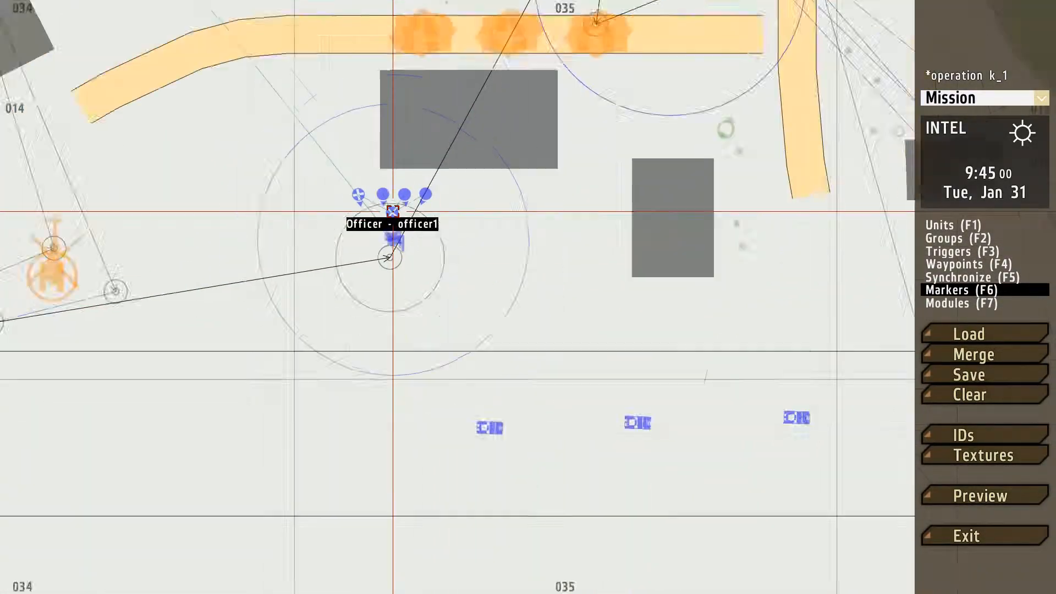
scroll(392, 211, "down", 6)
scroll(368, 366, "up", 3)
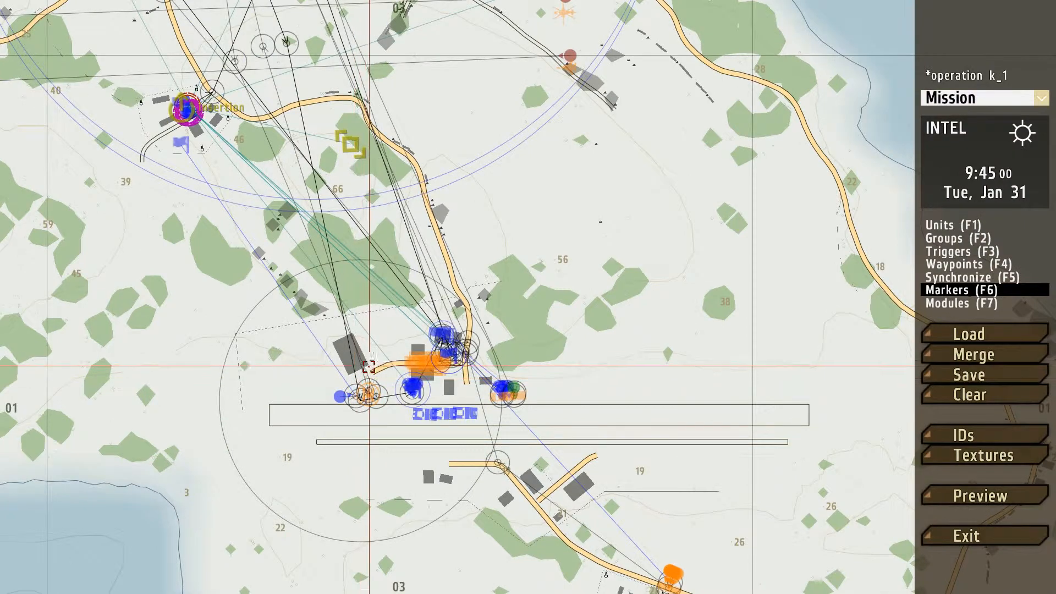
Step: Insert a BLUFOR USMC HQ (USMC) from the Warfare Buildings class in the open ground north of the base road
key("F1")
scroll(462, 330, "up", 3)
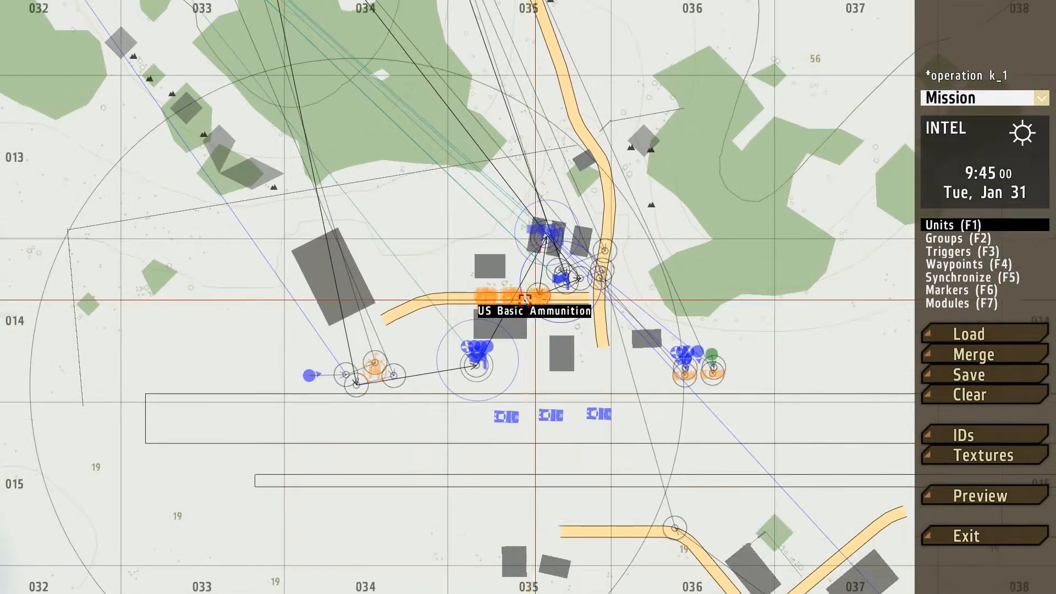
scroll(525, 298, "up", 3)
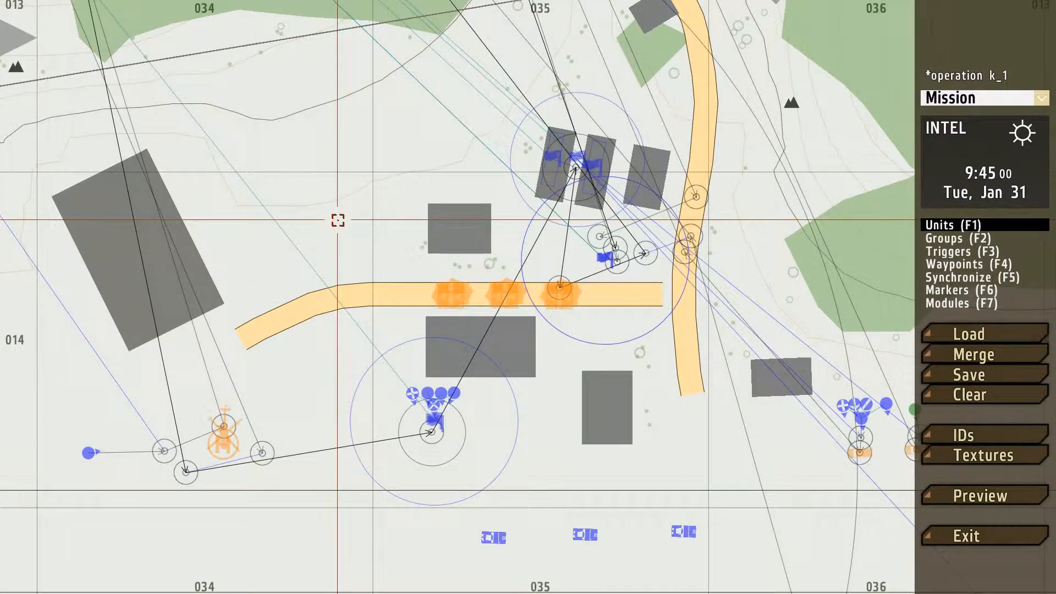
double_click(338, 220)
left_click(452, 139)
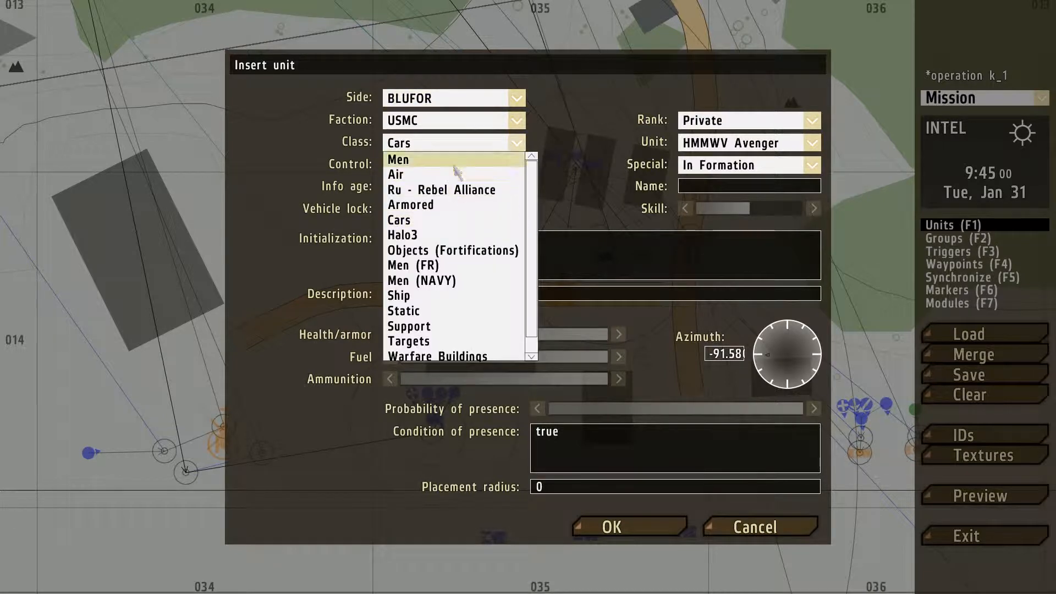
scroll(451, 308, "down", 1)
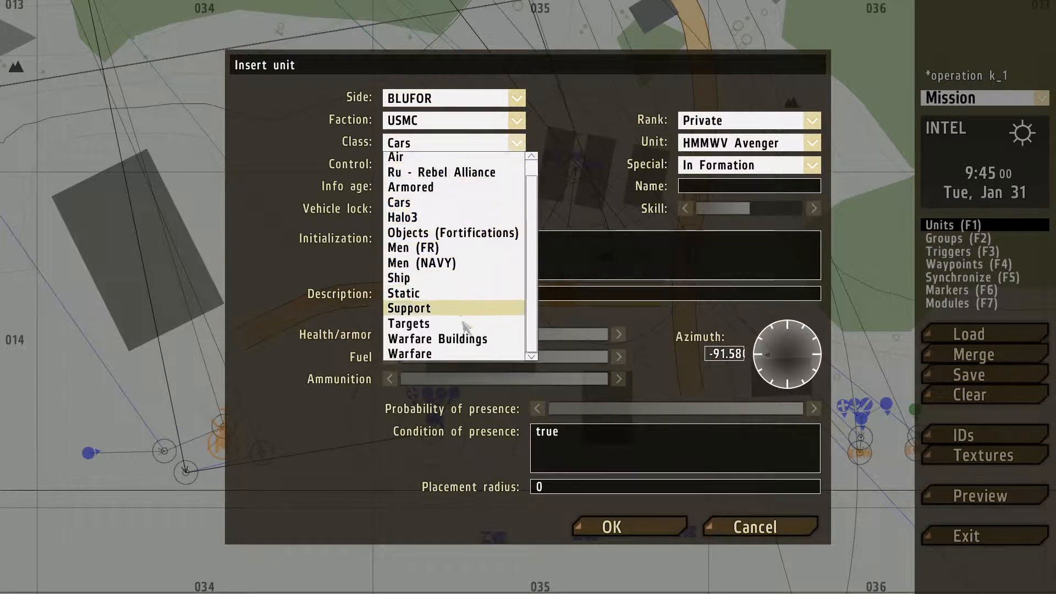
left_click(437, 341)
left_click(738, 144)
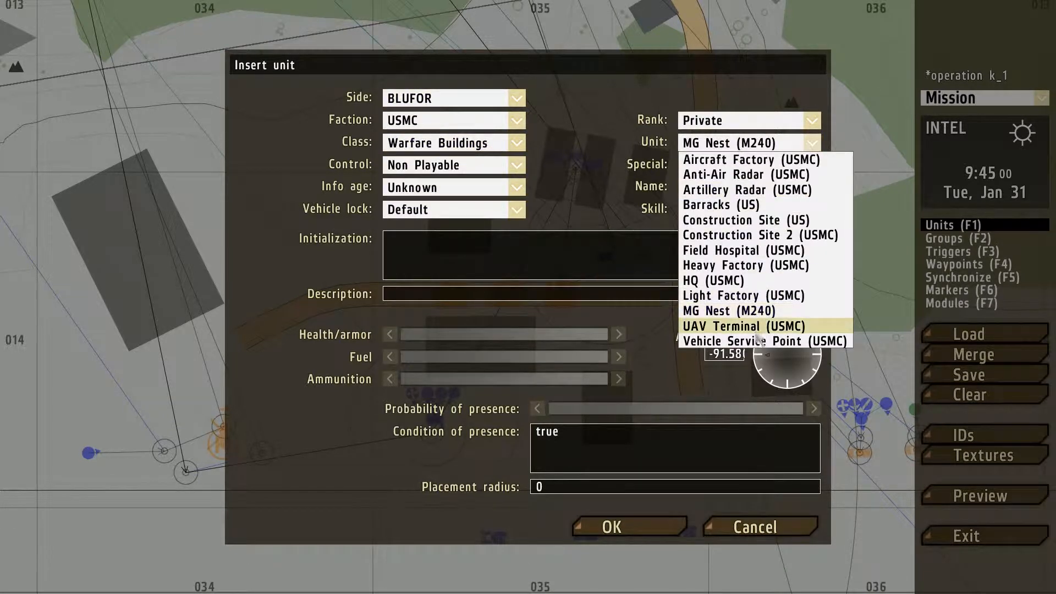
left_click(737, 286)
left_click(625, 540)
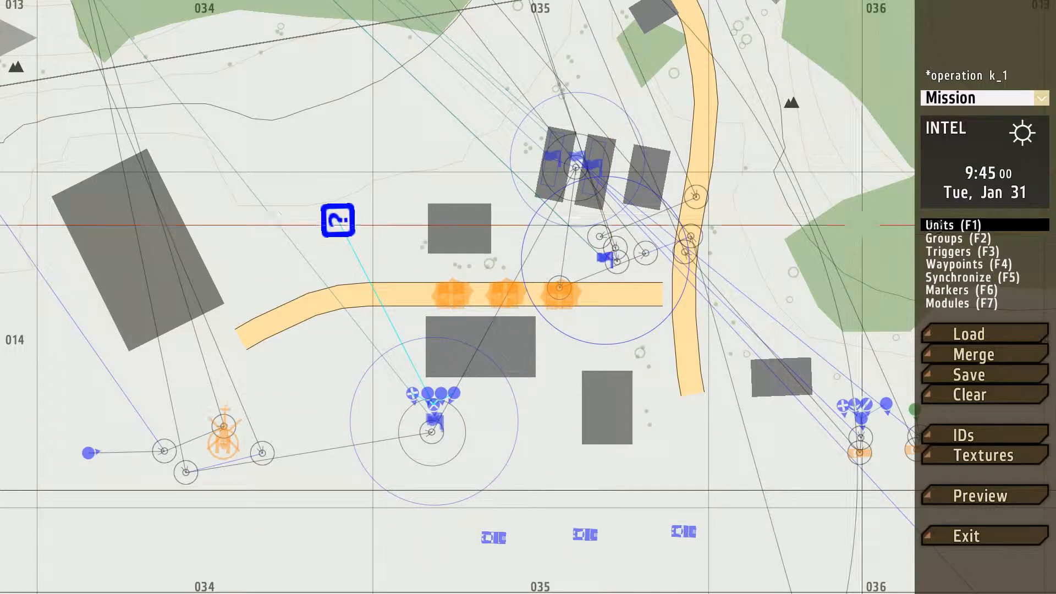
Step: Detach the HQ from the officer's group and move it just south of the base road's west end
left_click(934, 241)
key("F1")
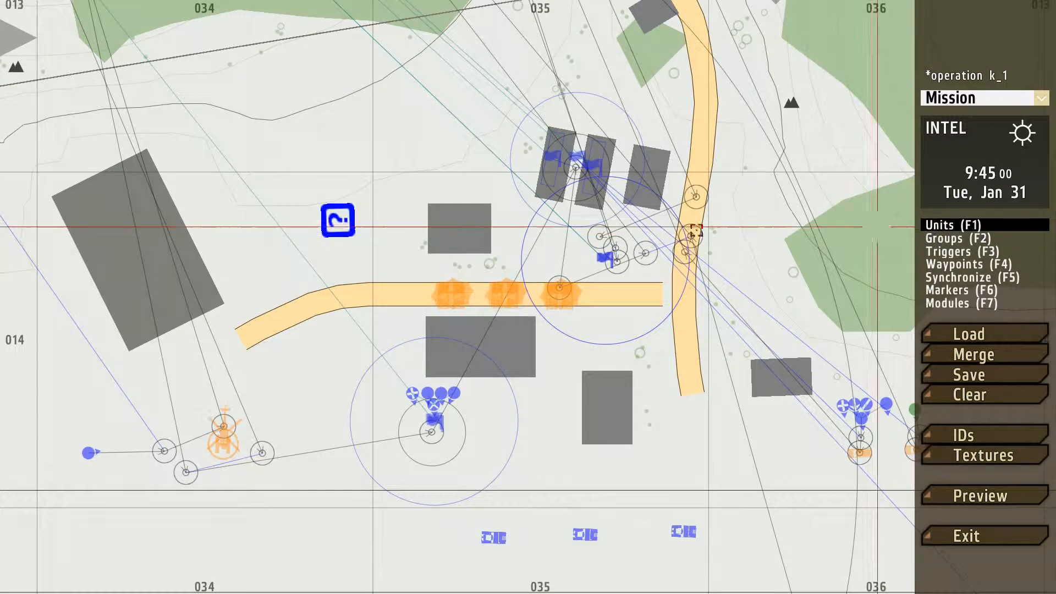
left_click_drag(343, 212, 300, 361)
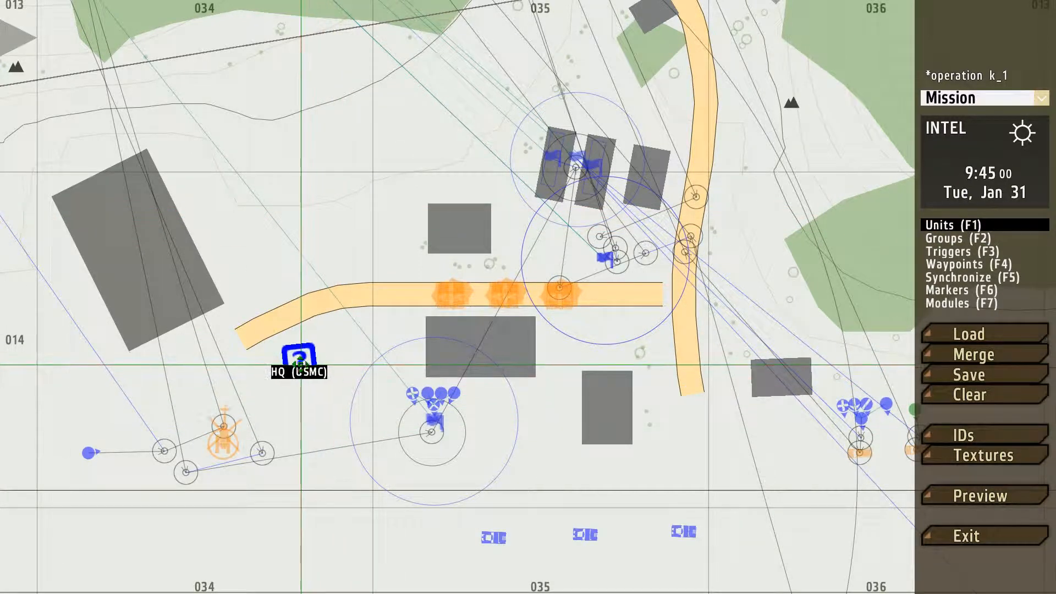
Step: Insert a Barracks (US) warfare building directly east of the HQ
double_click(372, 348)
left_click(726, 143)
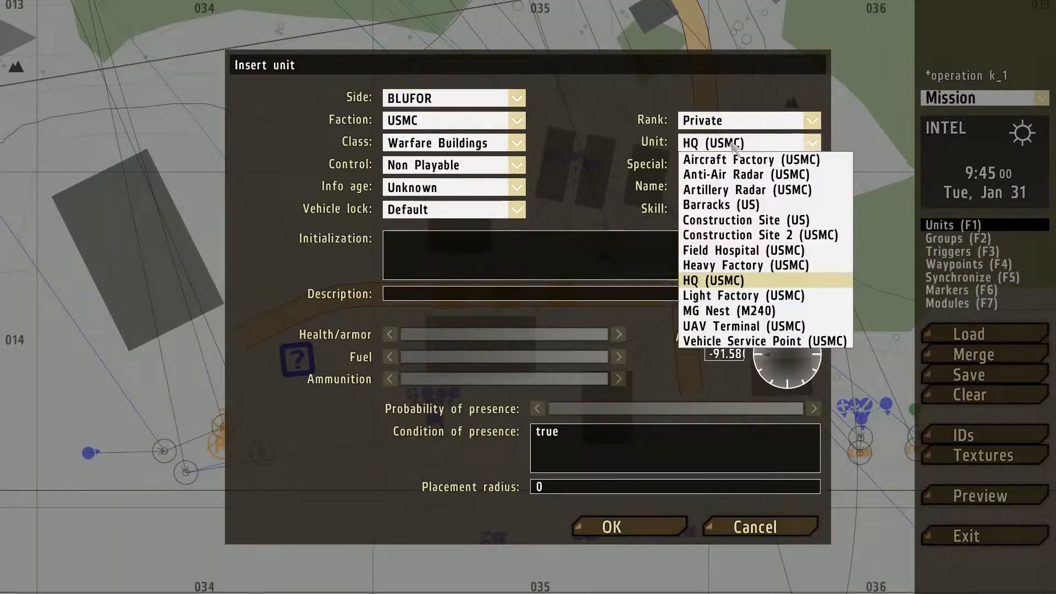
left_click(769, 204)
left_click(611, 526)
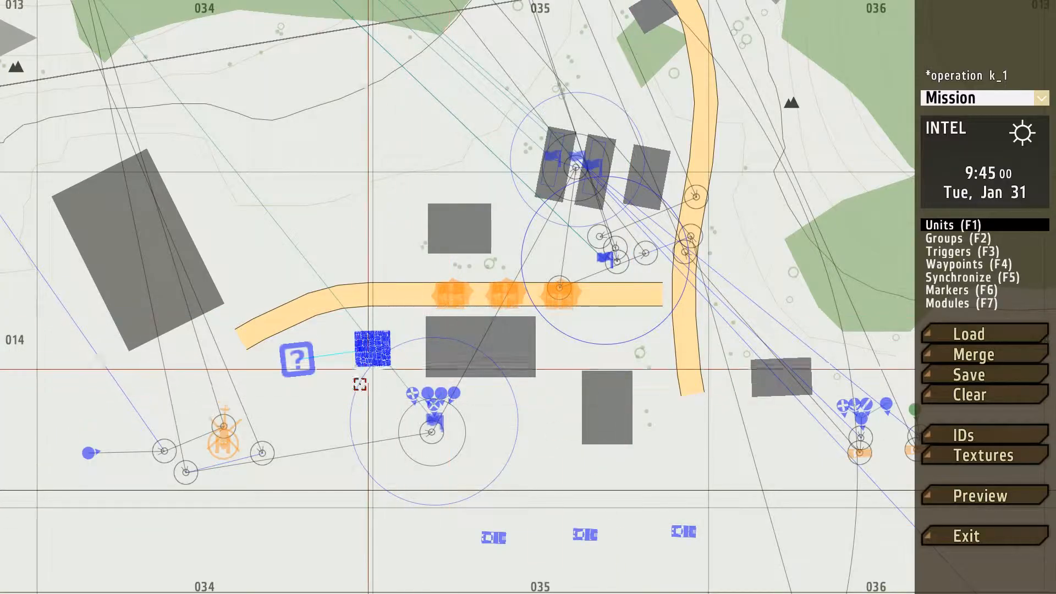
Step: Insert a Field Hospital (USMC) warfare building south of the HQ, between the helicopter and the officer group
double_click(314, 427)
left_click(738, 144)
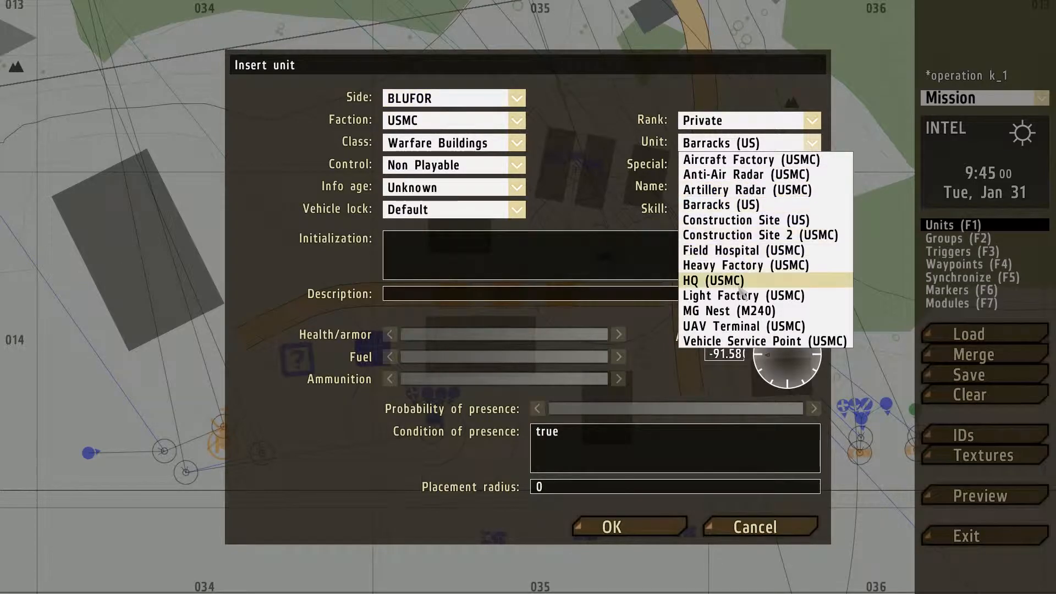
left_click(737, 251)
left_click(611, 527)
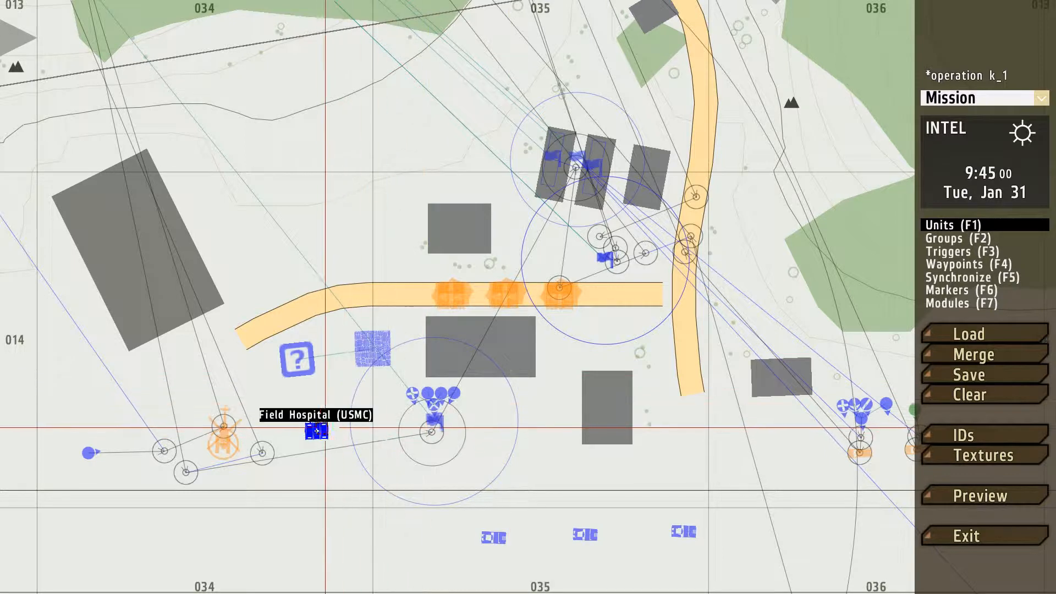
Step: Rotate the Field Hospital toward the base road's west end and switch to group editing
left_click_drag(316, 428, 237, 351, "shift")
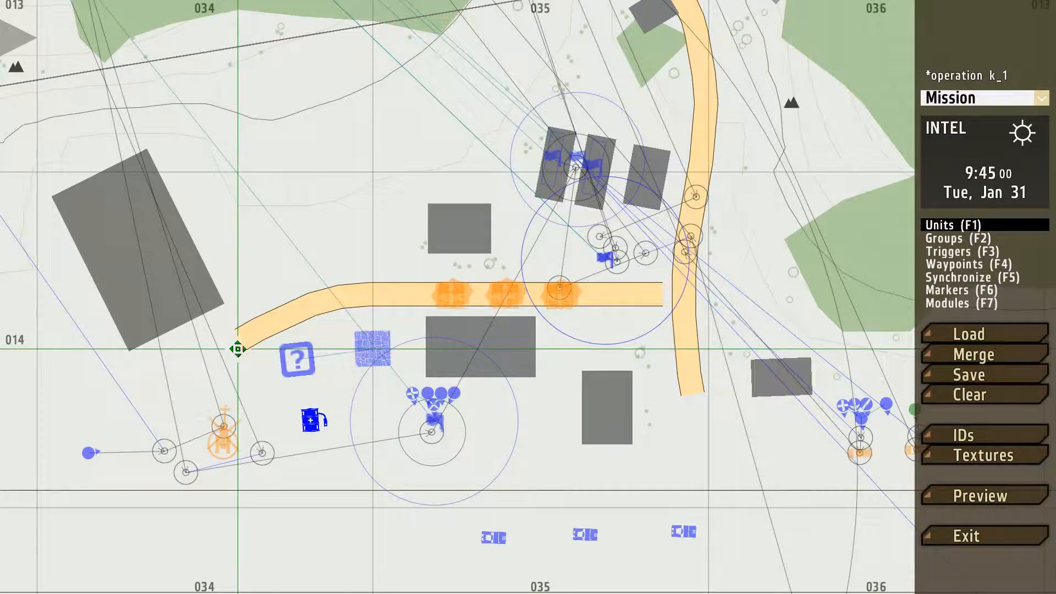
left_click(954, 240)
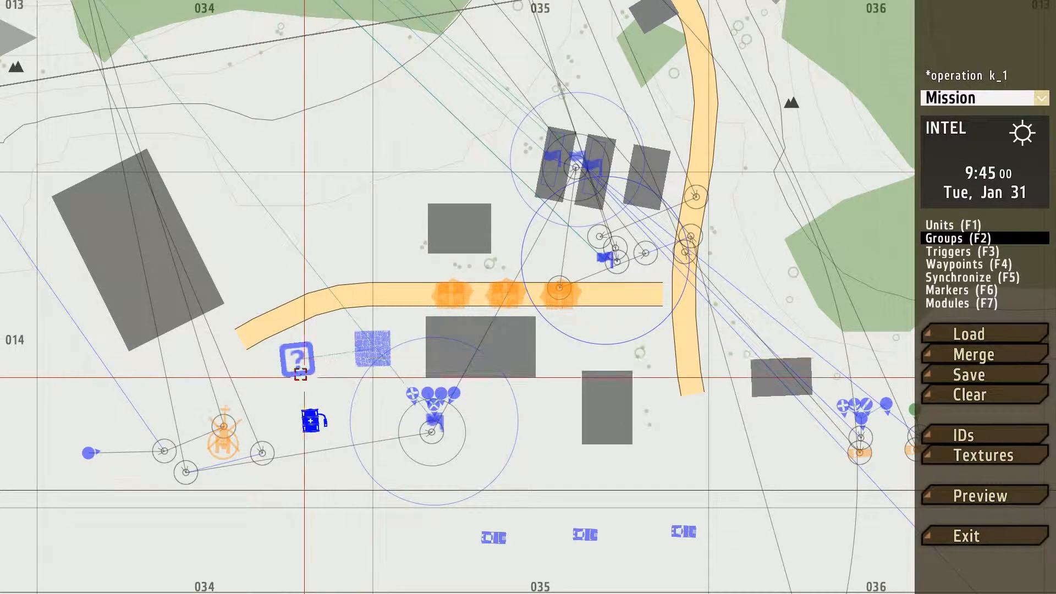
Step: Fine-tune the placement of the Field Hospital, HQ and Barracks, shifting the hospital slightly southeast
left_click(938, 230)
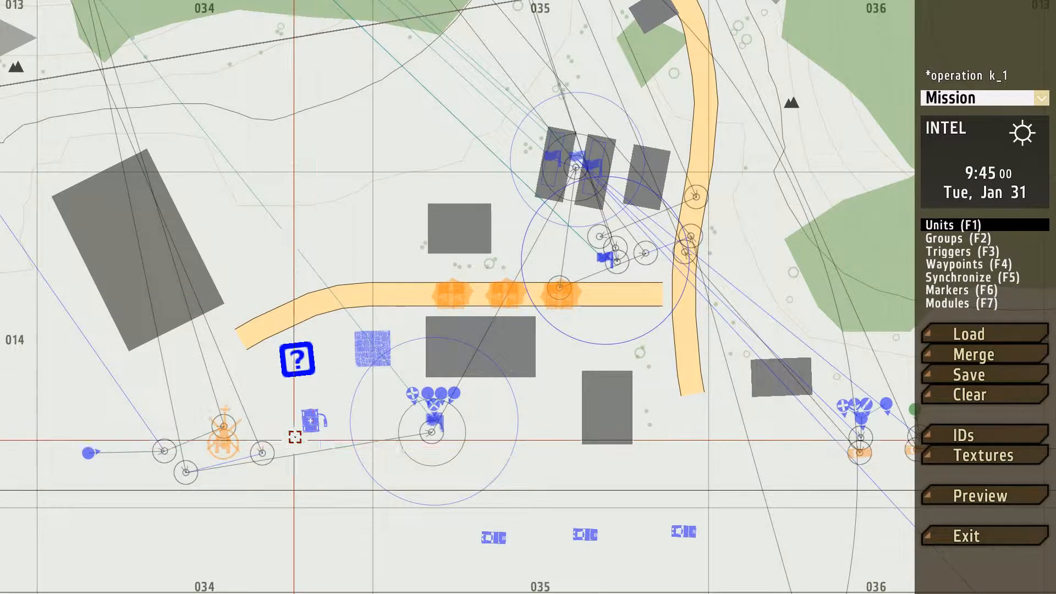
left_click_drag(313, 420, 321, 424)
left_click_drag(294, 359, 295, 363)
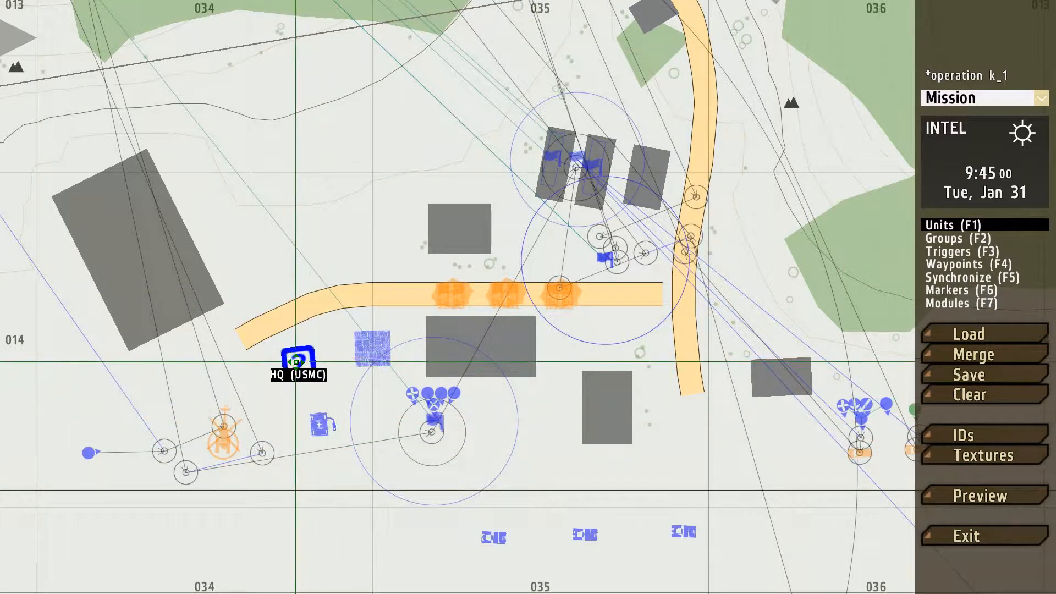
left_click_drag(374, 348, 372, 350)
left_click_drag(321, 425, 323, 424)
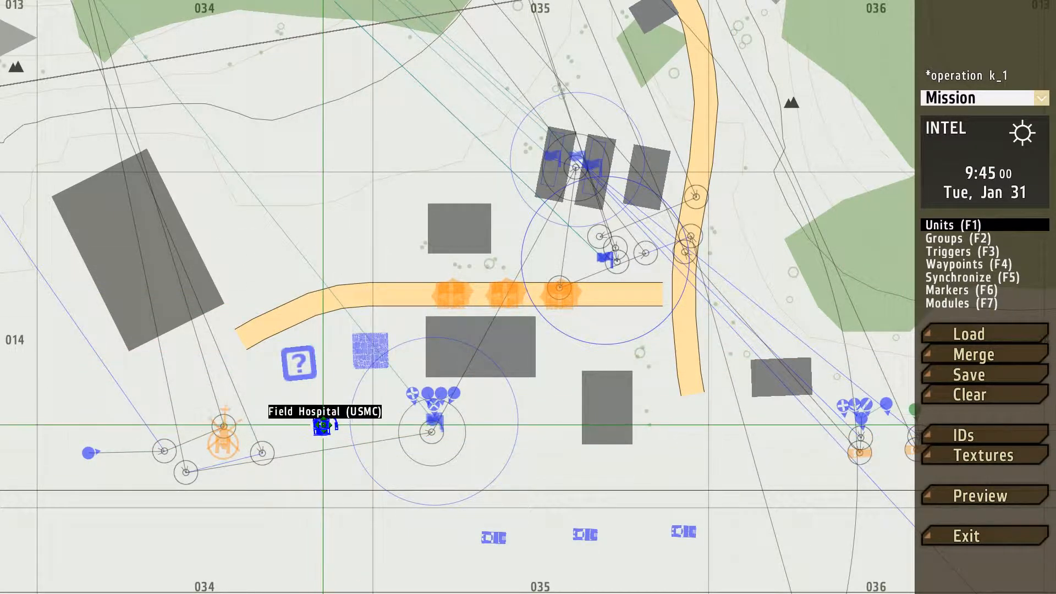
Step: Insert a USMC infantry Fire Team north of the building above the base road, then shift it slightly east and rotate it
scroll(332, 425, "up", 2)
scroll(530, 368, "down", 4)
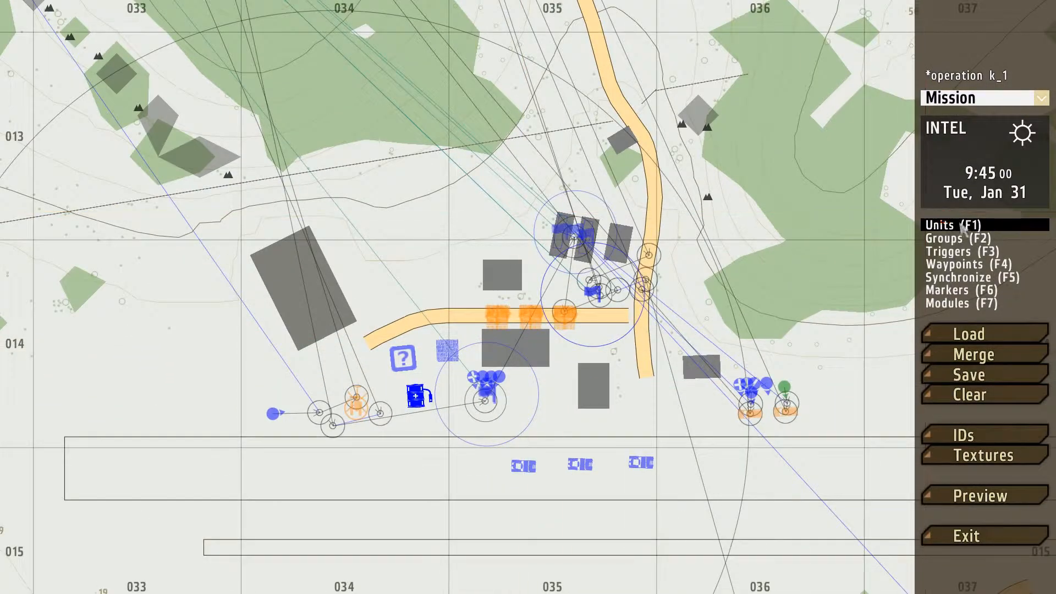
key("F2")
scroll(548, 246, "up", 2)
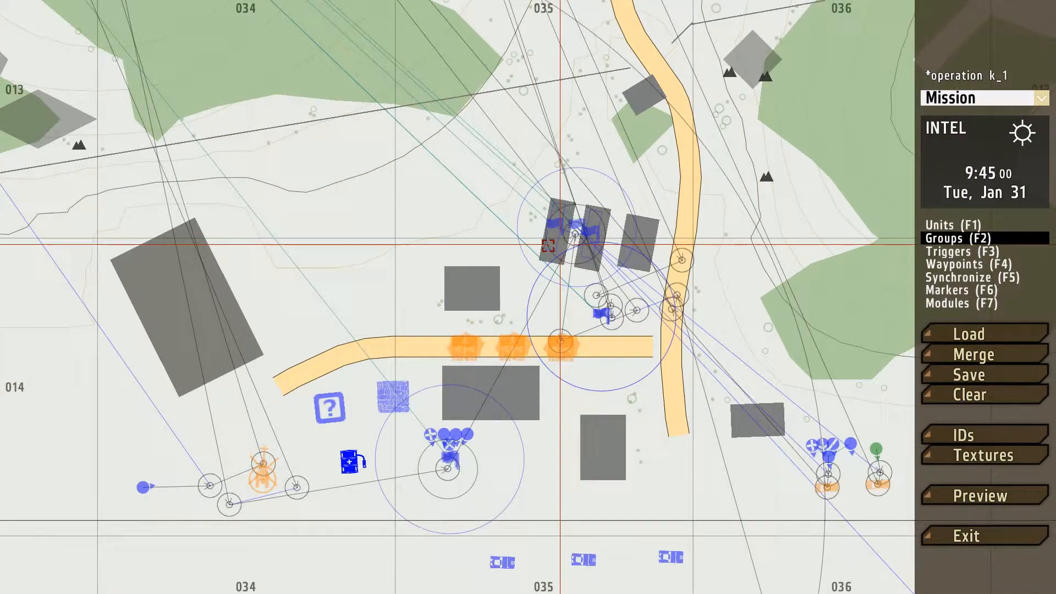
double_click(434, 229)
left_click(542, 237)
left_click(543, 238)
left_click(565, 303)
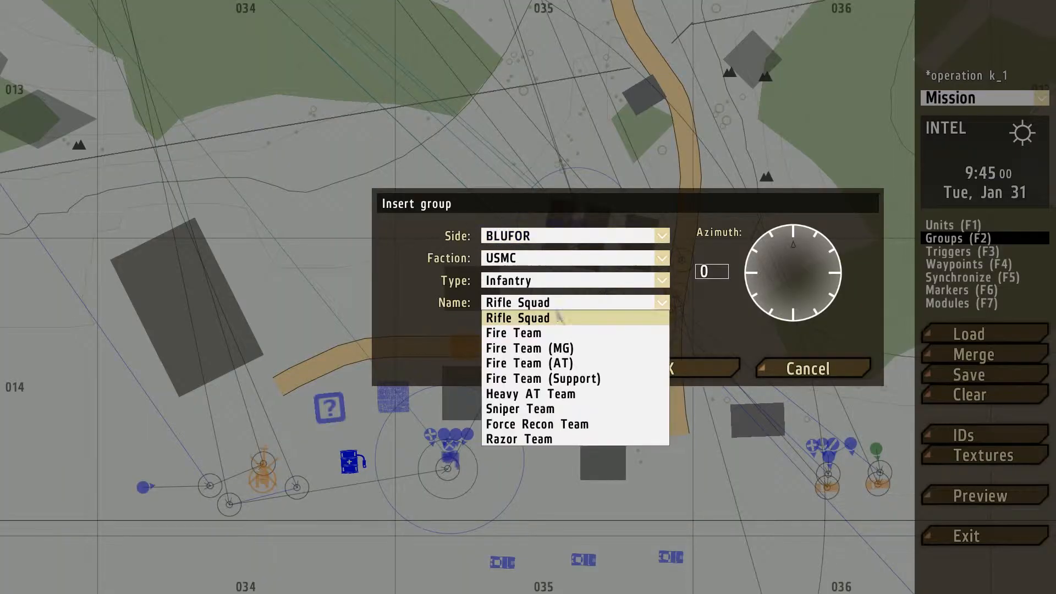
left_click(556, 329)
left_click(714, 374)
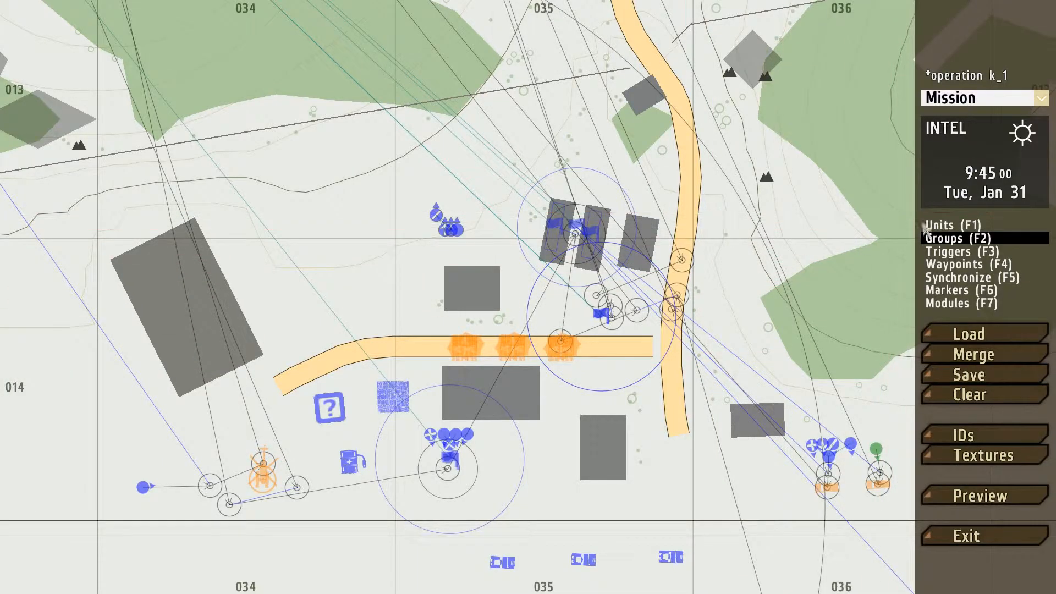
key("F1")
left_click_drag(427, 202, 443, 276)
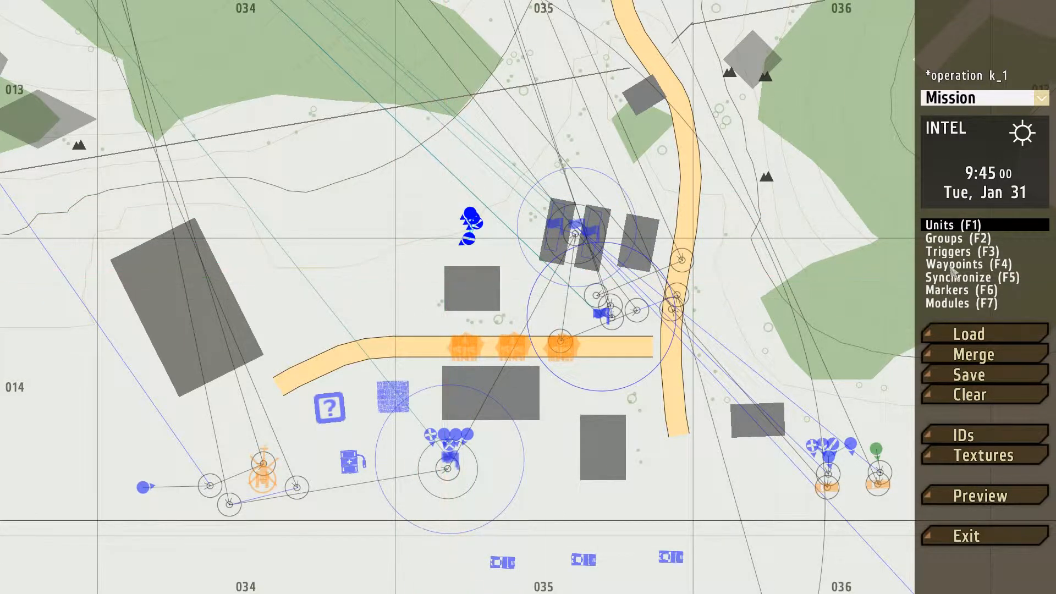
Step: Insert a MOVE waypoint for the new fire team a short distance west of it
key("F4")
double_click(408, 250)
left_click(660, 522)
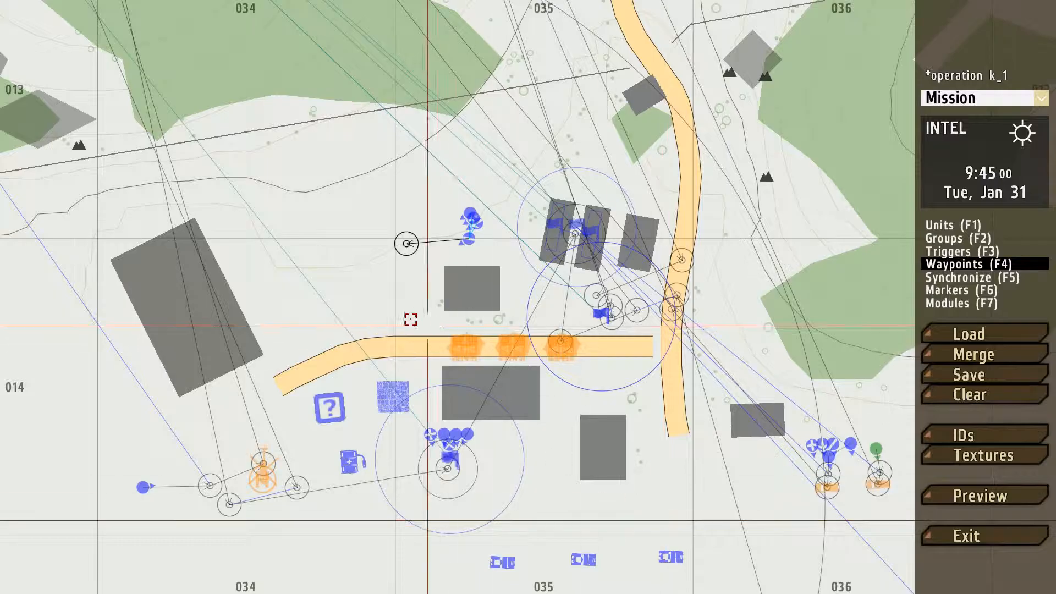
double_click(468, 283)
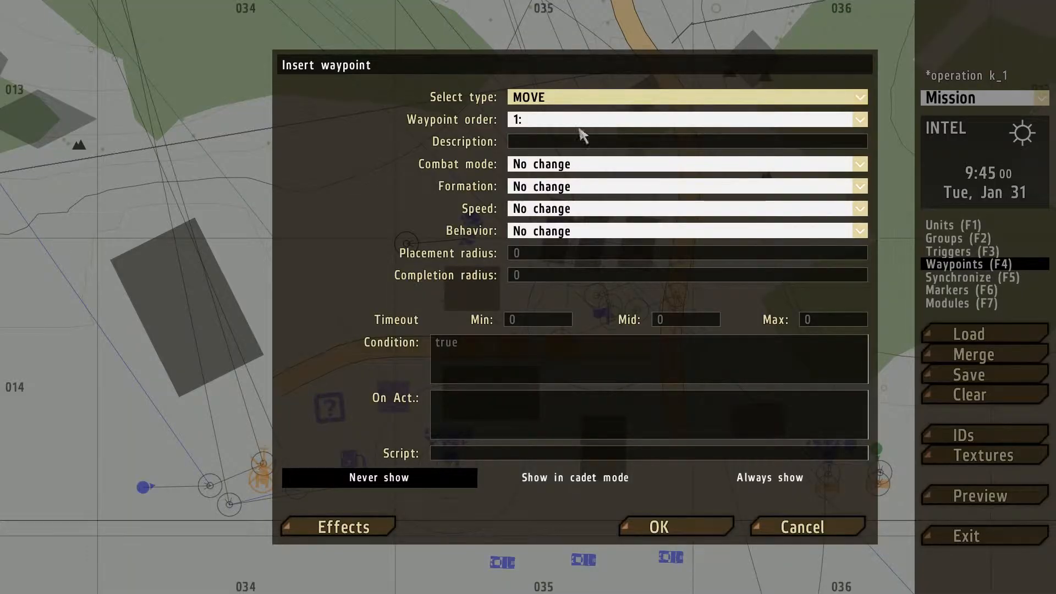
left_click(781, 526)
Step: Set the fire team's MOVE waypoint to Hold fire, Column formation, Limited speed and Safe behavior
double_click(407, 242)
left_click(596, 164)
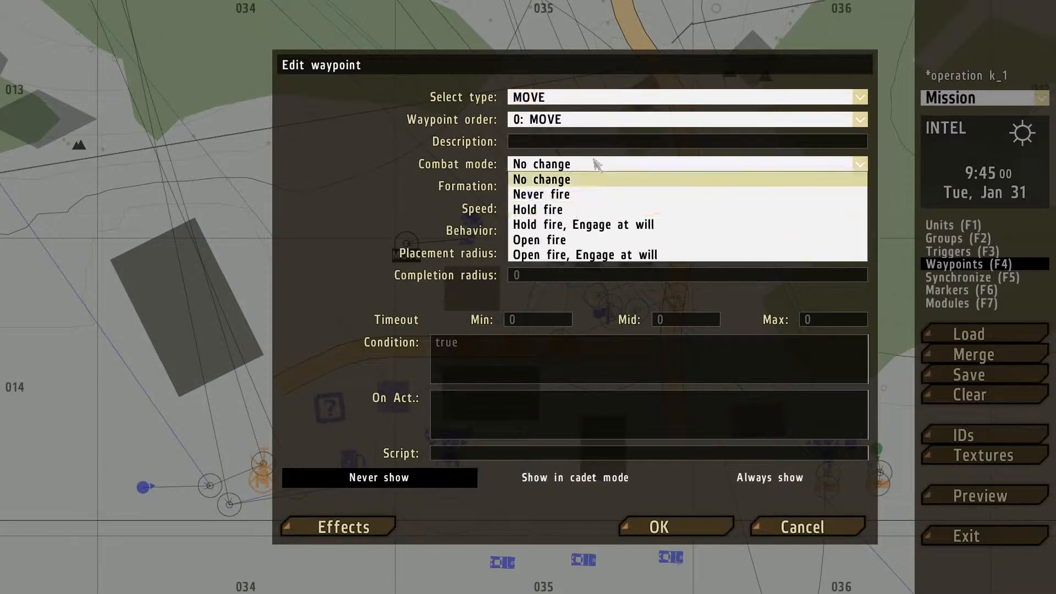
left_click(573, 210)
left_click(574, 186)
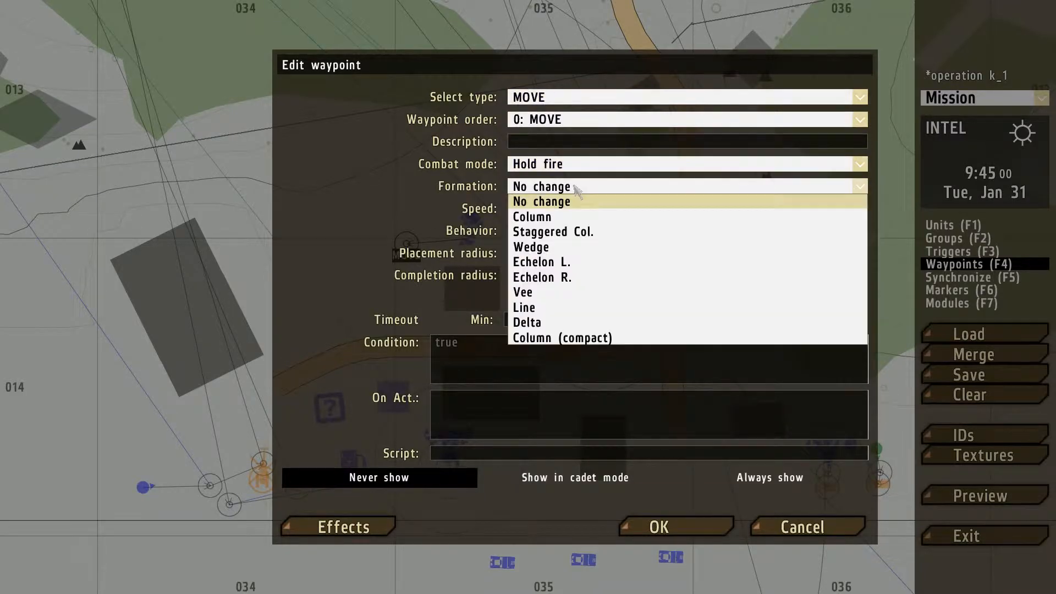
left_click(583, 215)
left_click(584, 208)
left_click(584, 238)
left_click(582, 231)
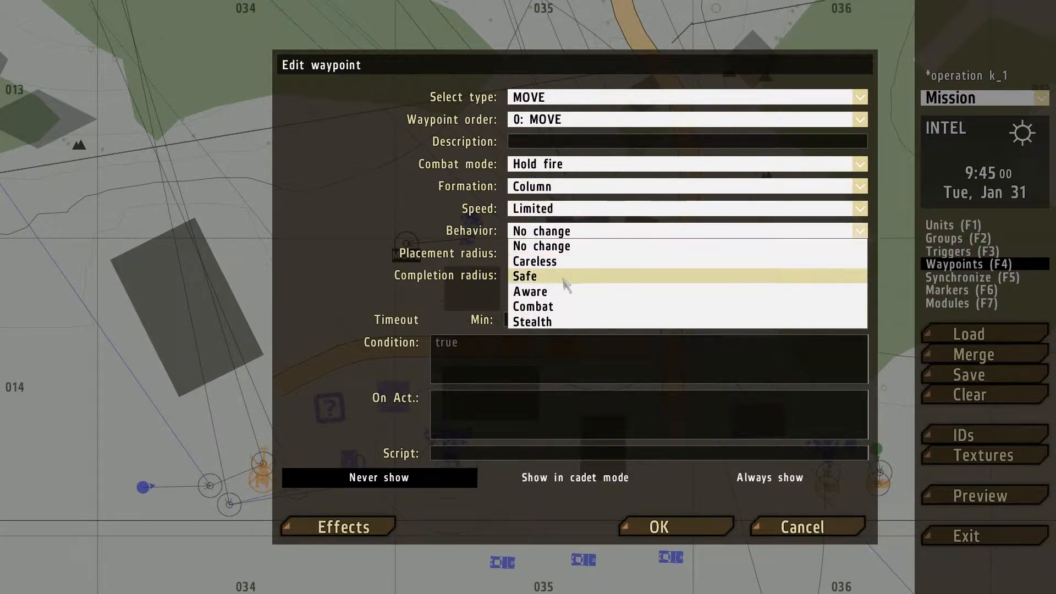
left_click(575, 276)
left_click(659, 526)
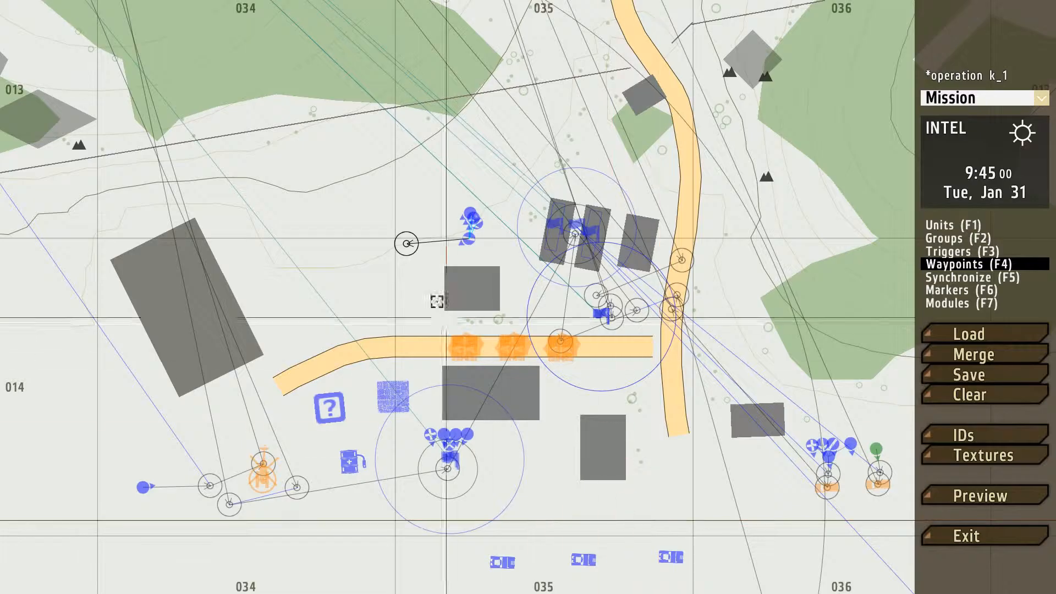
Step: Insert a CYCLE waypoint southwest of the fire team's MOVE waypoint, just north of the base road's bend
double_click(355, 328)
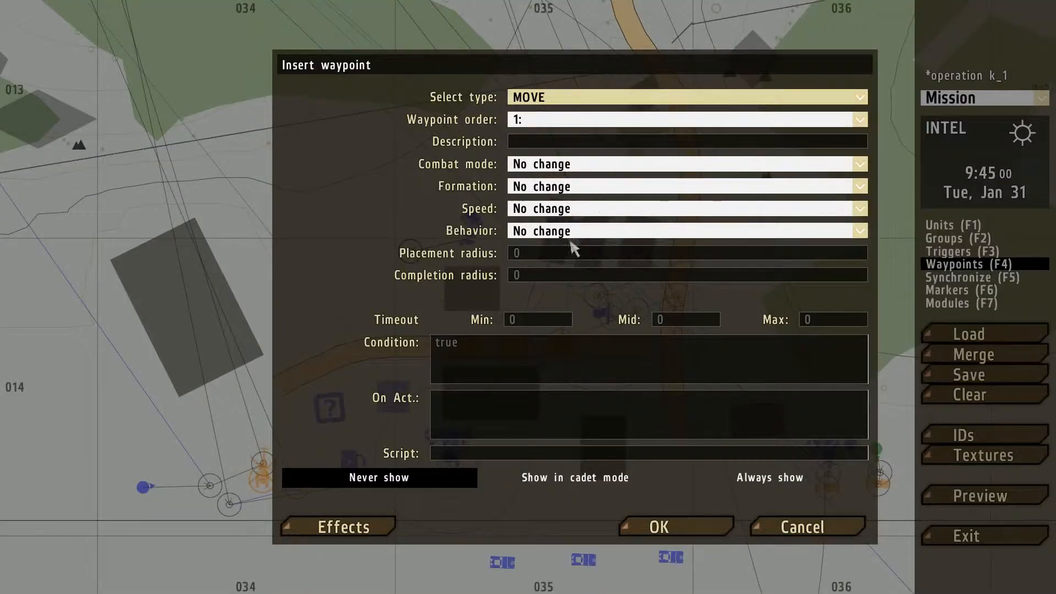
left_click(566, 162)
left_click(568, 164)
left_click(580, 99)
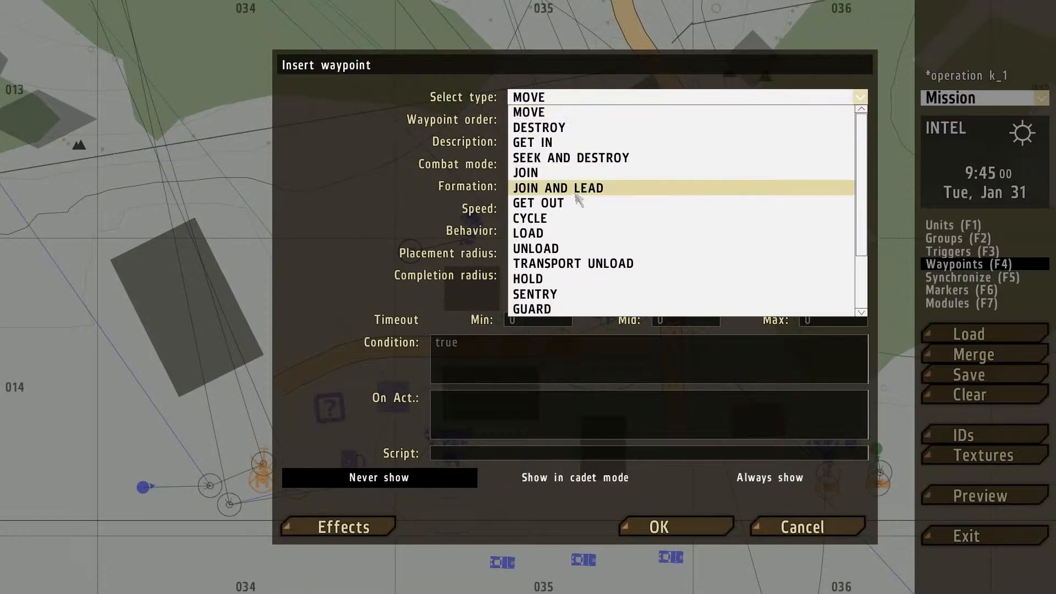
left_click(569, 219)
left_click(678, 523)
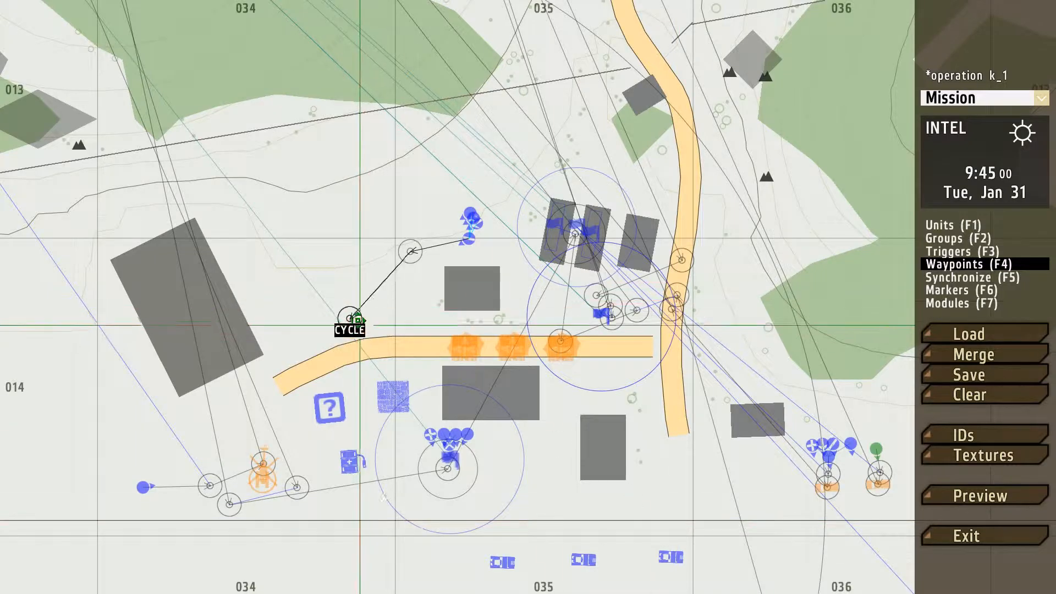
Step: Duplicate the fire team with its waypoints and lay the rotated copy out westward along the base road
left_click_drag(410, 248, 413, 243)
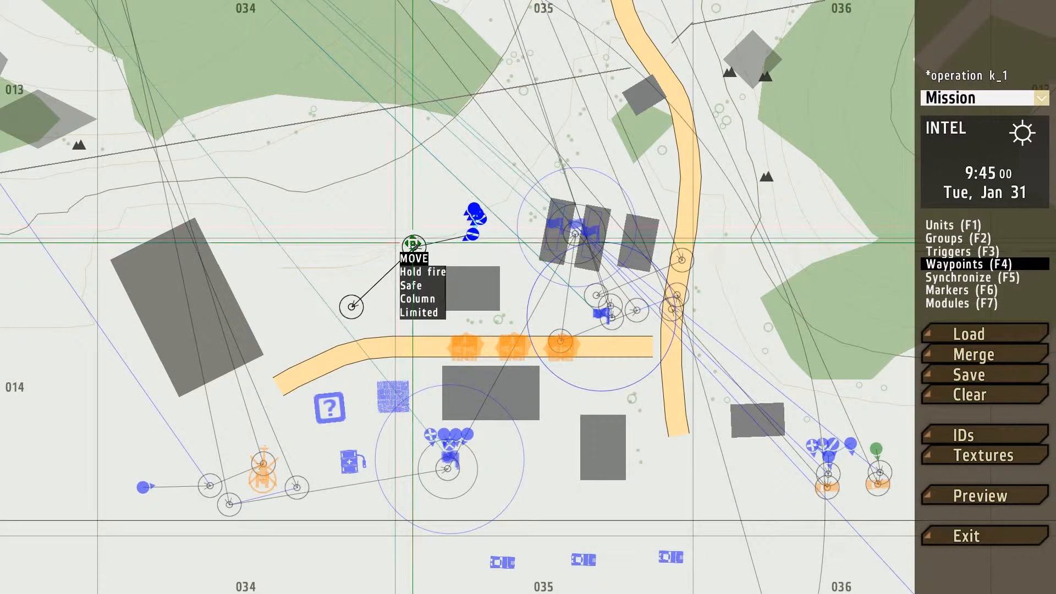
key("ctrl+v")
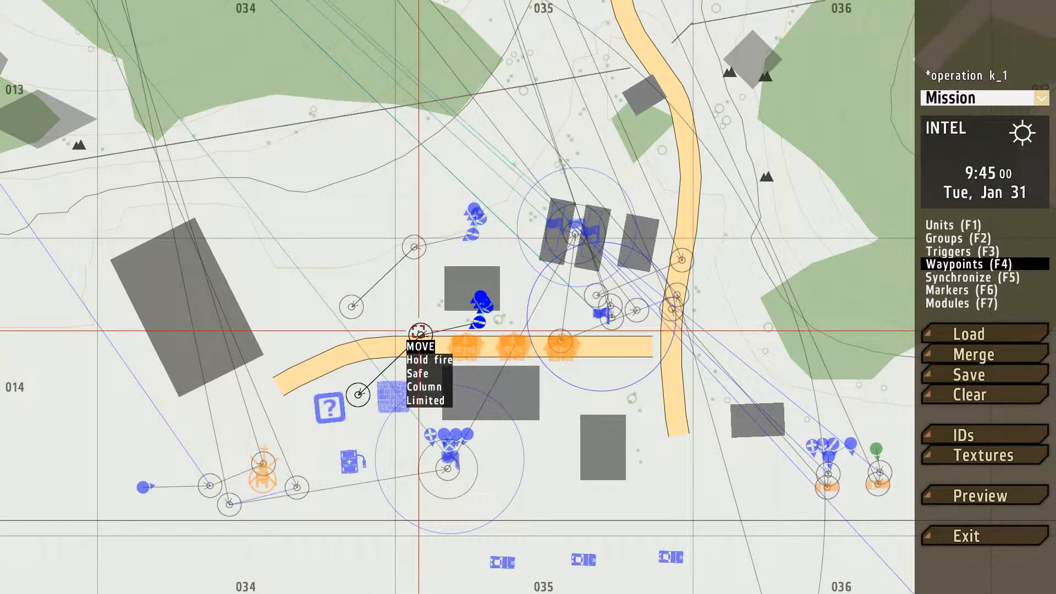
left_click_drag(419, 331, 421, 315, "shift")
left_click_drag(421, 315, 453, 316)
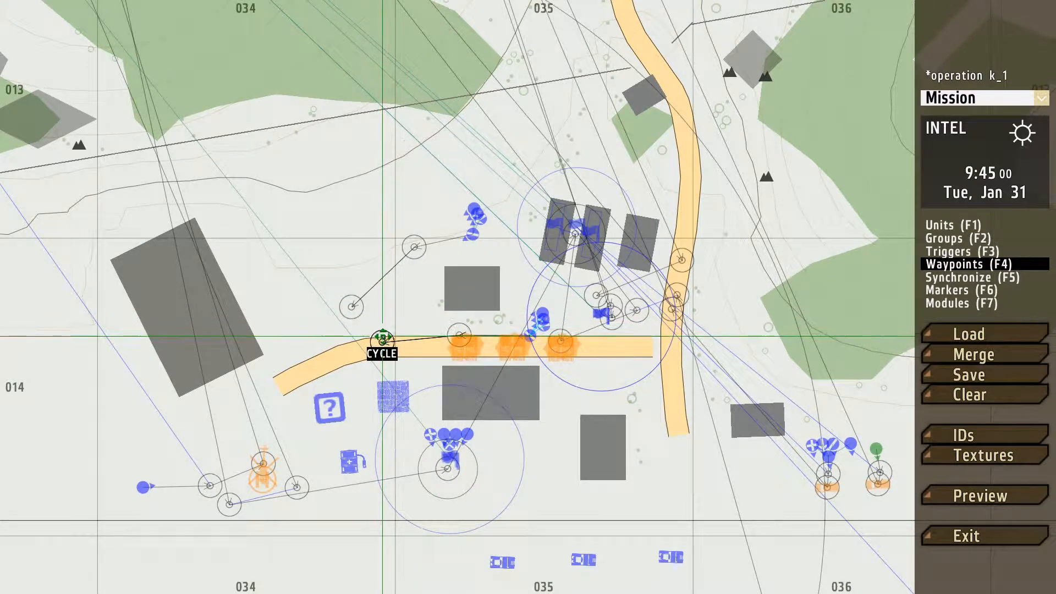
Step: Synchronize the northern fire team's MOVE waypoint with the western waypoint beside the helipad northwest of Kamenyy
left_click(945, 283)
scroll(444, 217, "down", 7)
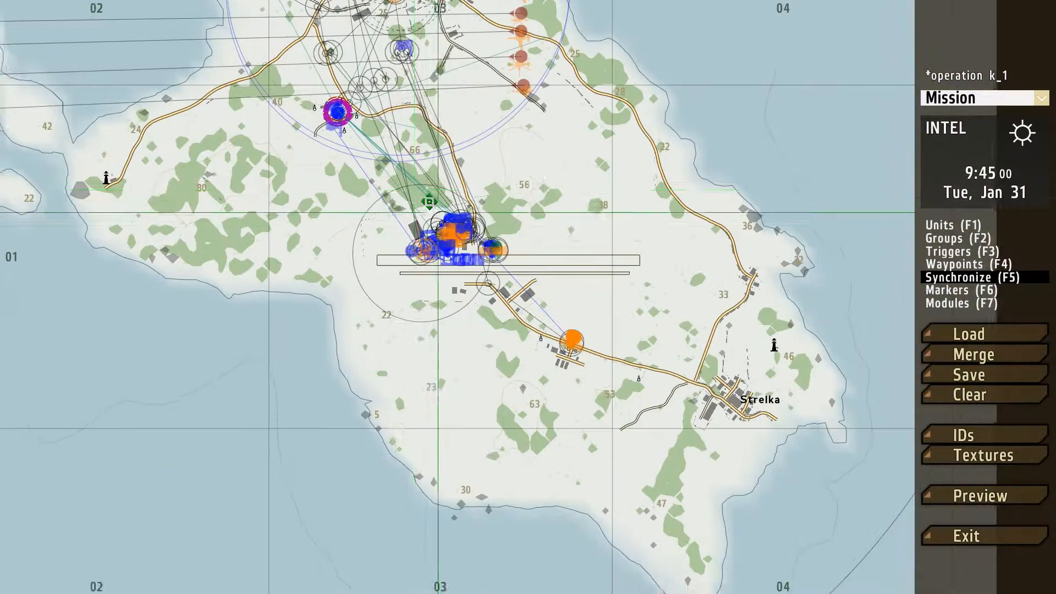
right_click_drag(416, 190, 410, 367)
scroll(355, 212, "up", 2)
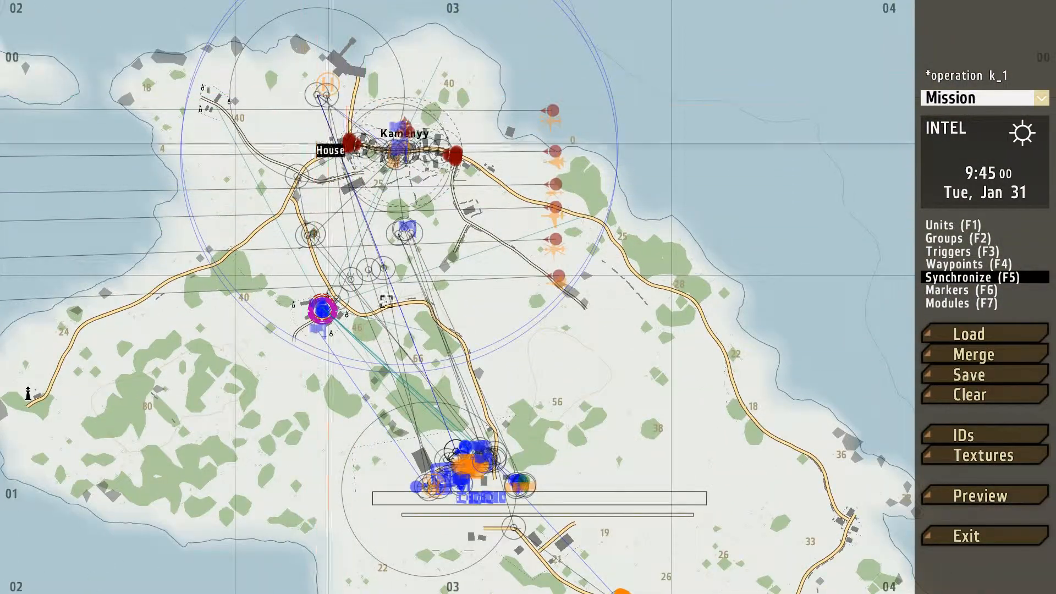
right_click_drag(443, 436, 436, 282)
scroll(436, 282, "up", 6)
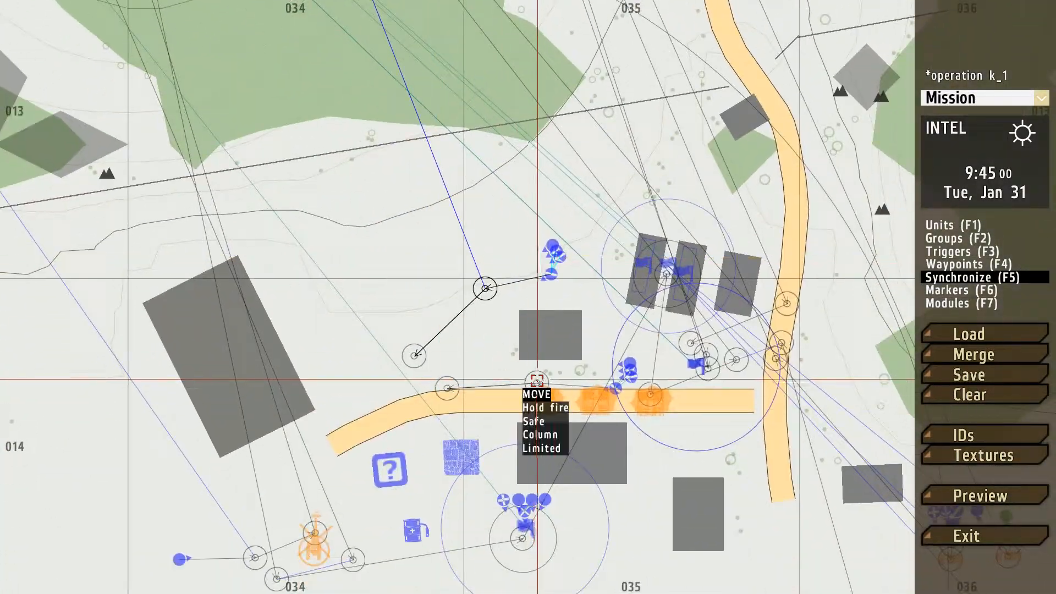
Step: Synchronize the road fire team's MOVE waypoint with the same western waypoint beside the helipad northwest of Kamenyy
scroll(435, 254, "down", 4)
scroll(427, 247, "down", 1)
right_click_drag(284, 22, 286, 286)
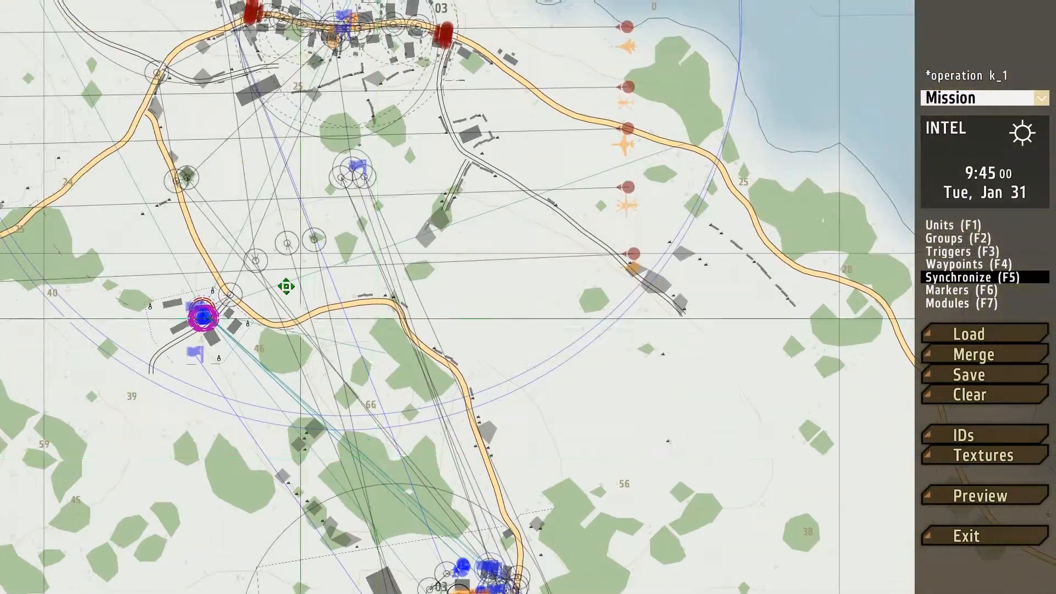
scroll(285, 286, "down", 2)
right_click_drag(256, 72, 283, 252)
scroll(284, 251, "up", 3)
scroll(284, 251, "up", 2)
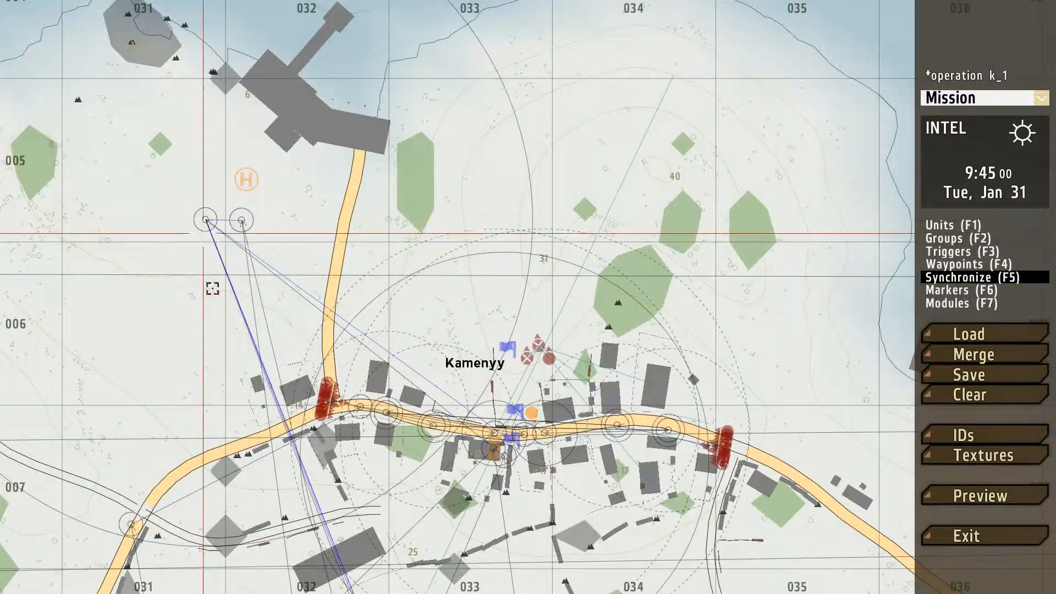
scroll(385, 519, "down", 4)
right_click_drag(385, 519, 355, 269)
right_click_drag(404, 456, 366, 239)
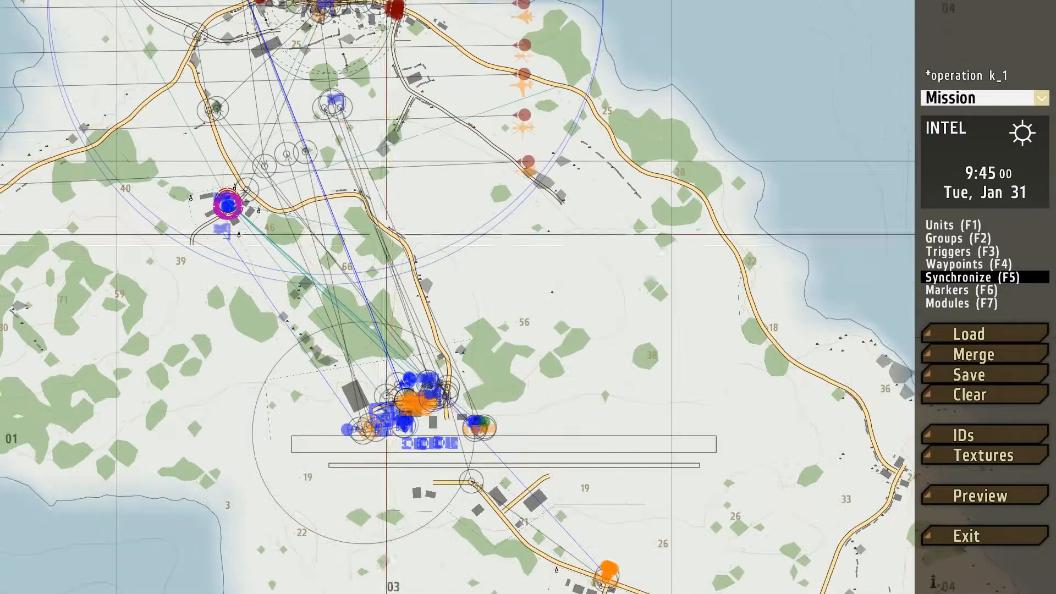
right_click_drag(404, 423, 379, 254)
scroll(380, 264, "up", 5)
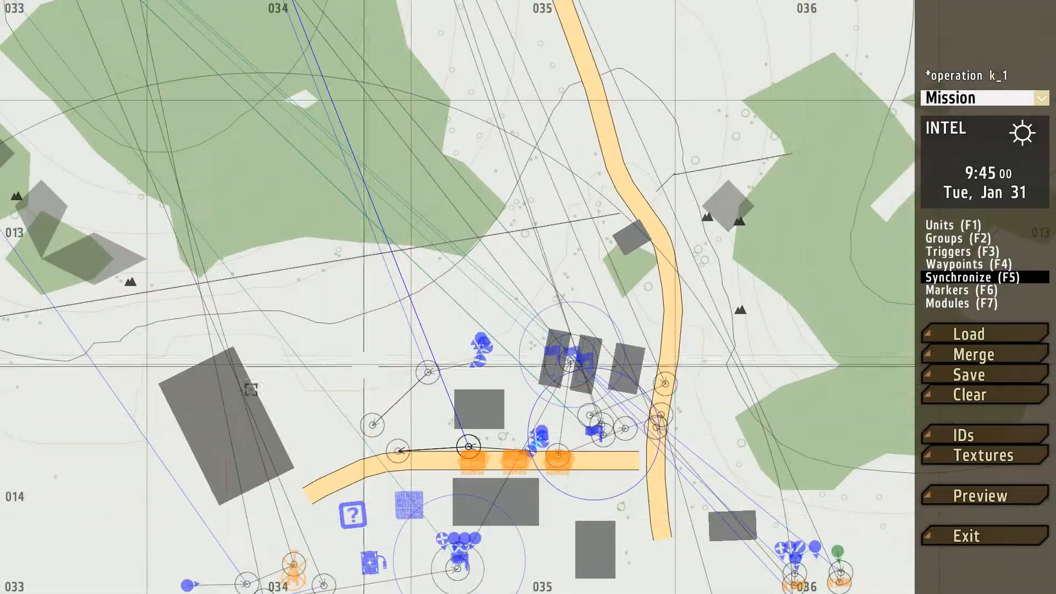
Step: Move the northern team's MOVE waypoint slightly south, and shift both teams' CYCLE waypoints farther west
right_click_drag(452, 454, 519, 274)
scroll(493, 364, "up", 2)
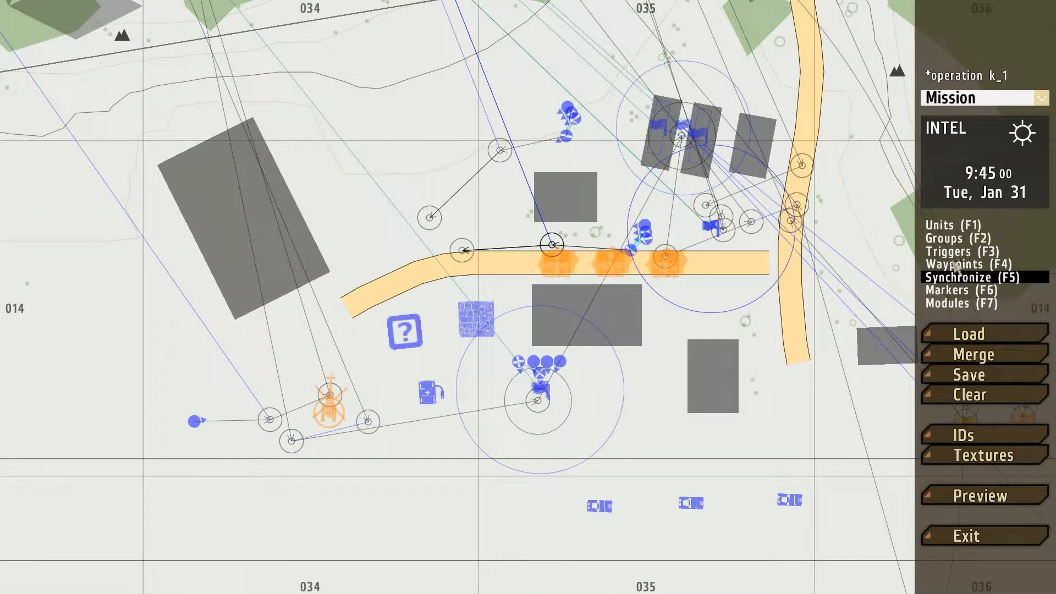
left_click_drag(499, 150, 501, 159)
left_click_drag(430, 217, 412, 206)
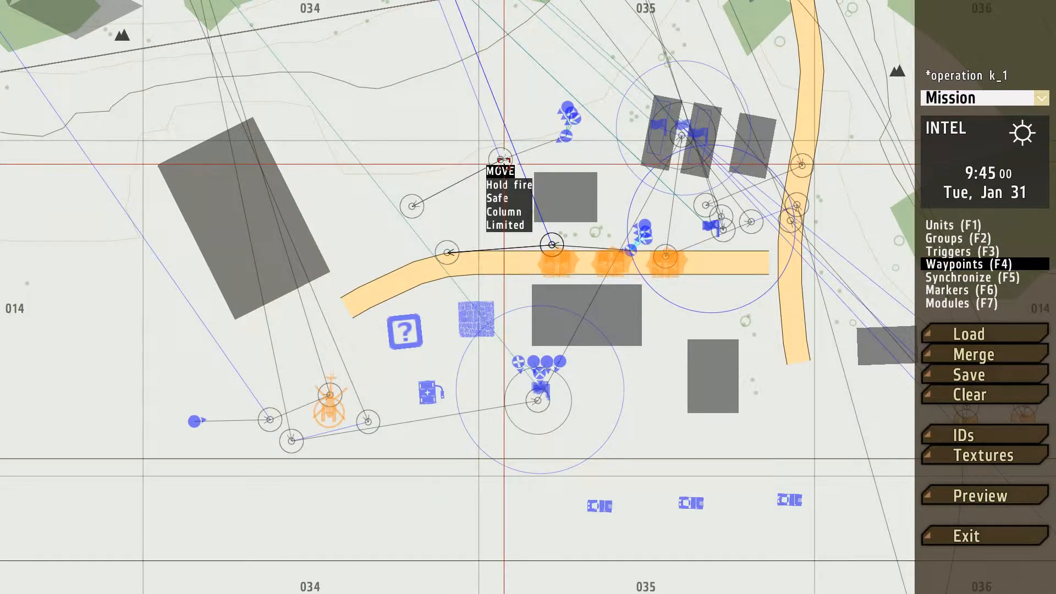
Step: Append "\n - CHECK MAP FOR DETAILS" to the "Bomb Kameneyy" task hint in trigger T3_2's activation code
scroll(546, 271, "down", 3)
scroll(547, 271, "down", 2)
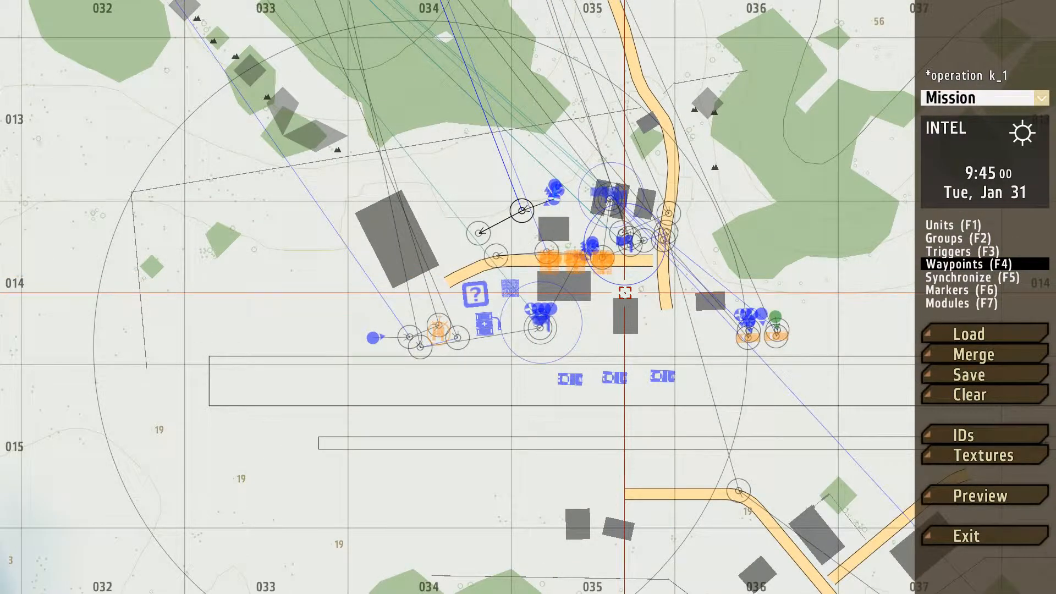
scroll(614, 299, "down", 3)
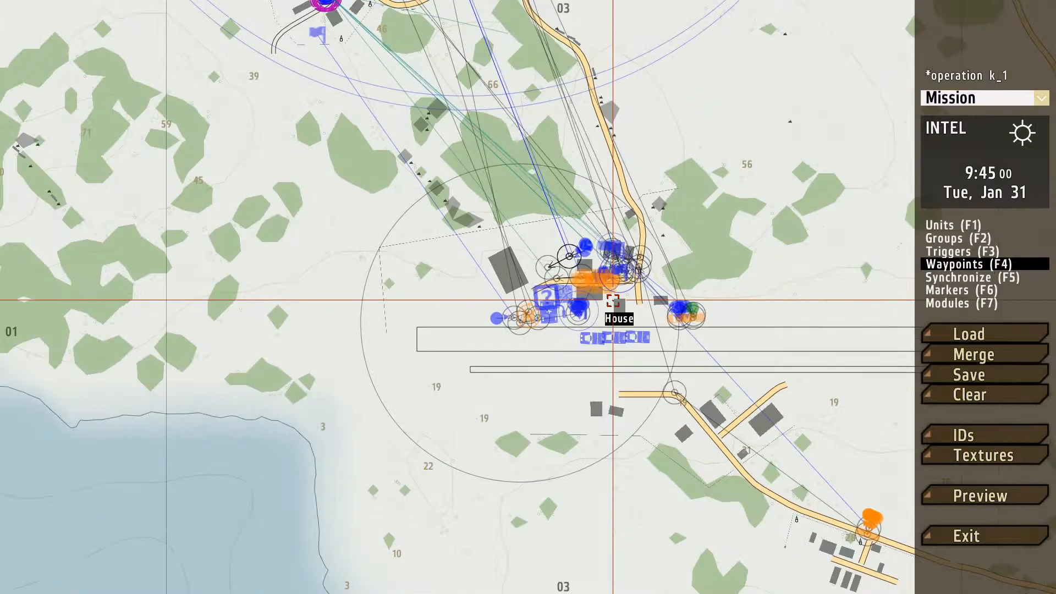
scroll(613, 301, "up", 6)
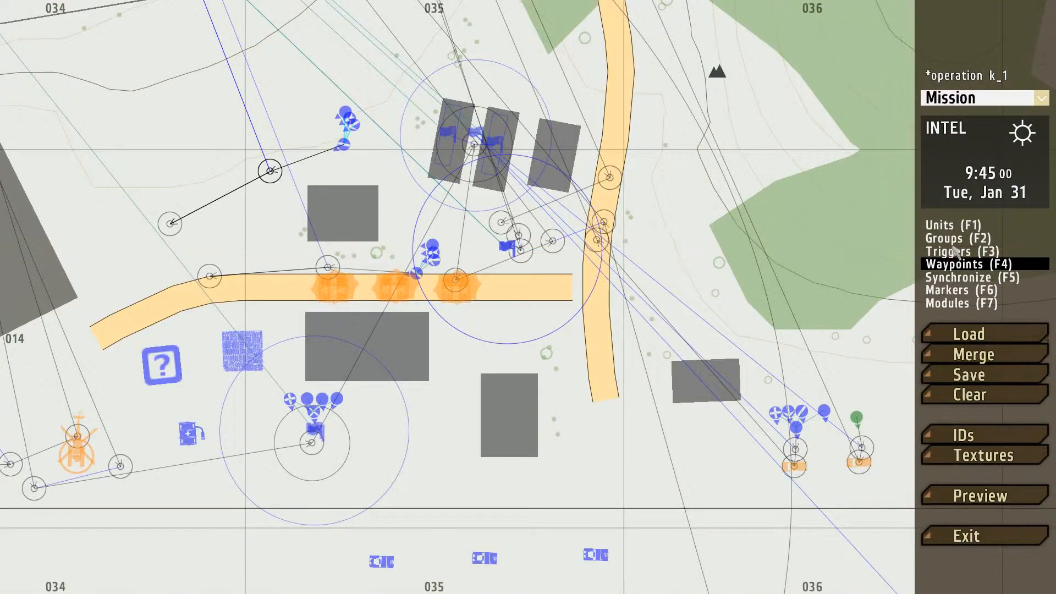
scroll(583, 227, "up", 1)
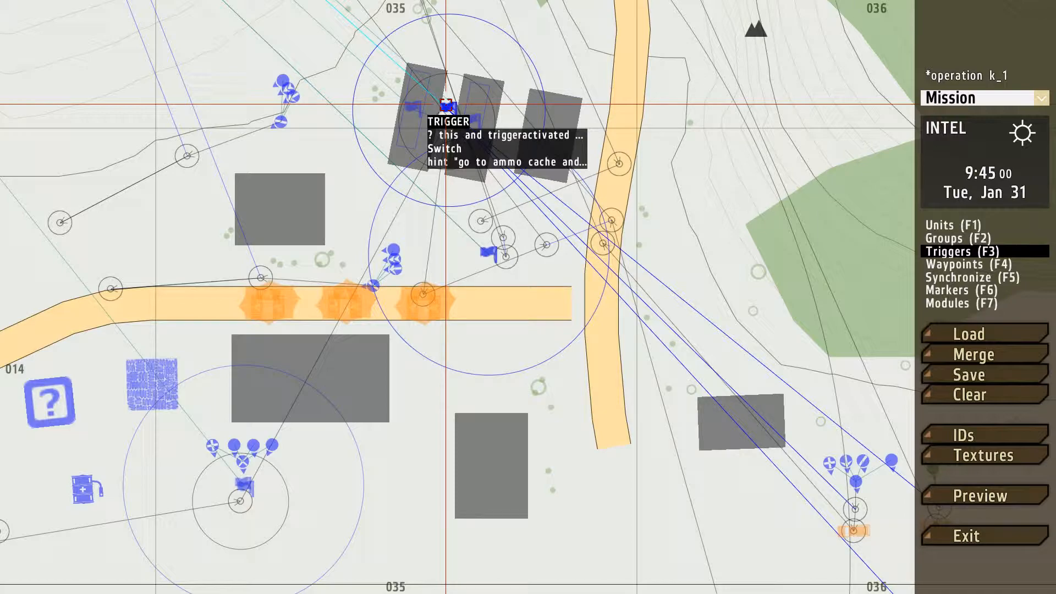
double_click(446, 105)
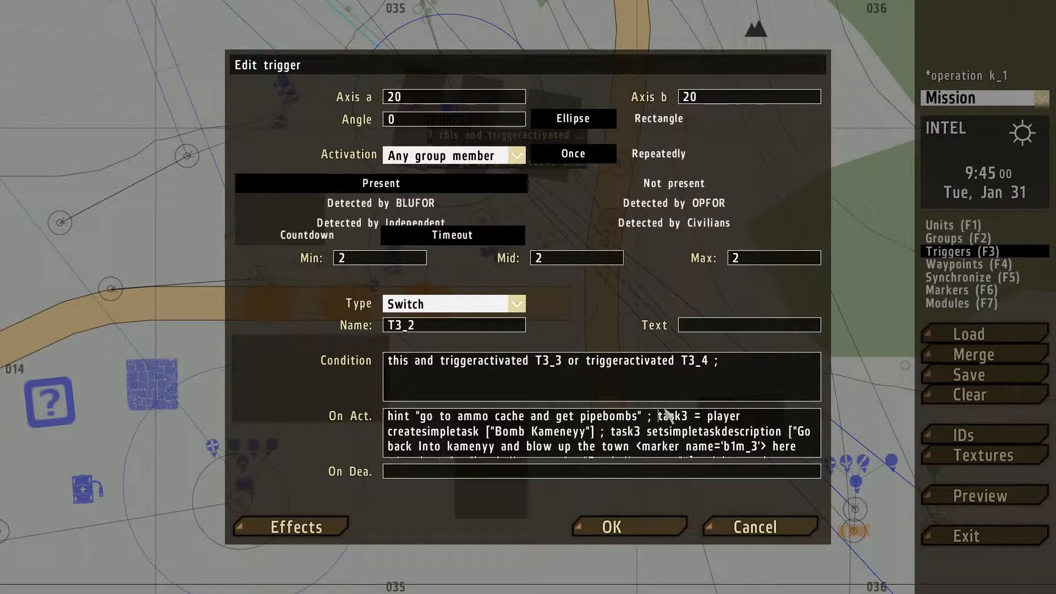
key("Down")
key("Down")
key("Down")
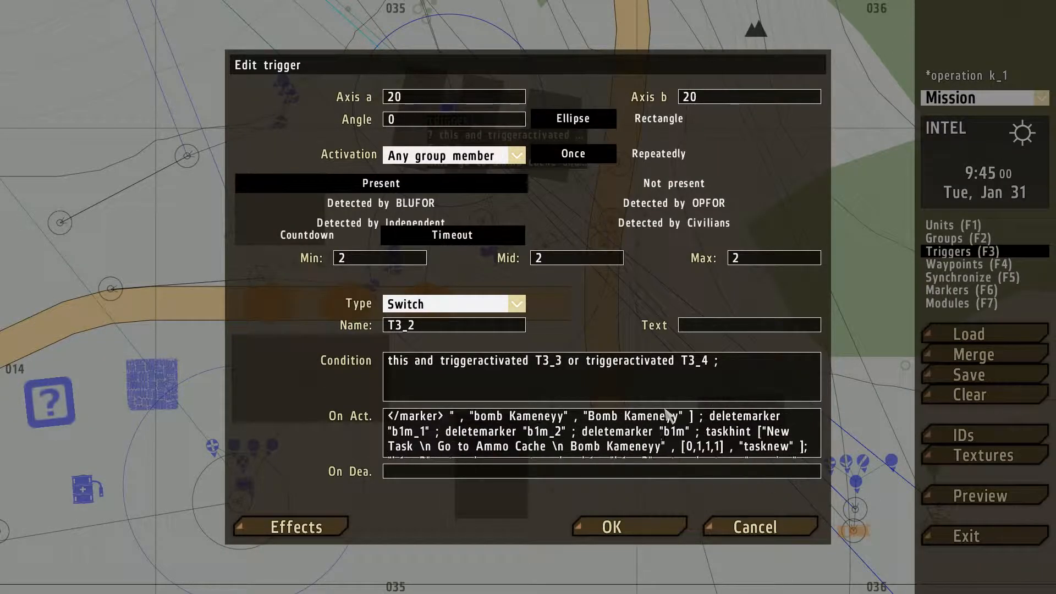
key("Down")
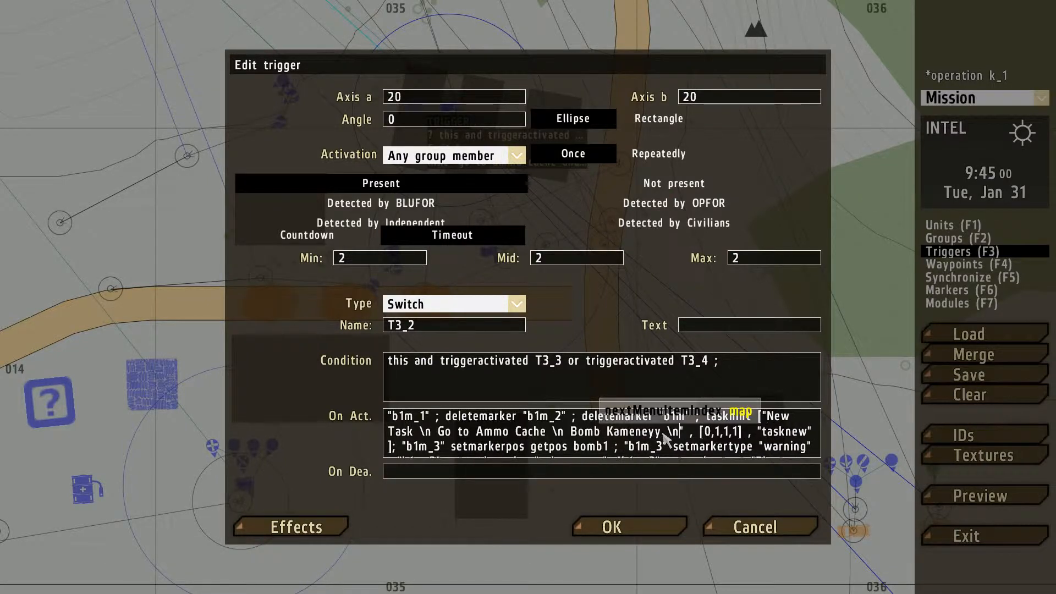
type("n -")
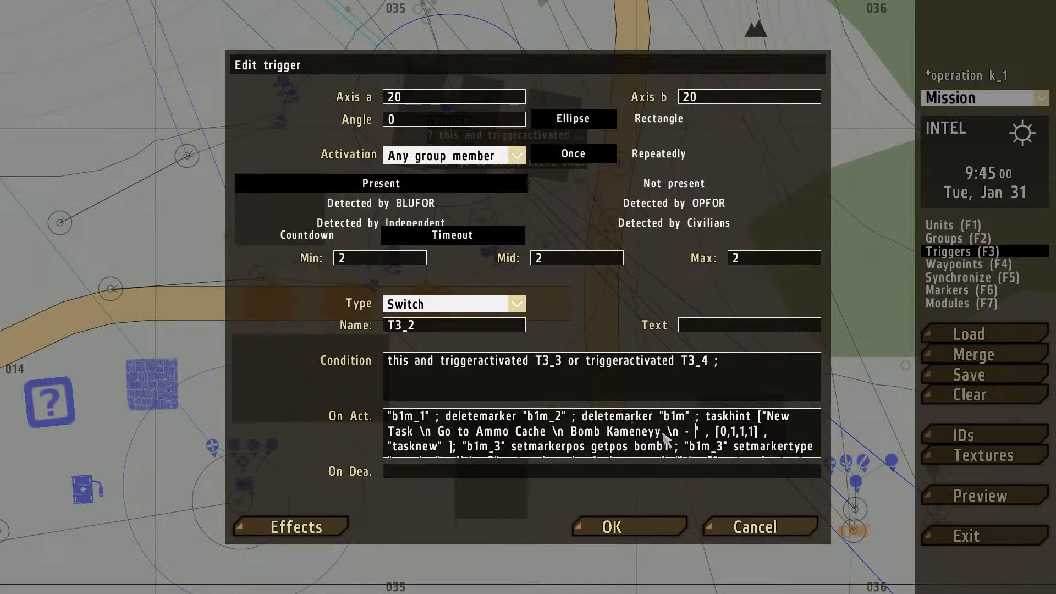
type(" CHECK MAp Fo RD")
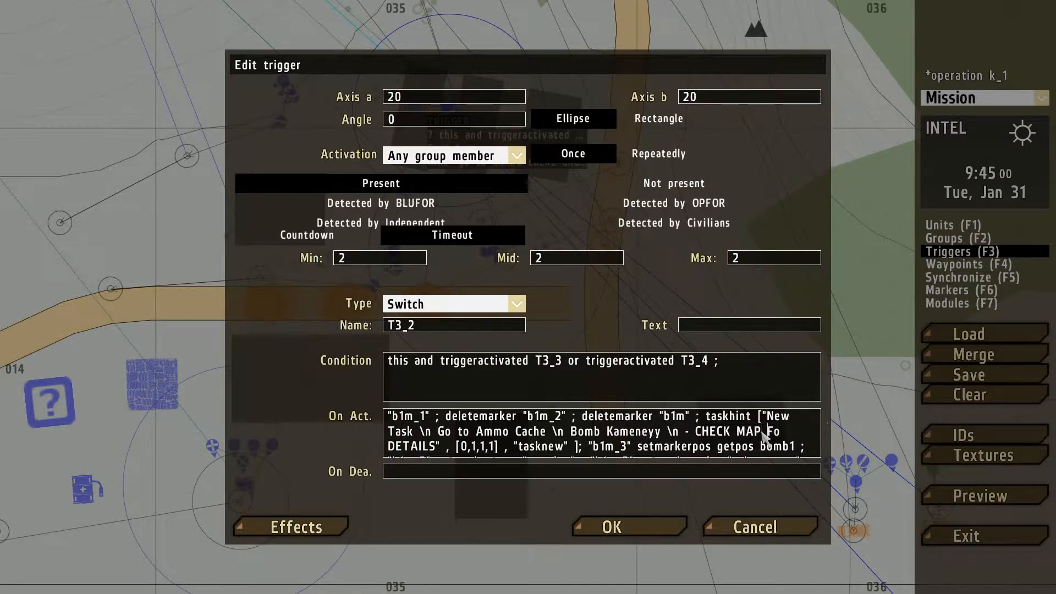
type("OR")
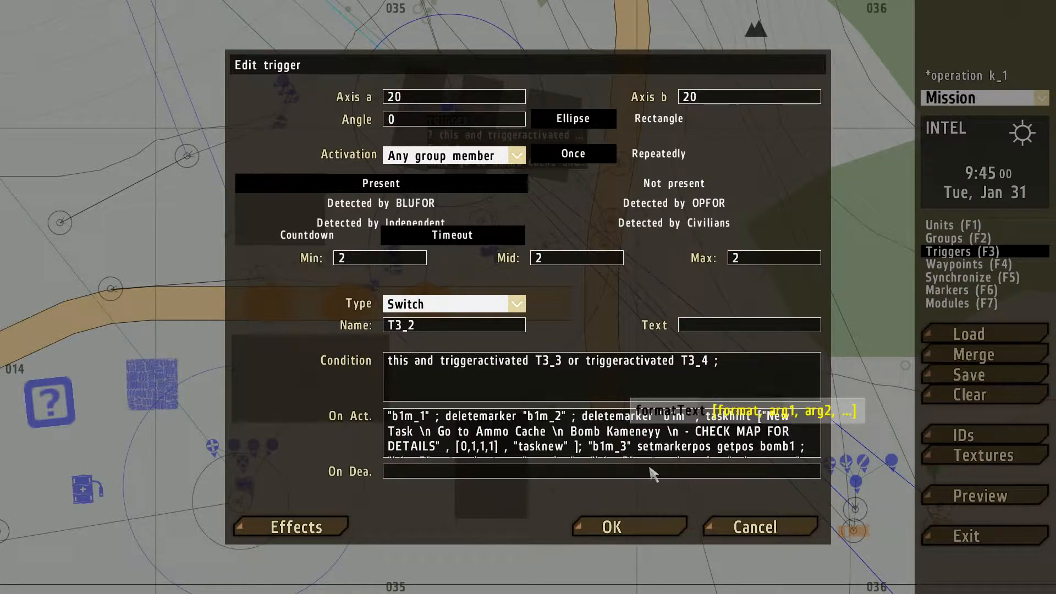
left_click(629, 525)
Step: Start inserting an empty unit of class Cars on the coastal road east of the airfield, northwest of Strelka
scroll(581, 490, "down", 5)
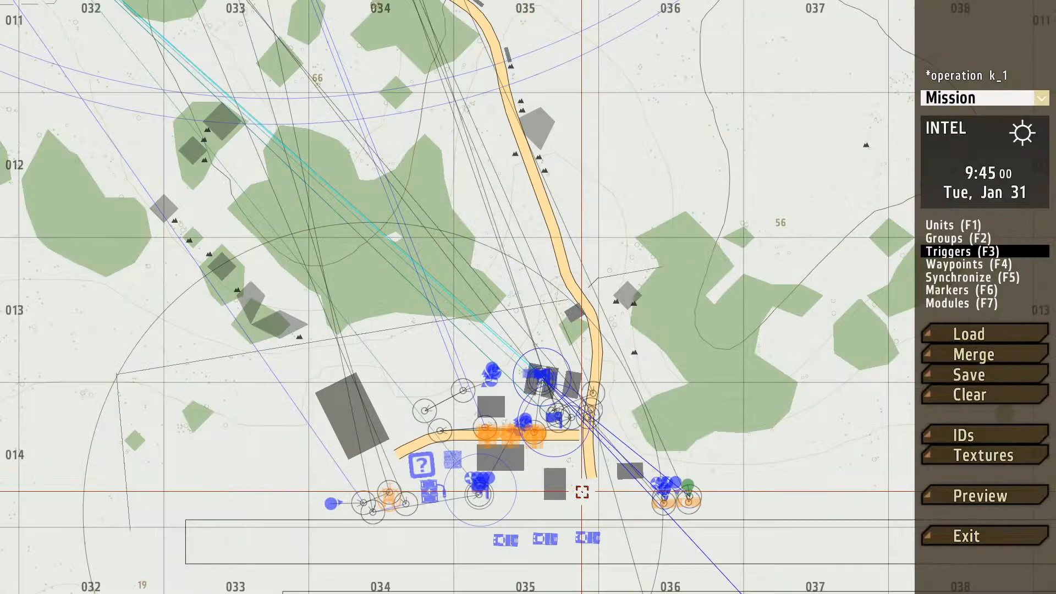
scroll(582, 492, "down", 5)
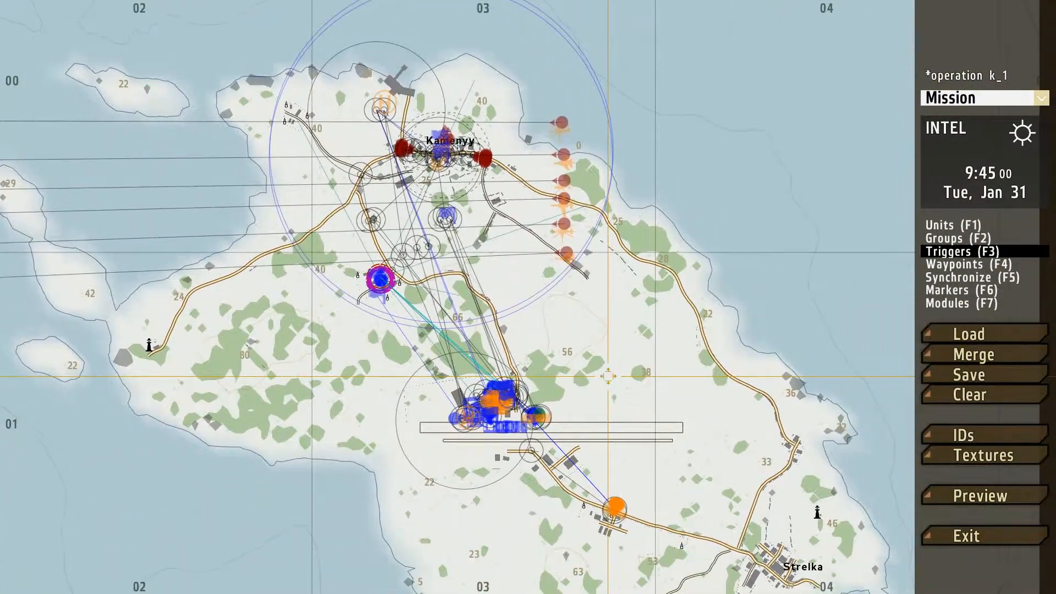
right_click_drag(608, 376, 607, 346)
scroll(613, 387, "down", 2)
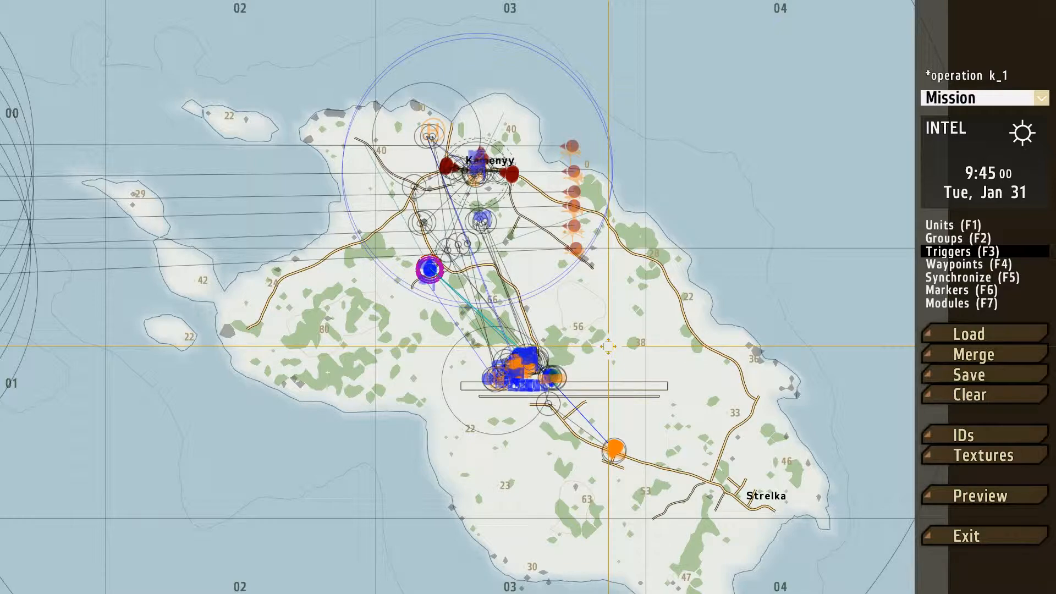
scroll(632, 368, "up", 5)
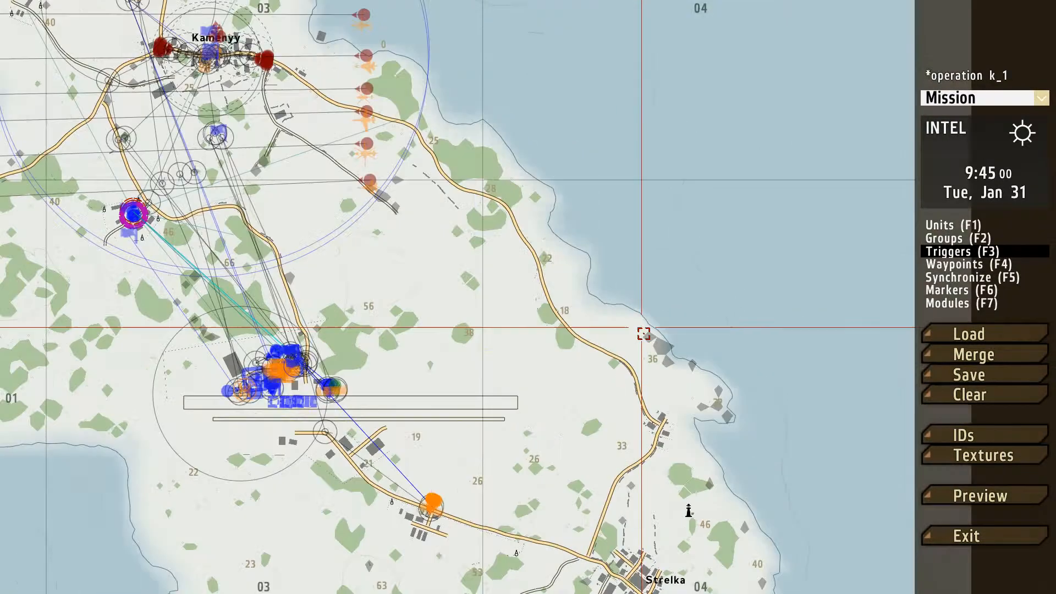
left_click(940, 237)
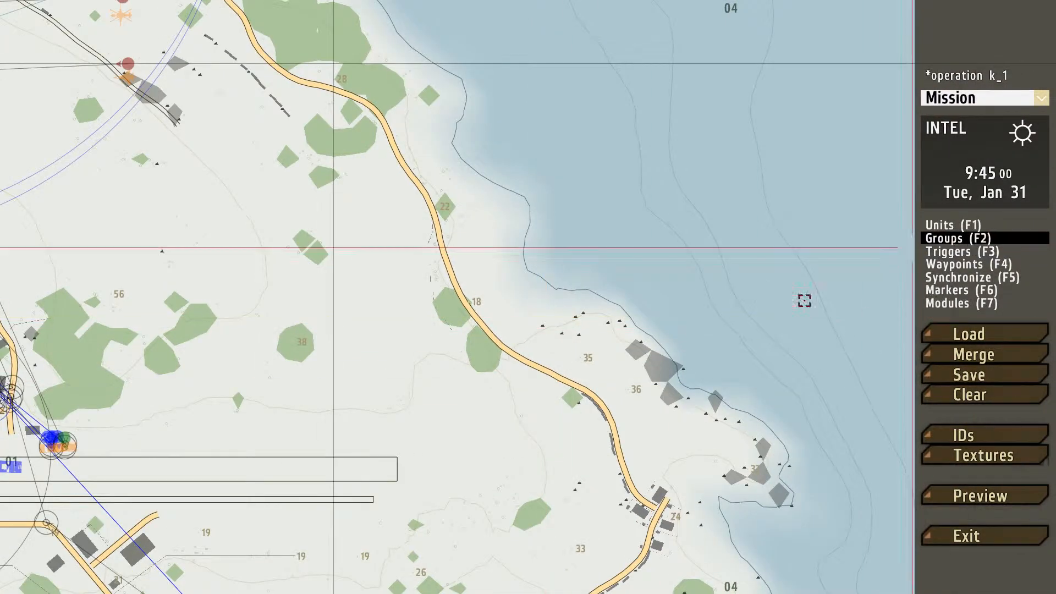
left_click(938, 226)
scroll(536, 384, "up", 3)
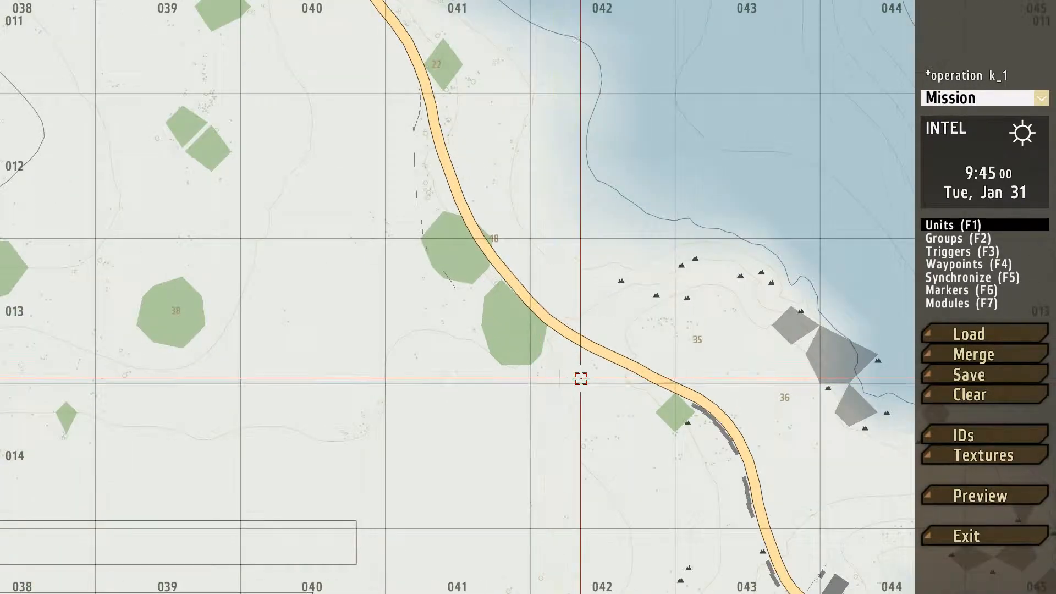
right_click_drag(580, 374, 525, 352)
double_click(539, 330)
left_click(453, 99)
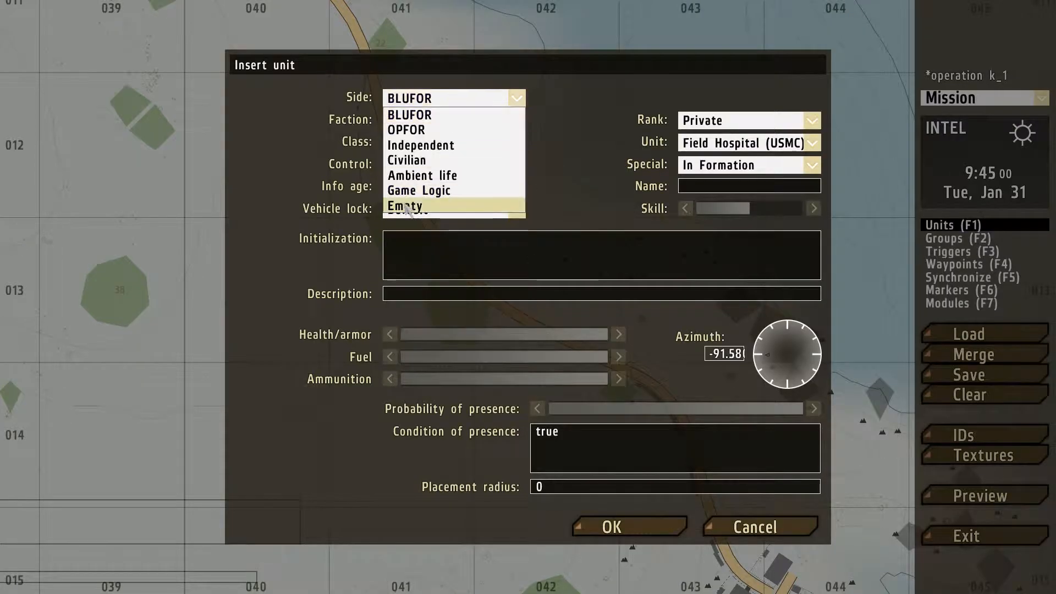
left_click(452, 206)
left_click(462, 145)
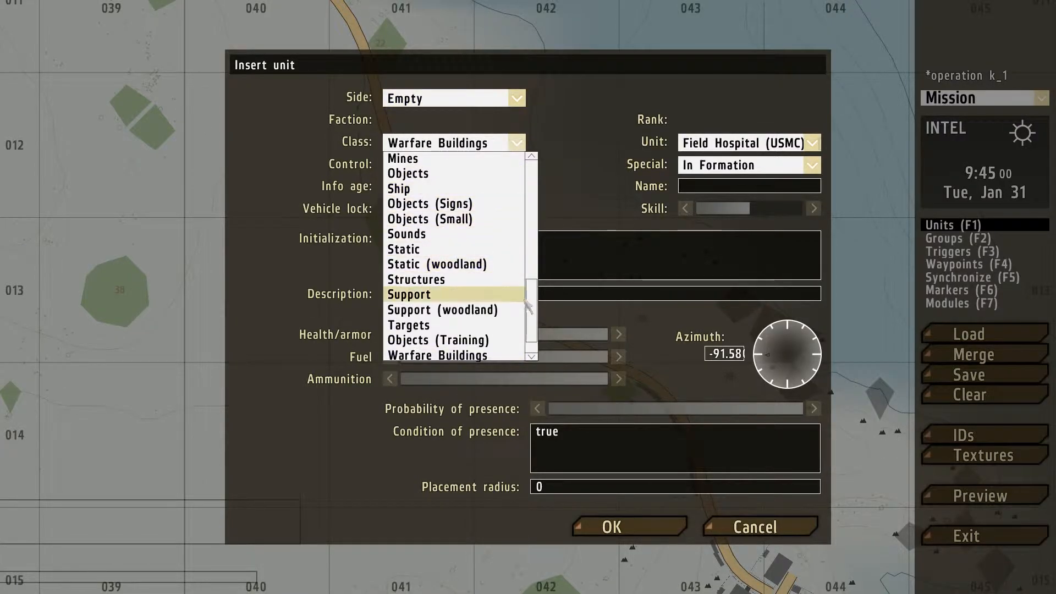
scroll(460, 220, "up", 8)
left_click(467, 185)
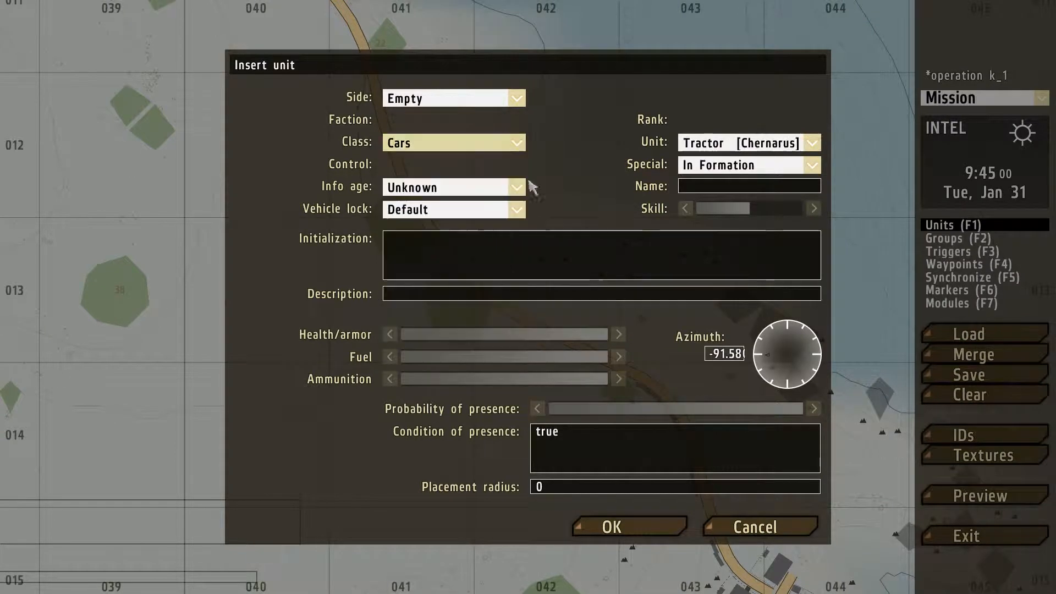
Step: Choose the Russian Utility Truck (Open) as the unit, place it, and nudge it slightly northwest along the road
left_click(748, 143)
left_click_drag(943, 299, 930, 353)
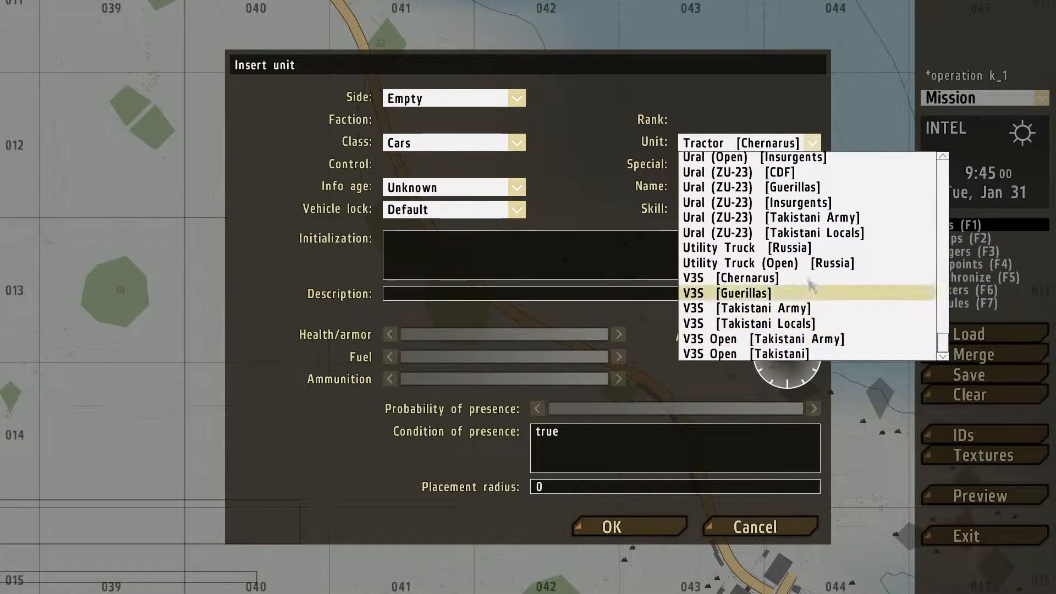
left_click(787, 263)
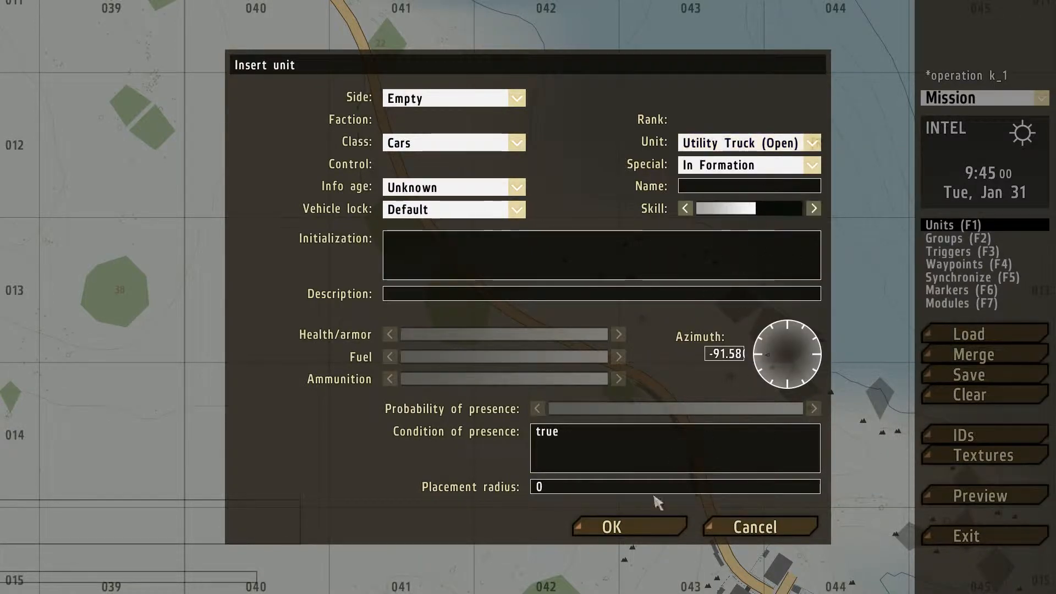
left_click(632, 525)
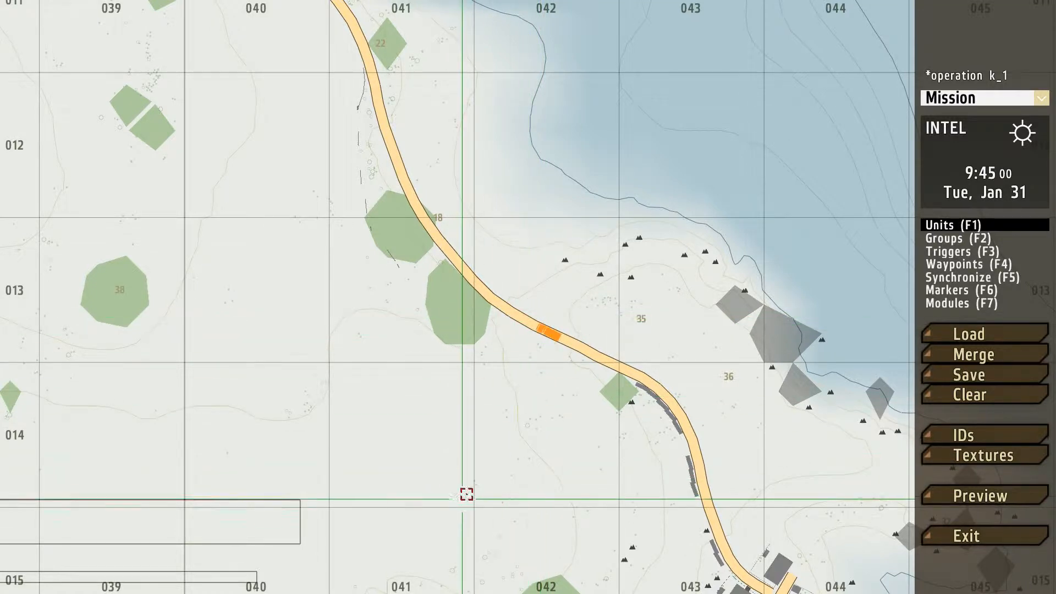
left_click_drag(548, 332, 544, 330)
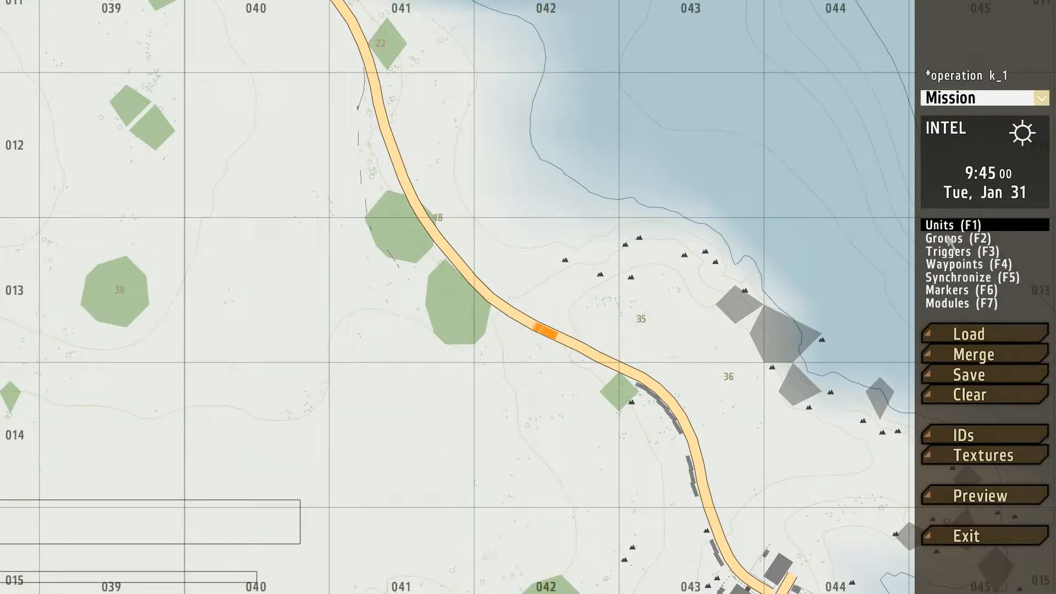
Step: Insert an OPFOR Russia infantry group, Spetsnaz Team, just northeast of the utility truck
left_click(947, 240)
scroll(519, 370, "up", 2)
double_click(549, 297)
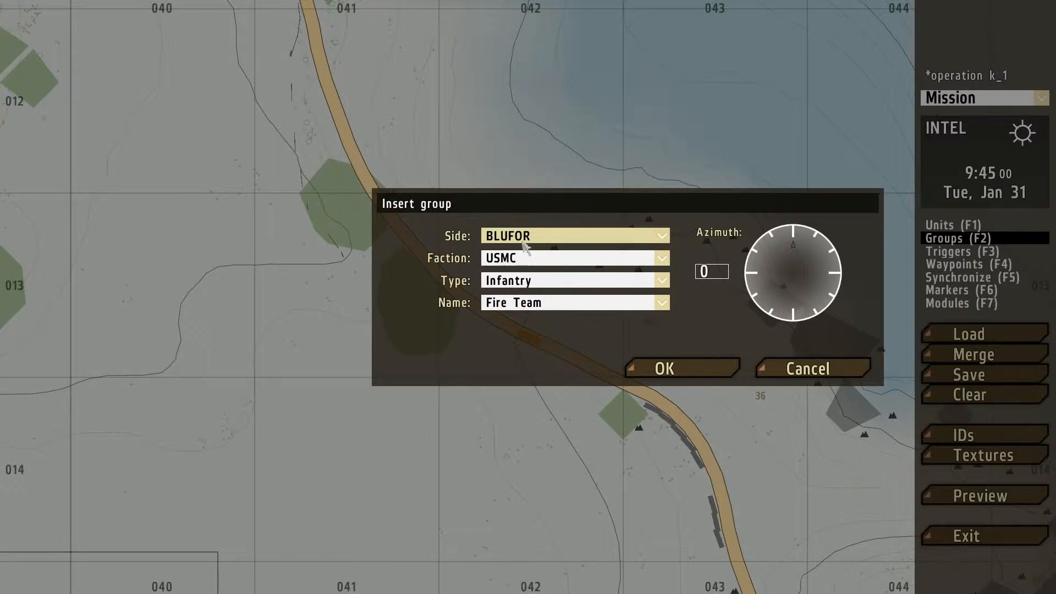
left_click(522, 243)
left_click(541, 263)
left_click(553, 303)
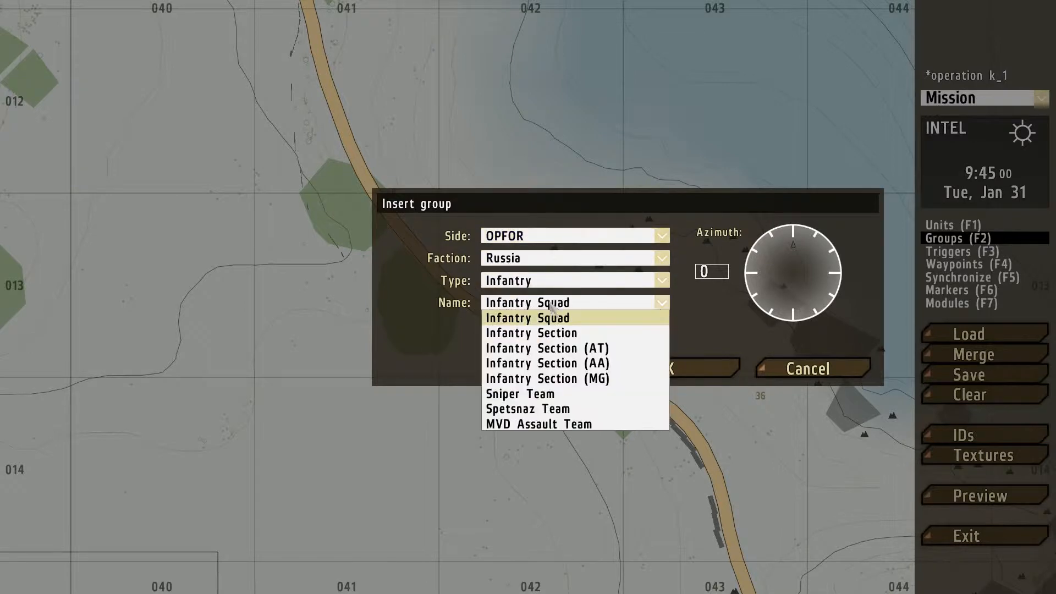
left_click(540, 410)
left_click(688, 367)
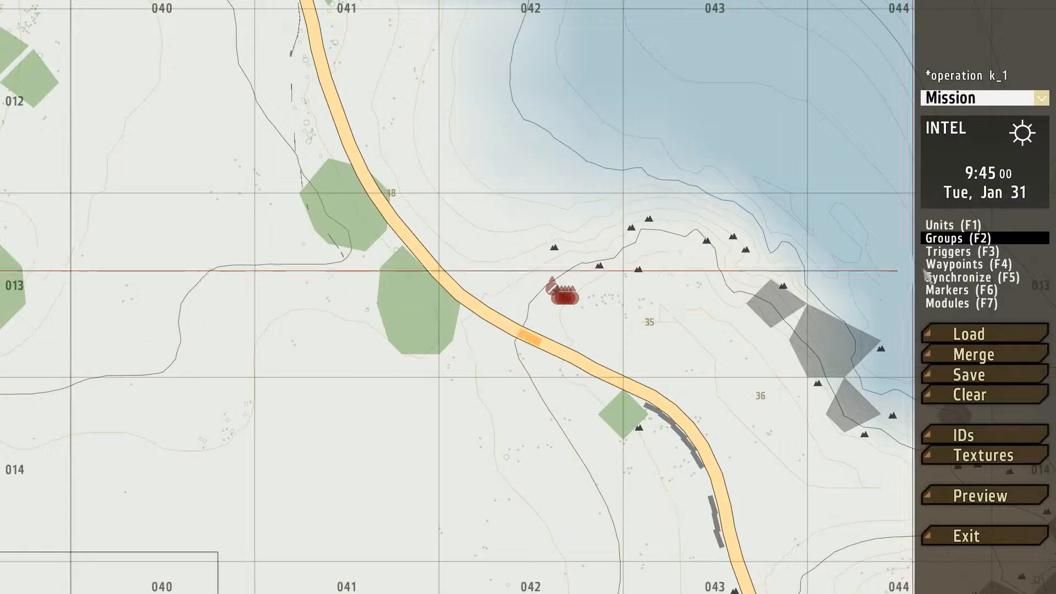
Step: Rotate the Spetsnaz team to face south toward the road, and turn off the map's object IDs
double_click(553, 289)
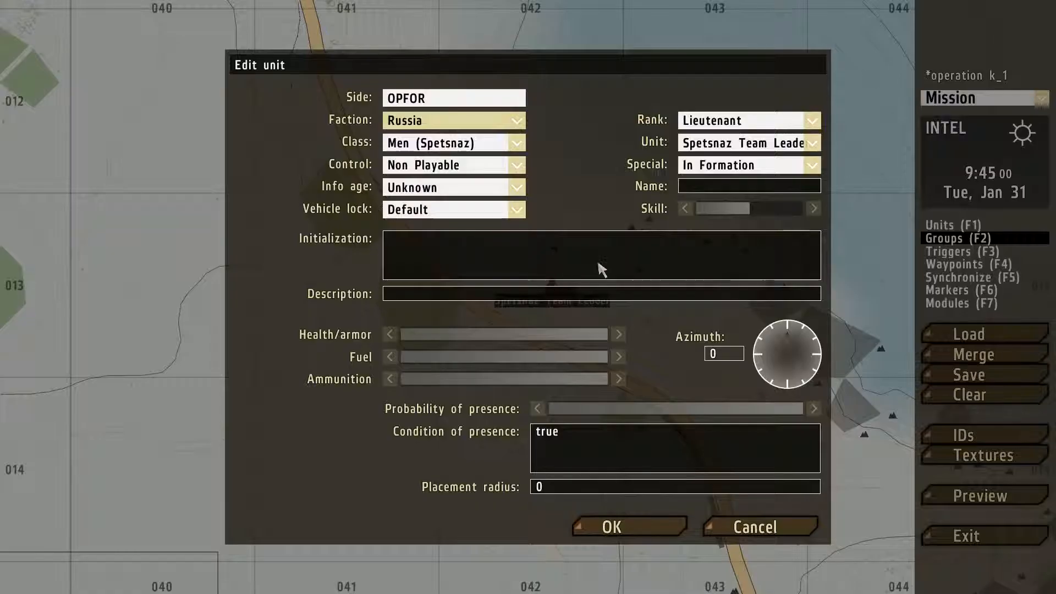
left_click(751, 528)
scroll(555, 295, "up", 3)
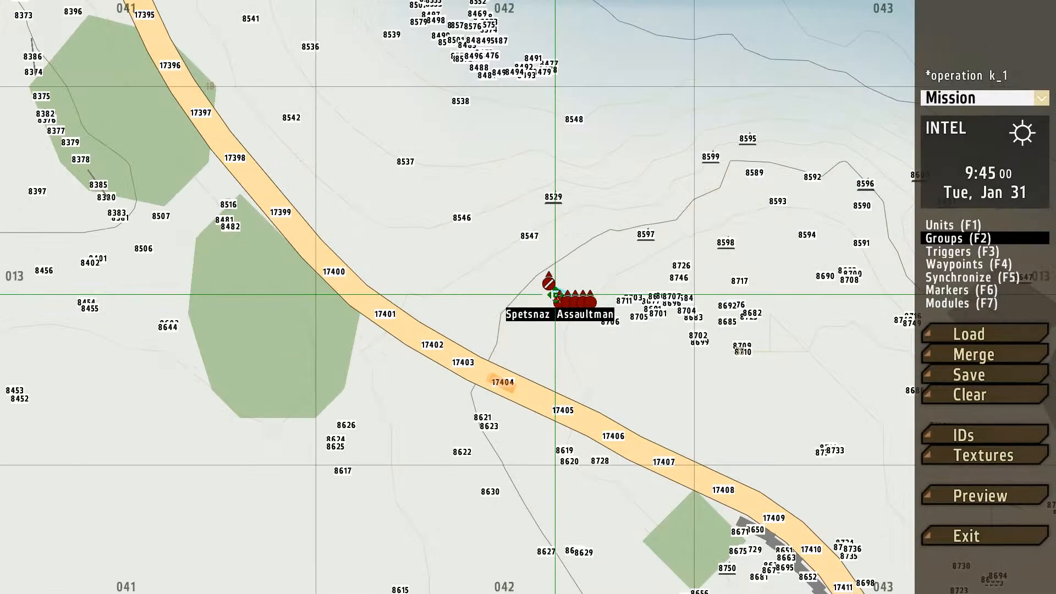
scroll(555, 295, "up", 2)
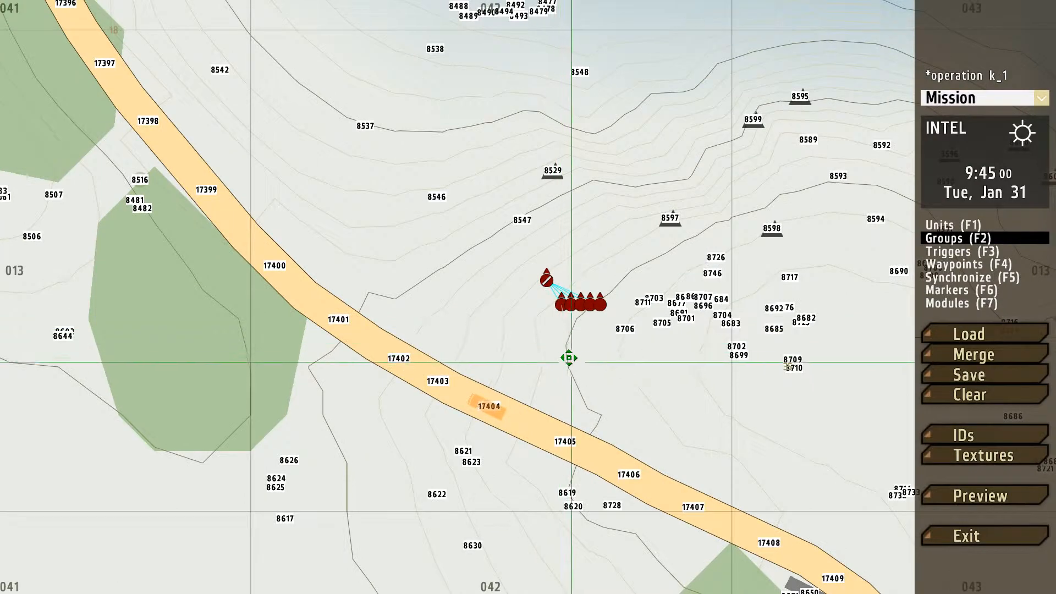
left_click(944, 227)
left_click_drag(546, 280, 573, 349, "shift")
left_click(957, 437)
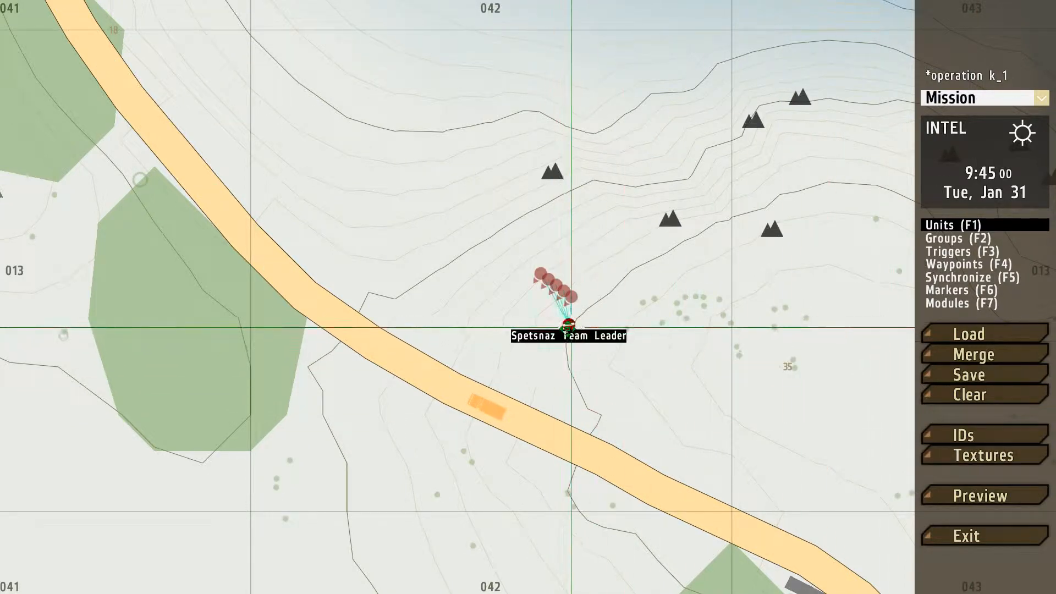
Step: Give the Spetsnaz team a MOVE waypoint near the road, followed by a GET IN waypoint on the utility truck
key("F4")
double_click(516, 370)
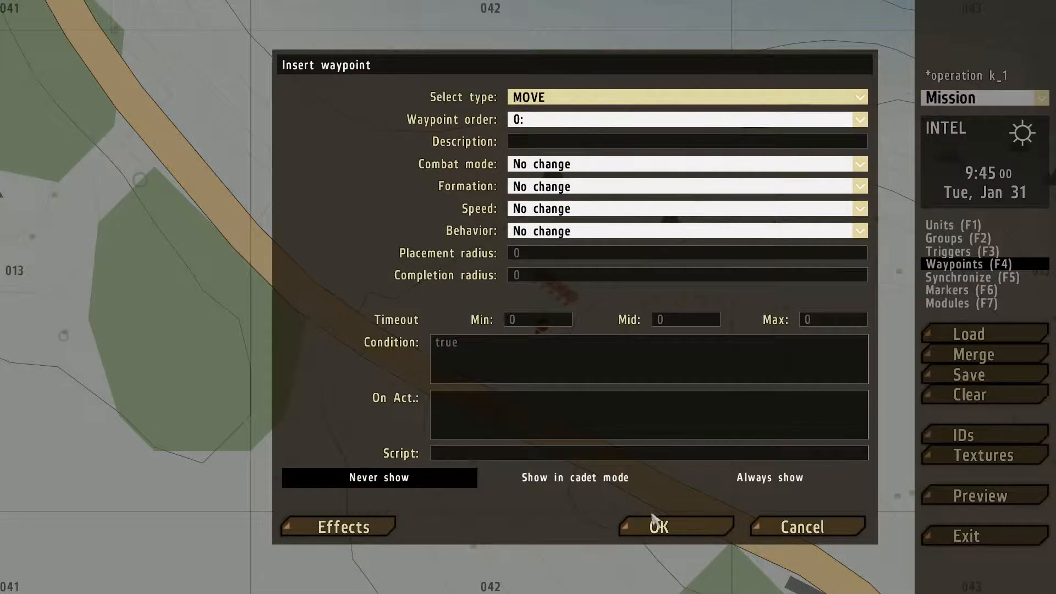
left_click(654, 521)
double_click(488, 403)
left_click(658, 97)
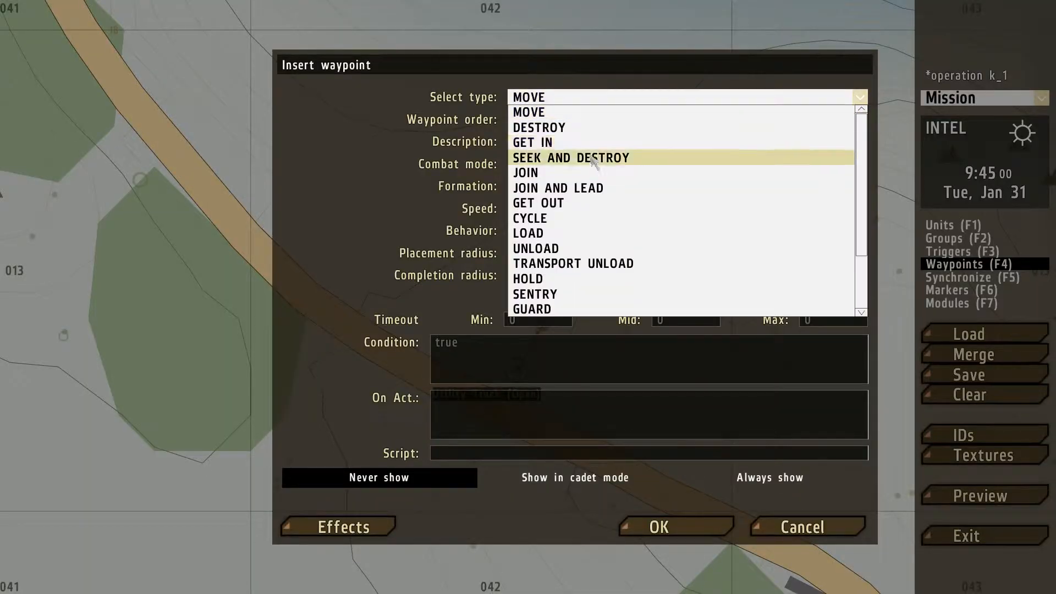
left_click(611, 139)
left_click(654, 525)
Step: Add five MOVE waypoints for the Spetsnaz team along the coastal road, leading northwest from the utility truck toward Kamenyy
scroll(617, 495, "down", 3)
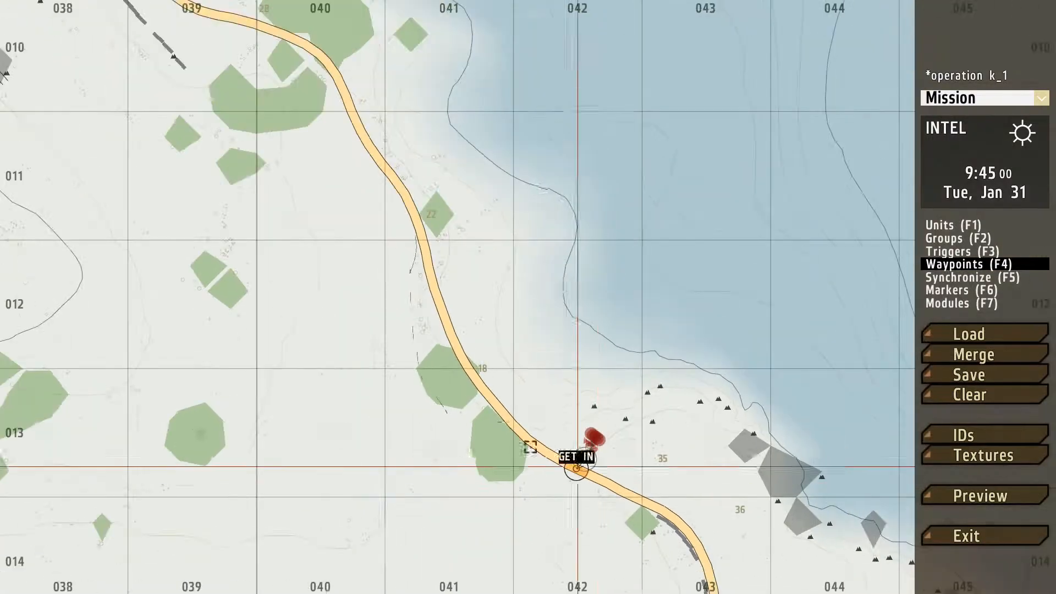
double_click(477, 374)
left_click(655, 527)
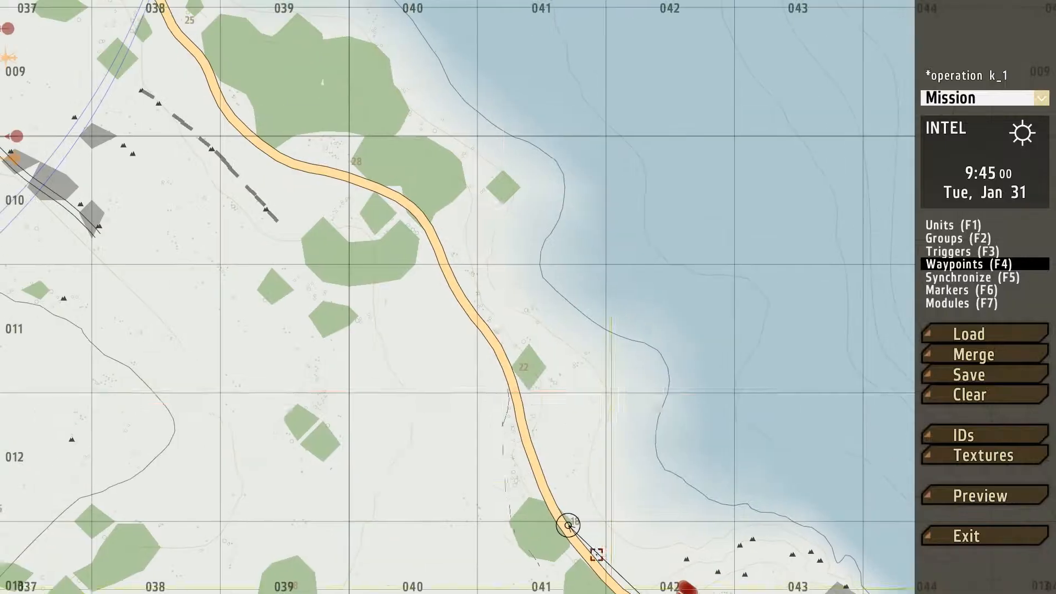
double_click(496, 340)
left_click(654, 525)
double_click(467, 312)
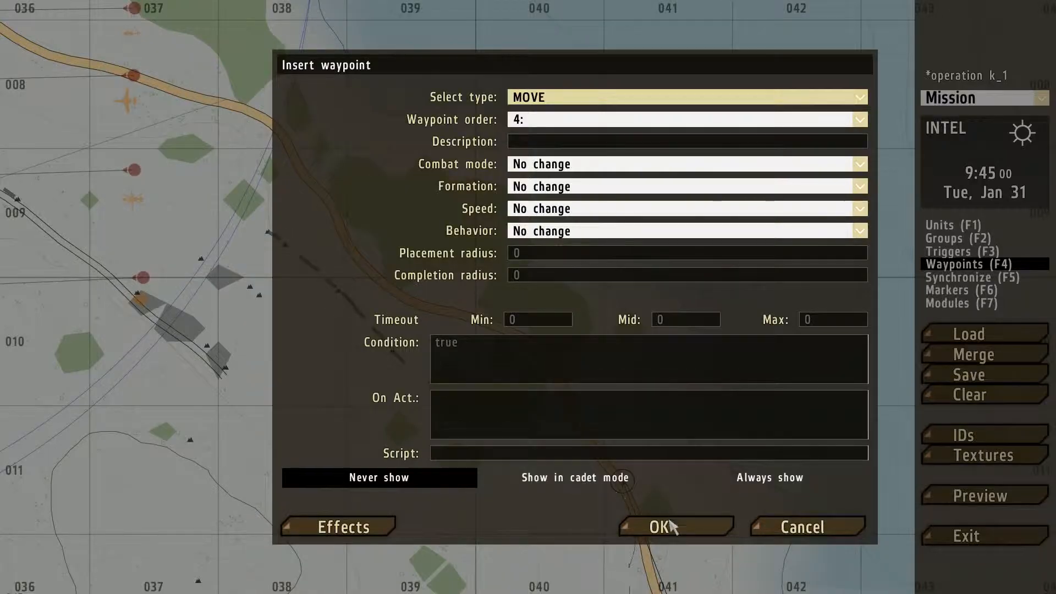
left_click(659, 527)
double_click(520, 232)
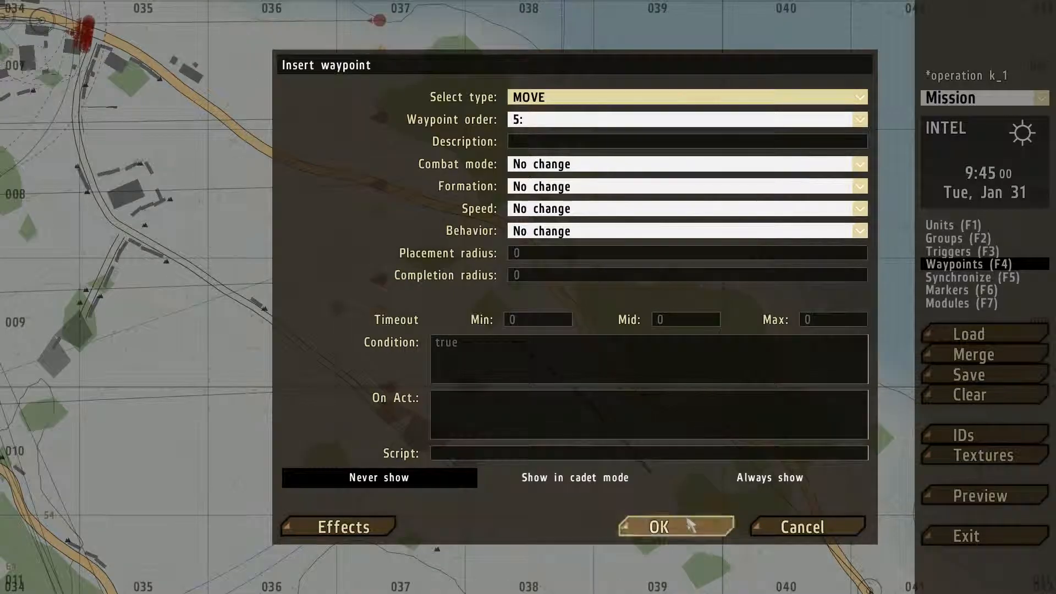
left_click(658, 526)
double_click(436, 348)
left_click(659, 527)
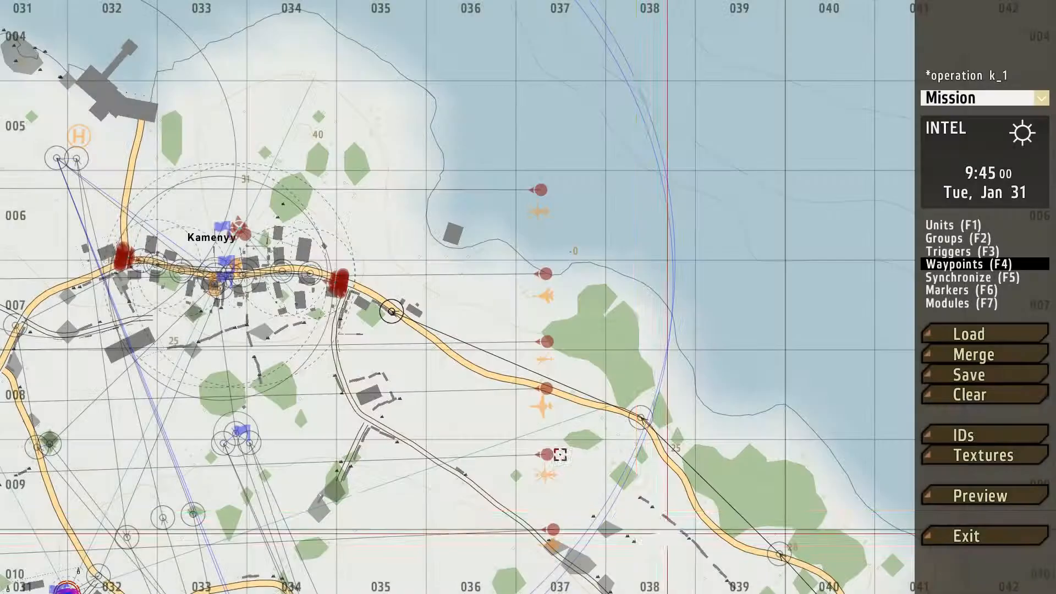
Step: Add a MOVE waypoint at the east side of Kamenyy, followed by a GET OUT waypoint on the town's main road
right_click_drag(282, 296, 494, 391)
scroll(426, 377, "up", 5)
double_click(438, 263)
left_click(658, 524)
scroll(462, 341, "up", 2)
double_click(401, 297)
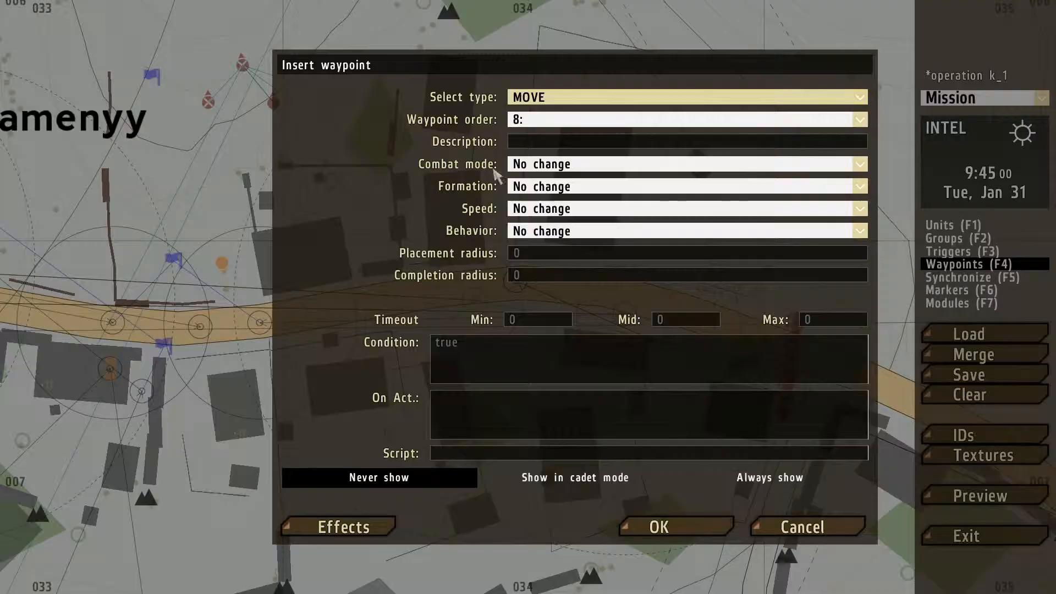
left_click(572, 97)
left_click(584, 203)
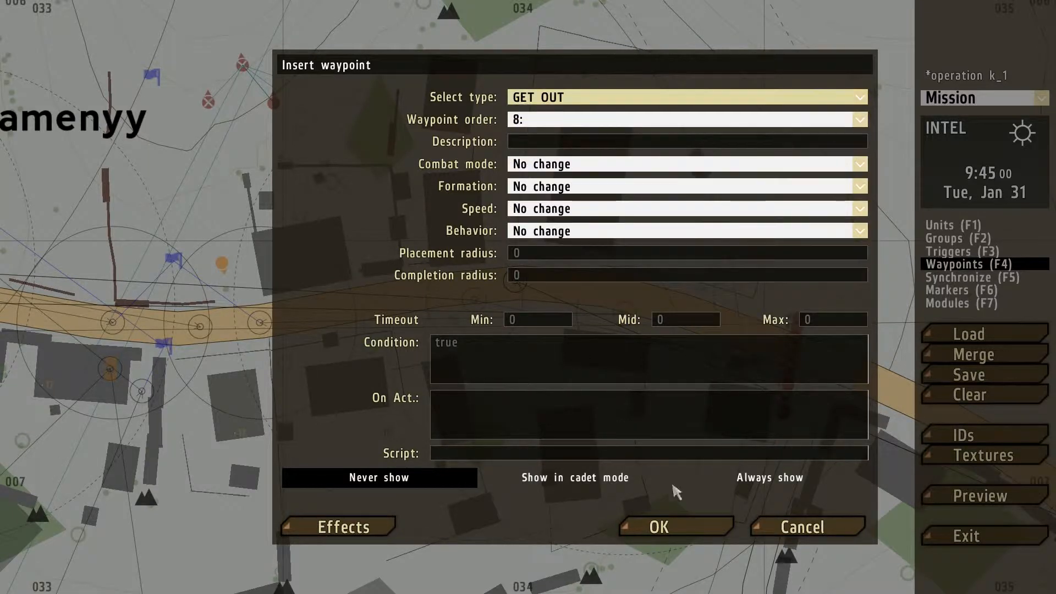
left_click(687, 524)
Step: Synchronize the Spetsnaz team's waypoint at the utility truck with the waypoint at the airfield base's road junction
scroll(482, 418, "down", 4)
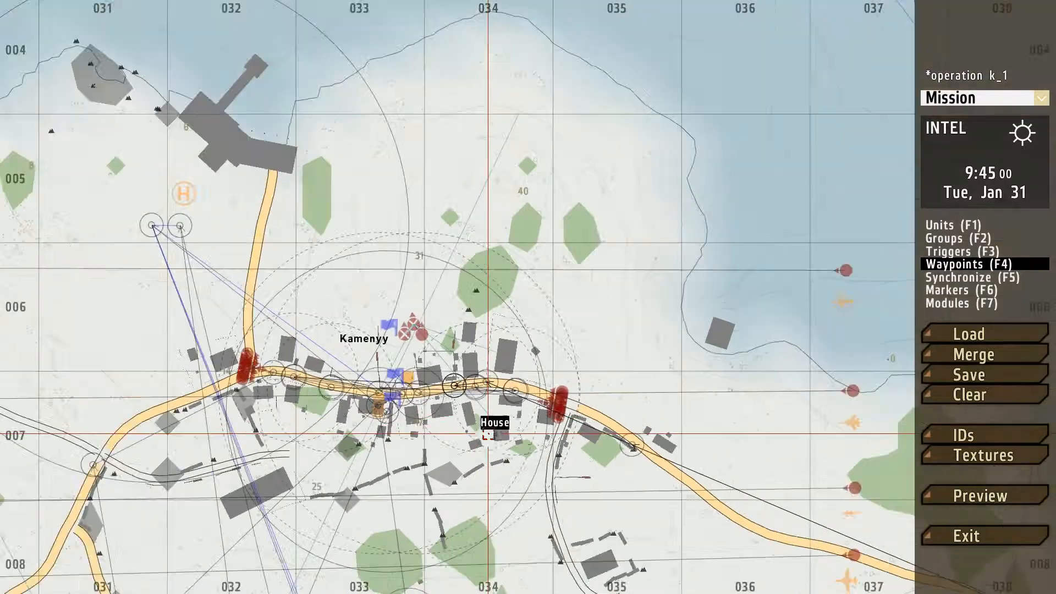
scroll(563, 418, "down", 1)
right_click_drag(615, 517, 451, 345)
right_click_drag(628, 429, 505, 355)
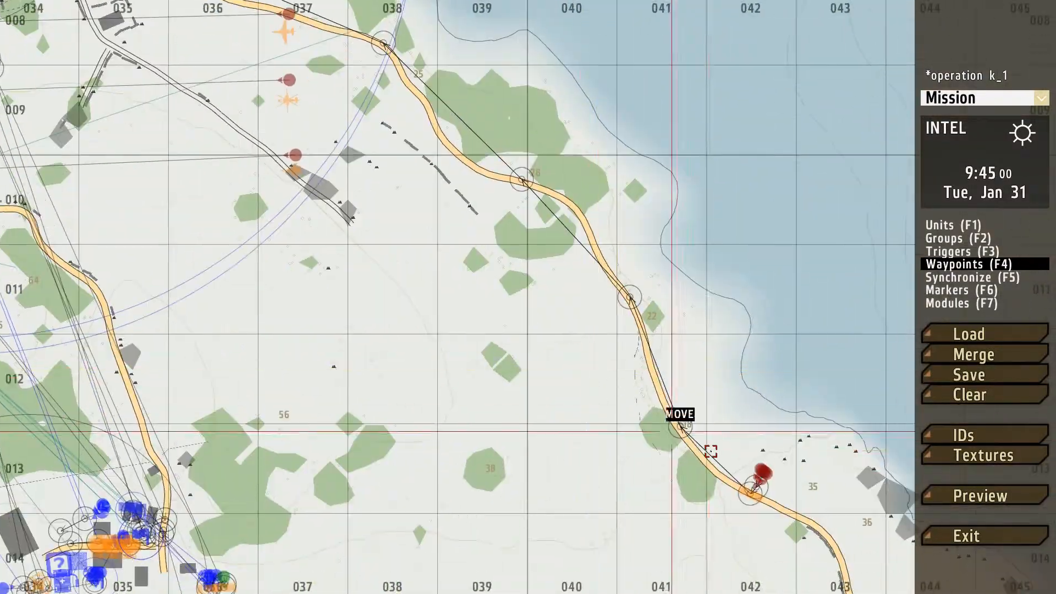
scroll(707, 448, "up", 3)
scroll(645, 402, "up", 1)
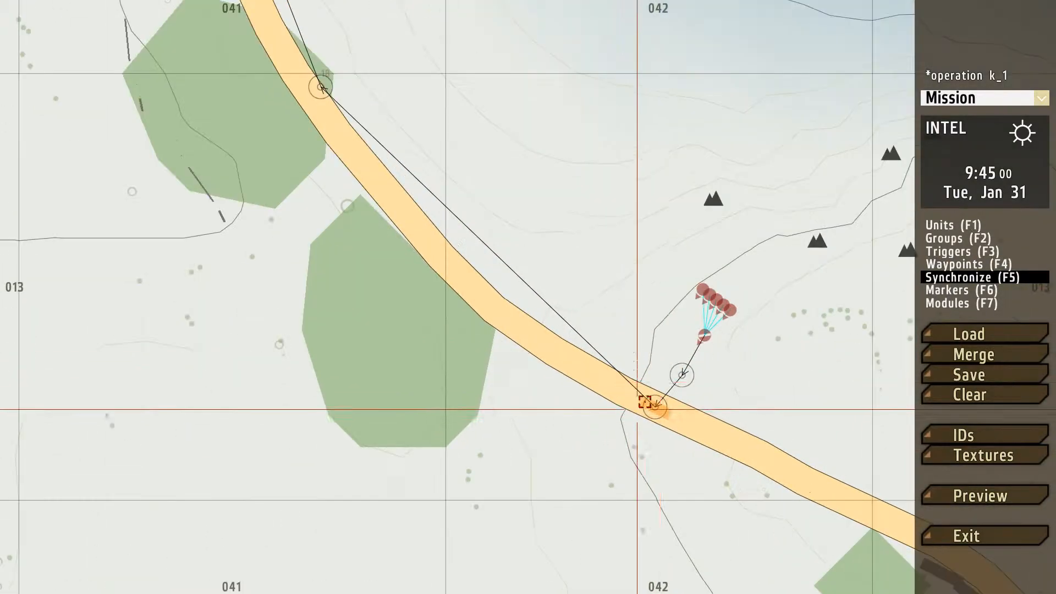
scroll(447, 390, "down", 8)
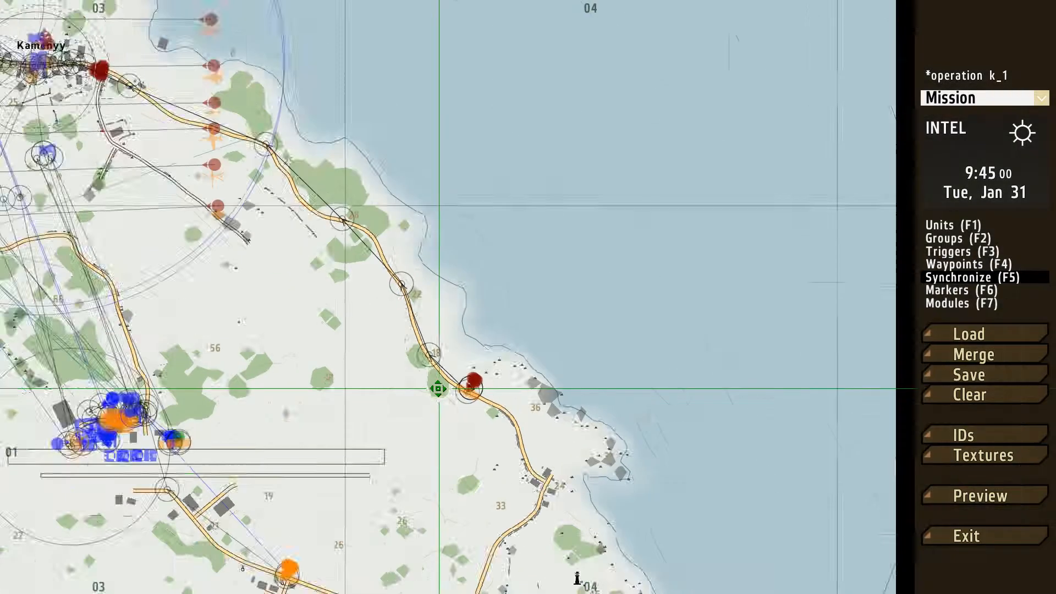
scroll(522, 363, "up", 8)
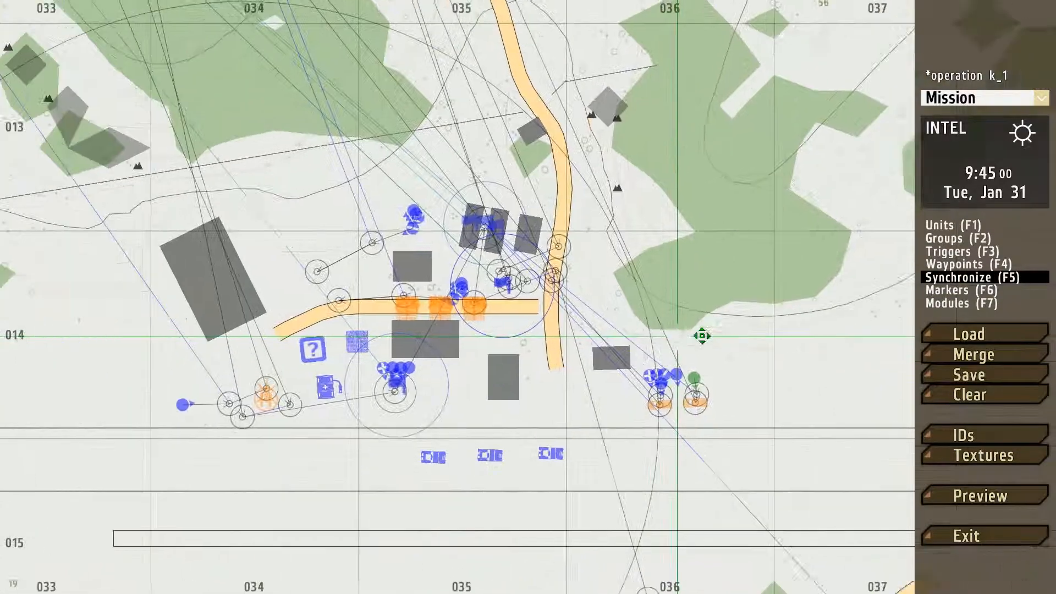
scroll(565, 330, "down", 5)
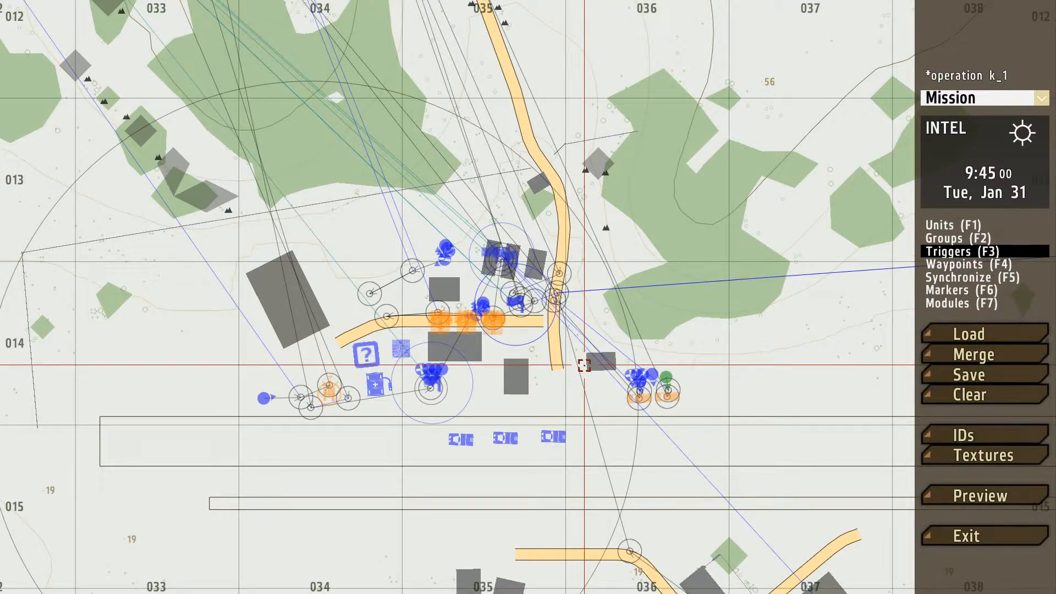
Step: Preview the mission in-game and return to the editor
scroll(584, 365, "down", 5)
scroll(605, 370, "down", 2)
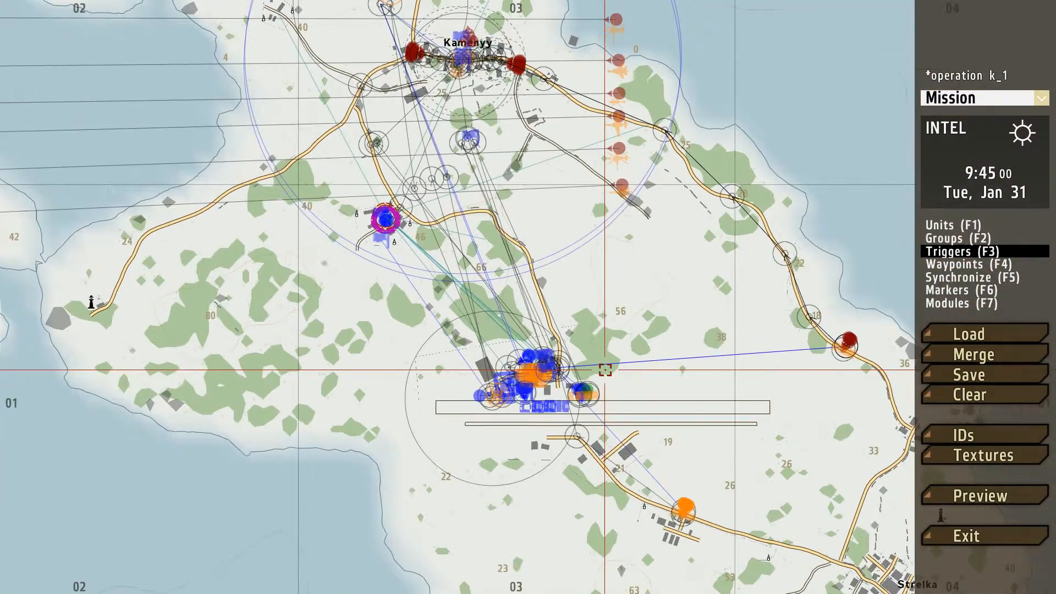
right_click_drag(605, 369, 634, 481)
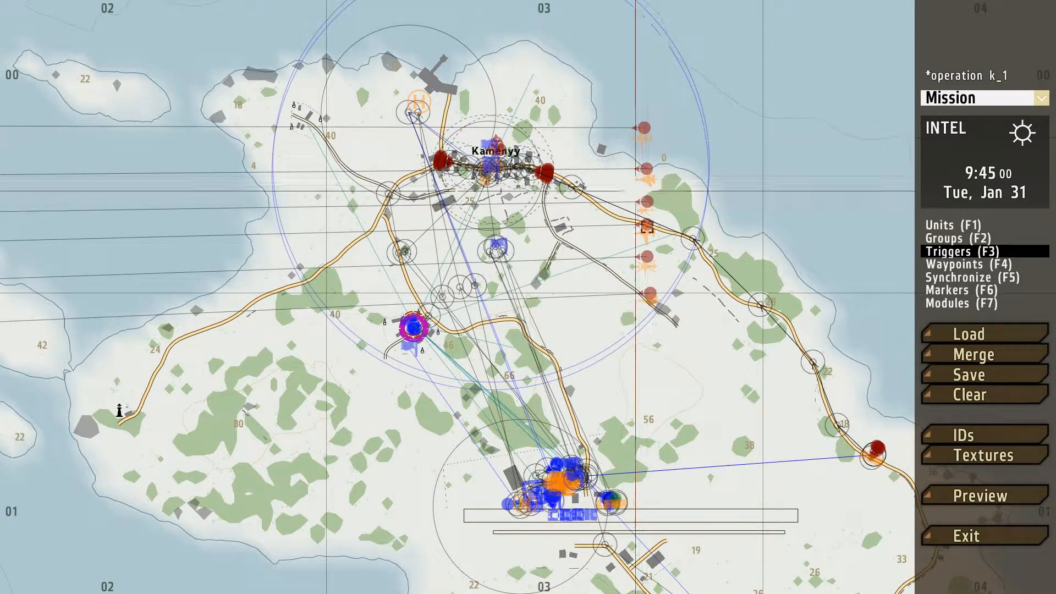
scroll(635, 328, "down", 1)
scroll(634, 328, "down", 2)
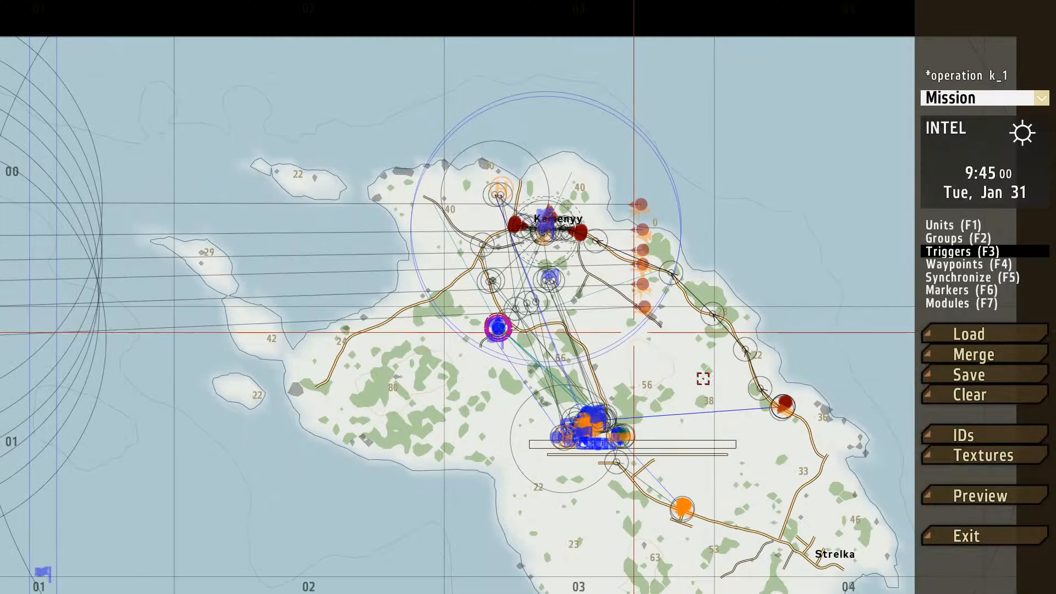
left_click(962, 497)
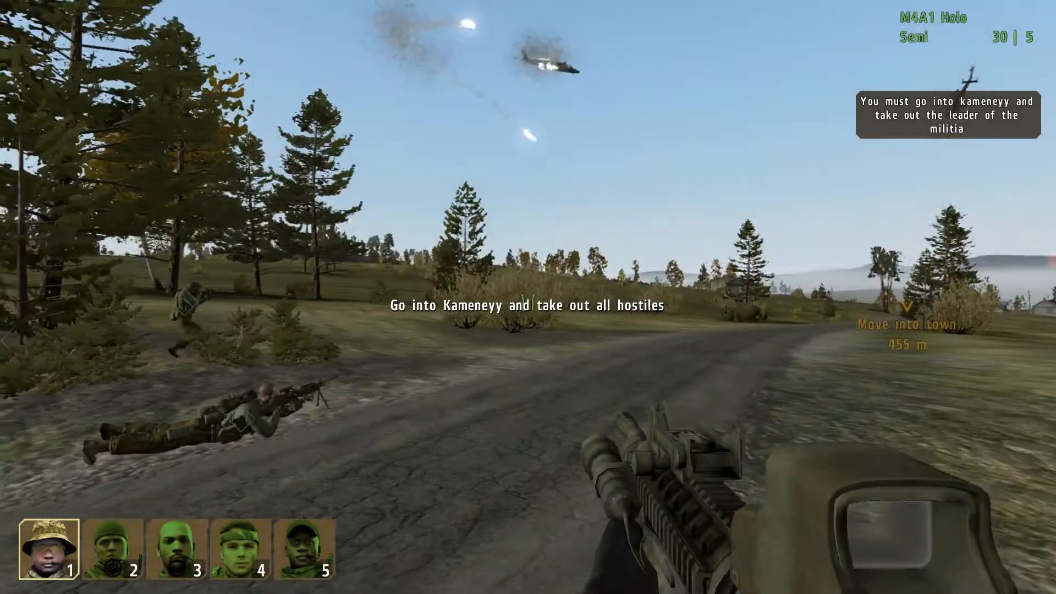
key("Escape")
left_click(345, 345)
Step: Set the player squad's first MOVE waypoint, on the road beside the fenced compound, to Hold fire and Wedge formation
scroll(543, 352, "down", 1)
scroll(553, 299, "up", 6)
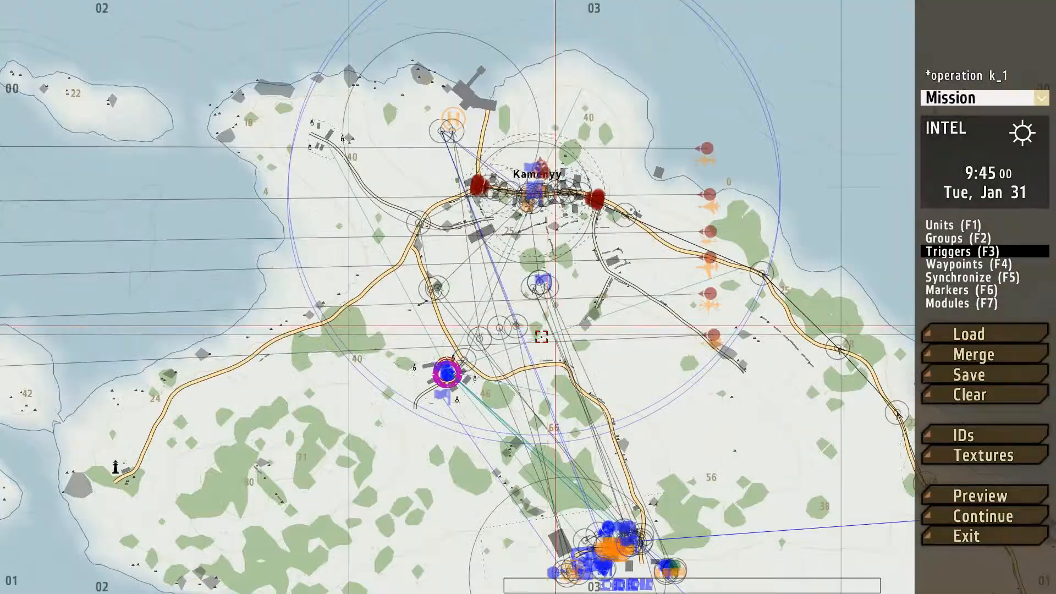
right_click_drag(480, 341, 622, 263)
scroll(610, 297, "up", 3)
key("F4")
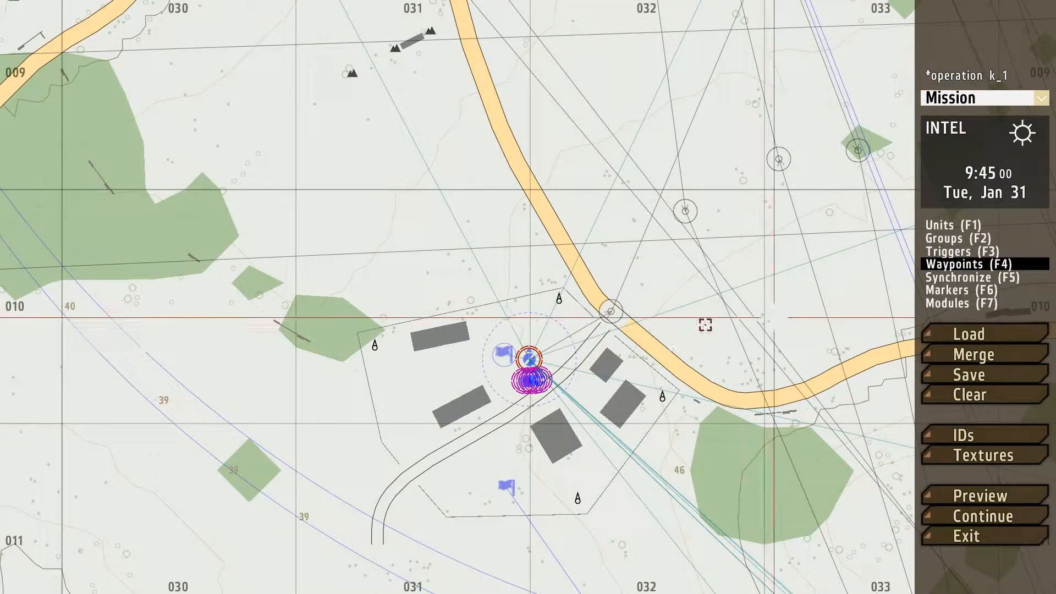
scroll(597, 302, "up", 1)
double_click(596, 302)
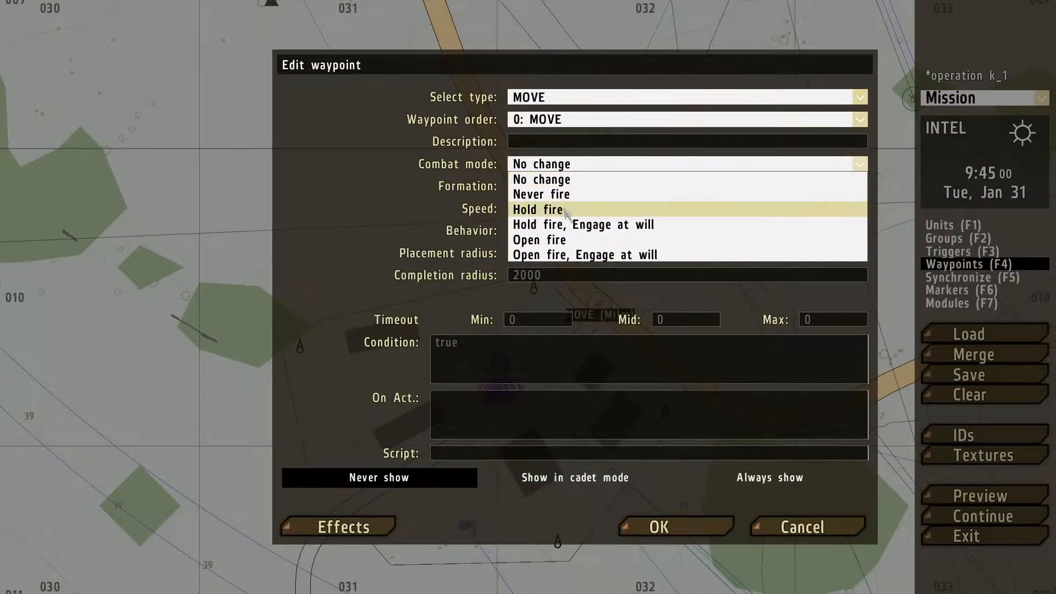
left_click(539, 210)
left_click(572, 187)
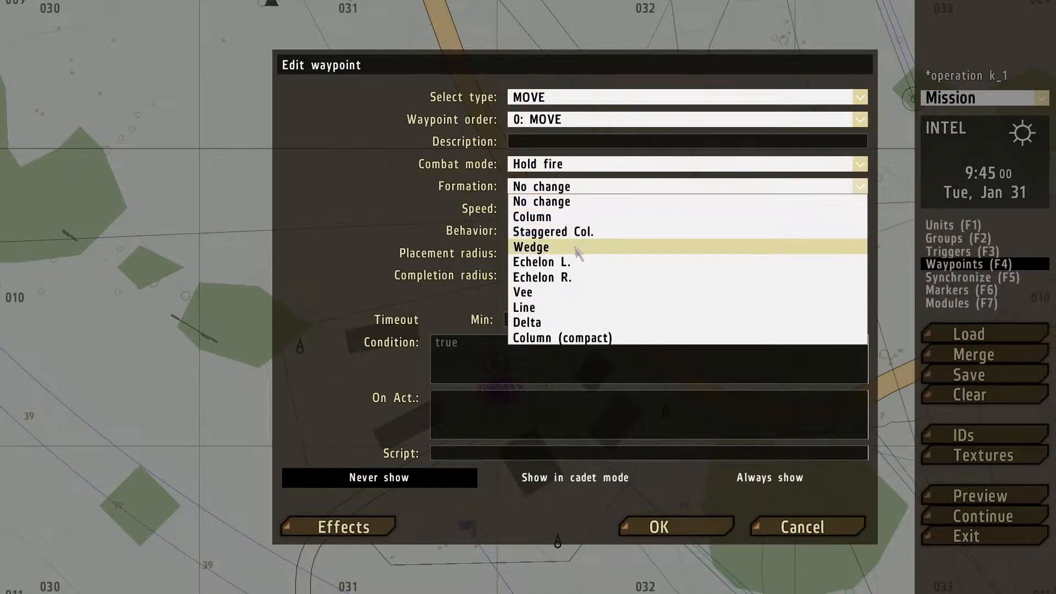
left_click(578, 247)
Step: Give the same roadside waypoint Normal speed and Aware behavior, and save it
left_click(582, 210)
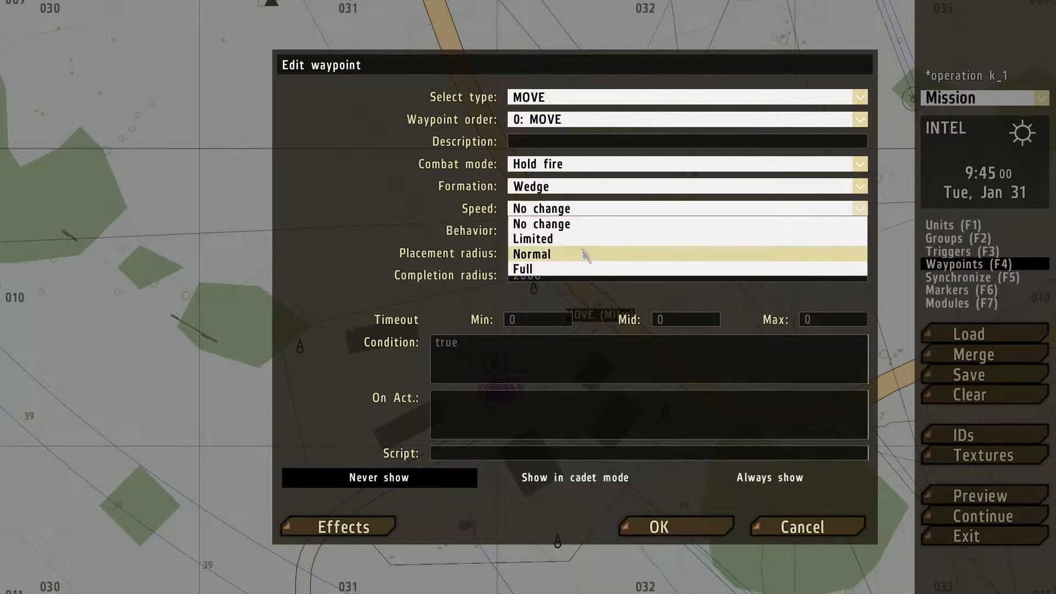
left_click(585, 255)
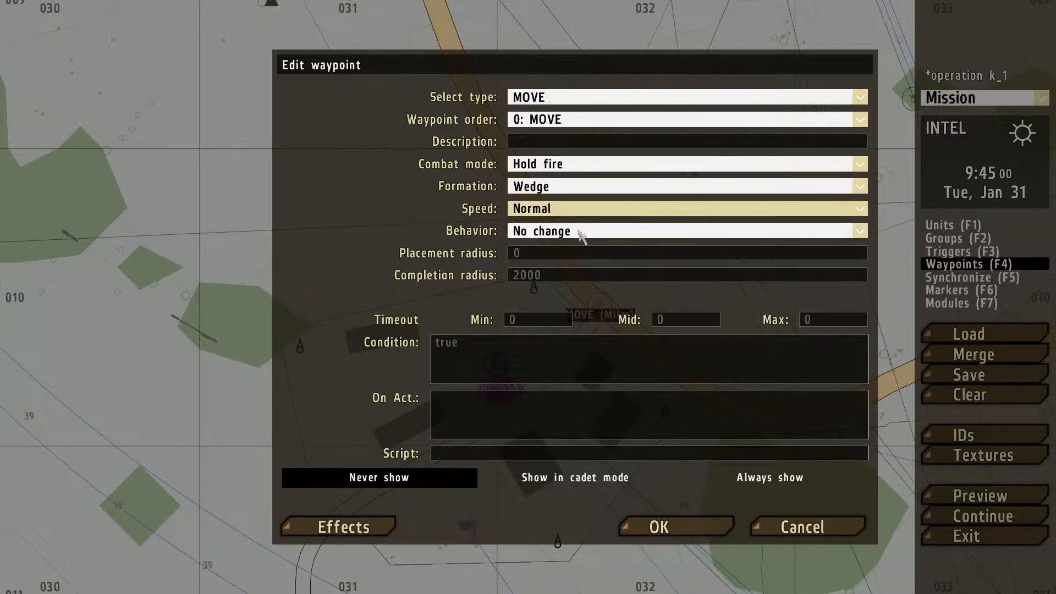
left_click(581, 235)
left_click(580, 293)
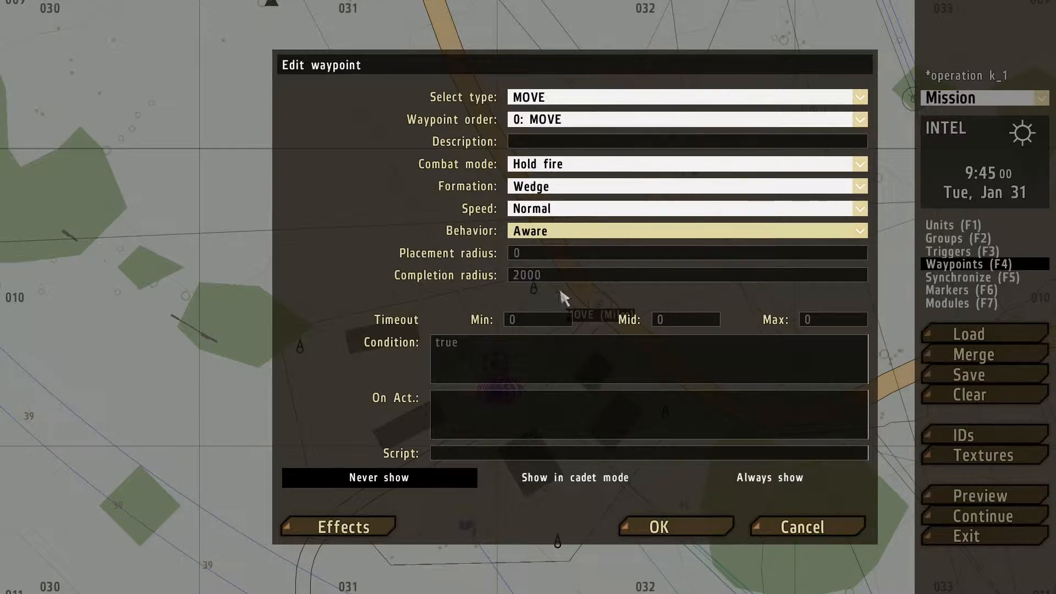
left_click(642, 525)
Step: Set the squad's "Move into town" waypoint in Kamenyy to Open fire combat mode and Line formation
scroll(588, 321, "down", 5)
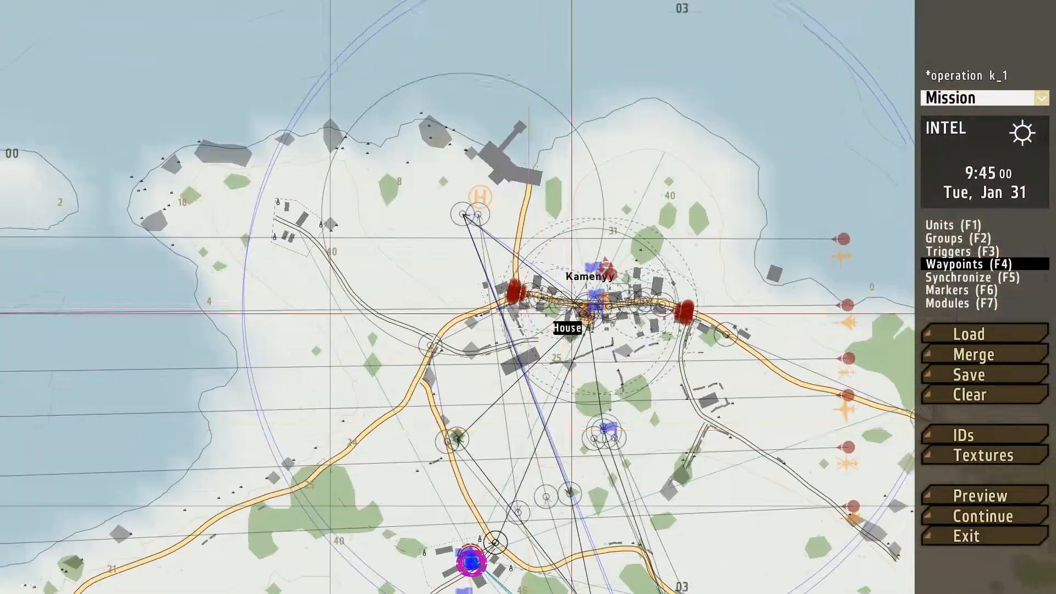
scroll(589, 321, "up", 8)
double_click(500, 298)
left_click(579, 165)
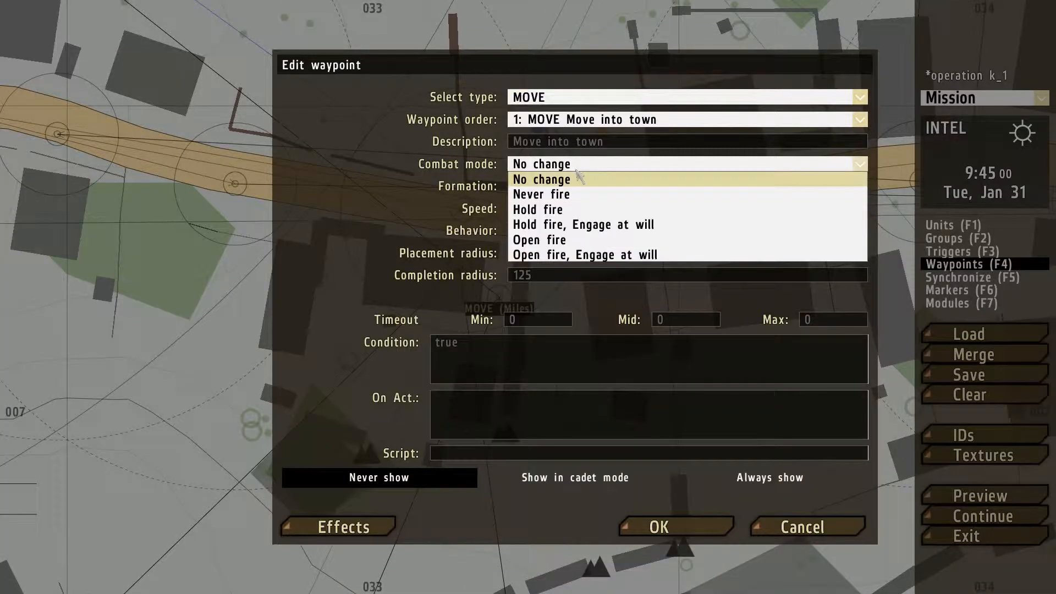
left_click(567, 239)
left_click(569, 187)
left_click(556, 253)
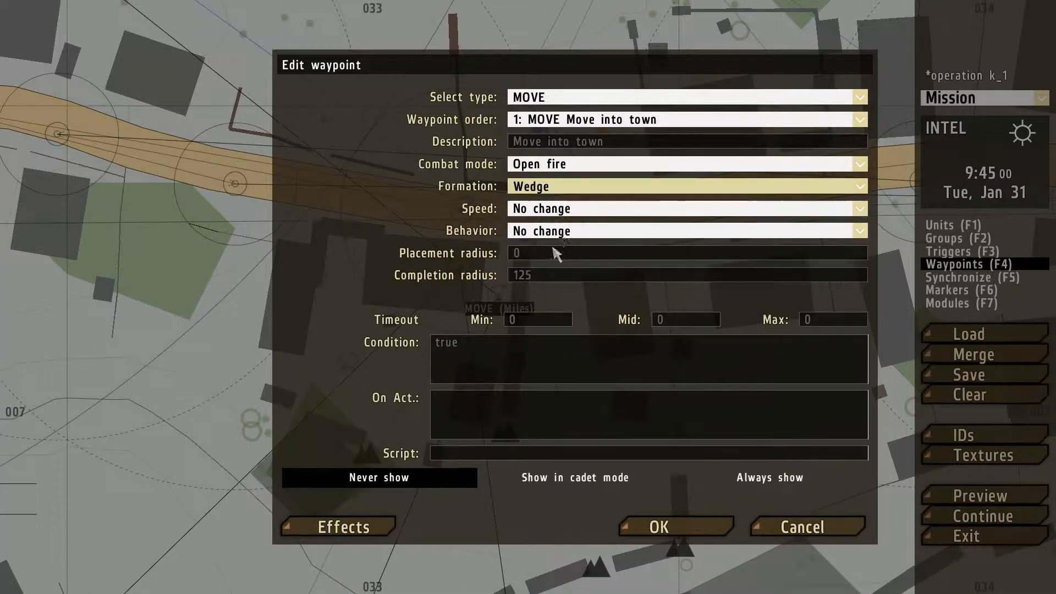
left_click(572, 190)
left_click(556, 304)
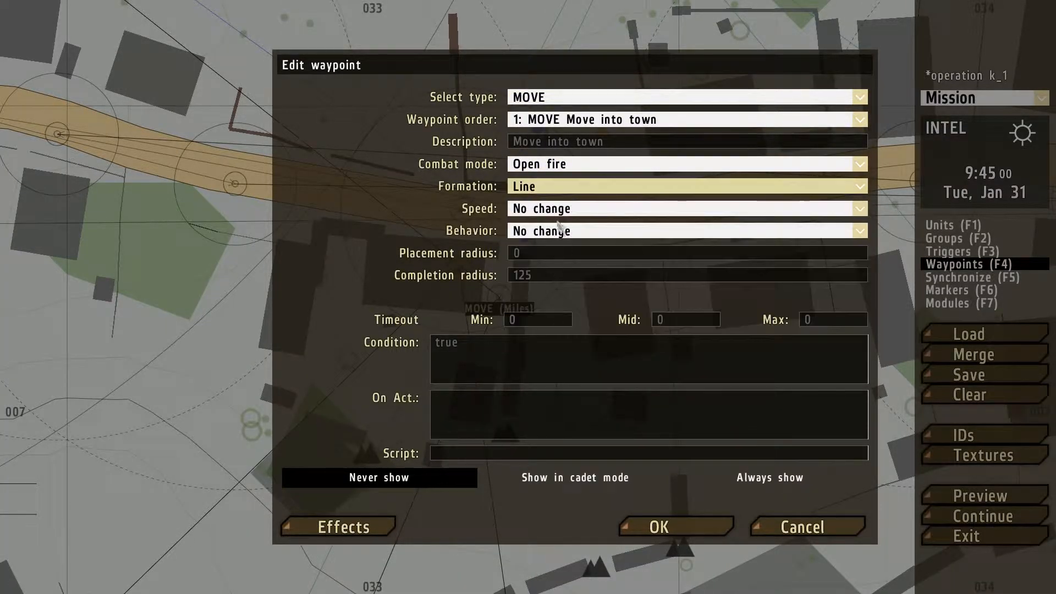
Step: Give the "Move into town" waypoint Normal speed and Aware behavior, and save it
left_click(559, 209)
left_click(555, 254)
left_click(575, 231)
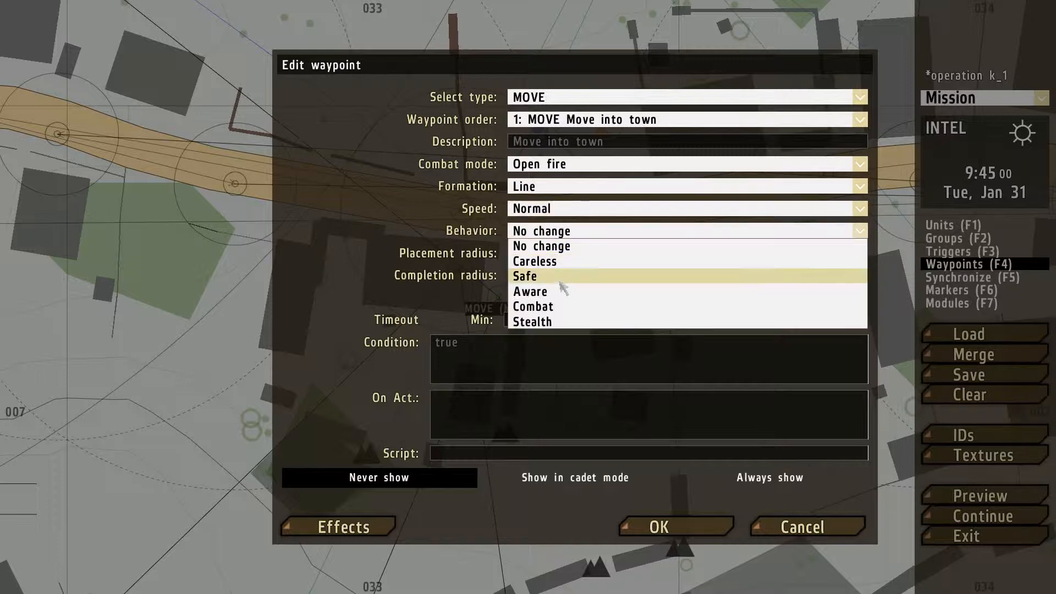
left_click(572, 292)
left_click(662, 529)
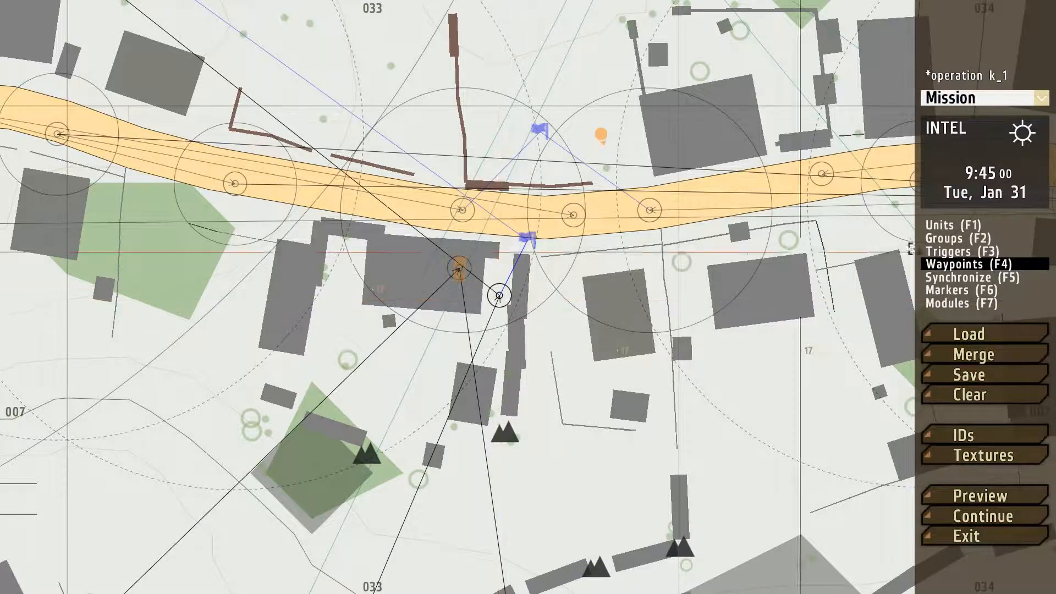
Step: Examine the group links between the "They have seen us" trigger in Kamenyy and the player's squad at the compound
left_click(957, 238)
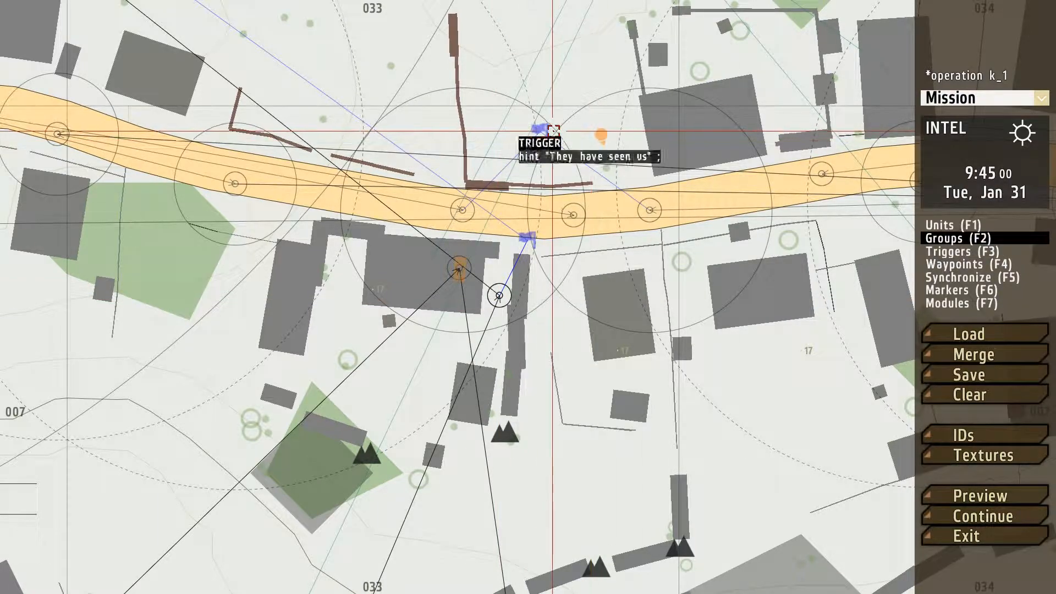
scroll(488, 267, "down", 10)
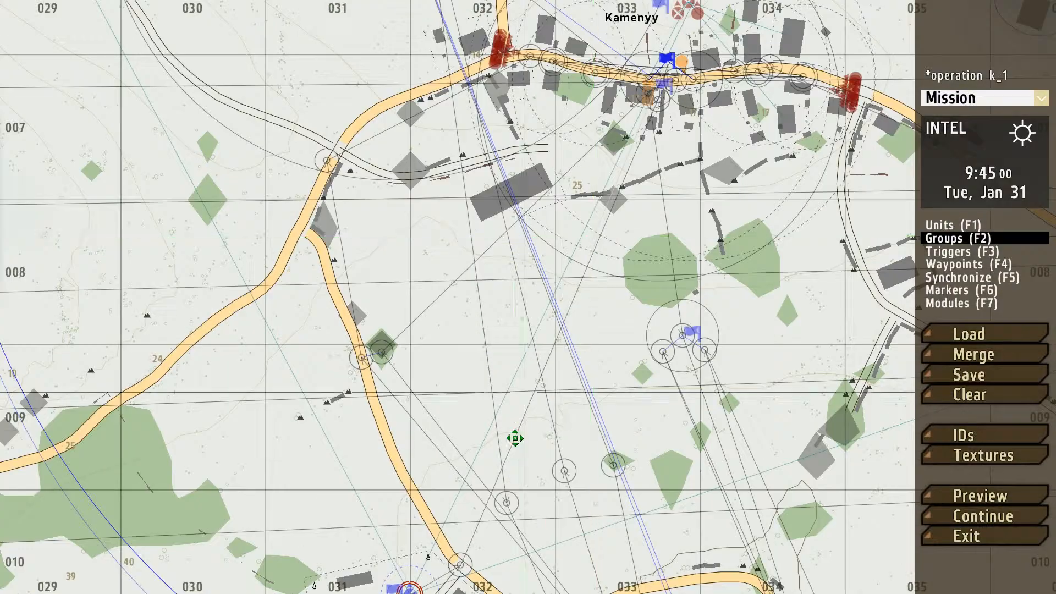
right_click_drag(514, 438, 598, 216)
scroll(517, 387, "up", 5)
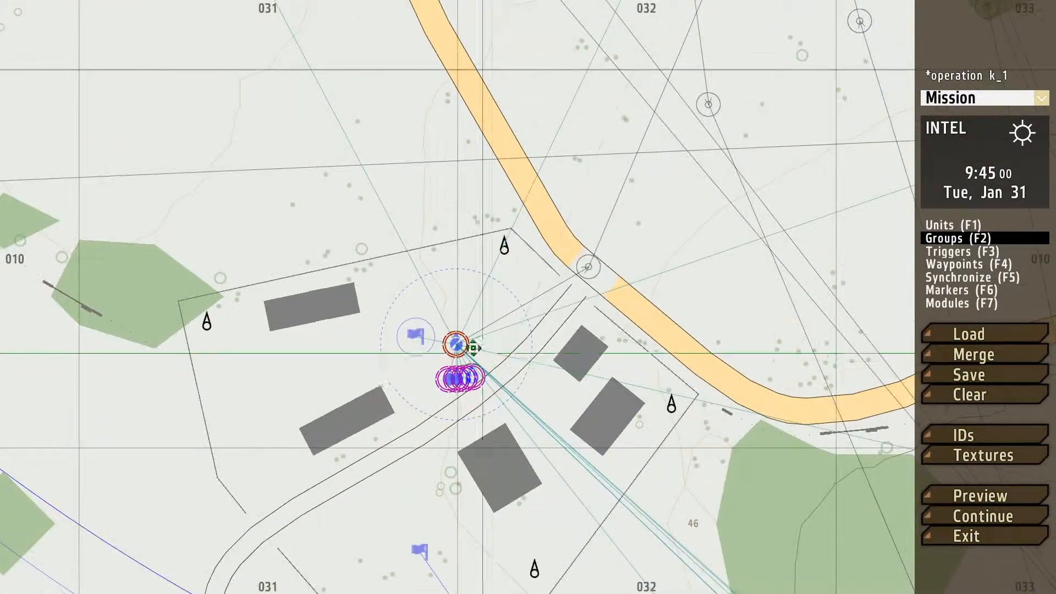
scroll(463, 348, "down", 5)
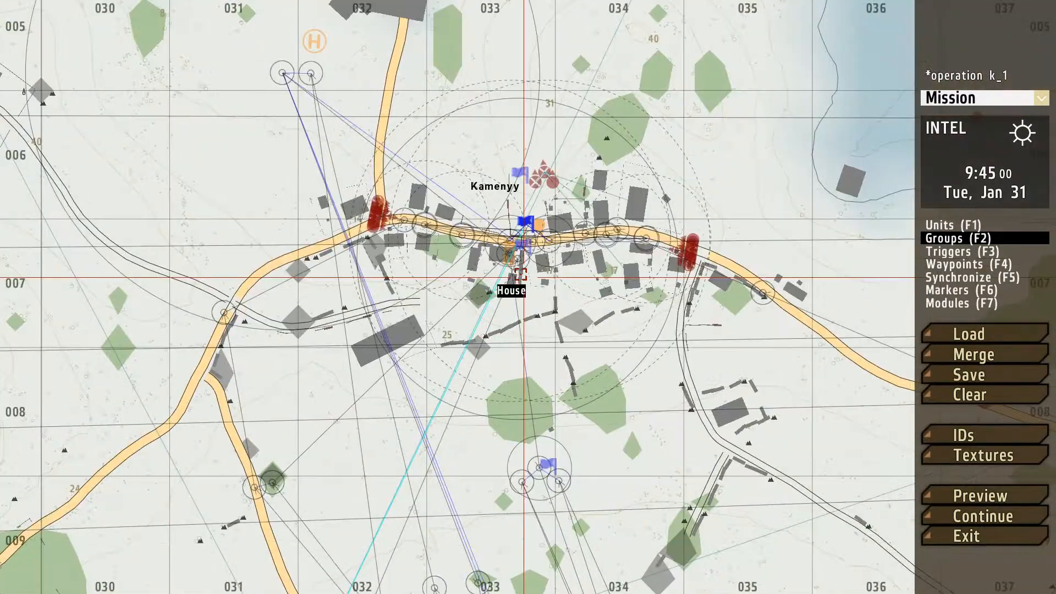
scroll(520, 302, "up", 8)
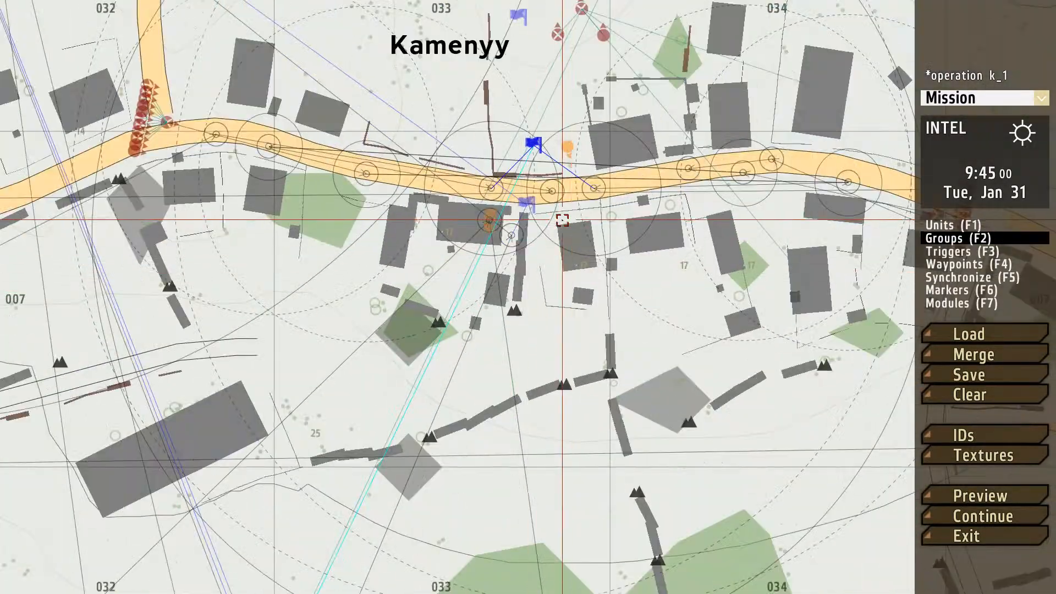
Step: Set the activation of the "They have seen us" trigger in Kamenyy to Any group member
left_click(960, 251)
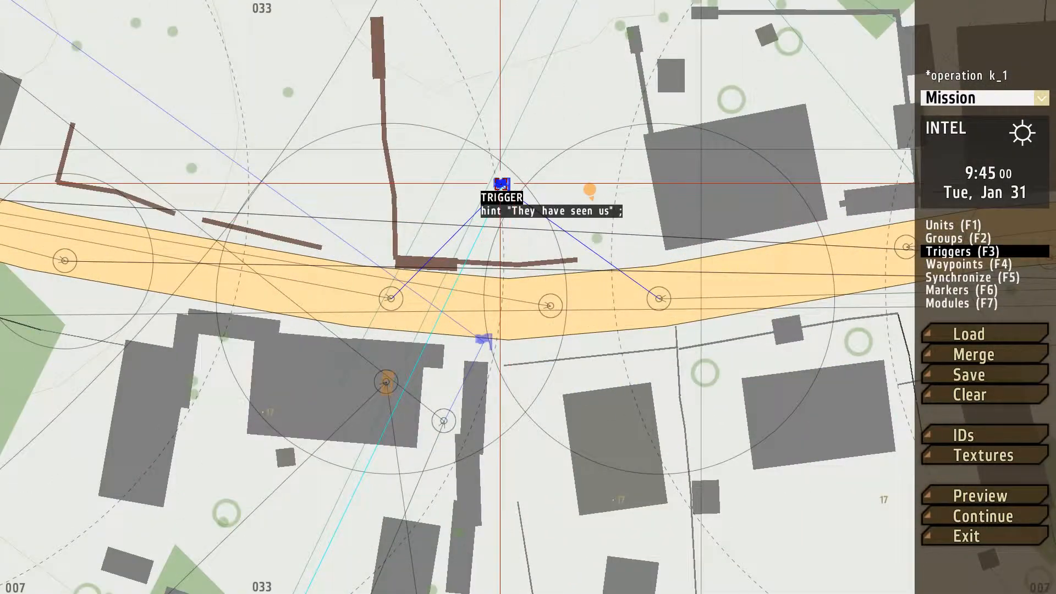
double_click(502, 185)
left_click(461, 160)
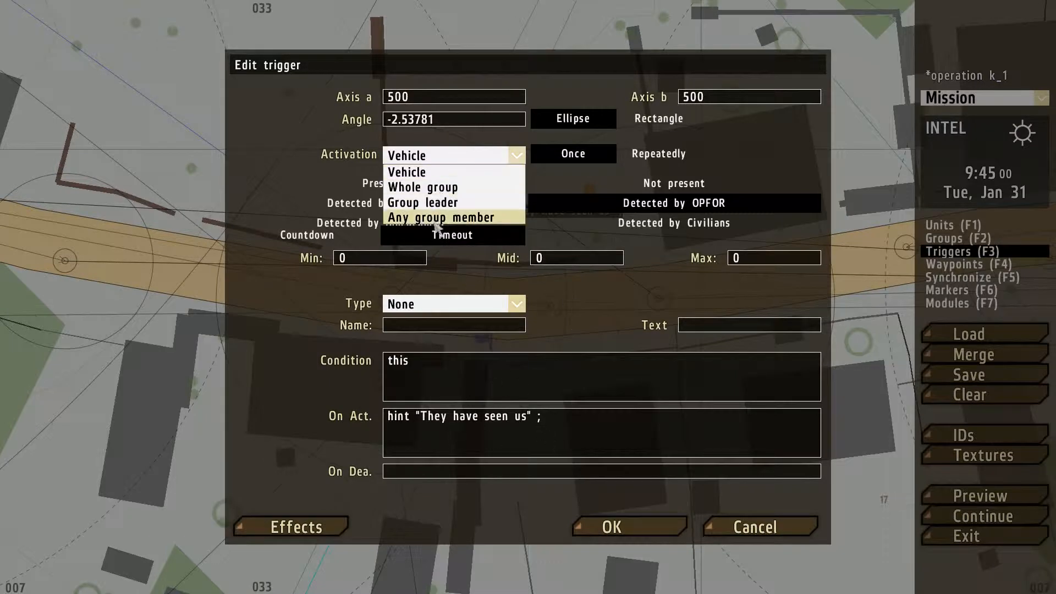
left_click(431, 219)
left_click(611, 527)
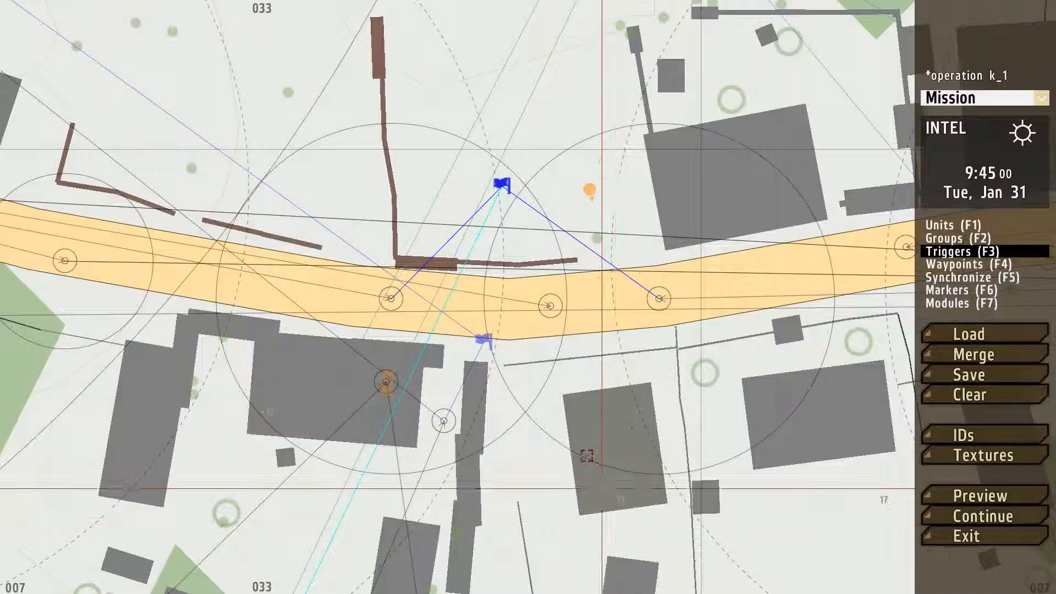
Step: Follow the group link from the Kamenyy trigger down to the player's squad at the compound
scroll(570, 437, "down", 10)
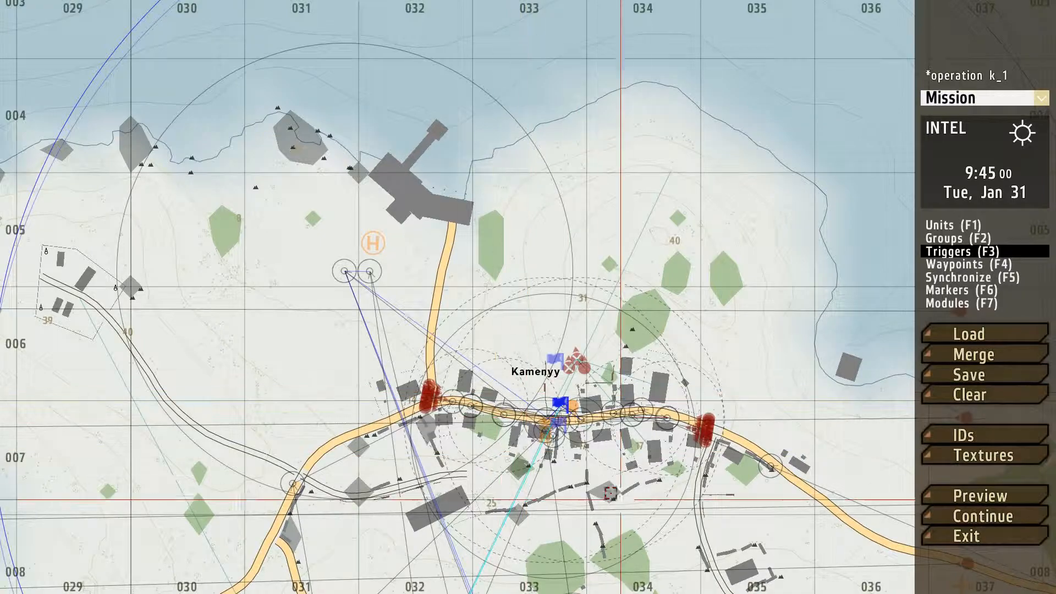
right_click_drag(566, 499, 646, 203)
scroll(646, 204, "down", 2)
right_click_drag(495, 434, 550, 276)
scroll(542, 264, "up", 5)
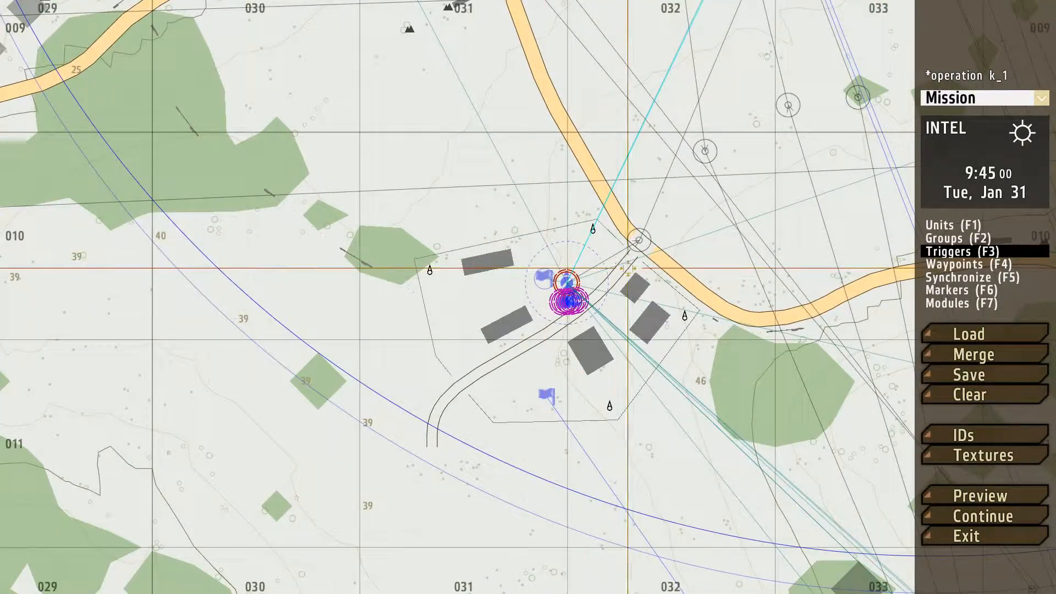
scroll(627, 268, "up", 3)
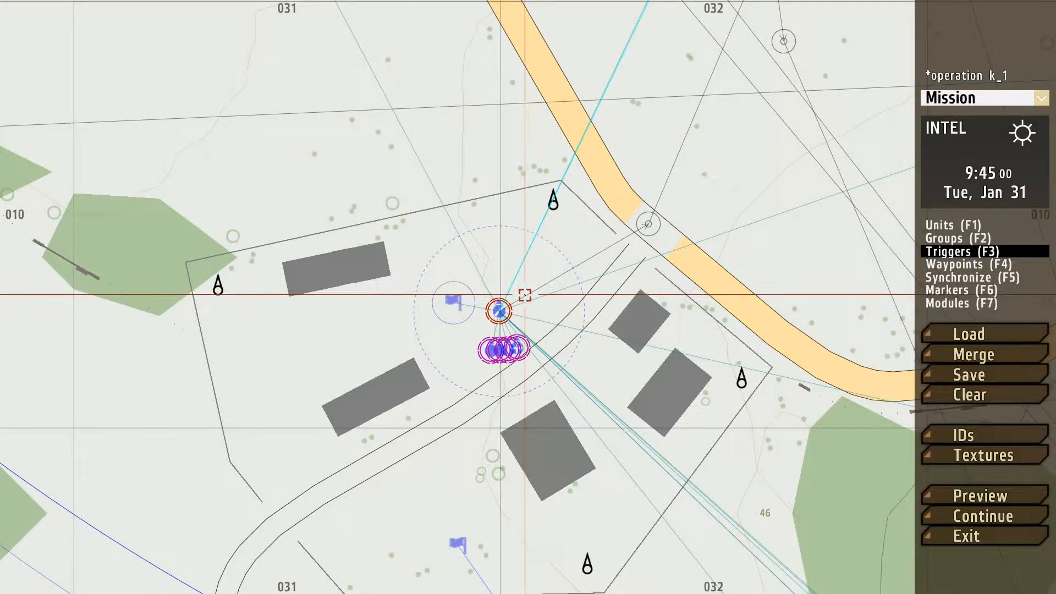
scroll(525, 295, "up", 1)
Step: Examine the airfield's units, vehicles and waypoint links on the map south of the compound
scroll(487, 314, "down", 10)
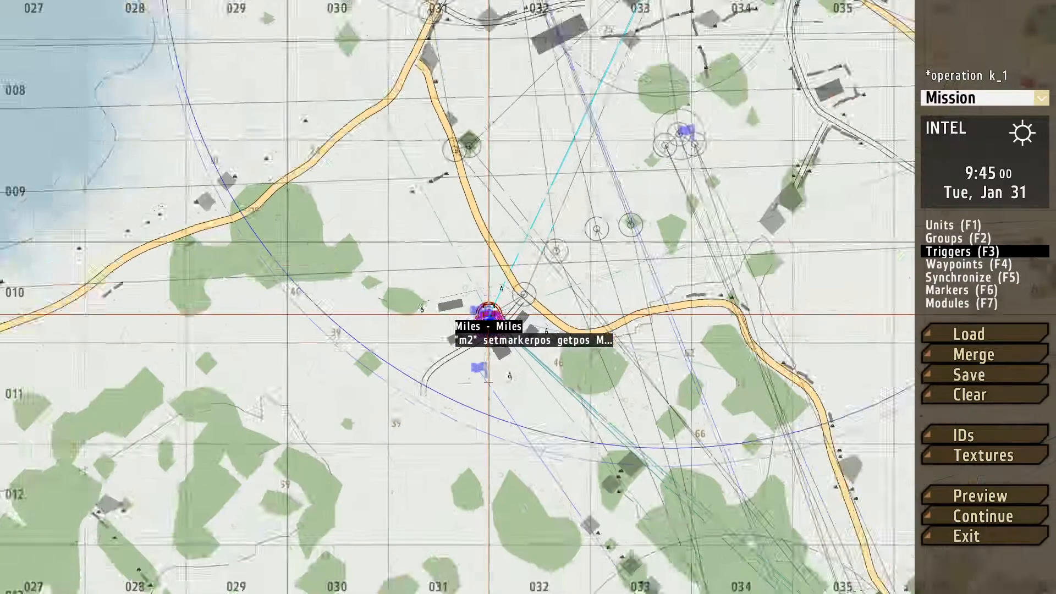
right_click_drag(539, 240, 512, 284)
right_click_drag(594, 464, 562, 173)
scroll(634, 358, "down", 1)
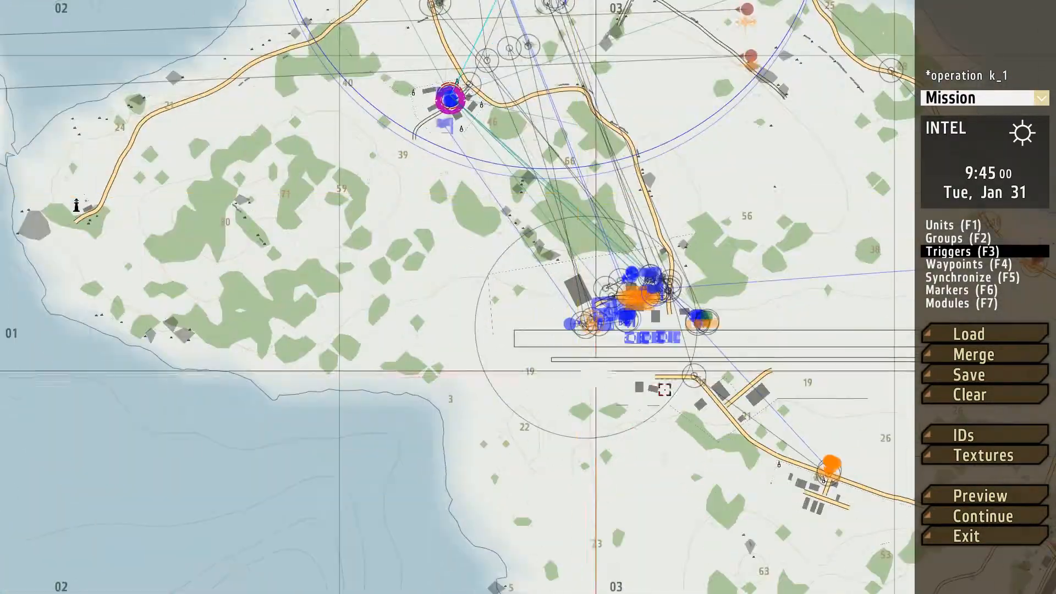
scroll(655, 349, "up", 3)
scroll(659, 354, "up", 2)
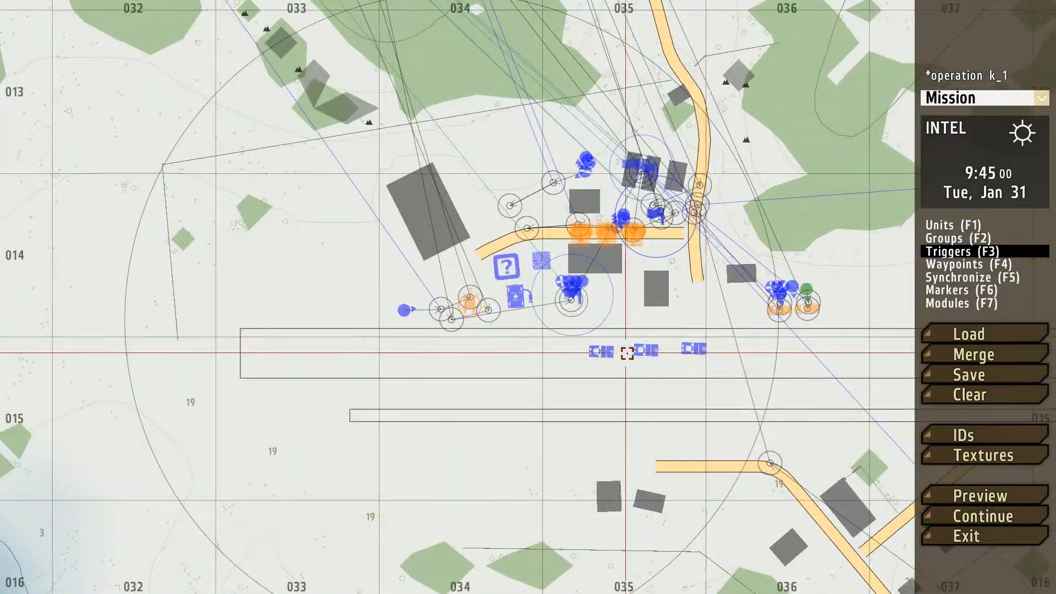
scroll(709, 350, "down", 8)
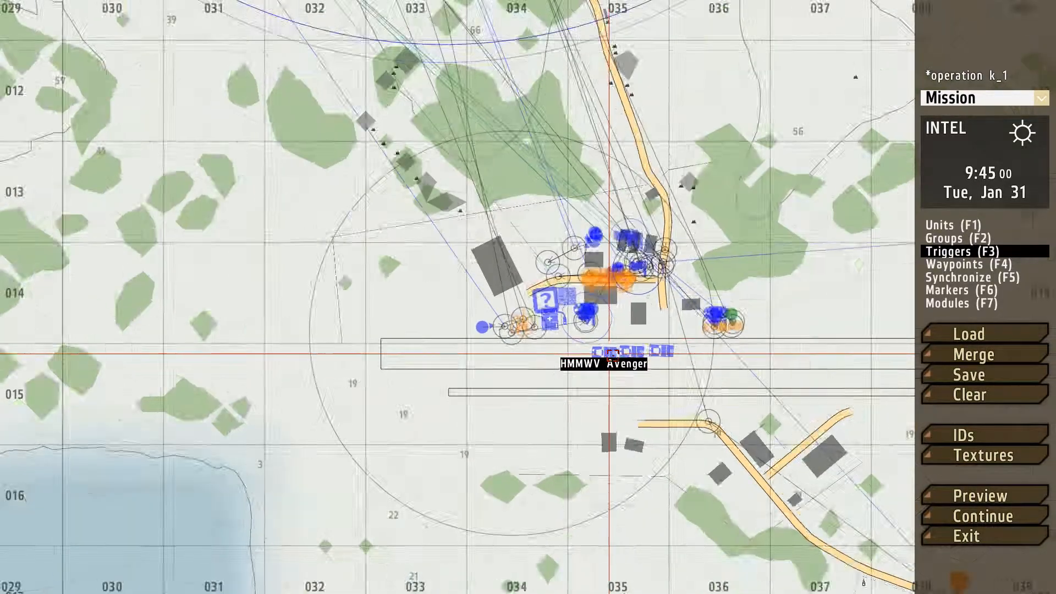
right_click_drag(660, 20, 622, 209)
right_click_drag(637, 347, 659, 192)
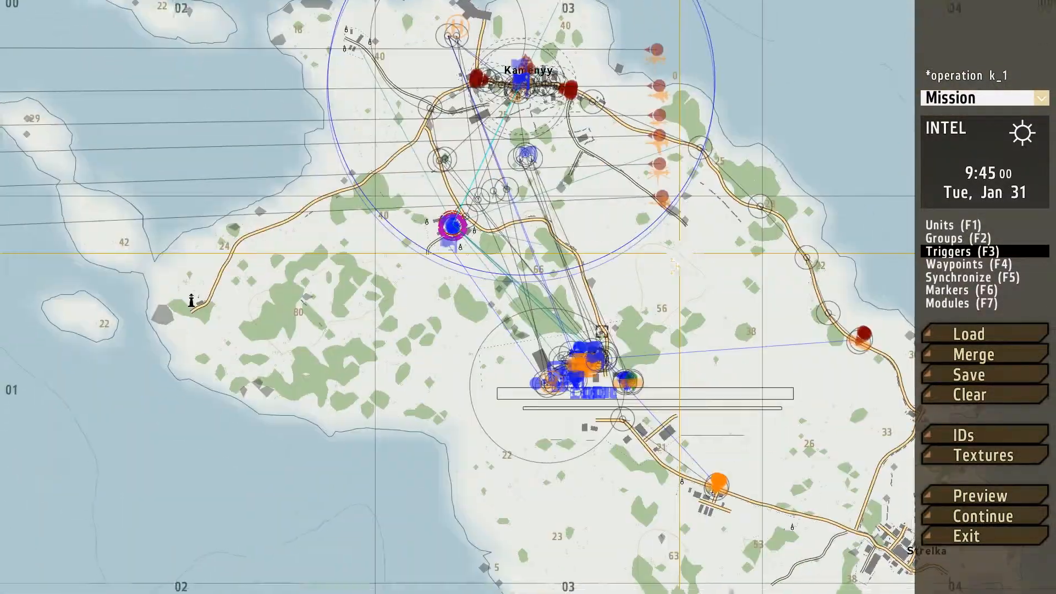
Step: Inspect the "They have seen us" trigger in Kamenyy and the squad leader it is grouped to
scroll(608, 346, "up", 4)
scroll(601, 369, "down", 2)
right_click_drag(589, 302, 622, 476)
right_click_drag(500, 225, 543, 420)
scroll(518, 239, "up", 5)
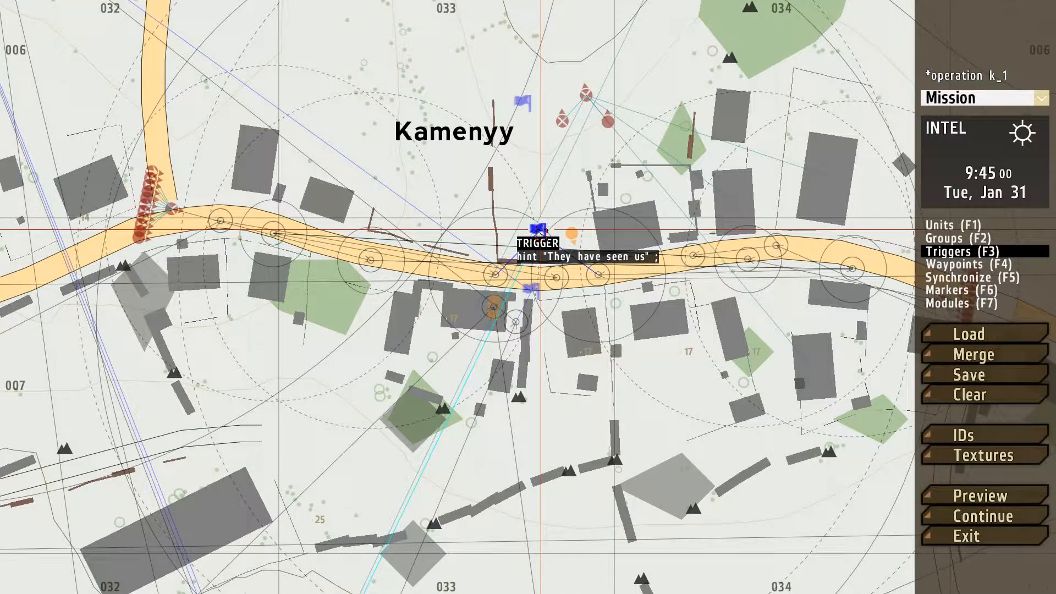
scroll(532, 283, "down", 2)
right_click_drag(511, 393, 654, 82)
right_click_drag(544, 462, 687, 149)
scroll(511, 269, "up", 5)
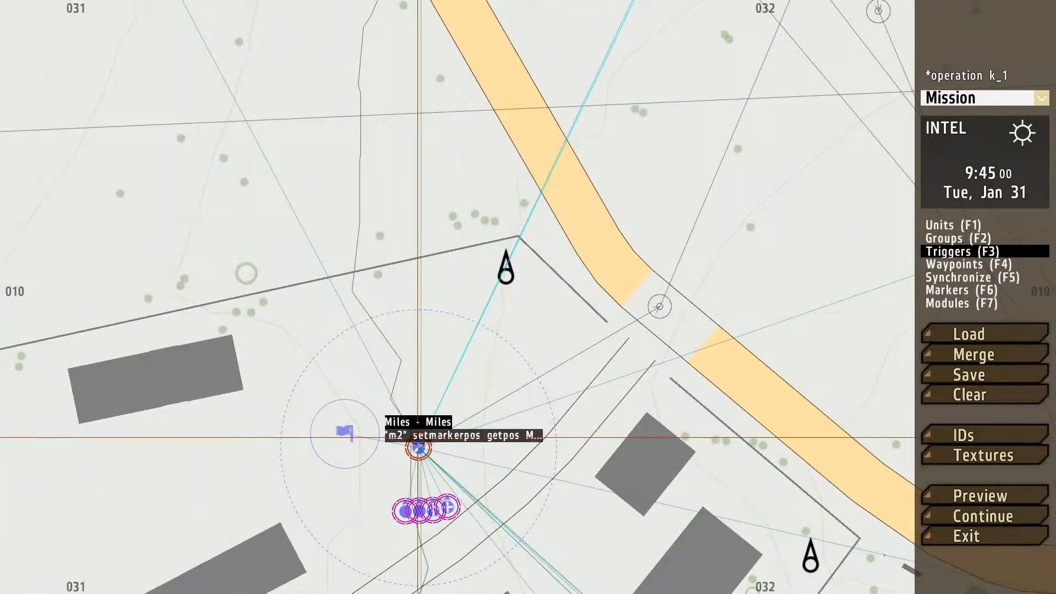
scroll(420, 447, "down", 4)
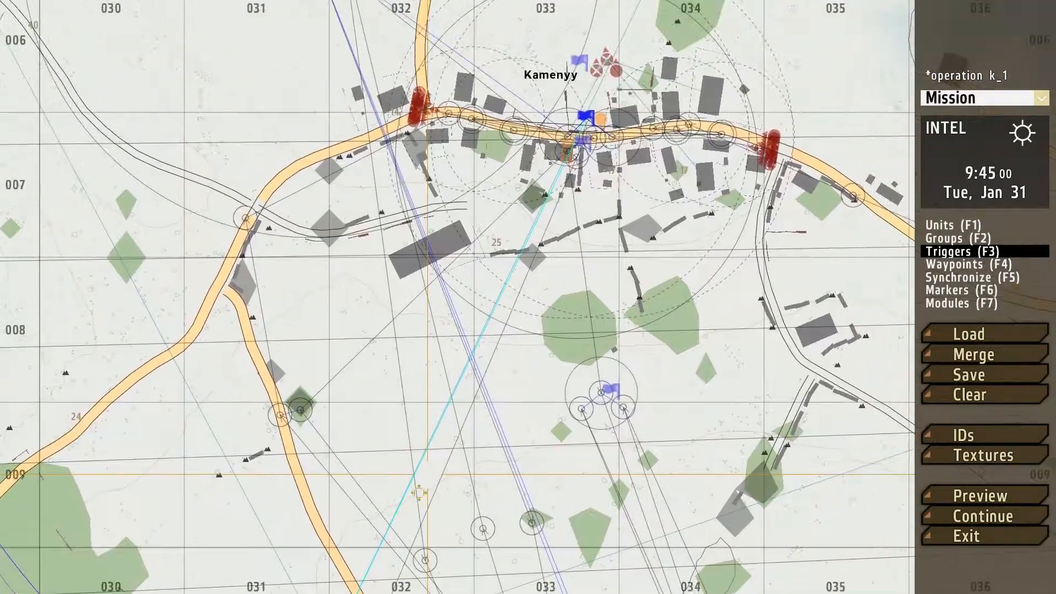
Step: Review the detection trigger's 500 m area around Kamenyy and its reach toward the compound and airfield
right_click_drag(419, 492, 401, 574)
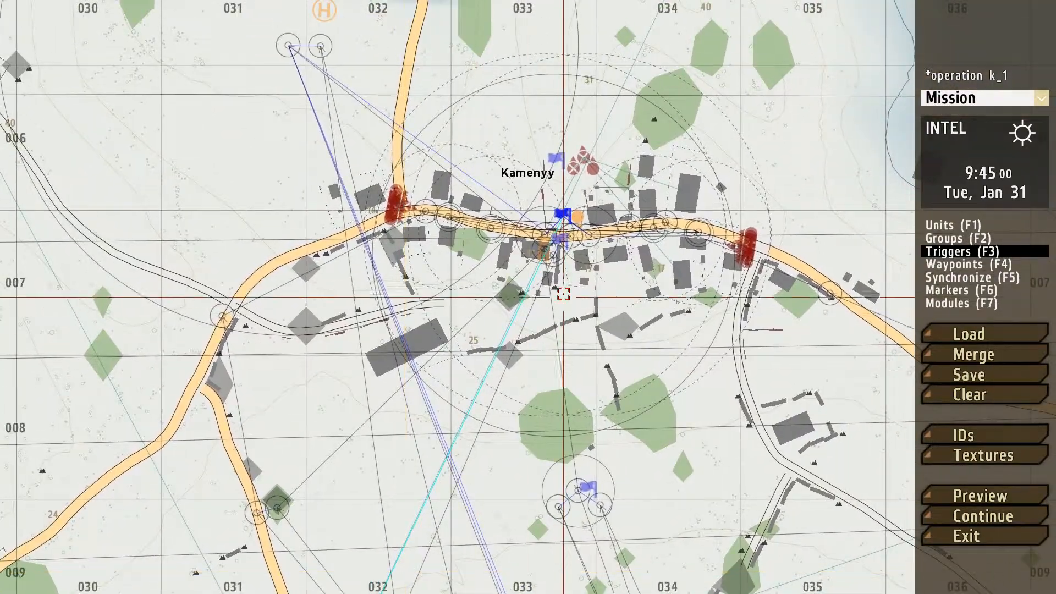
right_click_drag(562, 295, 551, 408)
scroll(549, 330, "up", 3)
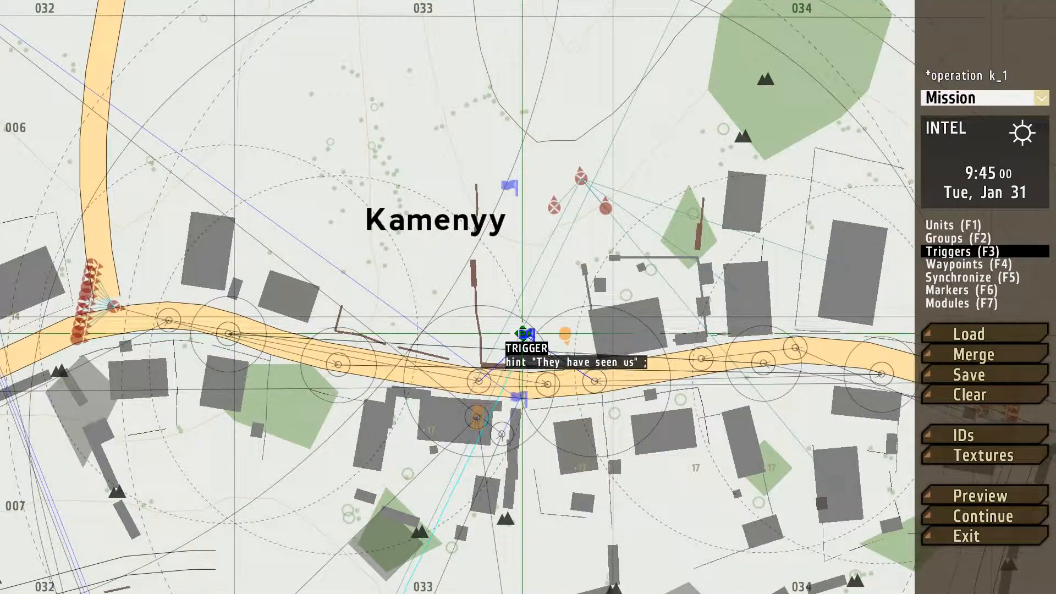
scroll(523, 333, "down", 5)
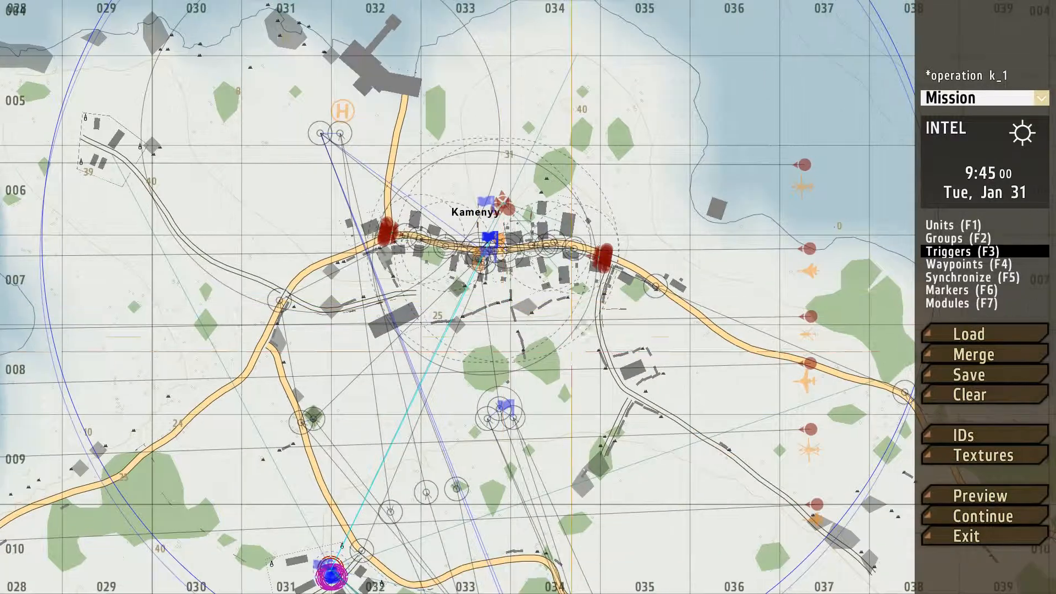
scroll(610, 417, "down", 1)
right_click_drag(611, 419, 568, 297)
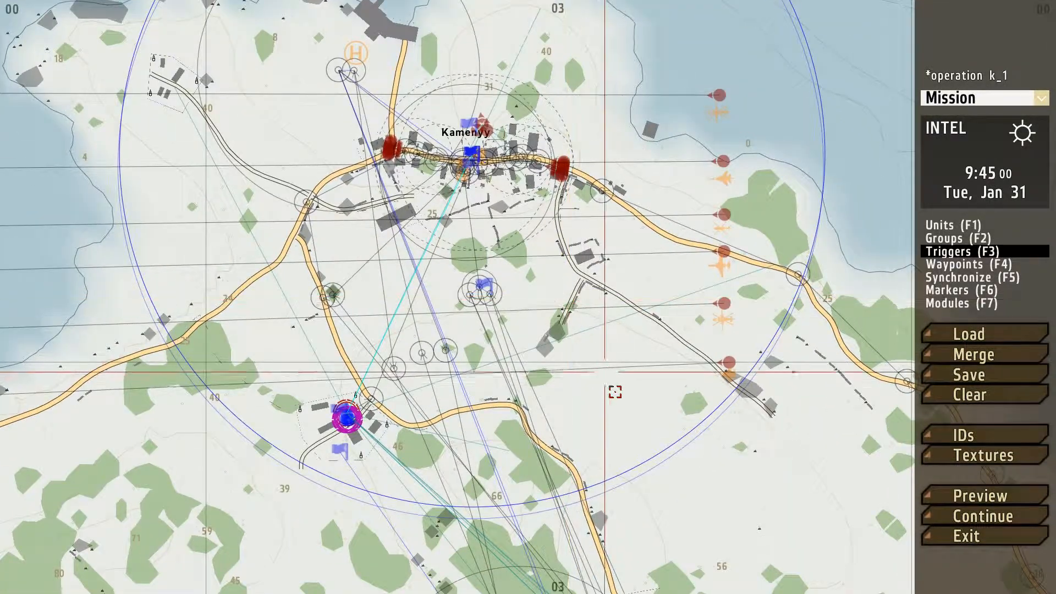
scroll(615, 391, "down", 1)
right_click_drag(616, 394, 556, 275)
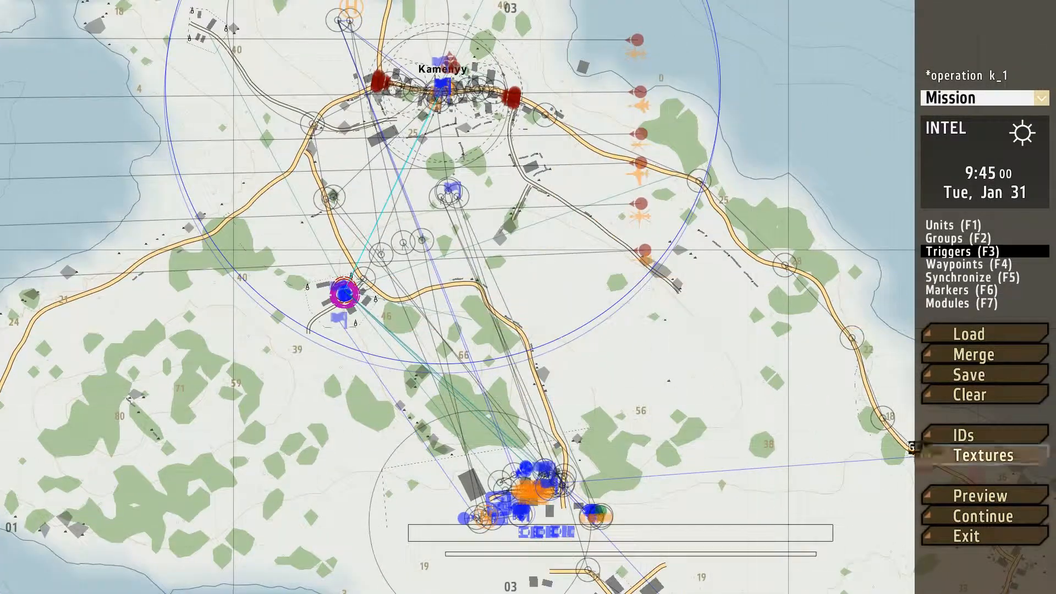
Step: Preview the mission and move through the pine woods to open ground overlooking the road
left_click(982, 497)
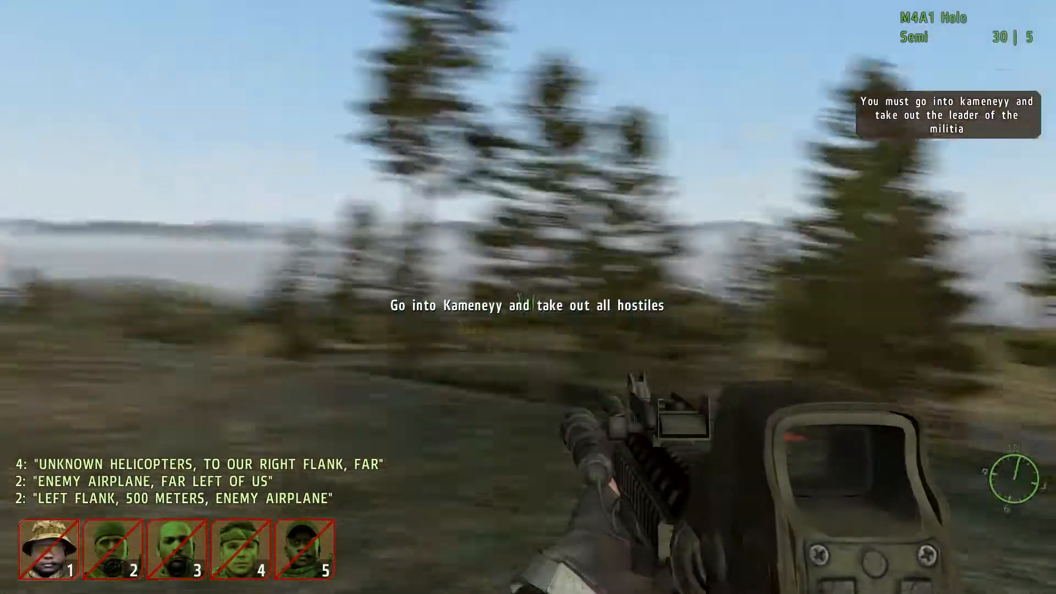
scroll(528, 297, "down", 1)
key("w")
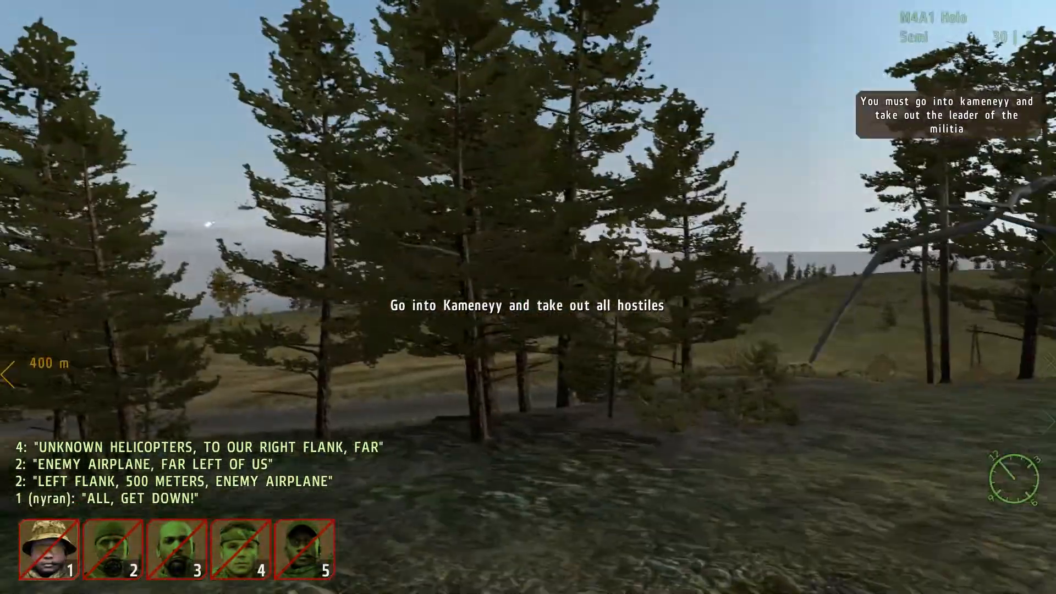
key("w")
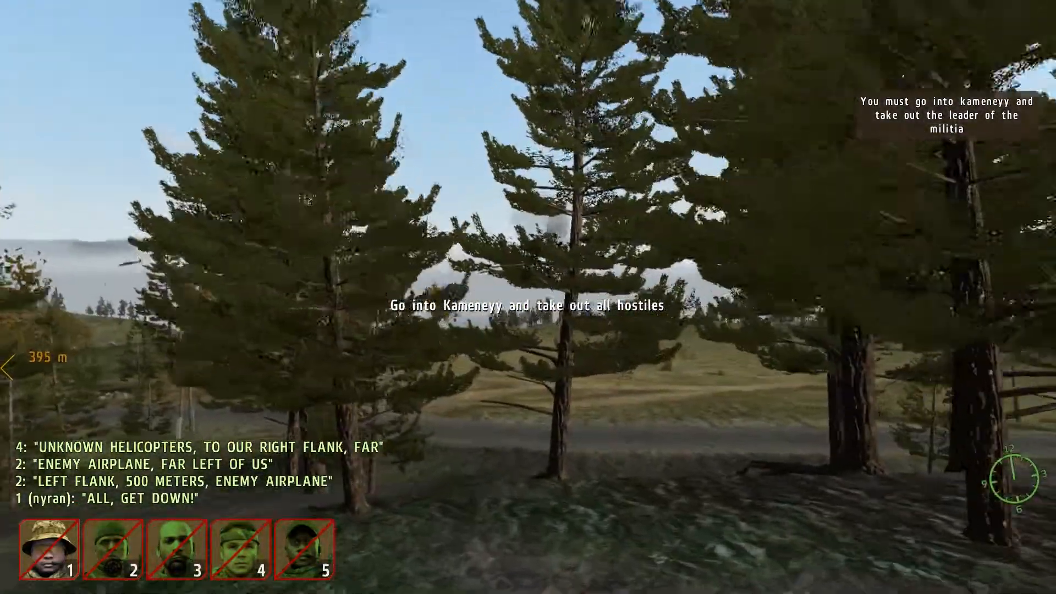
key("w")
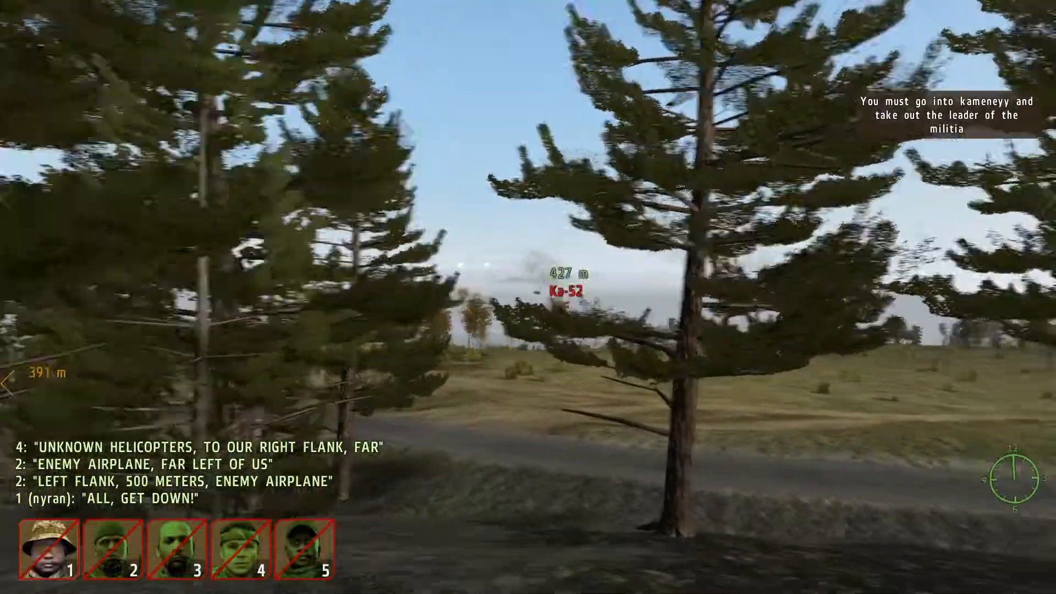
key("w")
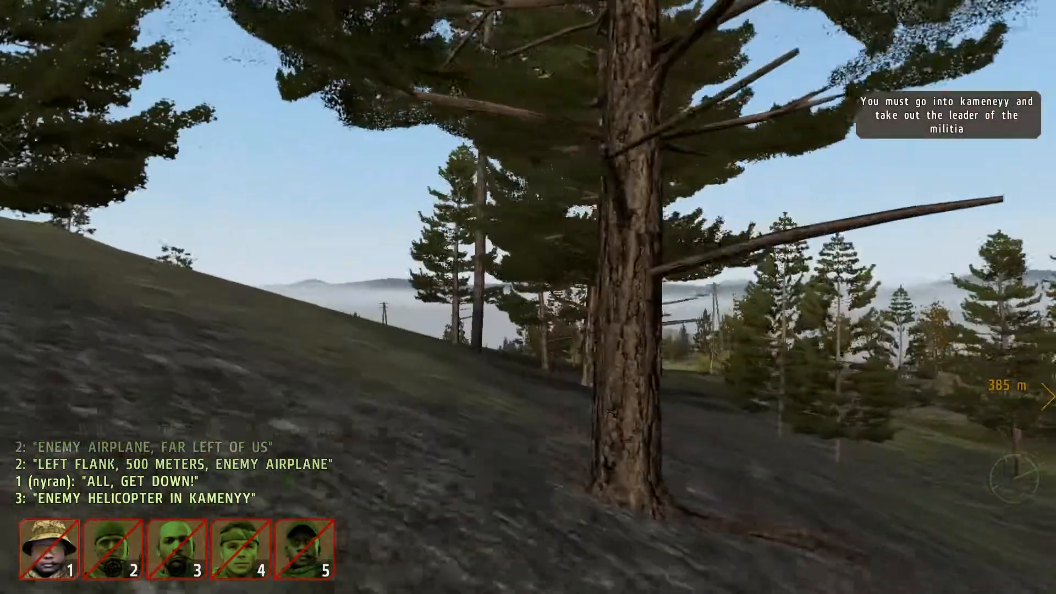
key("w")
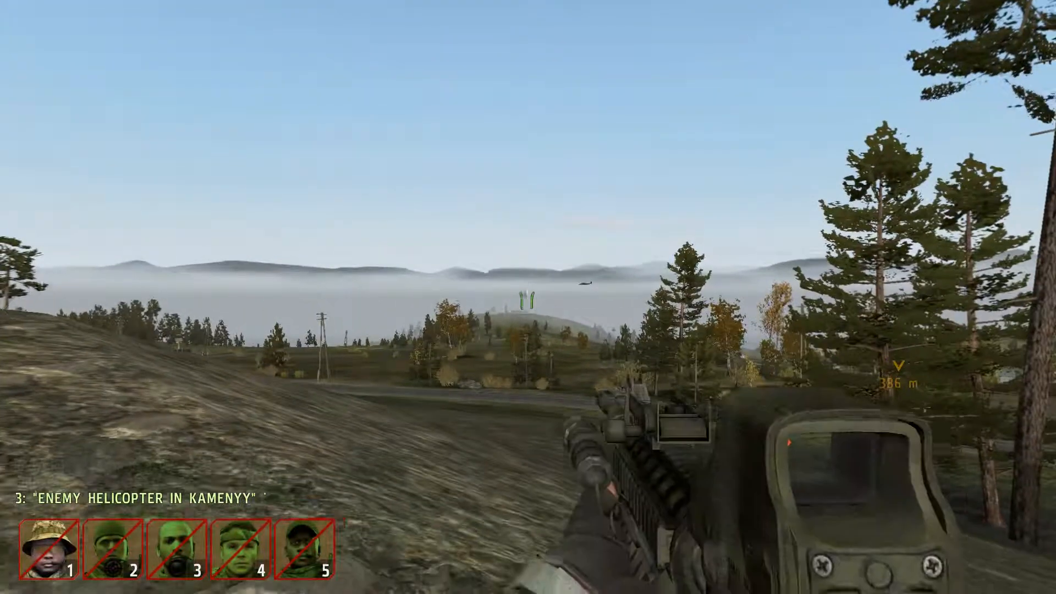
Step: Observe the Ka-52 helicopter over Kamenyy, switching repeatedly between the zoomed and normal weapon view
right_click(527, 300)
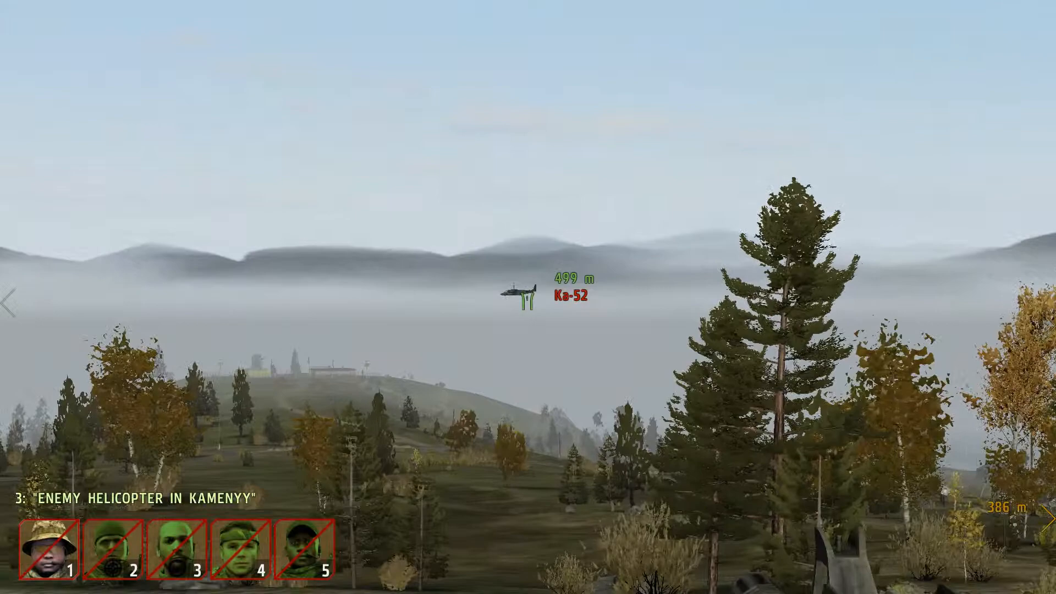
right_click(527, 300)
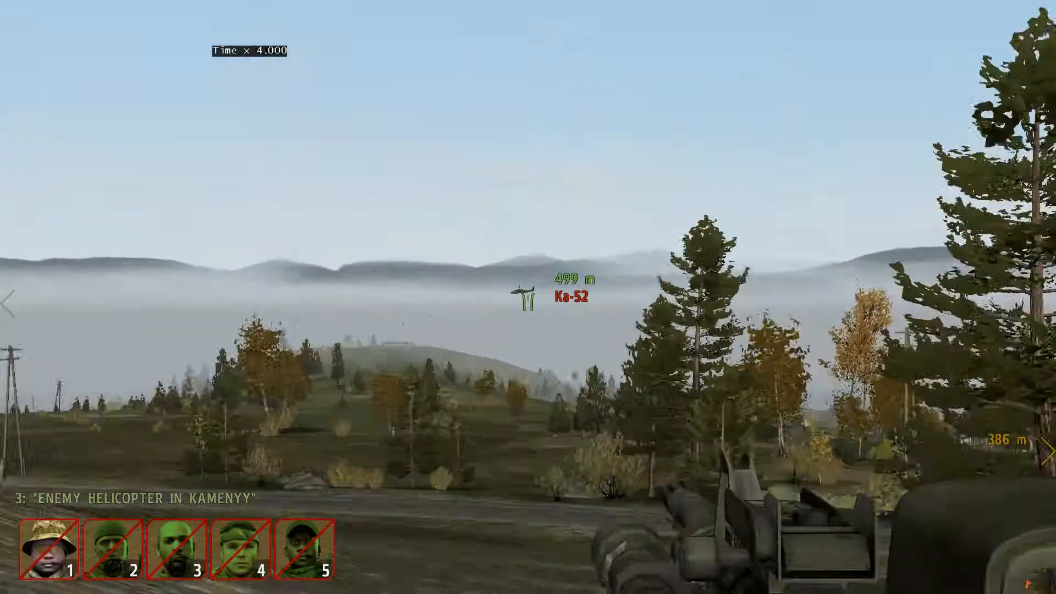
right_click(527, 300)
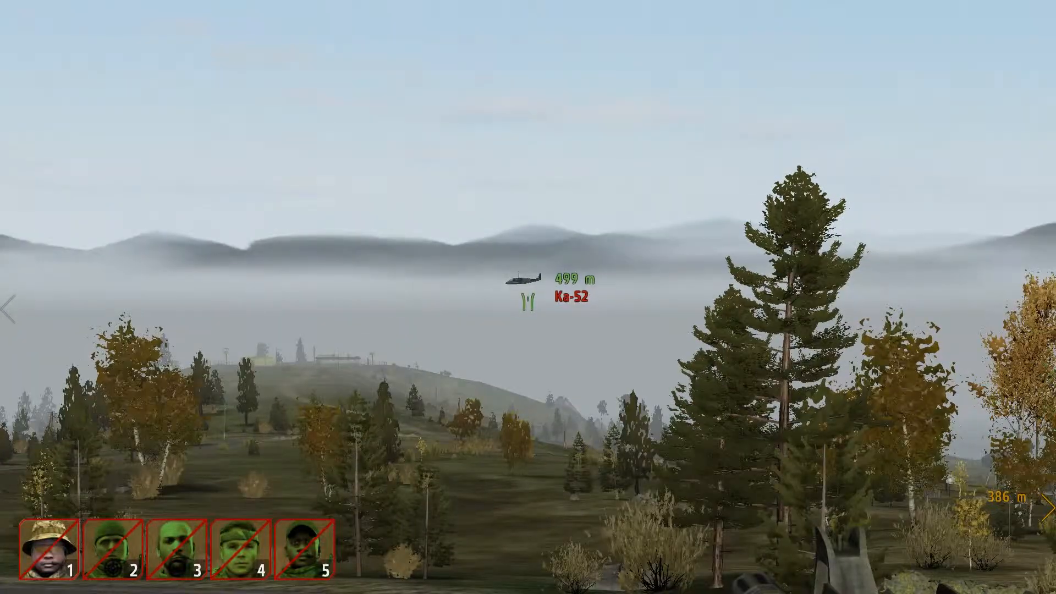
right_click(527, 301)
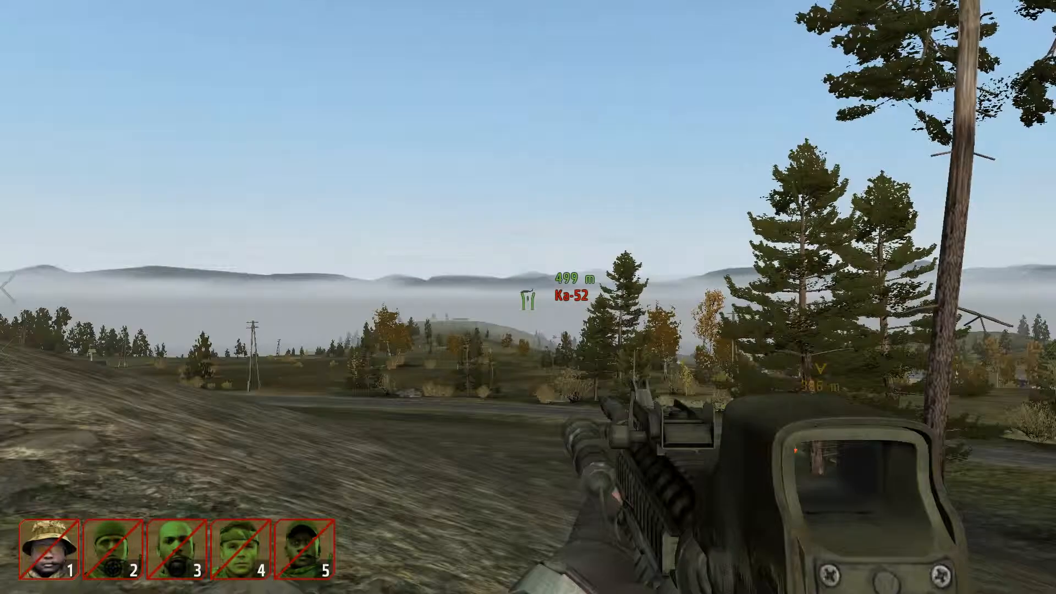
right_click(527, 300)
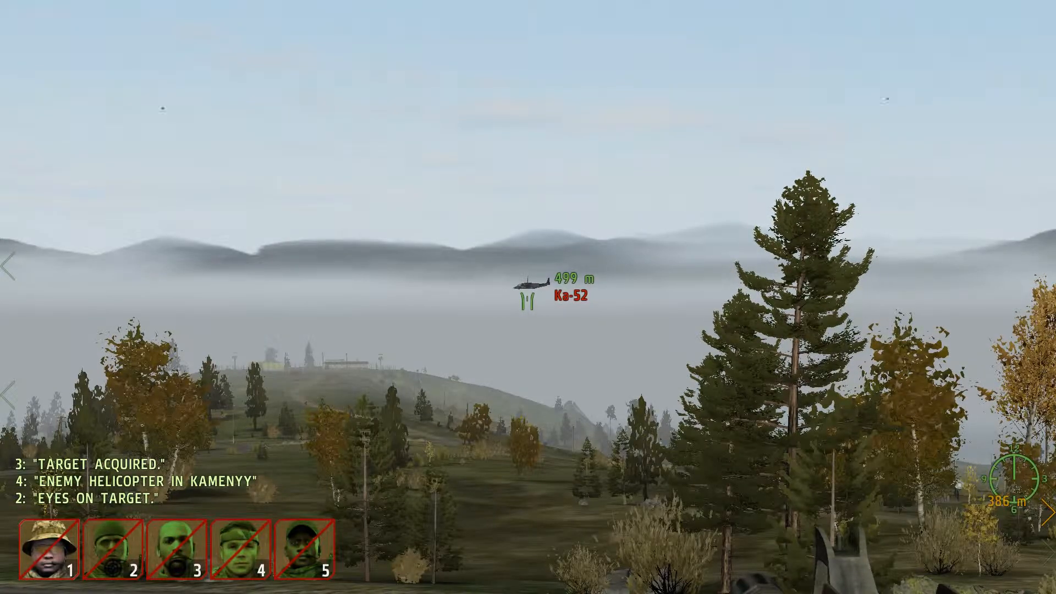
right_click(527, 301)
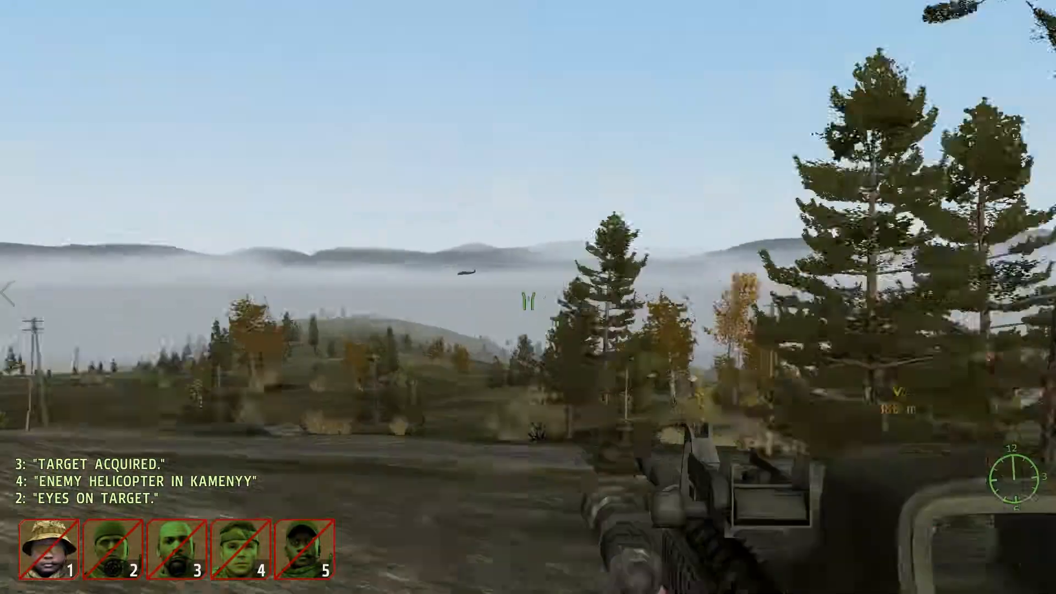
right_click(528, 301)
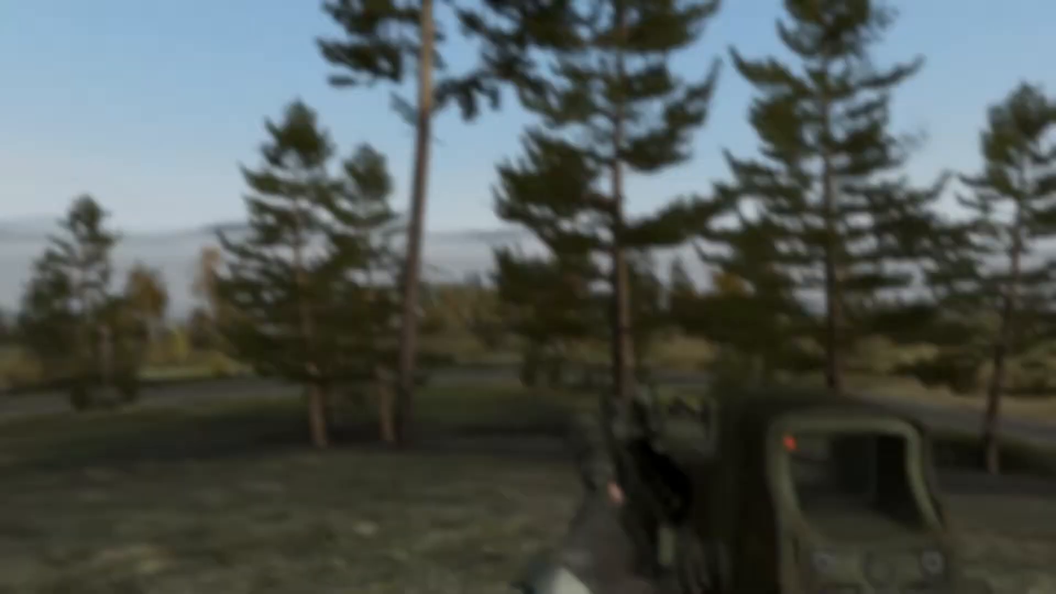
Step: End the preview and view the whole island on the editor's mission map
key("Escape")
left_click(340, 372)
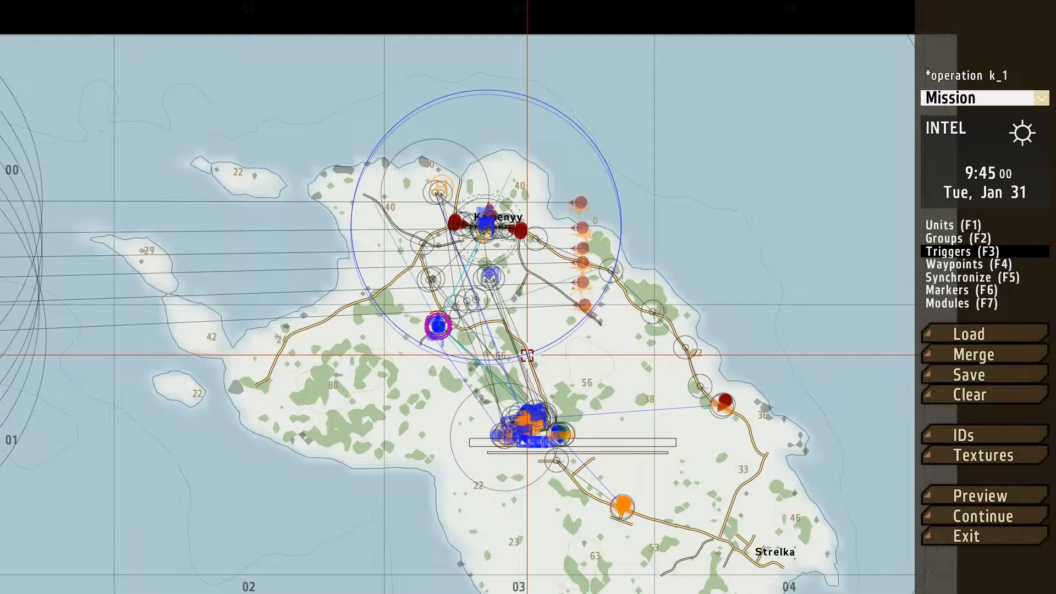
right_click_drag(555, 362, 526, 298)
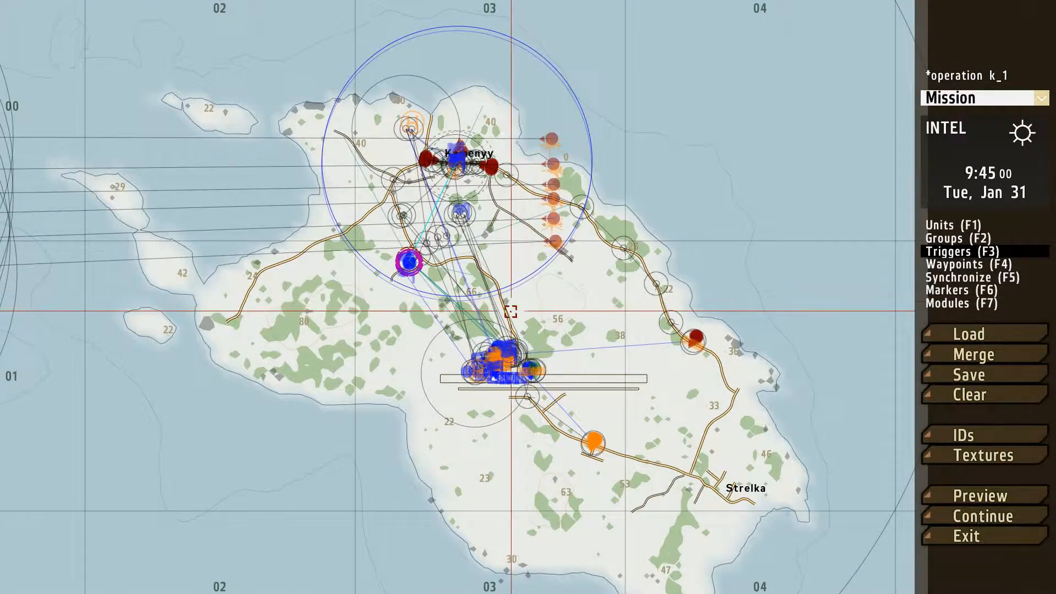
scroll(501, 300, "down", 5)
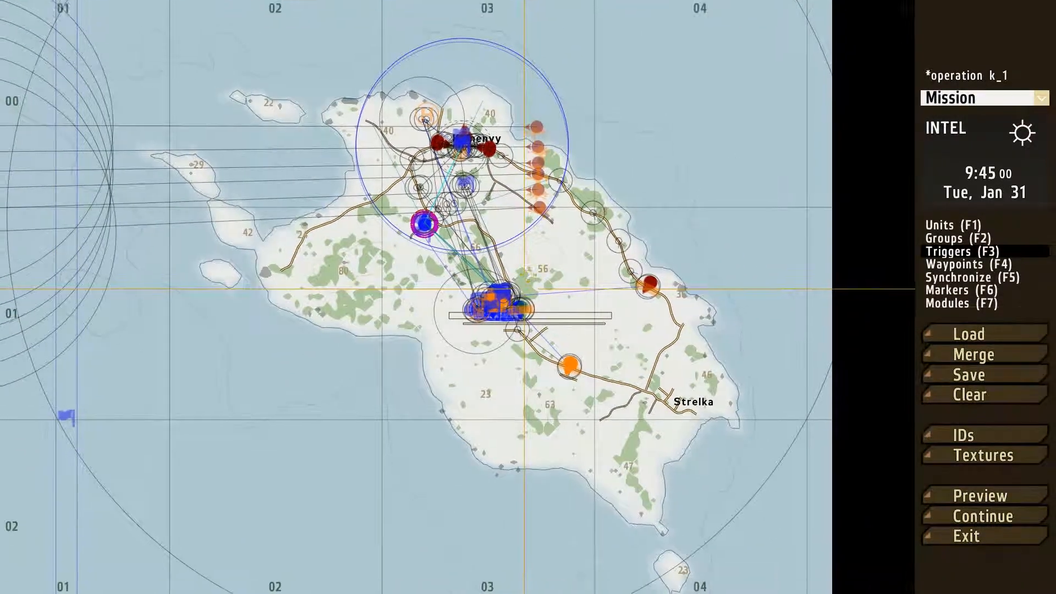
Step: Examine the units and waypoints at the airfield and the mission layout across the island from Kamenyy to Strelka
scroll(500, 300, "up", 5)
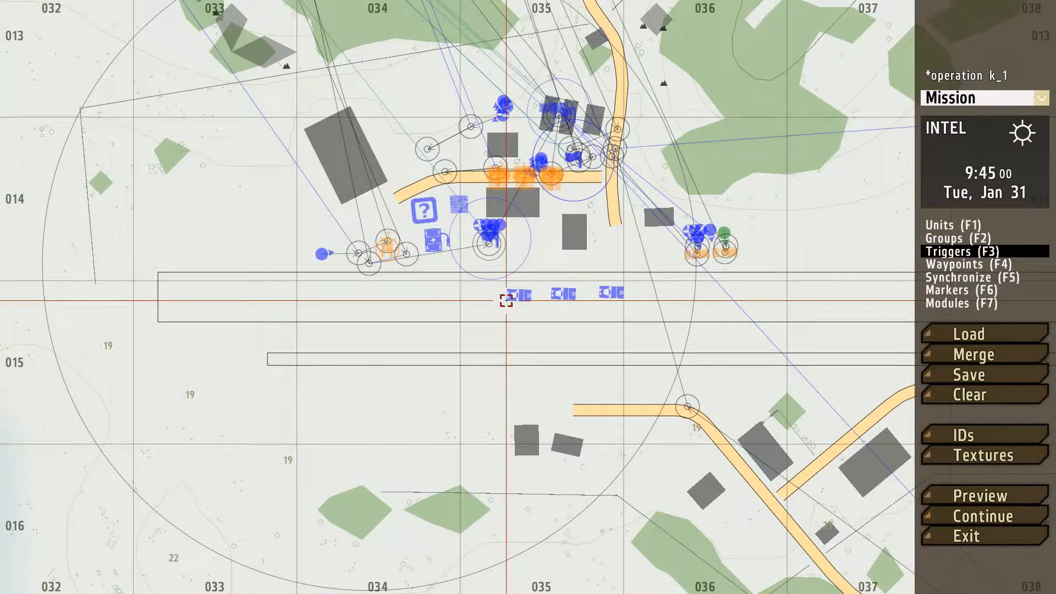
scroll(505, 301, "down", 4)
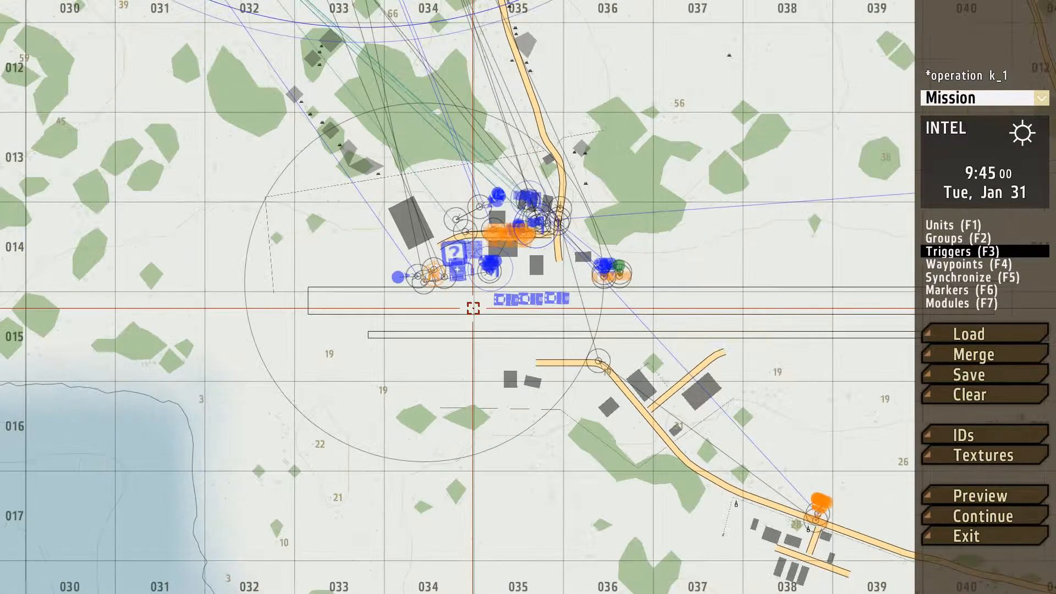
scroll(477, 334, "down", 1)
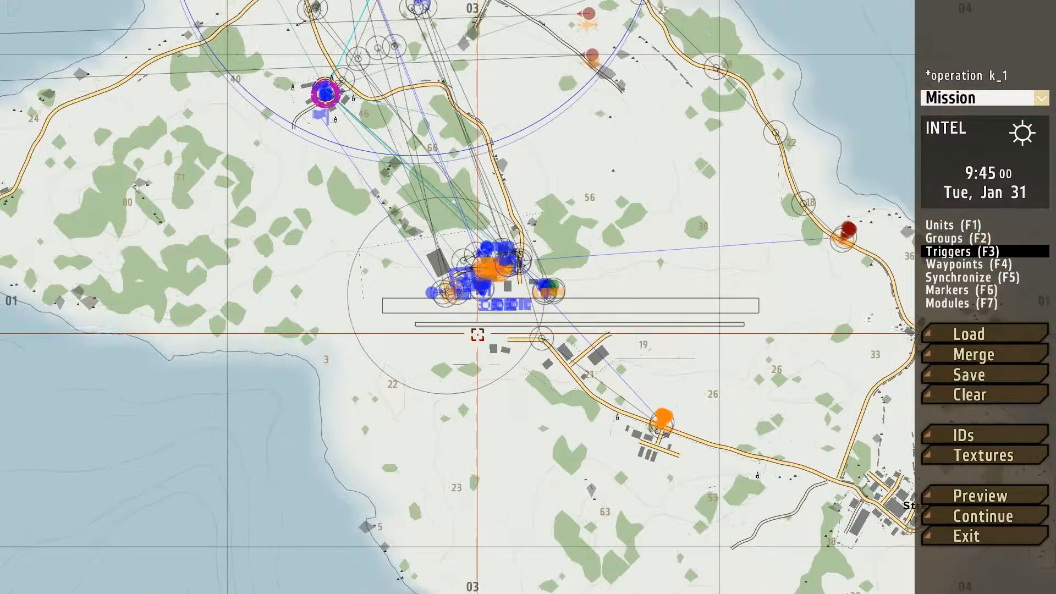
scroll(477, 334, "down", 2)
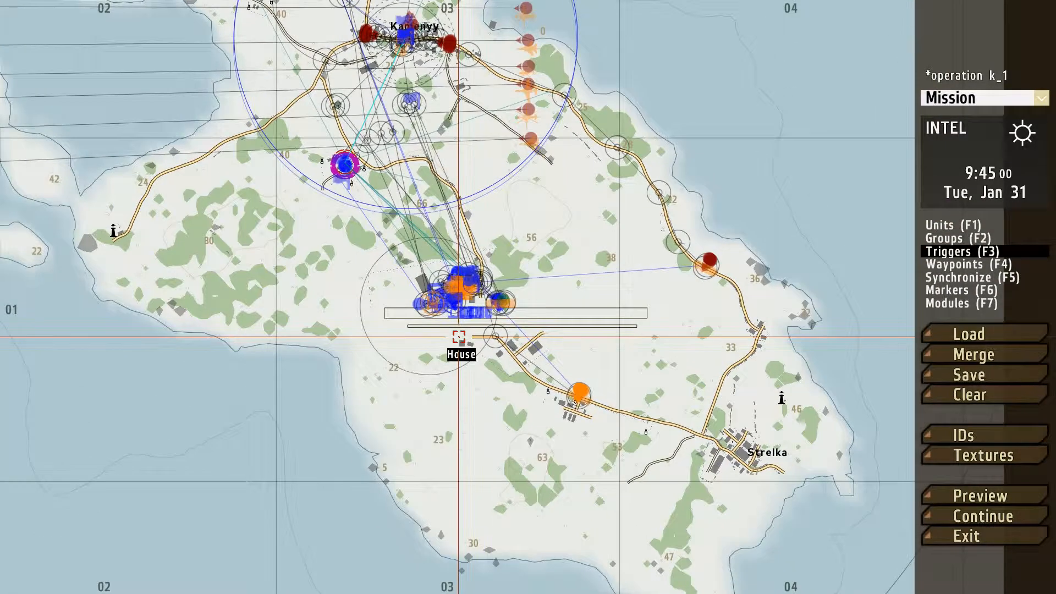
scroll(461, 357, "down", 1)
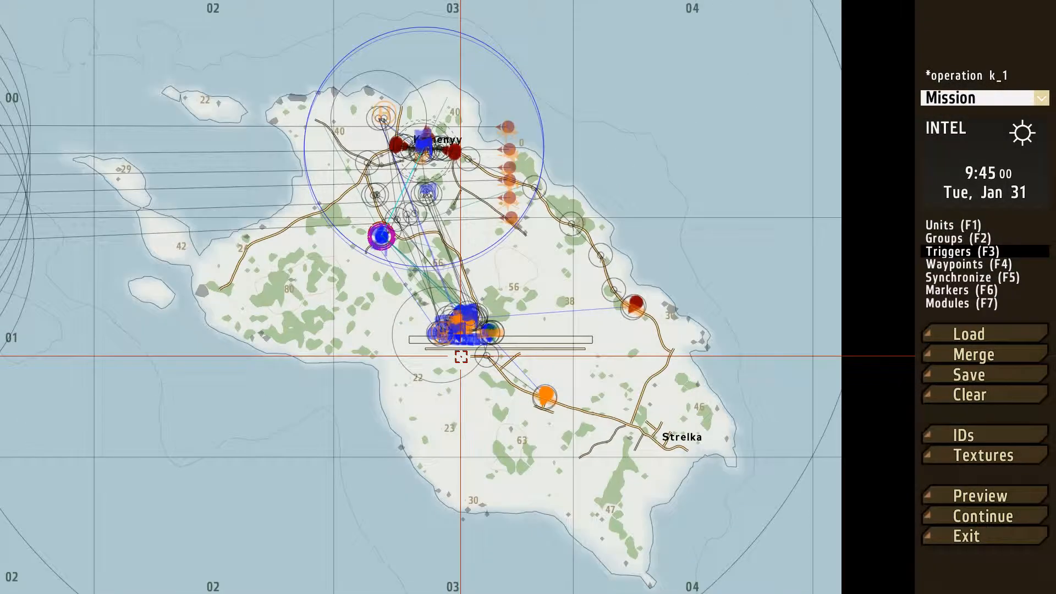
scroll(461, 356, "down", 1)
right_click_drag(440, 366, 517, 360)
scroll(541, 333, "up", 2)
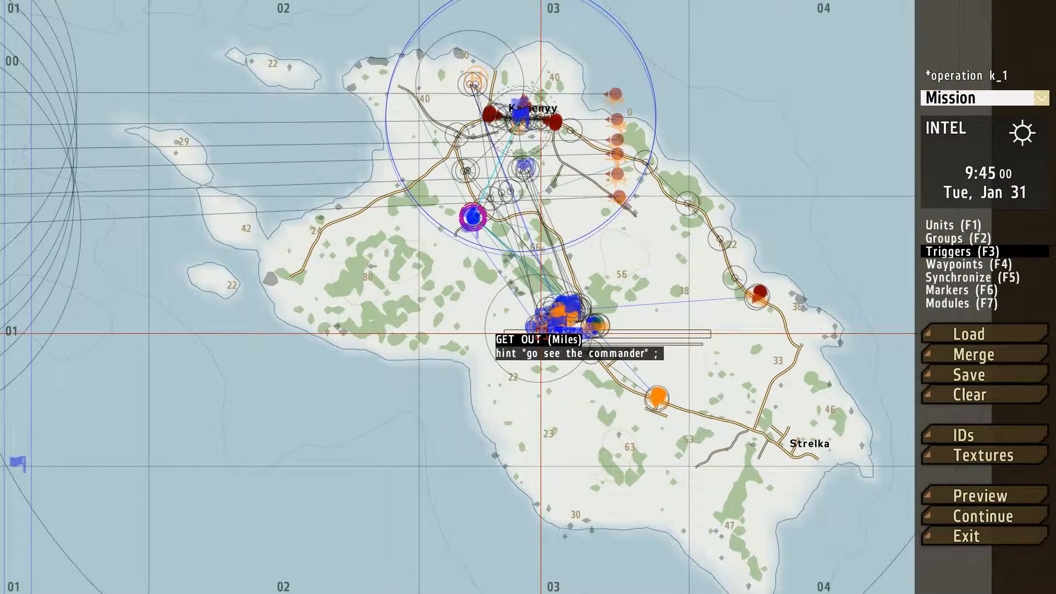
scroll(566, 370, "up", 2)
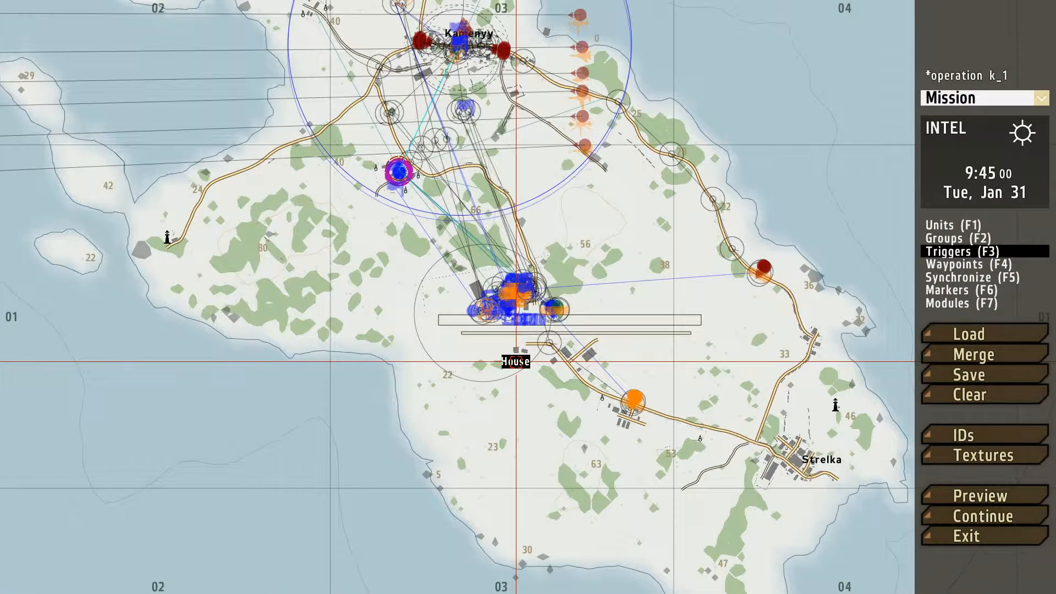
scroll(516, 361, "down", 1)
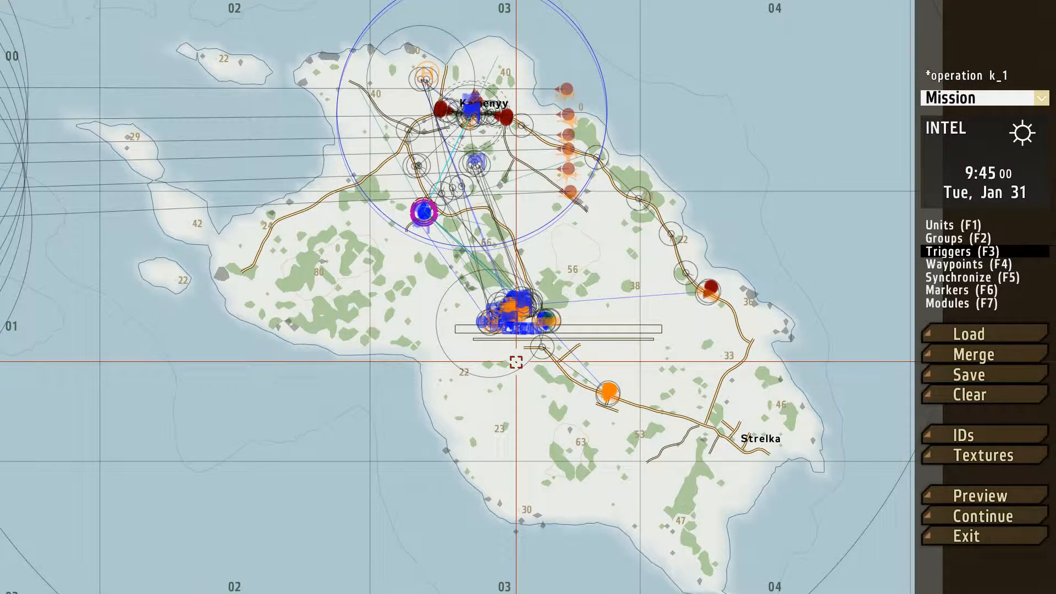